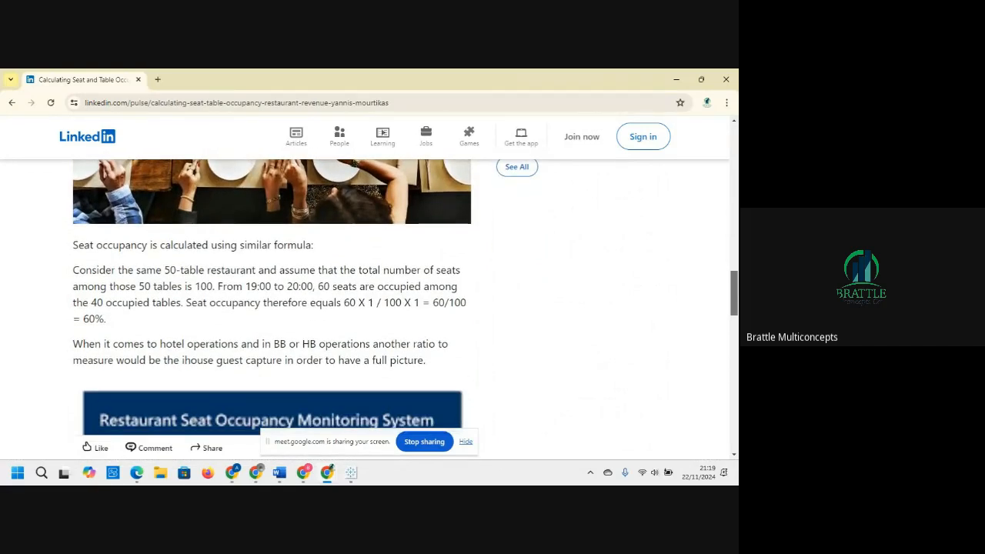
Step: Read the LinkedIn article on calculating seat and table occupancy, then return to the search results
scroll(270, 300, "down", 1)
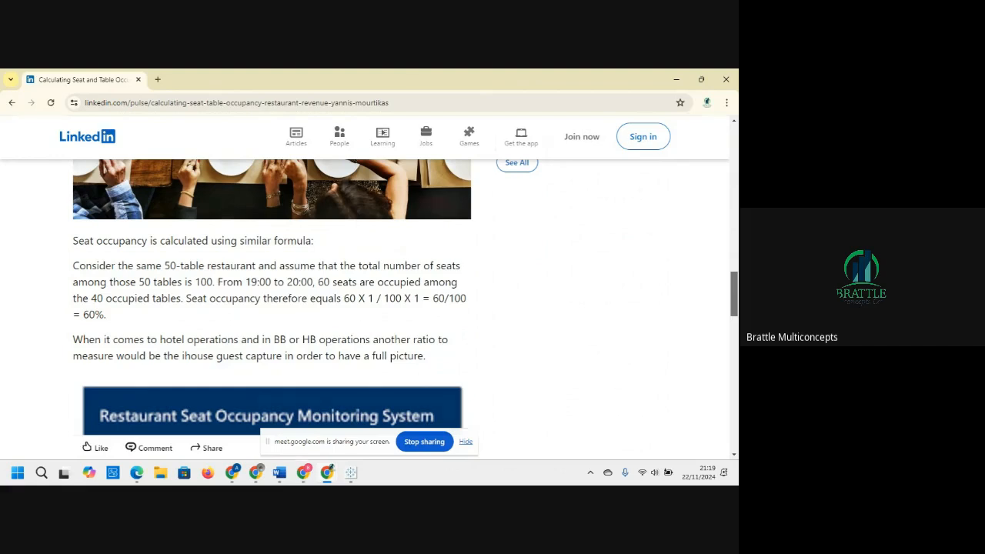
scroll(269, 300, "down", 1)
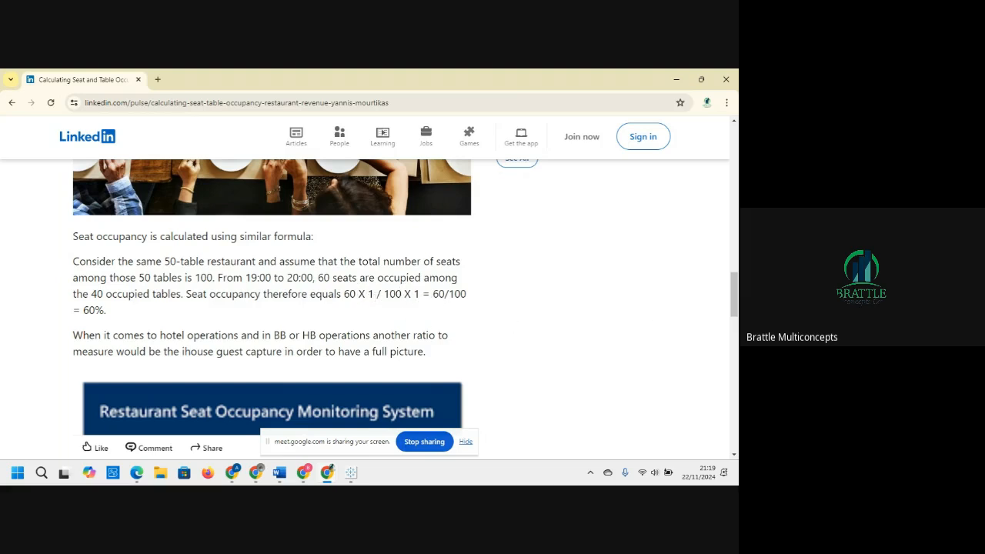
left_click_drag(734, 295, 735, 354)
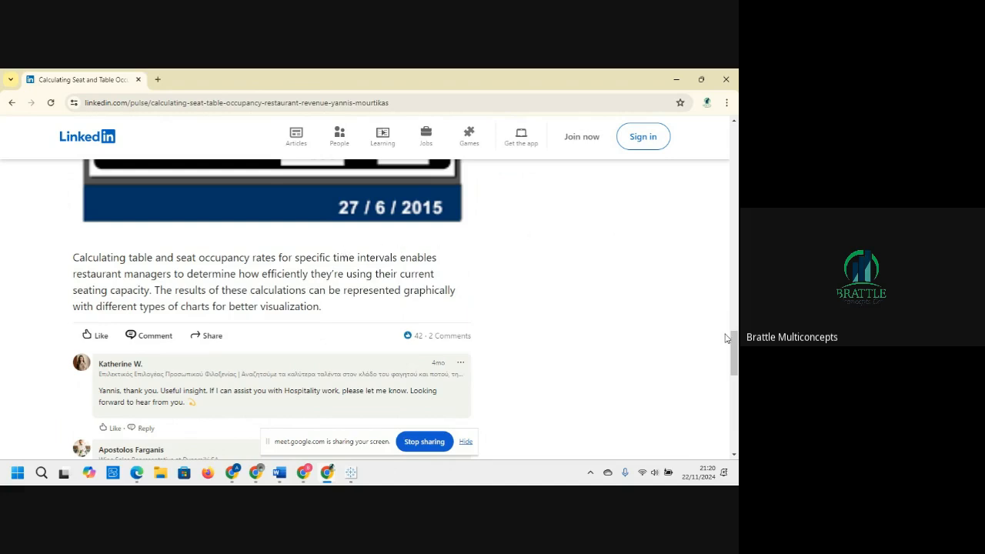
left_click_drag(729, 354, 735, 159)
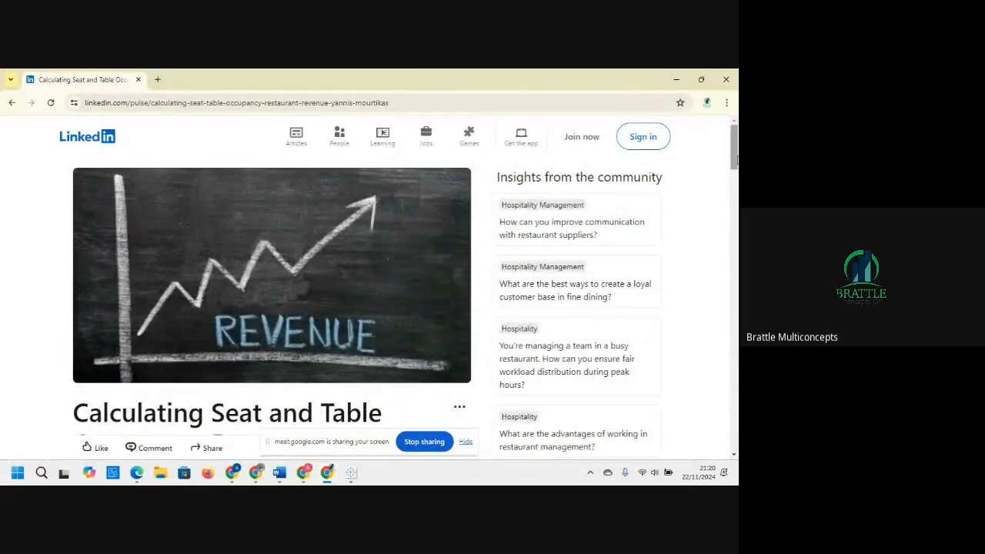
left_click(16, 106)
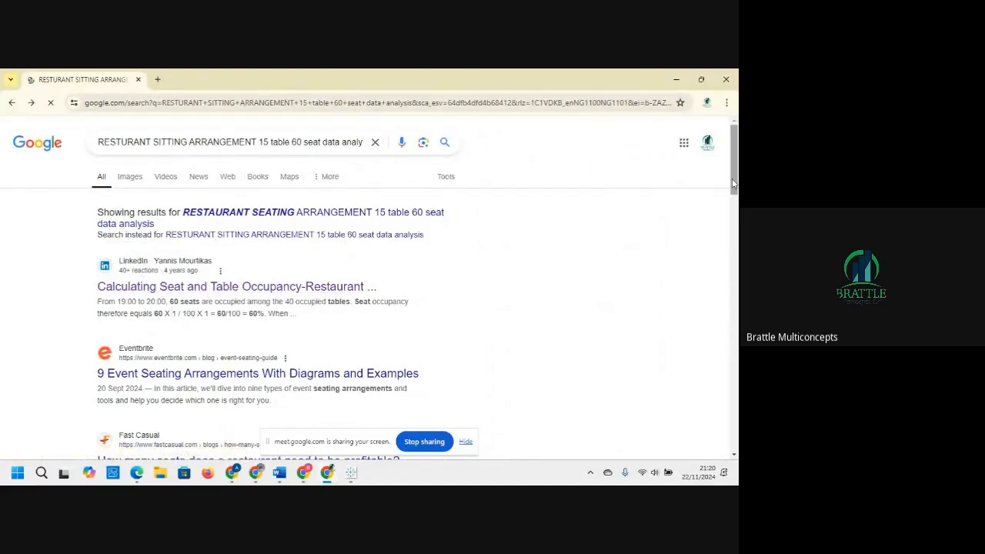
Step: Browse the search results for restaurant seating arrangement data analysis
scroll(733, 184, "down", 4)
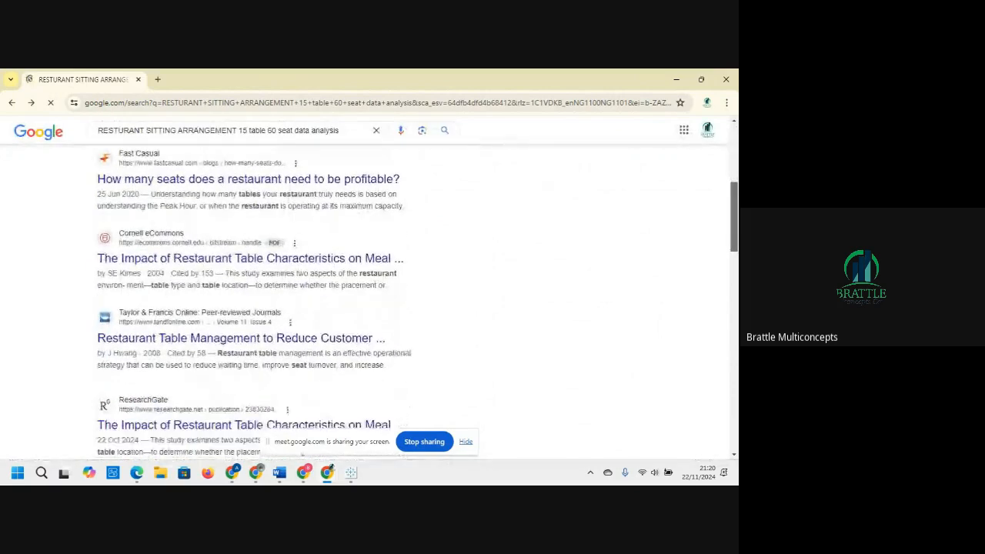
scroll(733, 183, "down", 2)
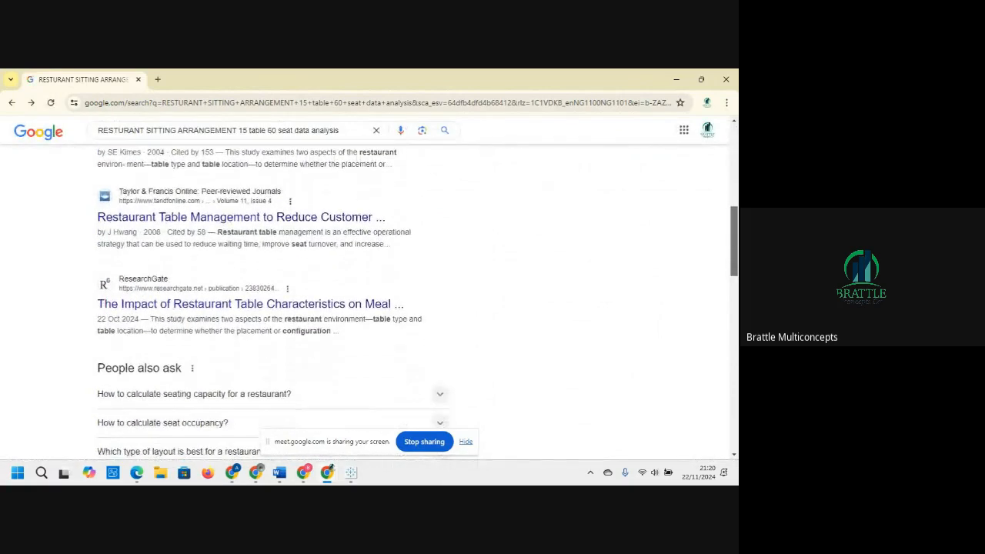
scroll(418, 304, "down", 3)
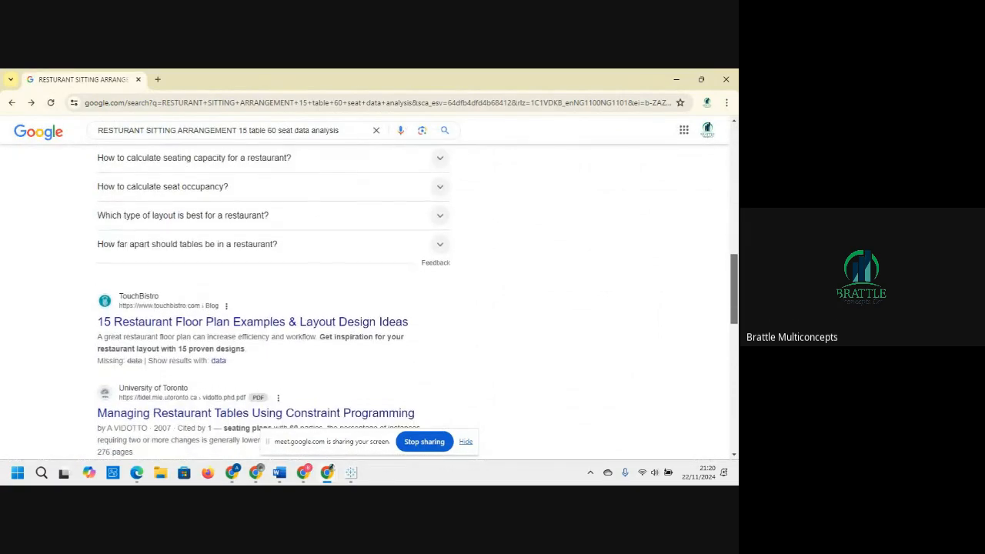
scroll(417, 303, "down", 3)
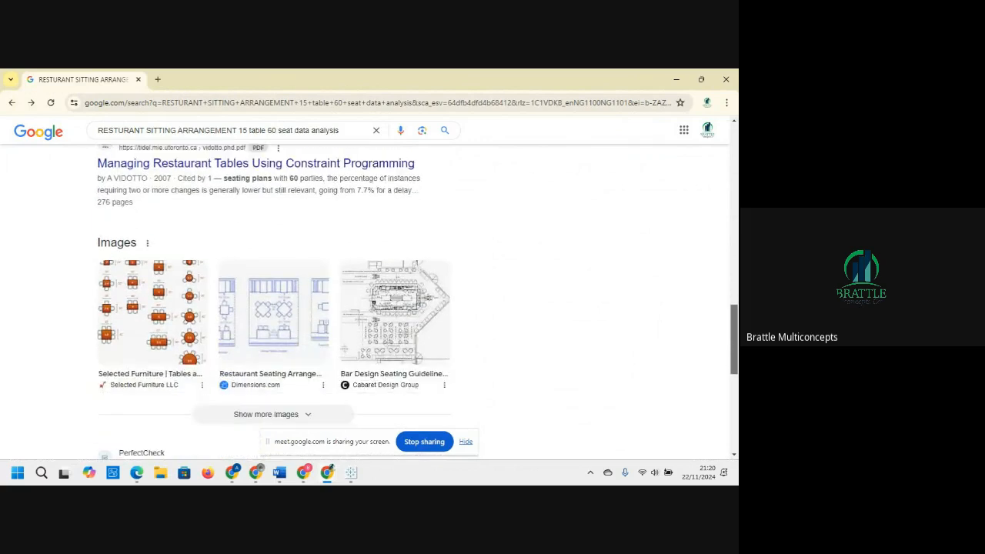
scroll(417, 304, "up", 7)
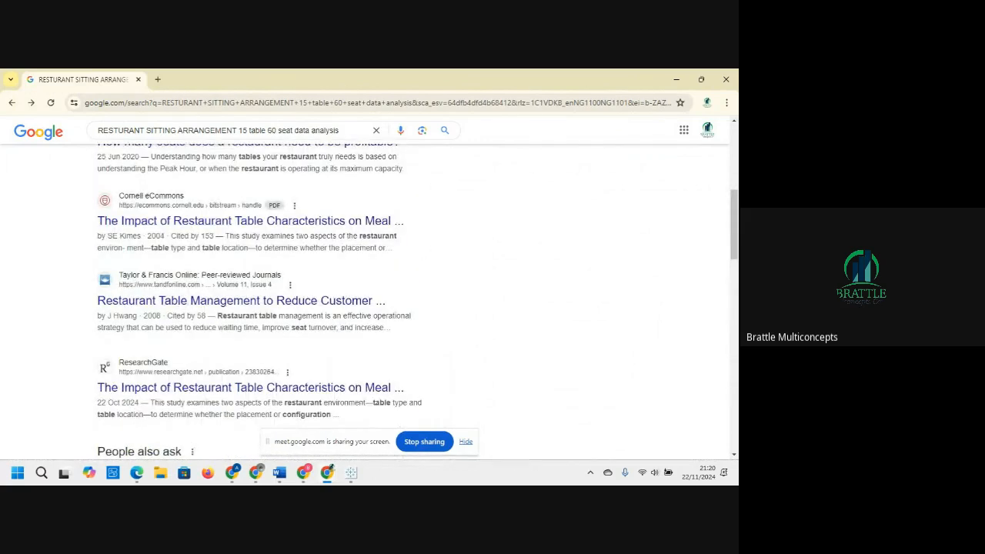
left_click_drag(731, 235, 733, 139)
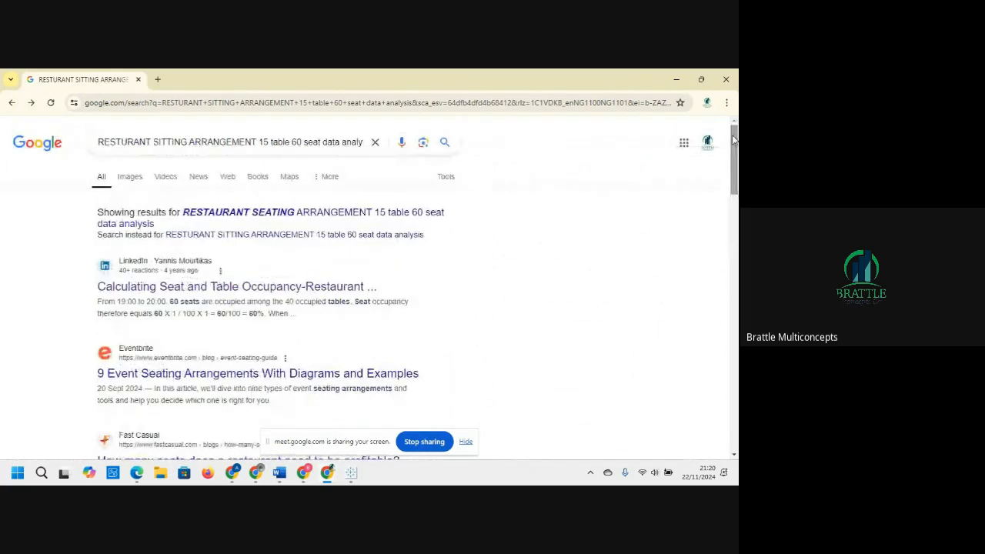
Step: Search Google for plazo pizza data sitting occupancy
left_click(376, 142)
type("plaz")
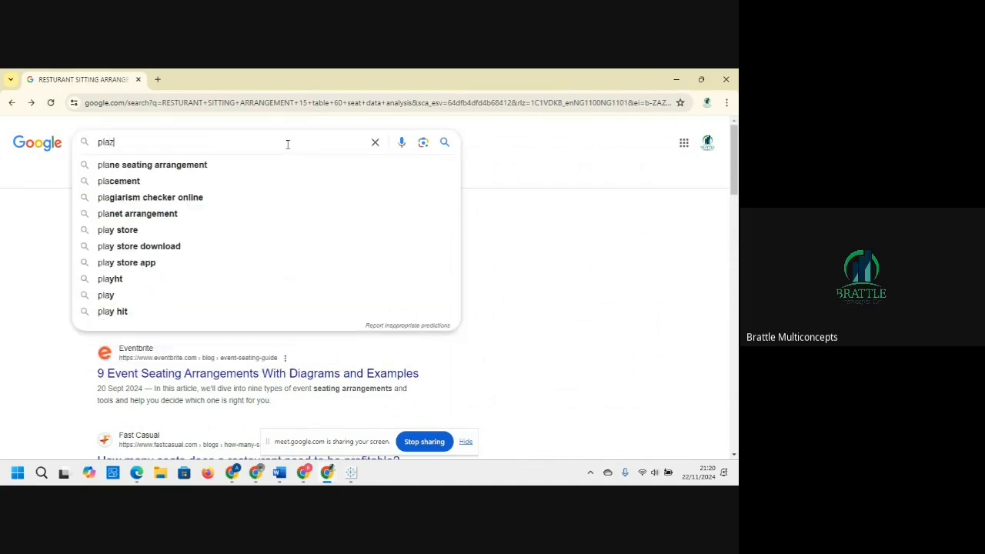
type("o ")
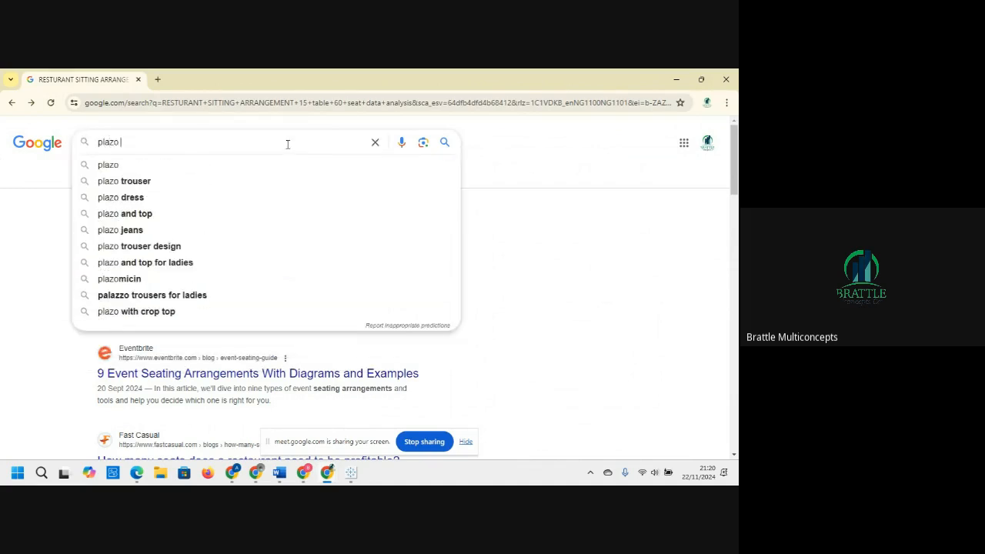
type("pi")
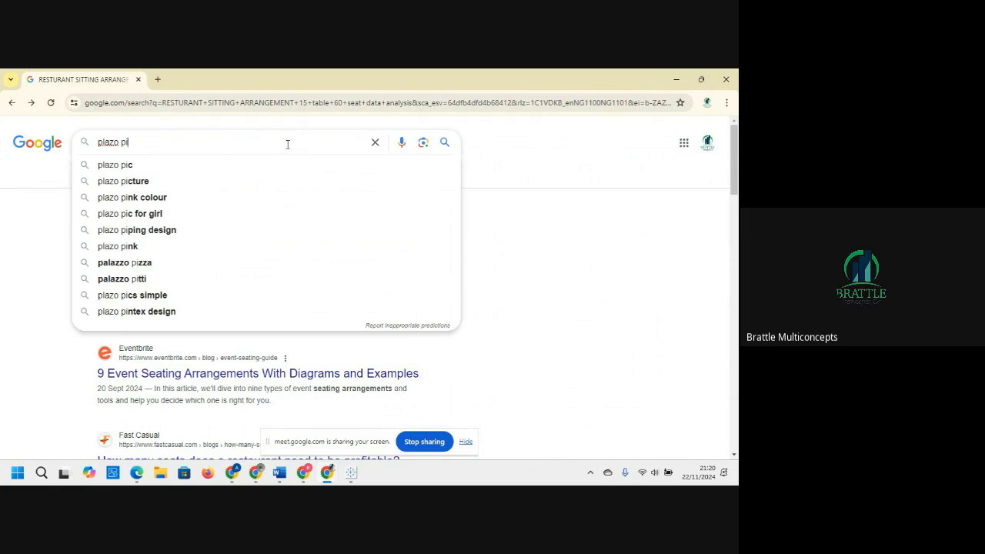
type("zza data")
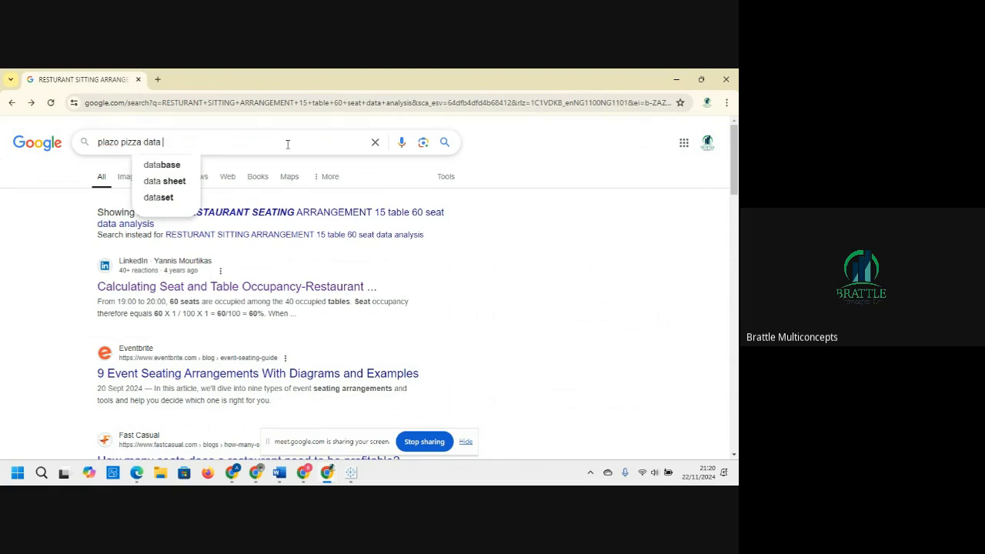
type(" s")
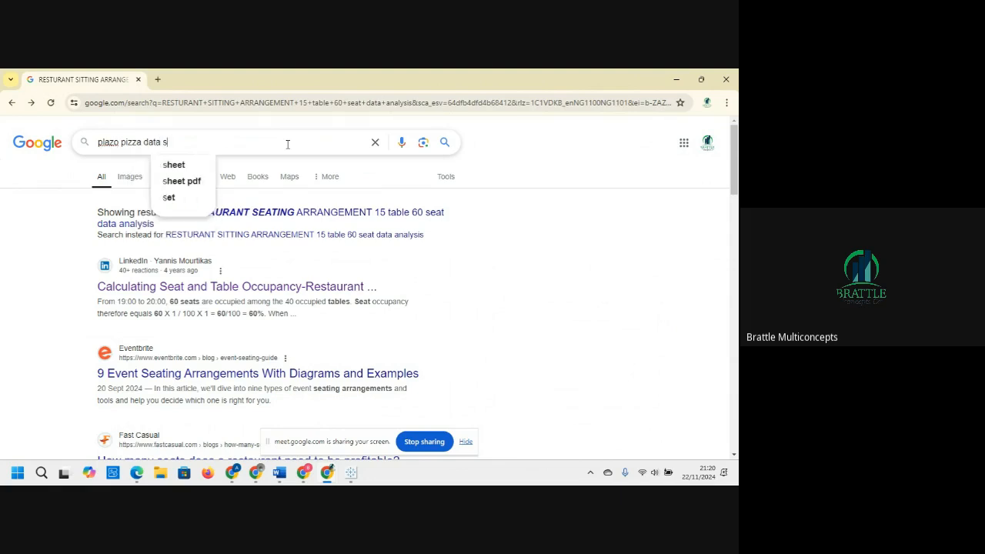
type("itting ")
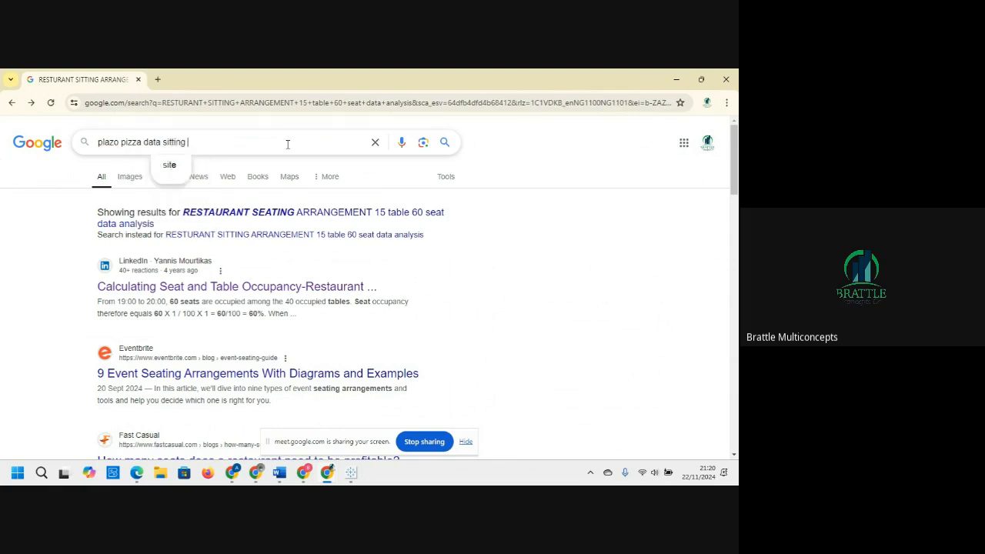
type("arrang")
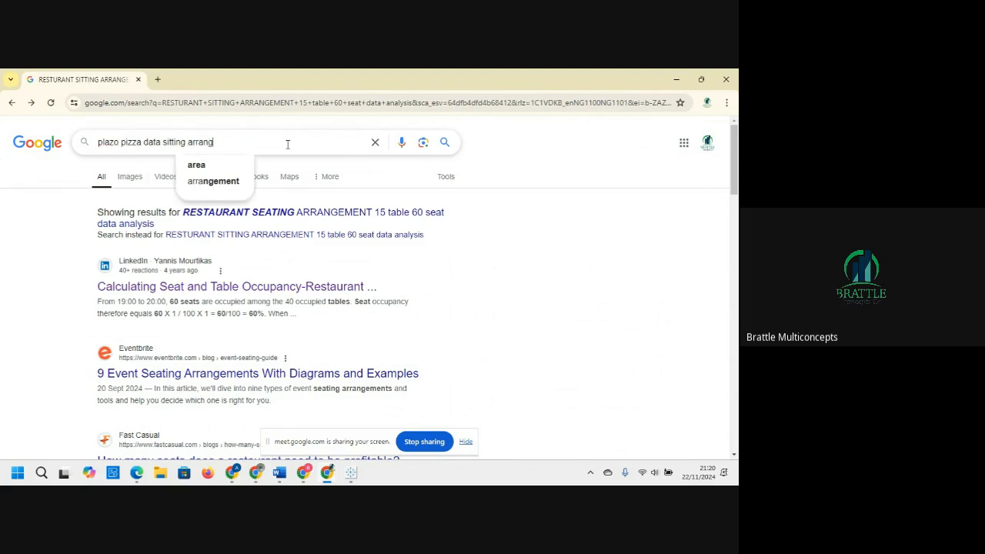
key("BackSpace")
key("BackSpace")
key("BackSpace")
key("BackSpace")
key("BackSpace")
key("BackSpace")
type("o")
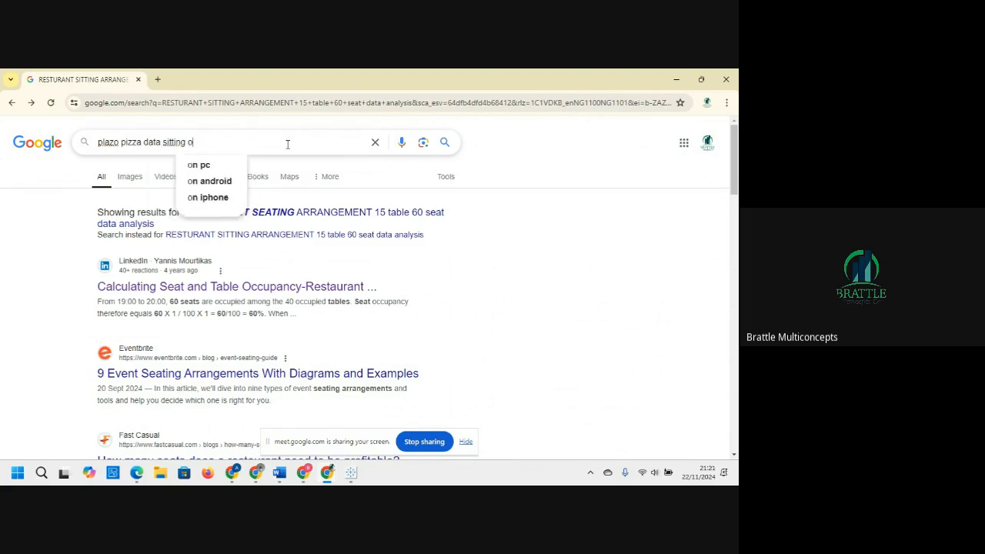
type("ccupancy")
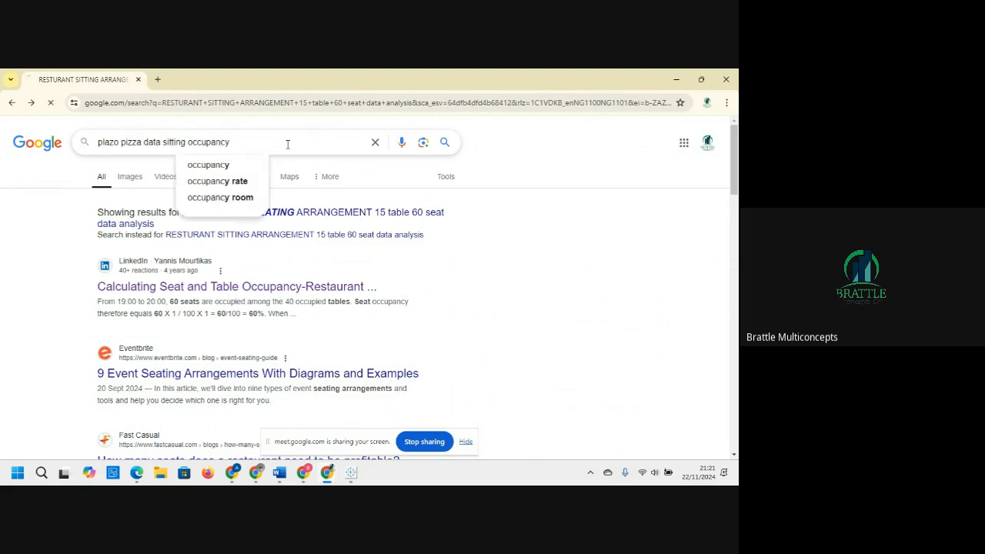
key("Return")
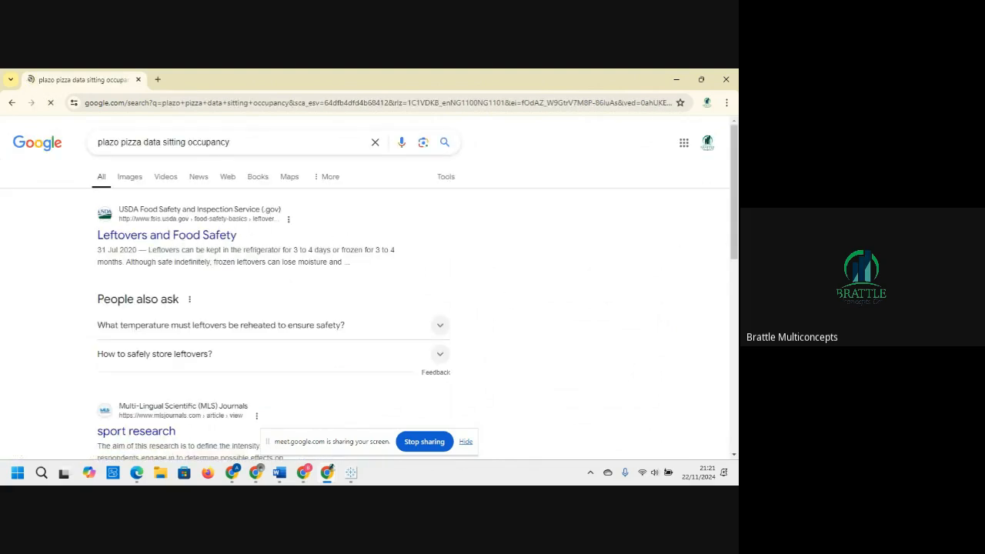
Step: Skim the new search results and close the search tab
left_click_drag(731, 223, 732, 405)
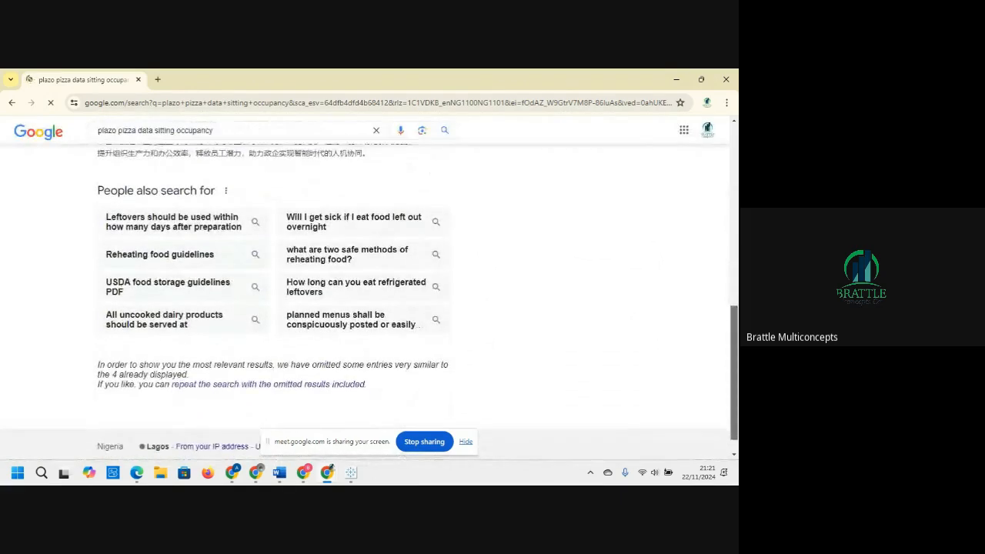
scroll(364, 185, "up", 2)
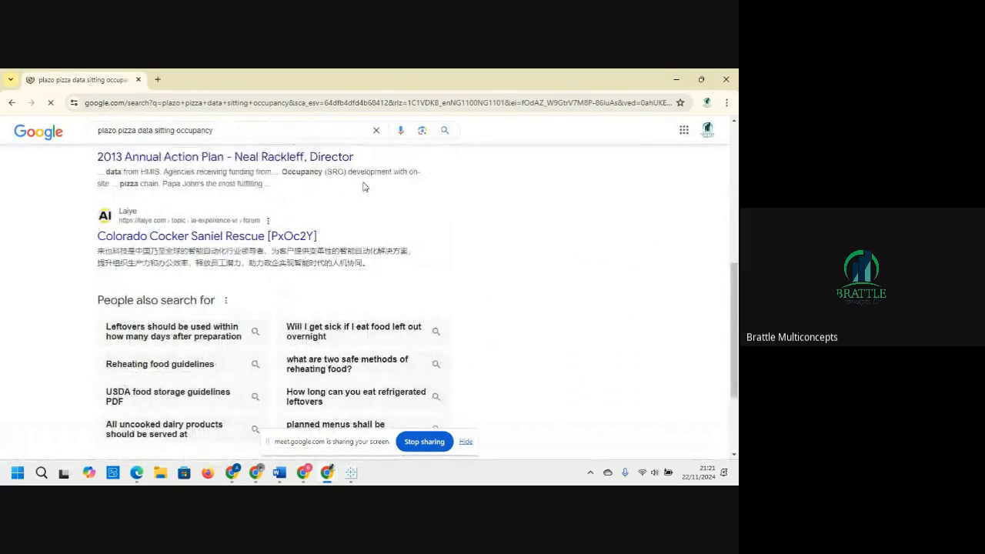
left_click(140, 80)
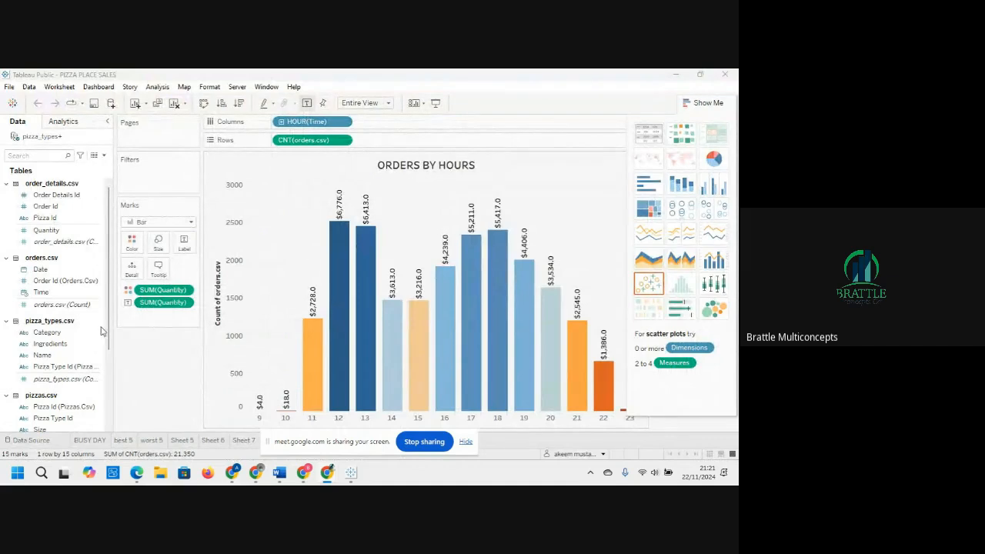
Step: Open the Table utilisation calculated field to review its formula, then close the editor without changes
scroll(113, 383, "down", 3)
scroll(112, 383, "down", 2)
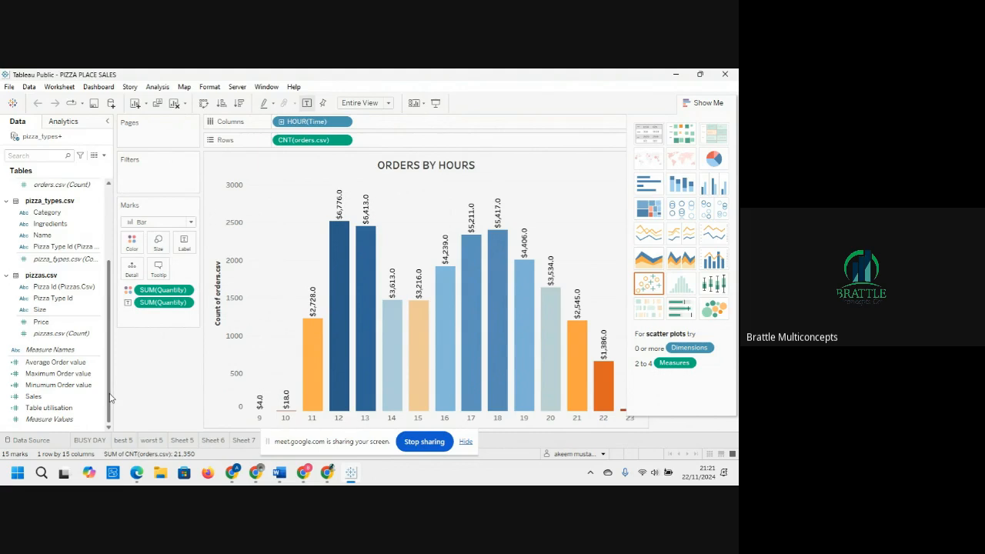
left_click(64, 364)
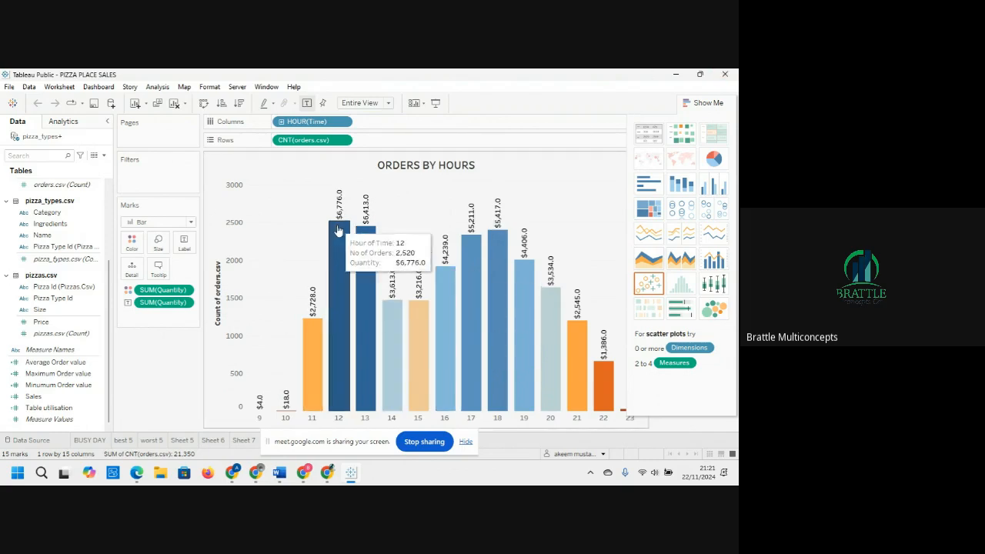
left_click(80, 409)
left_click(92, 397)
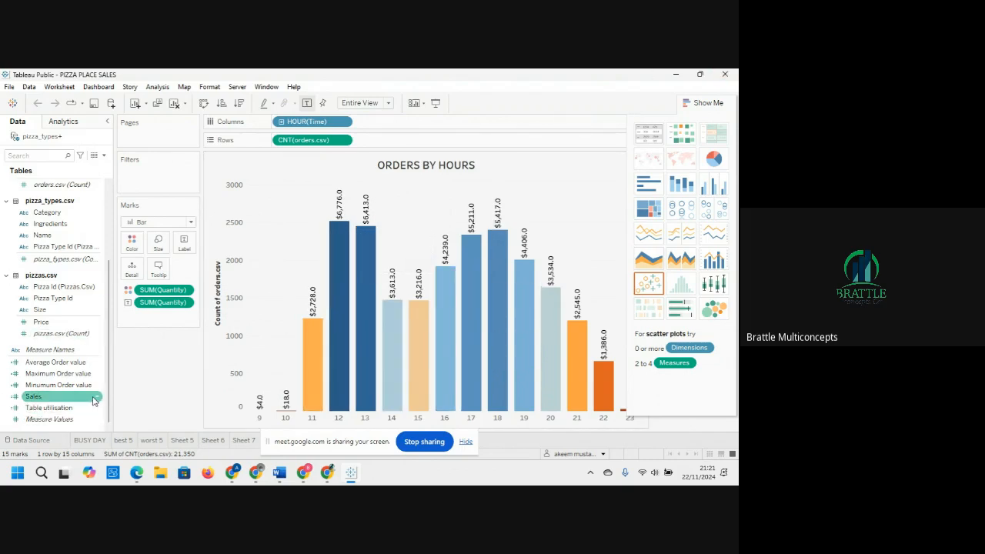
left_click(84, 408)
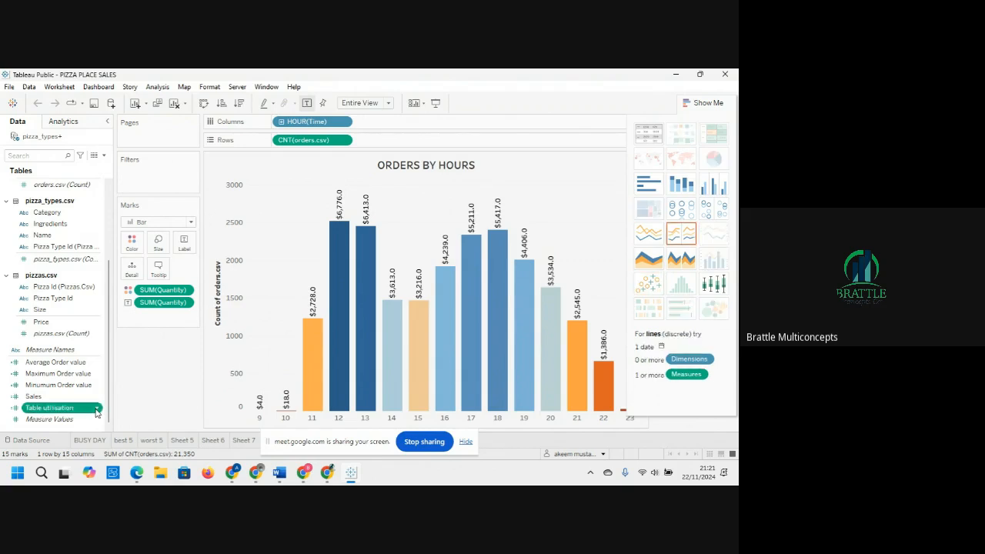
right_click(99, 408)
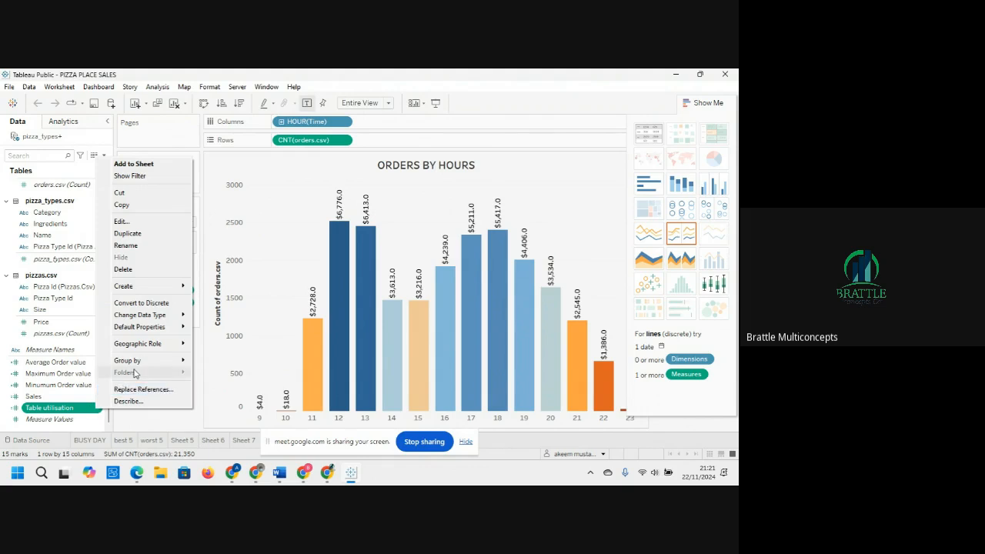
mouse_move(148, 364)
left_click(121, 221)
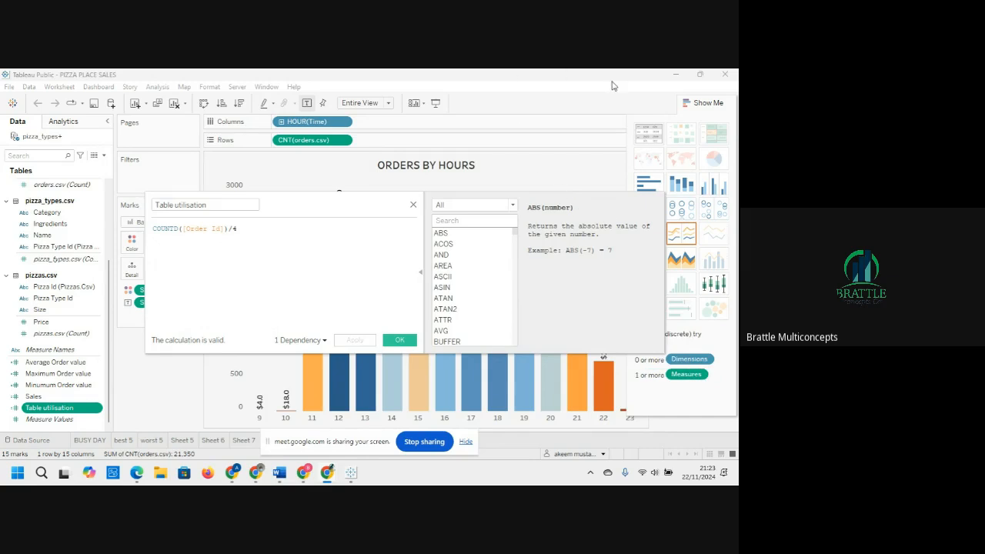
left_click(414, 207)
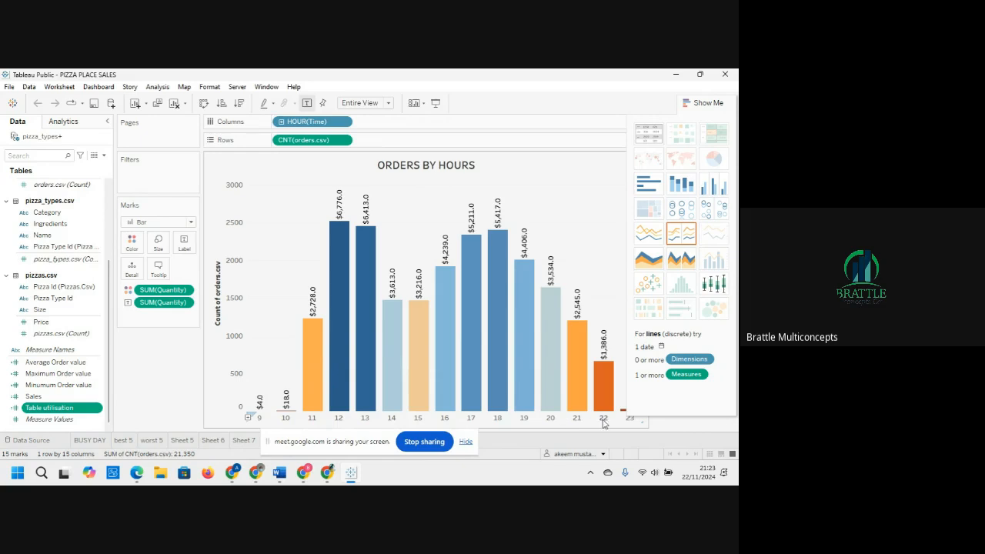
Step: Collapse the Show Me panel and inspect the Orders by Hours bar chart
left_click(690, 103)
mouse_move(629, 408)
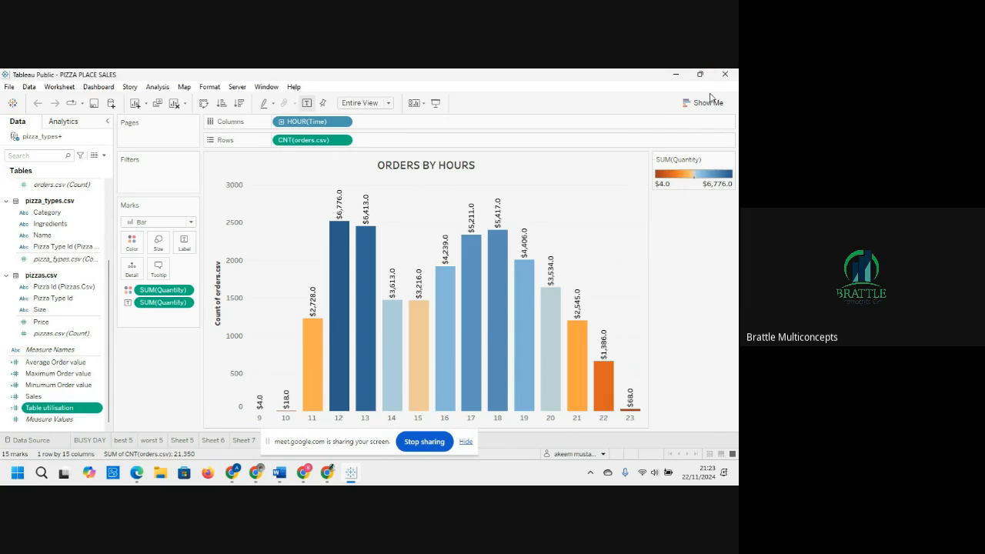
key("alt+Tab")
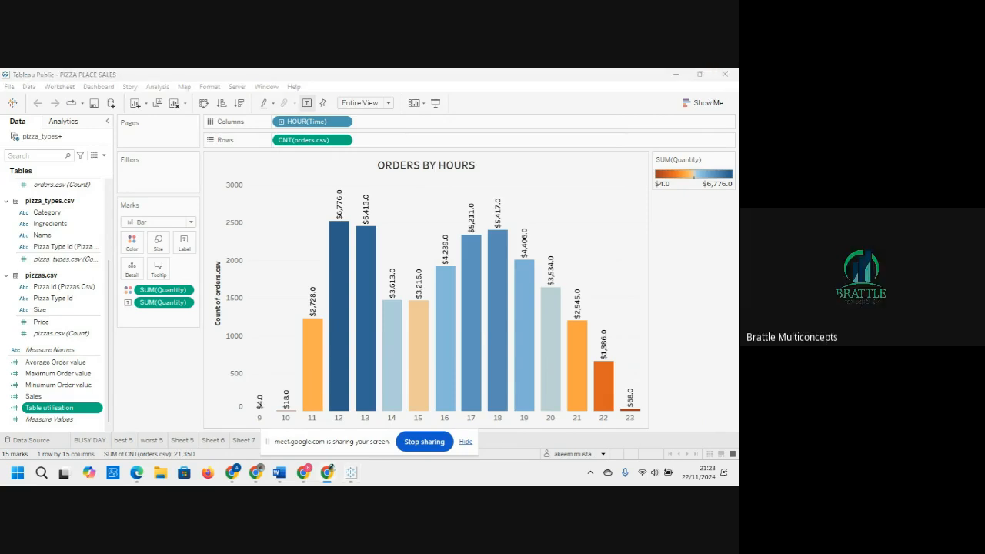
mouse_move(467, 362)
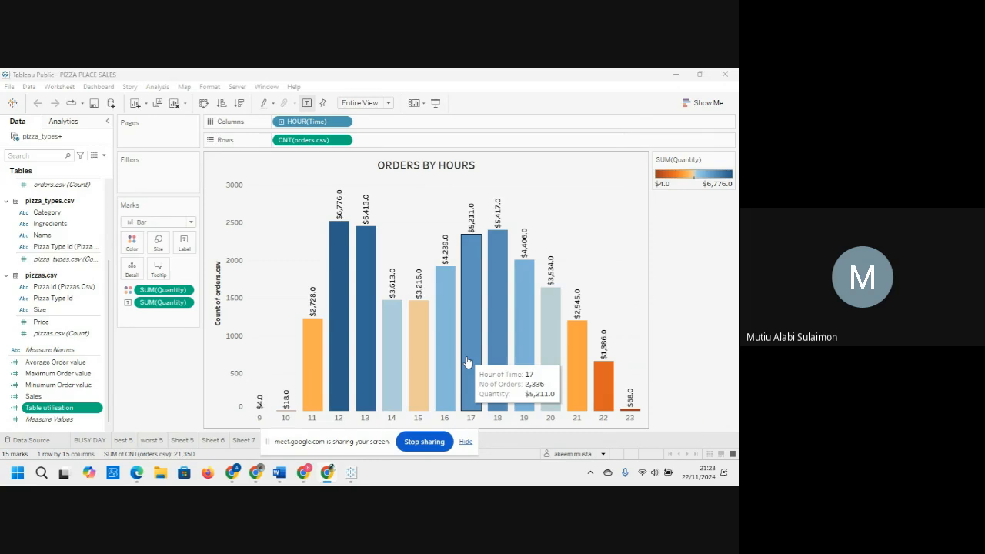
Step: Inspect the hourly bars of the Orders by Hours chart for their order counts and quantities
left_click(34, 374)
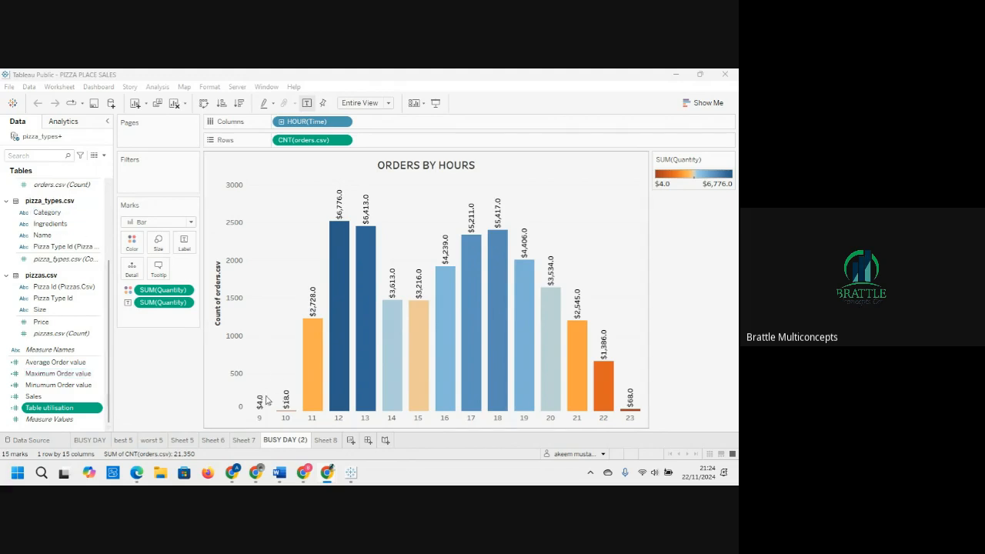
mouse_move(262, 401)
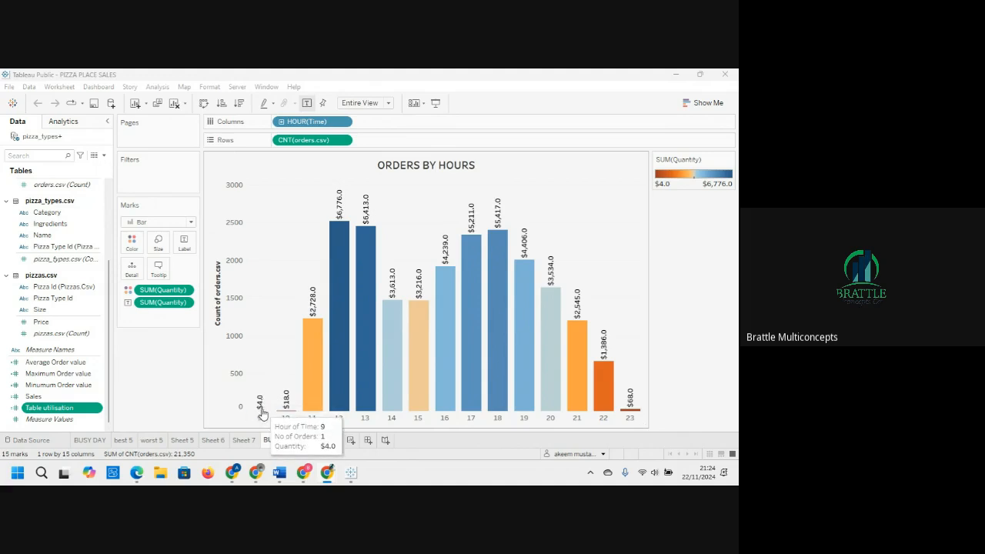
mouse_move(627, 410)
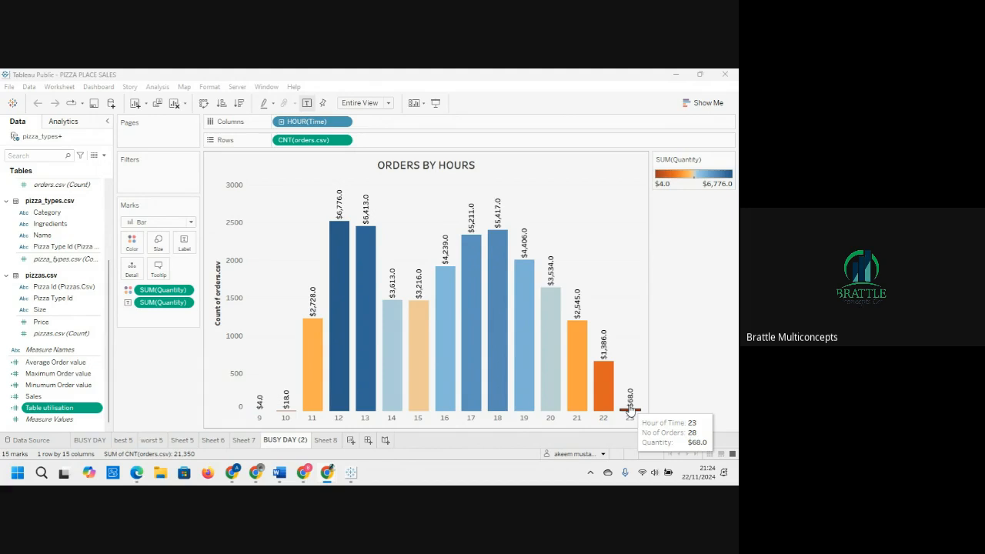
mouse_move(574, 356)
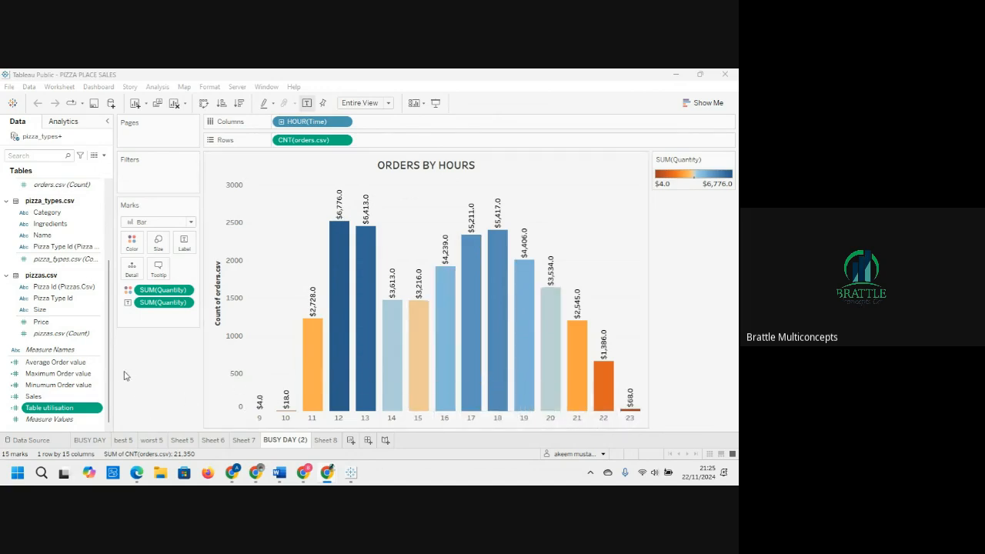
Step: Edit the Table utilisation calculated field so its formula reads COUNTD([Order Id])/(15*60), and save it
left_click(98, 409)
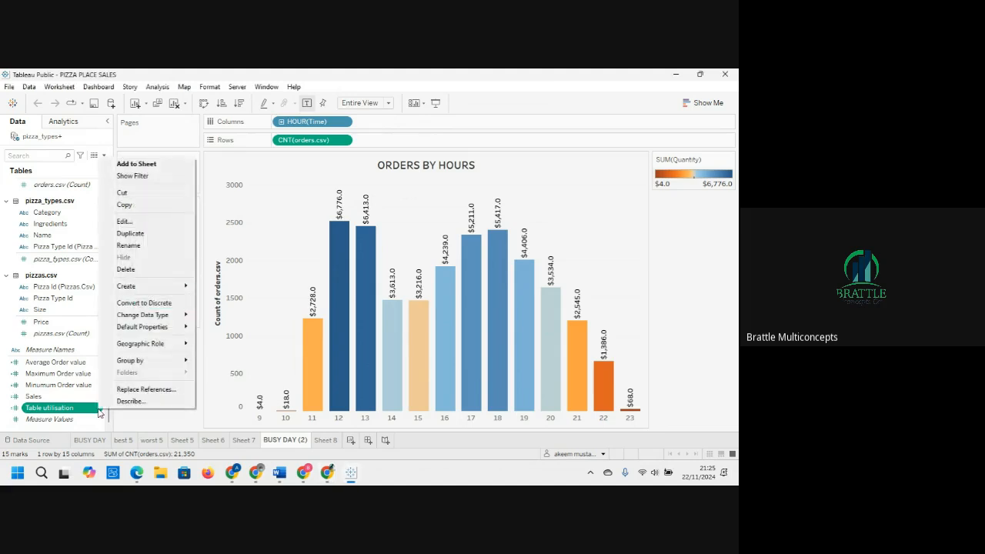
left_click(125, 221)
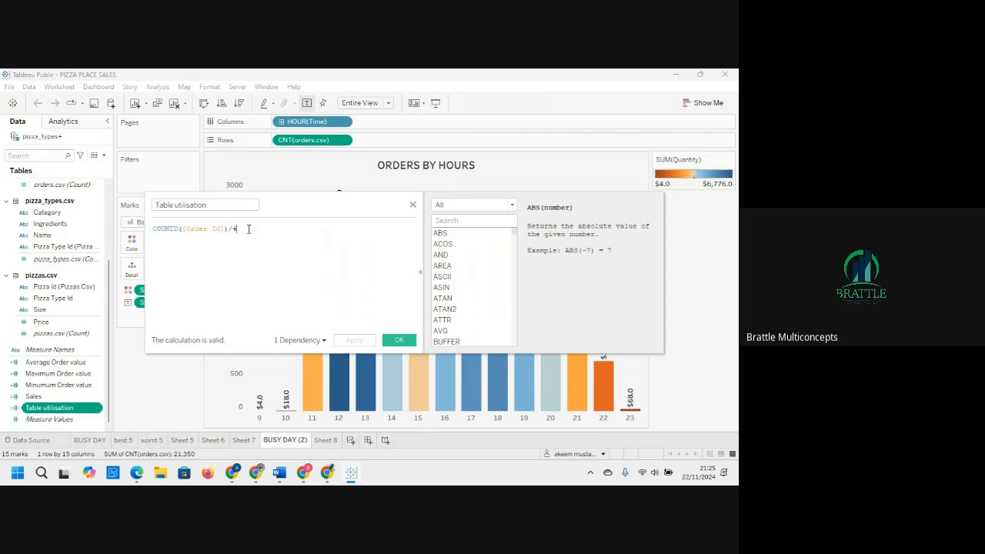
key("BackSpace")
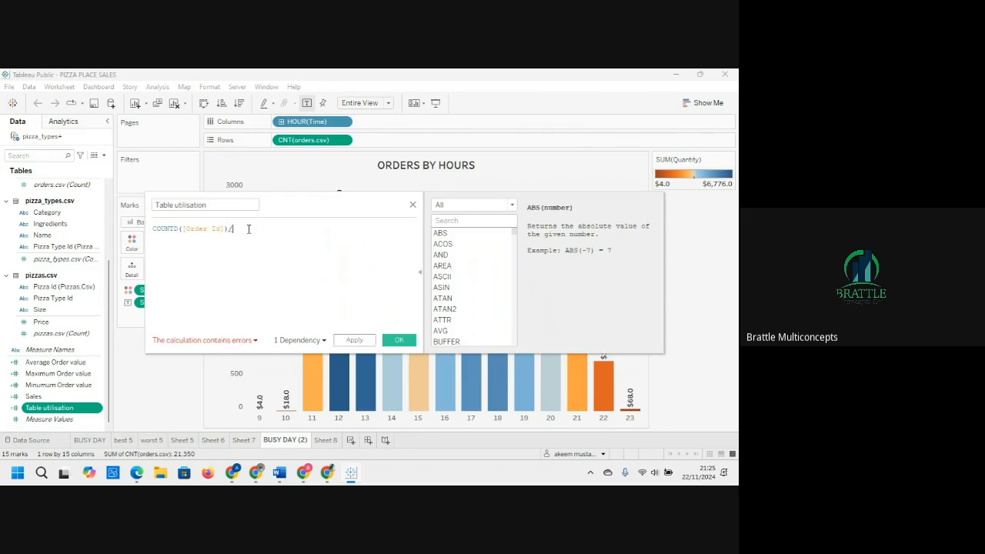
type("(")
type("15*60)")
left_click(390, 342)
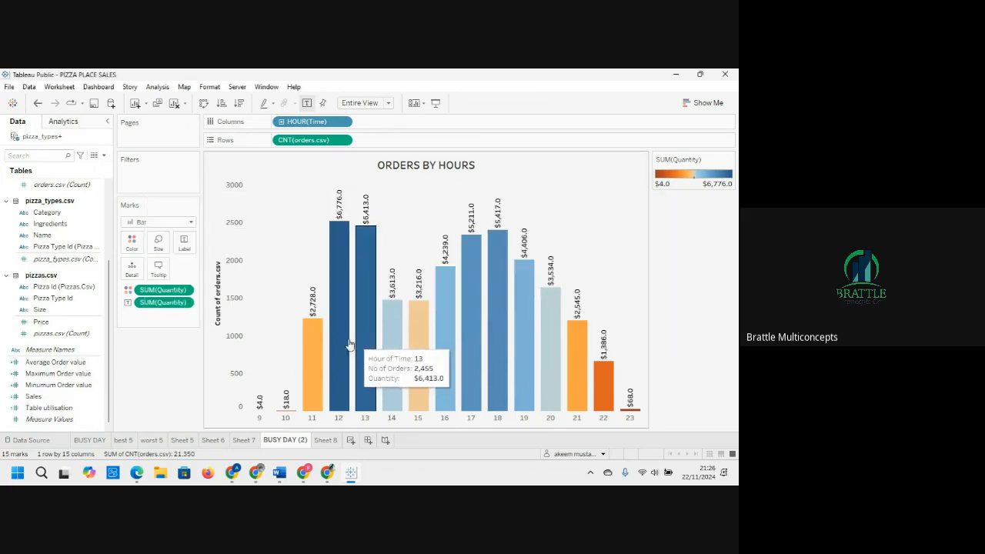
Step: Reopen the Table utilisation calculation to review its formula, then close the editor without changes
left_click(50, 362)
left_click(61, 408)
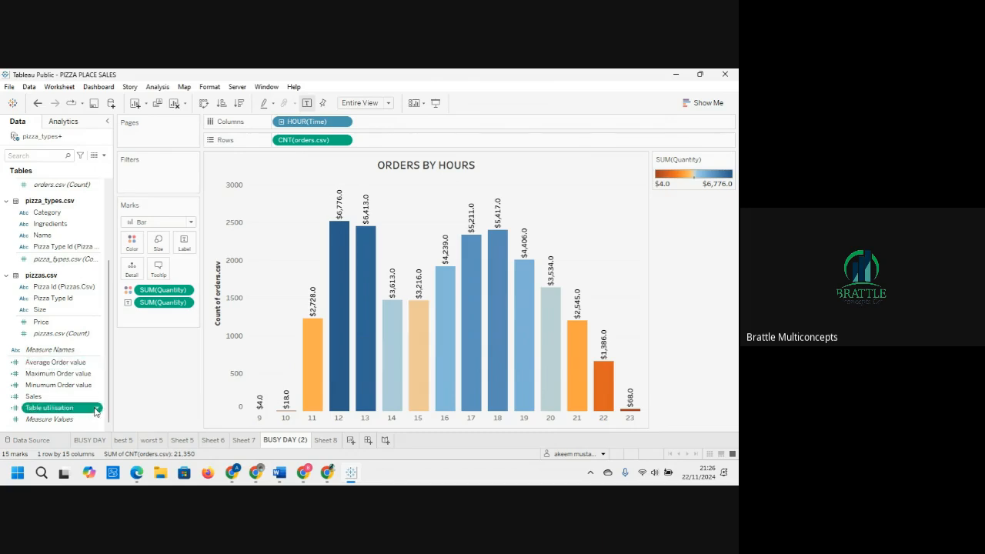
right_click(96, 409)
left_click(120, 221)
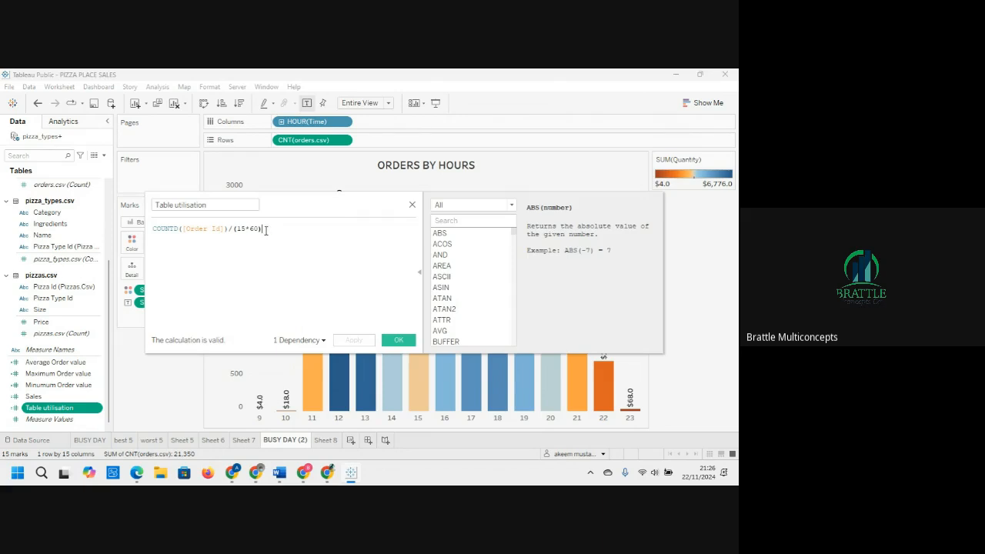
left_click_drag(265, 229, 239, 227)
left_click_drag(225, 229, 153, 232)
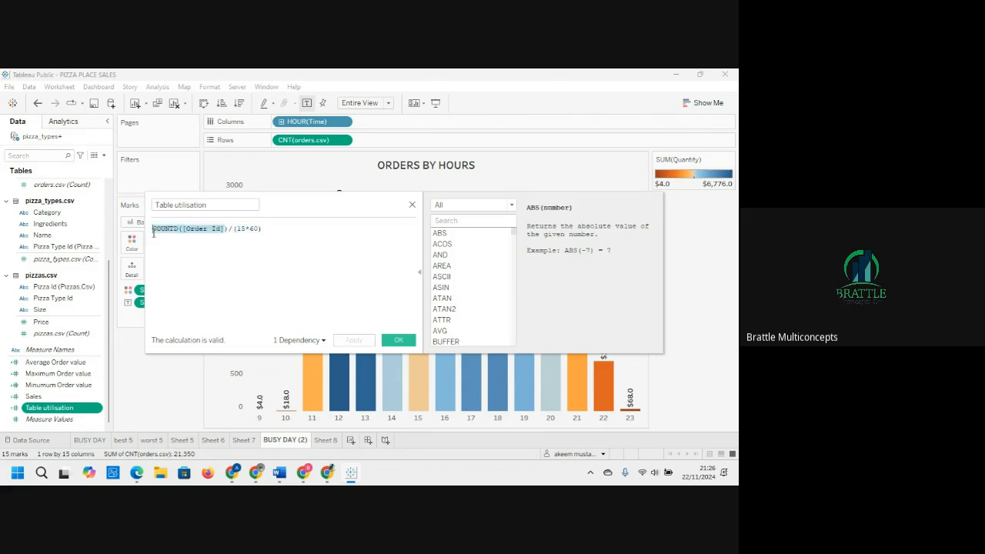
left_click(262, 230)
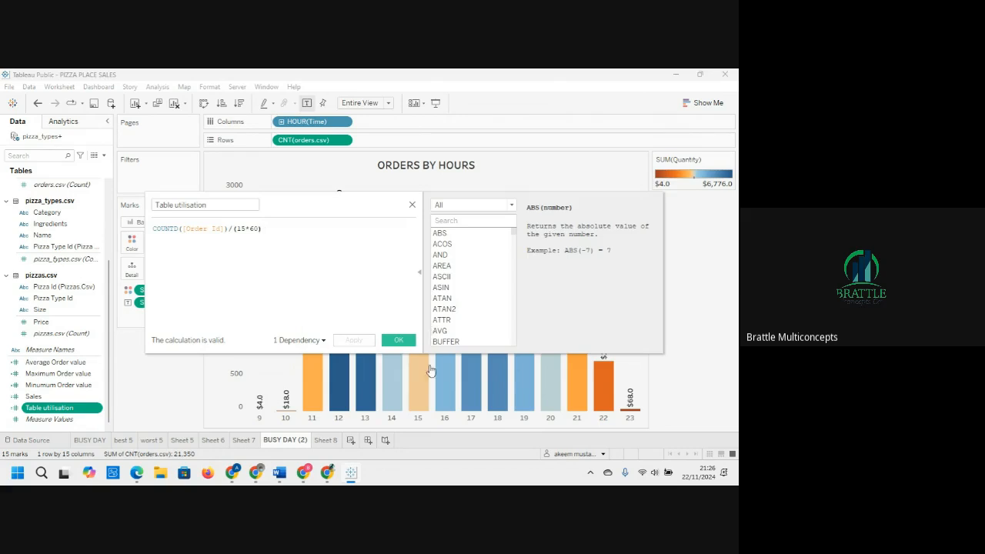
left_click(412, 206)
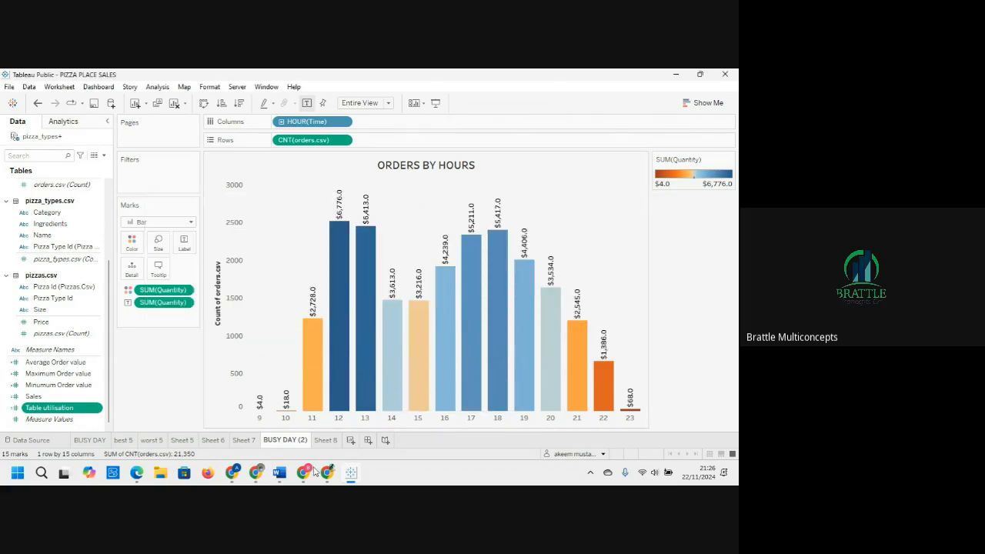
Step: Open Sheet 6 and inspect the table utilisation values for each weekday and hour
left_click(214, 441)
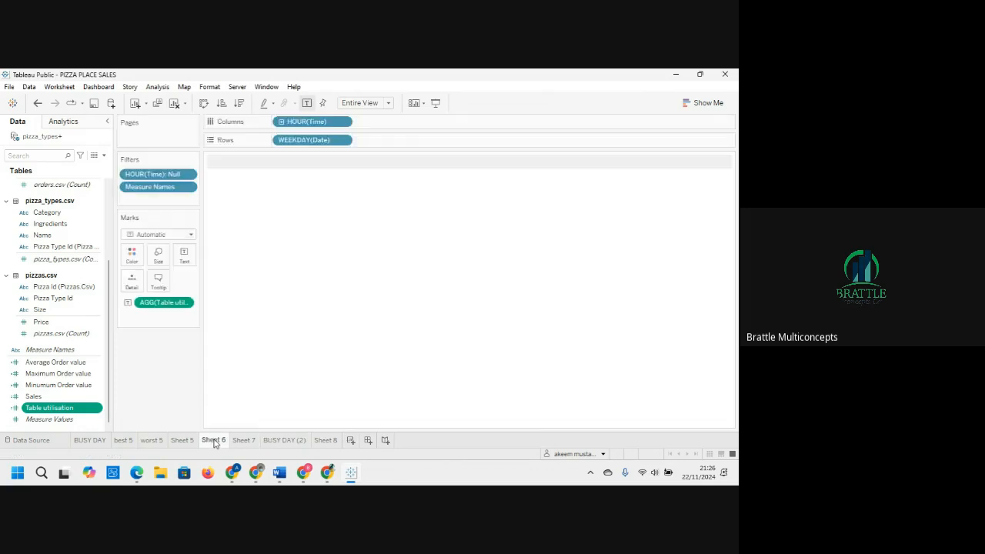
left_click(285, 440)
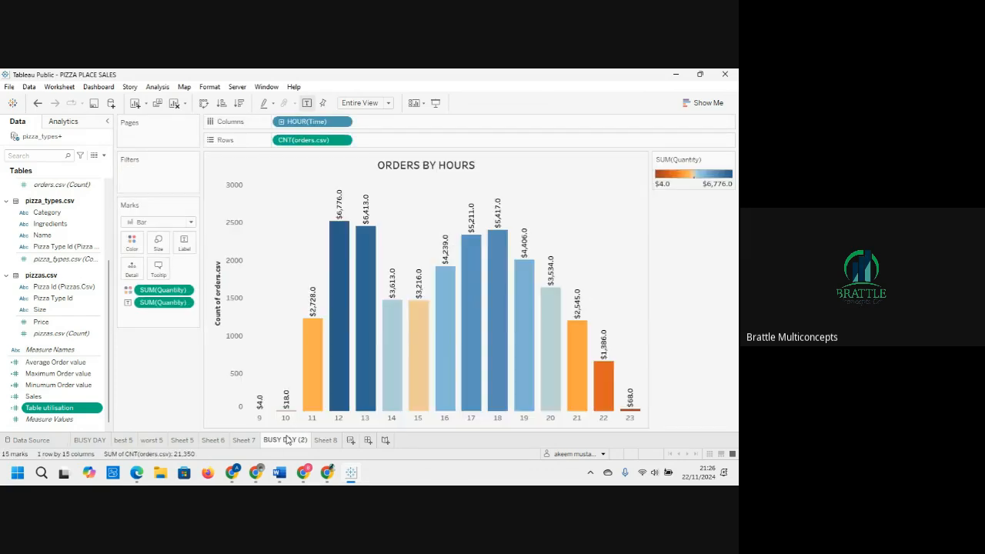
left_click(243, 441)
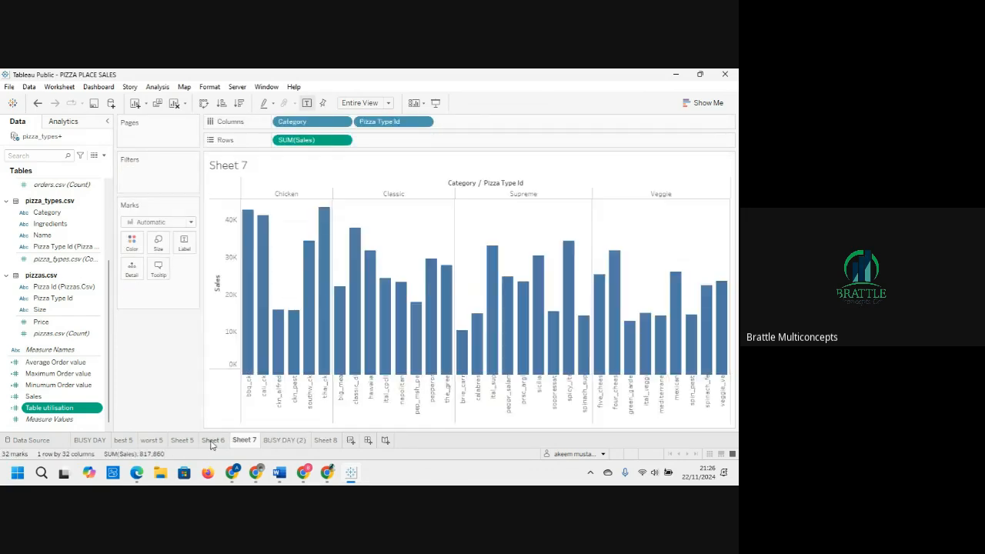
left_click(212, 441)
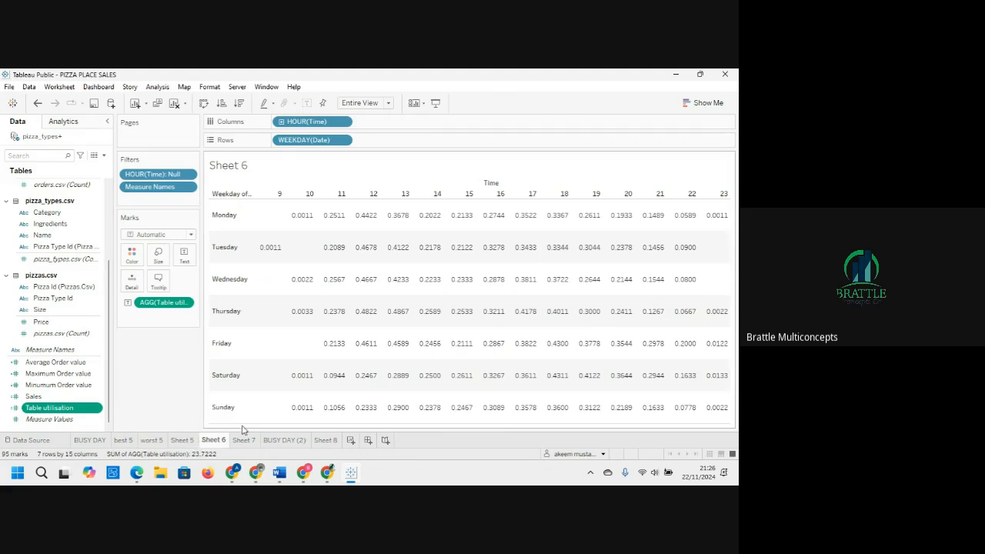
mouse_move(329, 383)
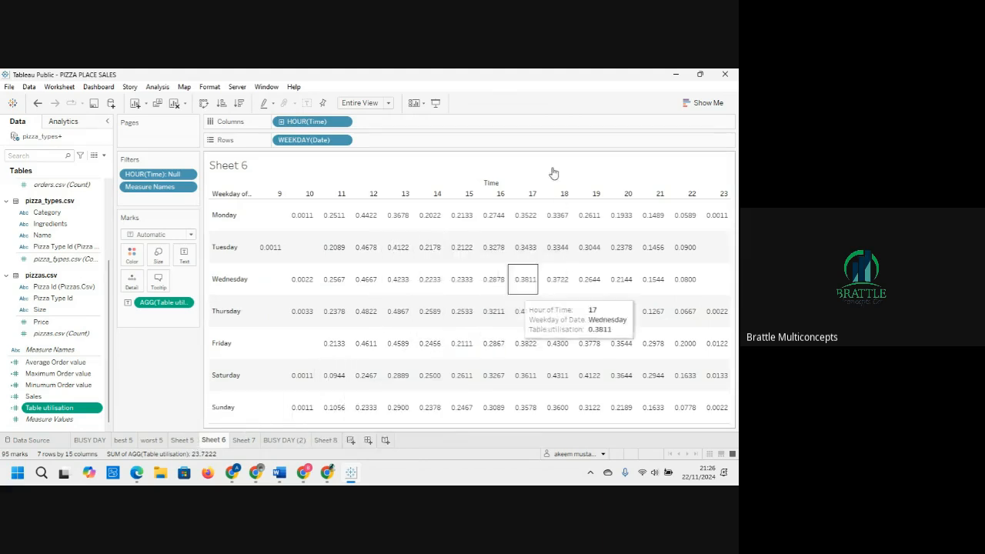
mouse_move(501, 279)
mouse_move(428, 271)
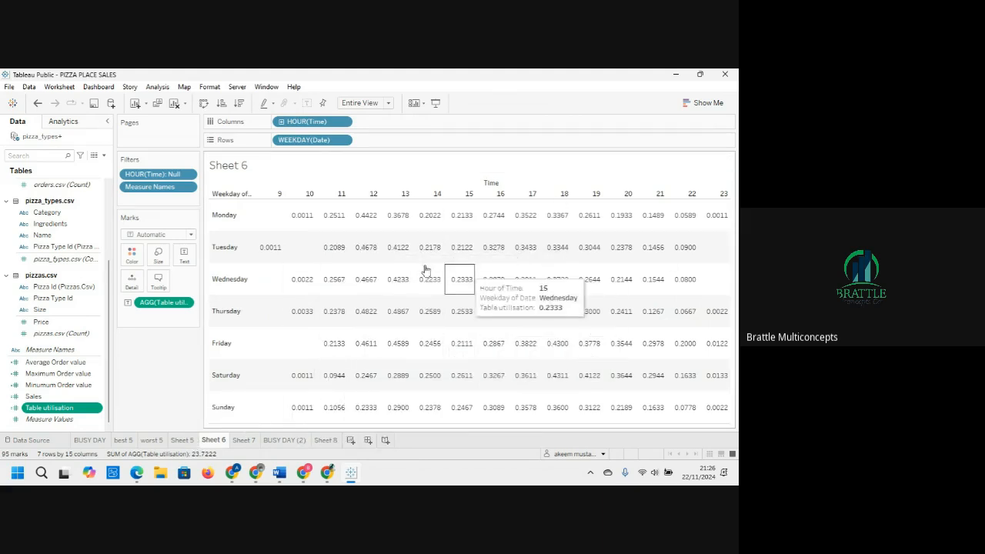
mouse_move(414, 286)
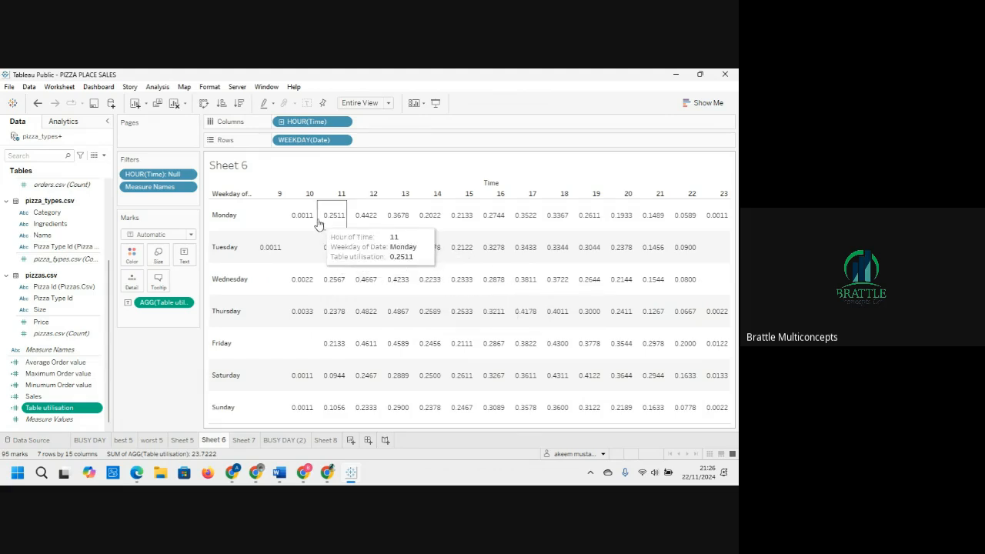
mouse_move(305, 219)
mouse_move(329, 255)
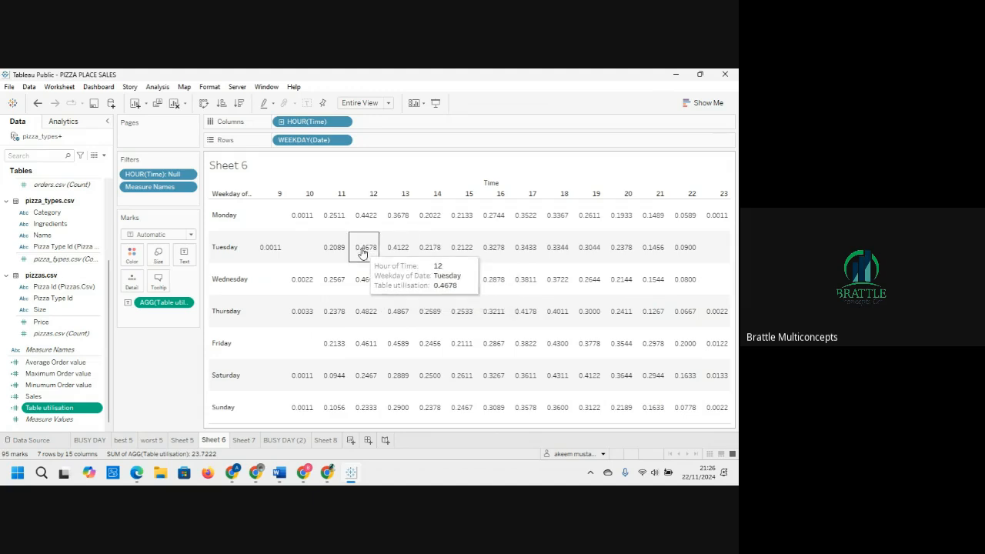
mouse_move(363, 214)
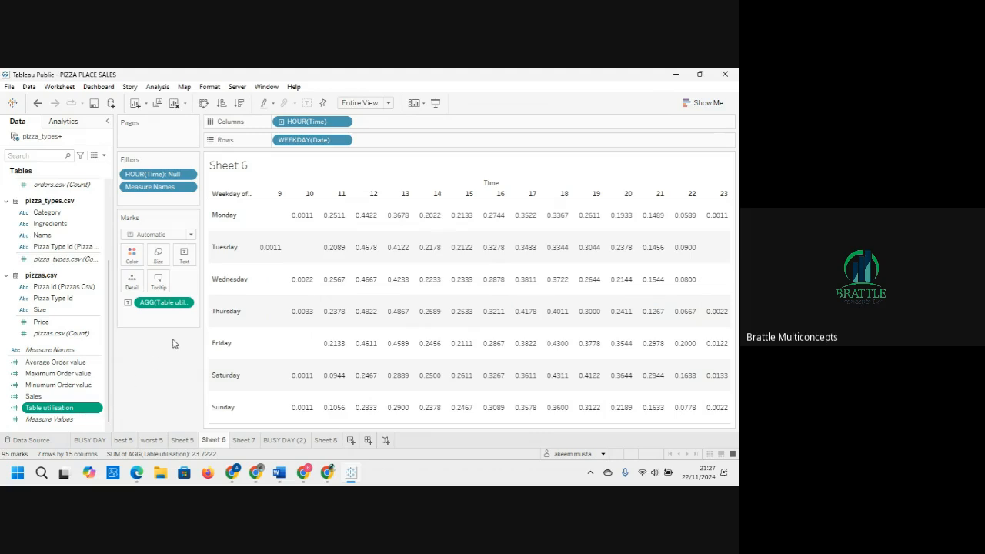
Step: Format the Table utilisation text values as a percentage with 1 decimal place
right_click(187, 305)
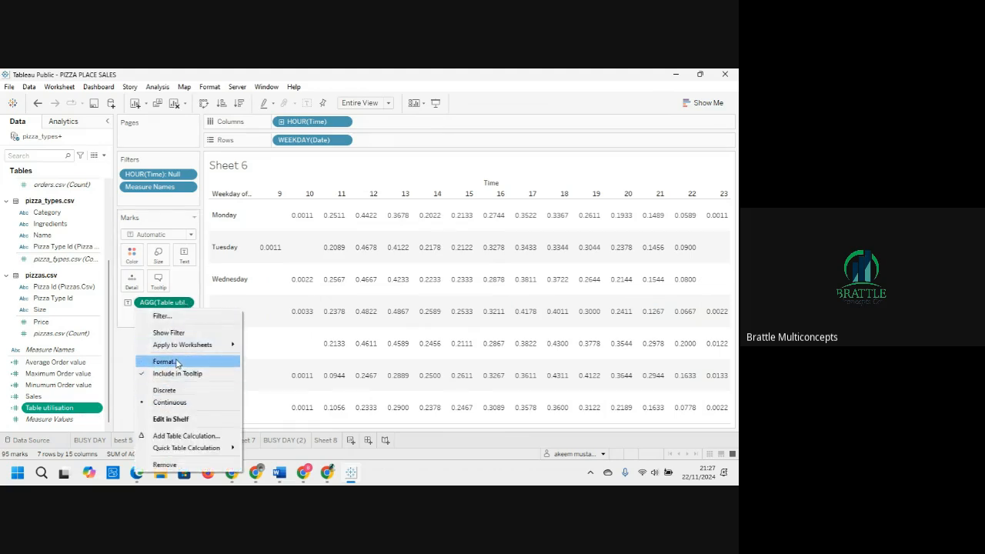
left_click(176, 362)
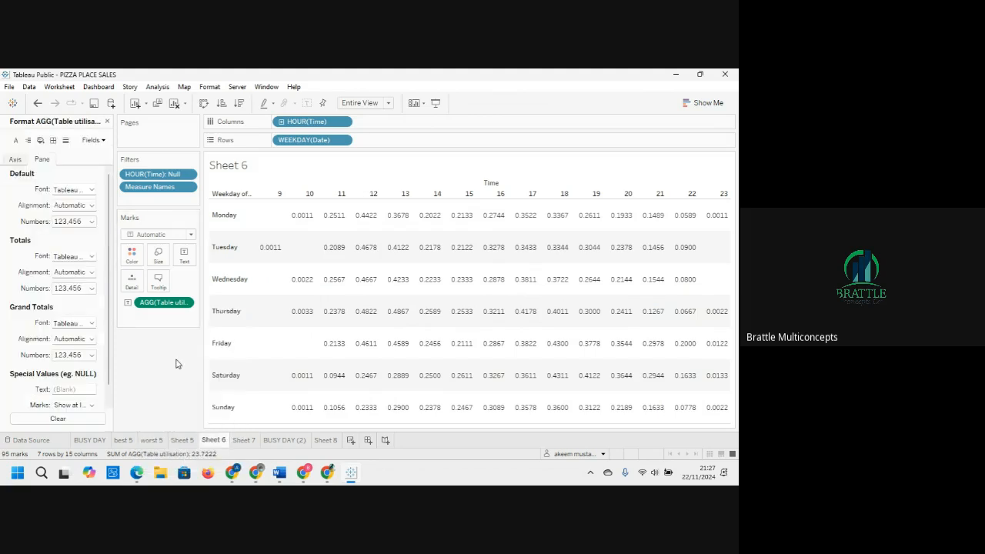
left_click(90, 221)
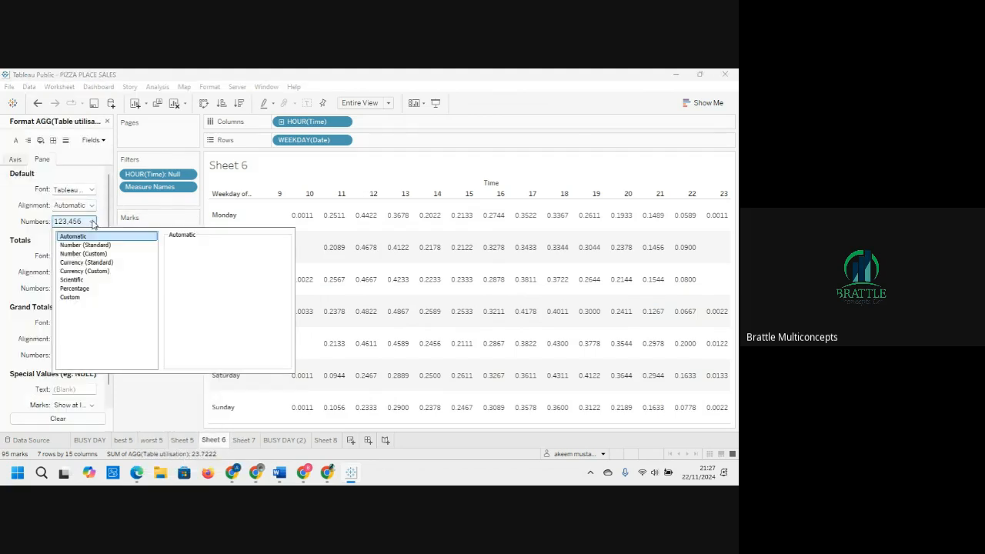
left_click(92, 289)
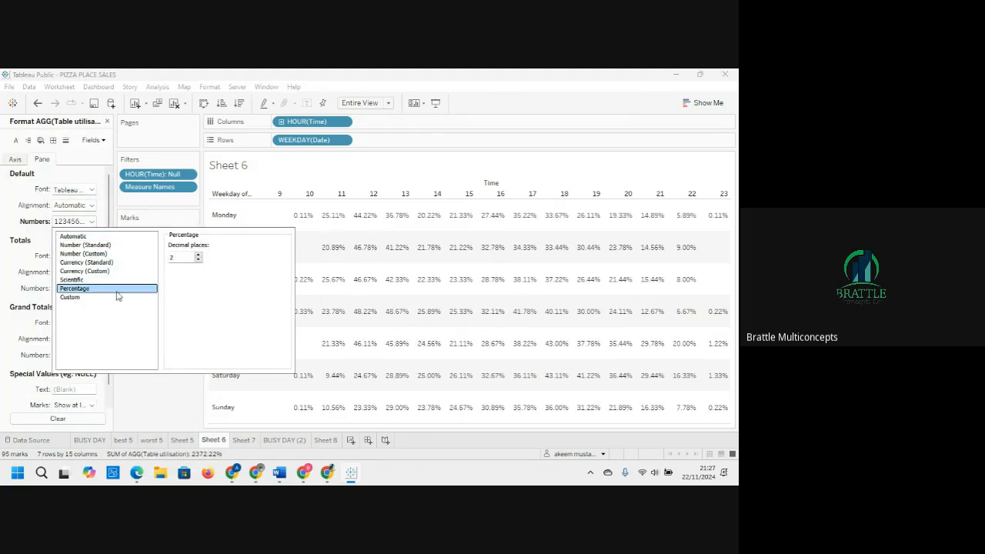
left_click(199, 261)
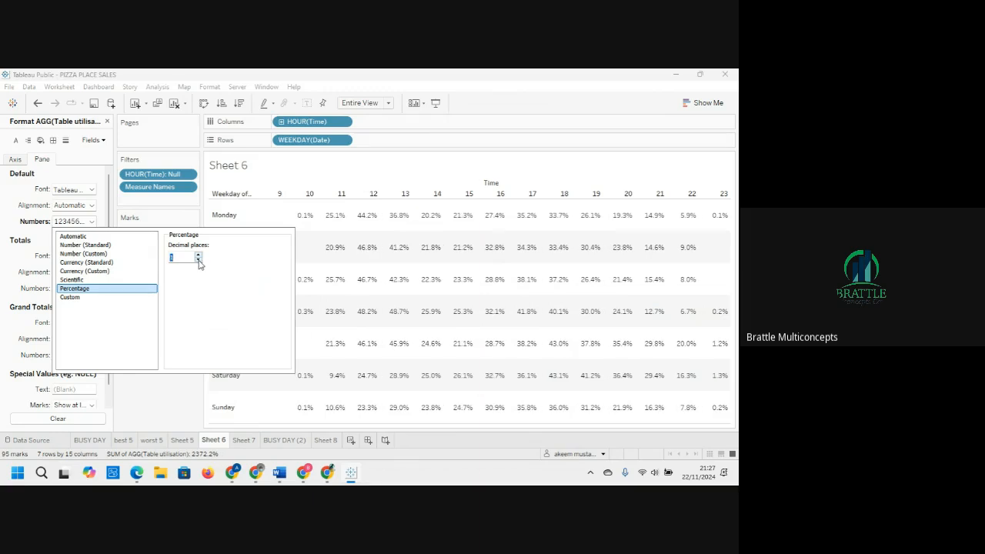
left_click(185, 395)
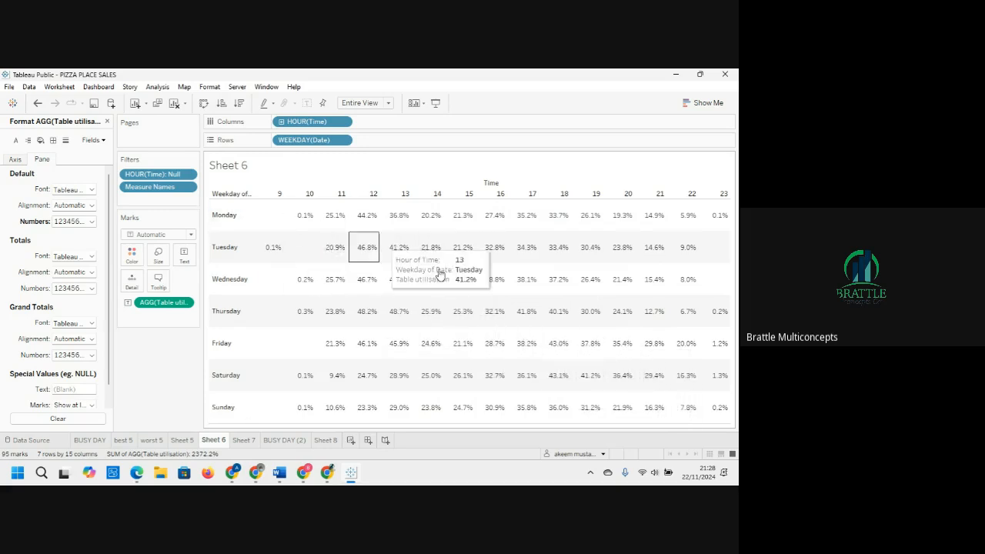
Step: Turn Sheet 6 into a highlight table with weekdays as rows and hours as columns
left_click(698, 102)
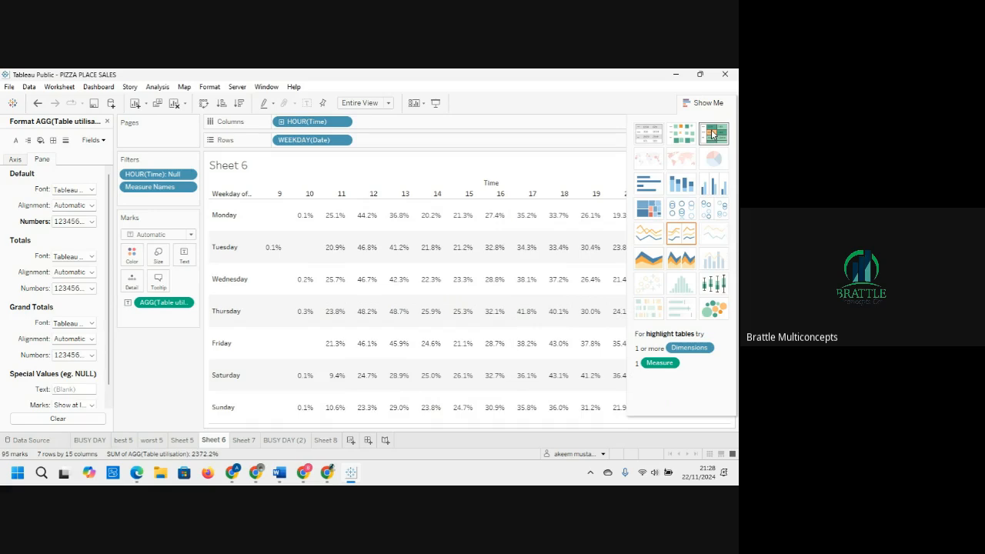
left_click(712, 134)
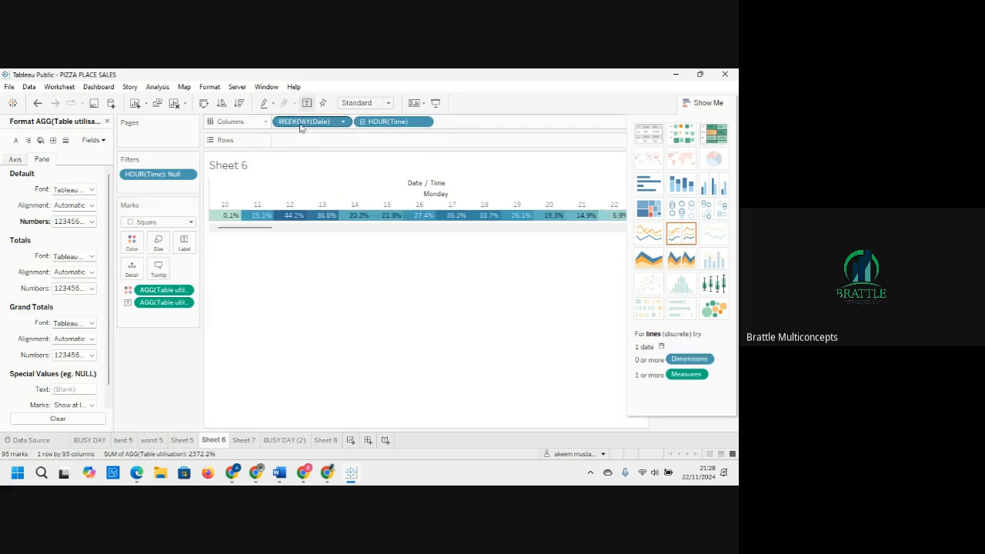
left_click_drag(301, 121, 299, 148)
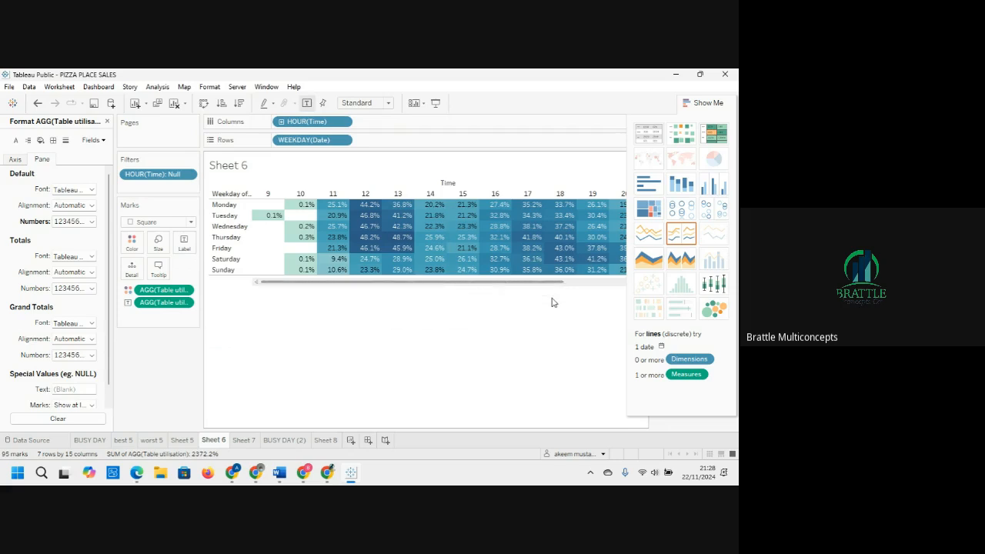
left_click(712, 105)
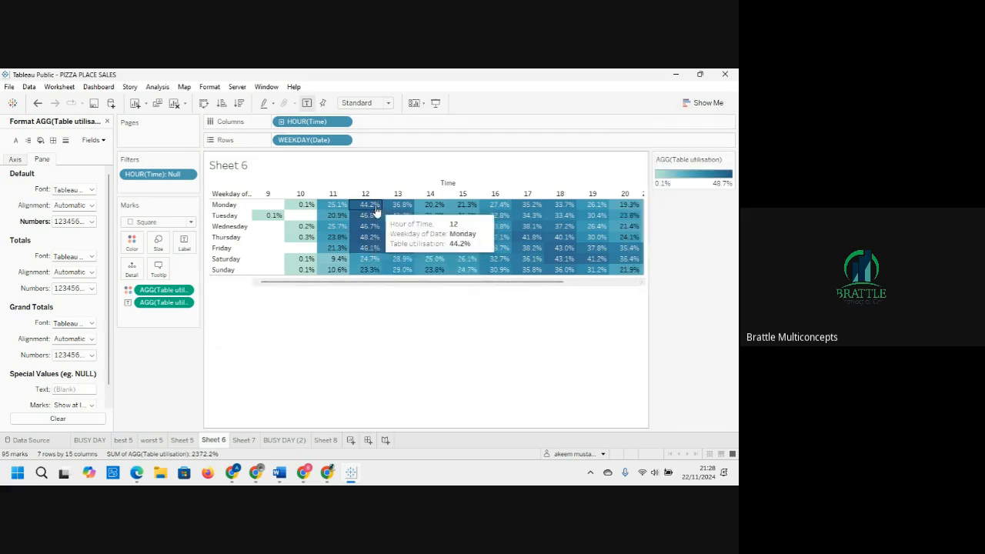
mouse_move(379, 248)
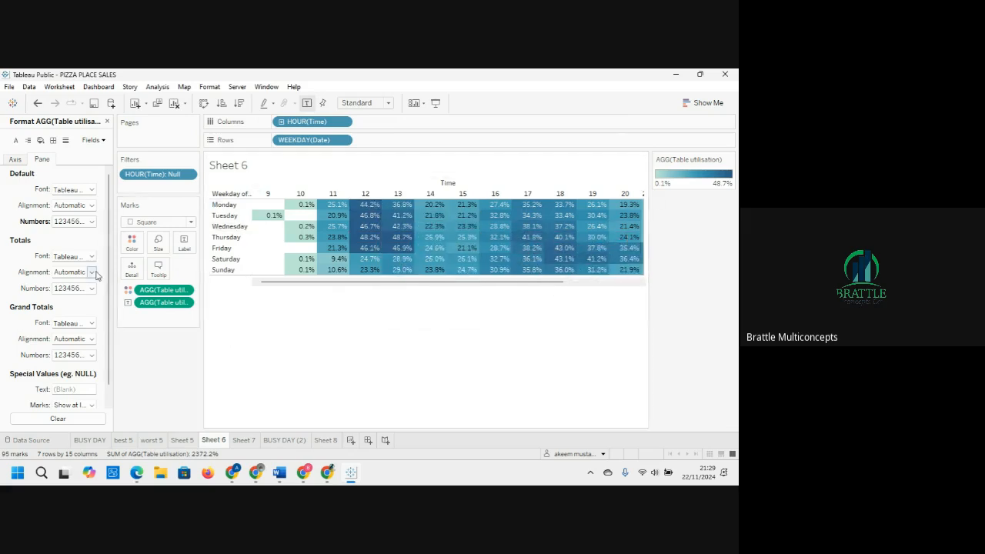
Step: Recolor the highlight table with the Orange-Blue Diverging palette using 5 stepped colors and apply it
left_click(131, 242)
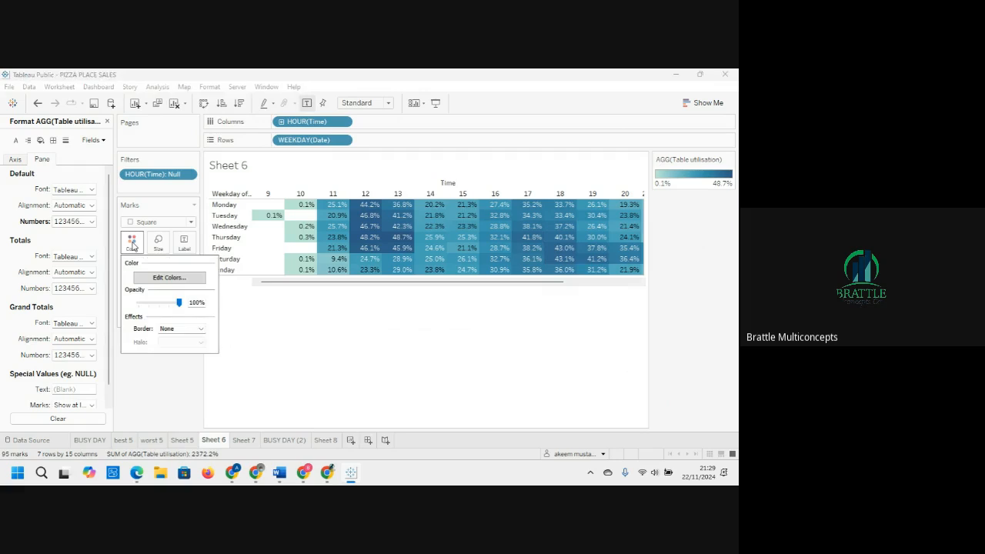
left_click(169, 278)
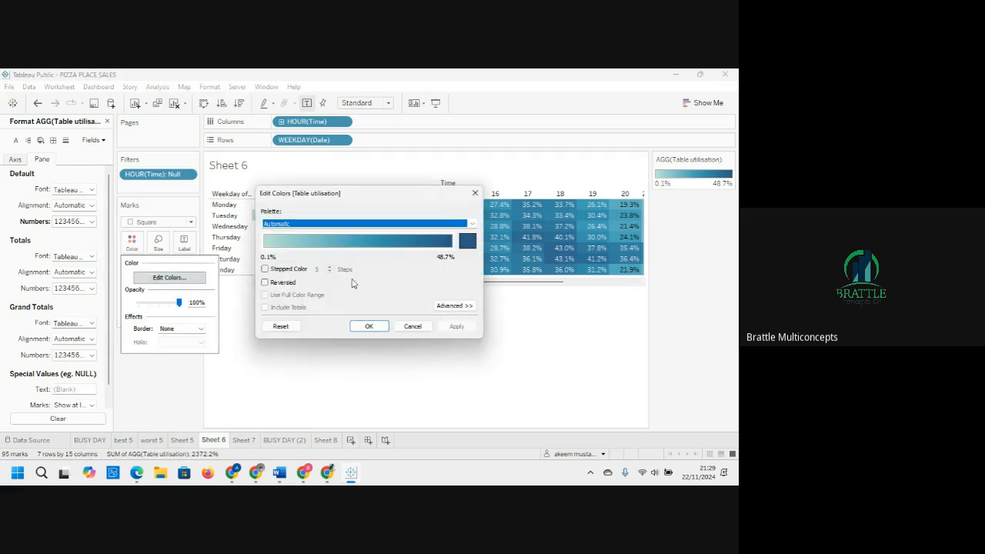
left_click(471, 223)
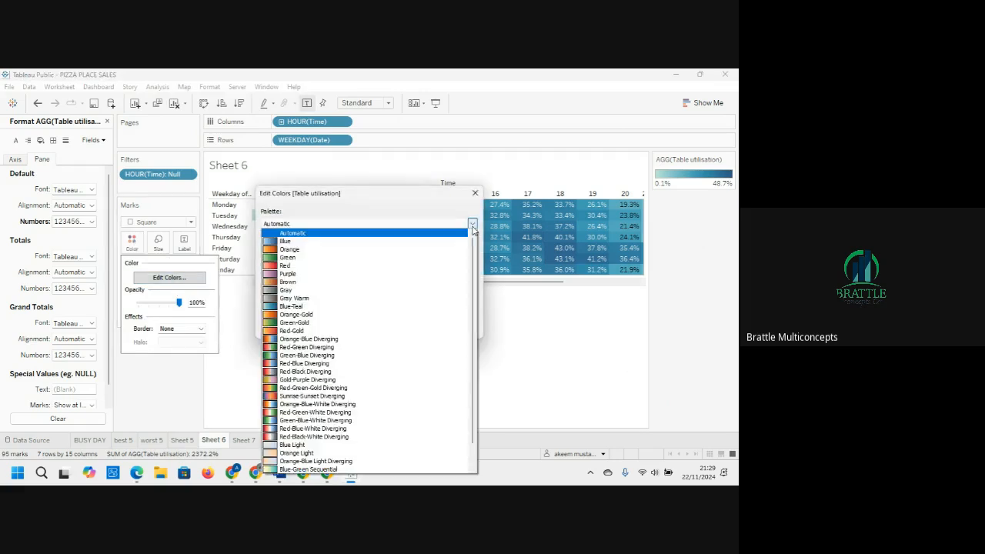
left_click(350, 339)
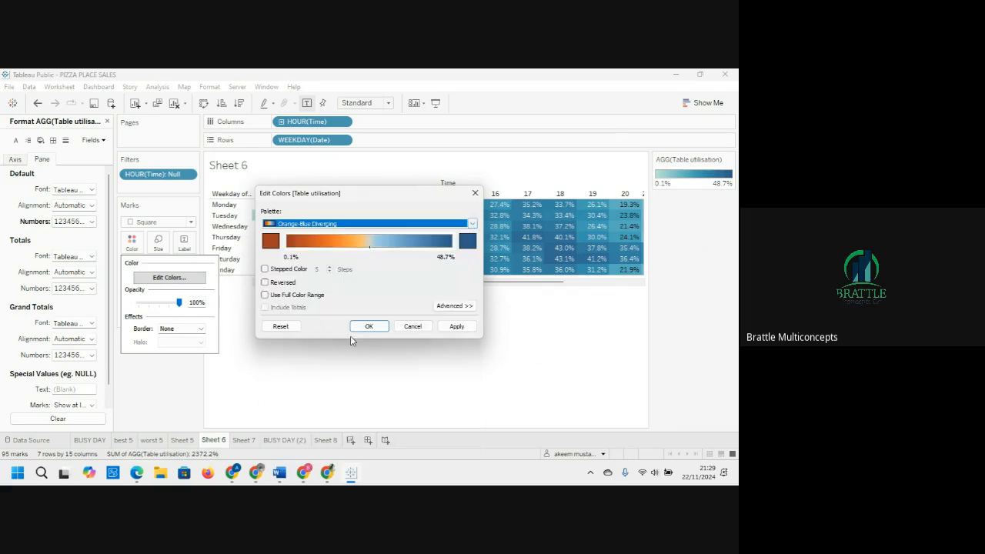
left_click(264, 269)
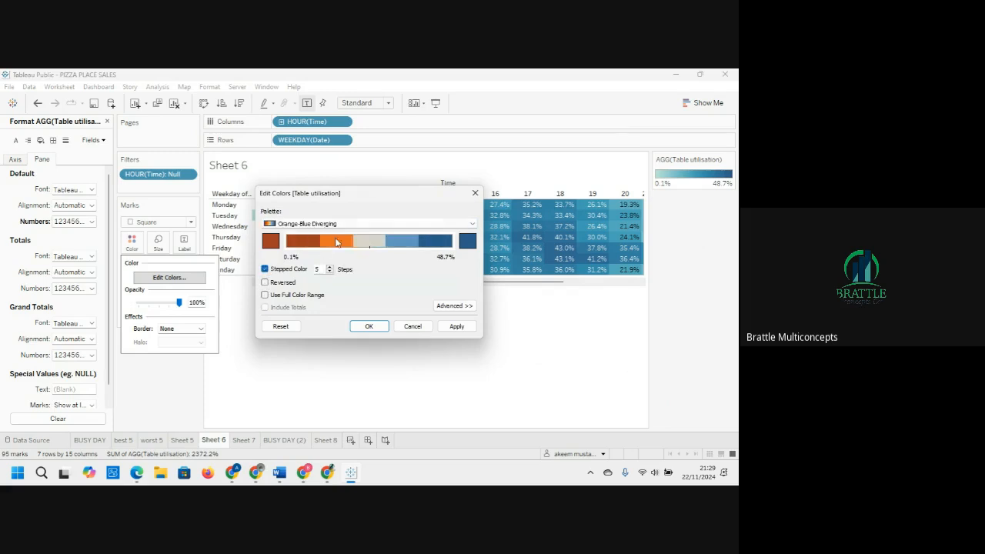
left_click(456, 326)
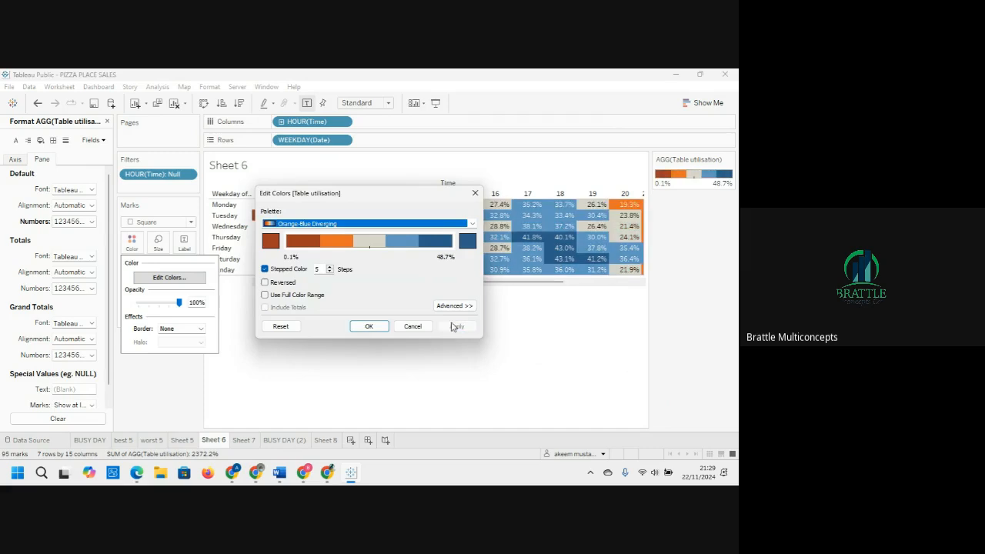
left_click(368, 326)
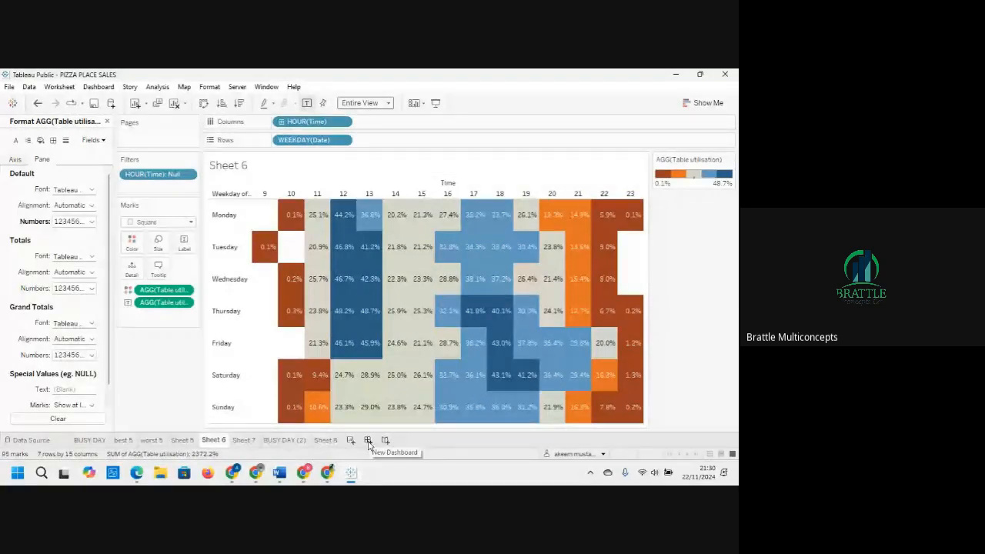
Step: Create a new dashboard and change its size setting from Range to Fixed size
left_click(368, 441)
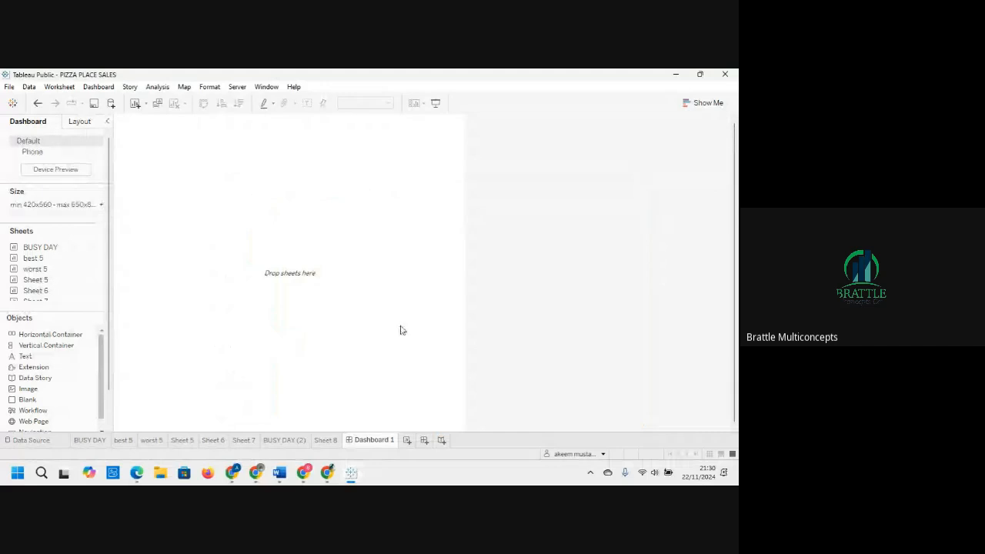
left_click(98, 205)
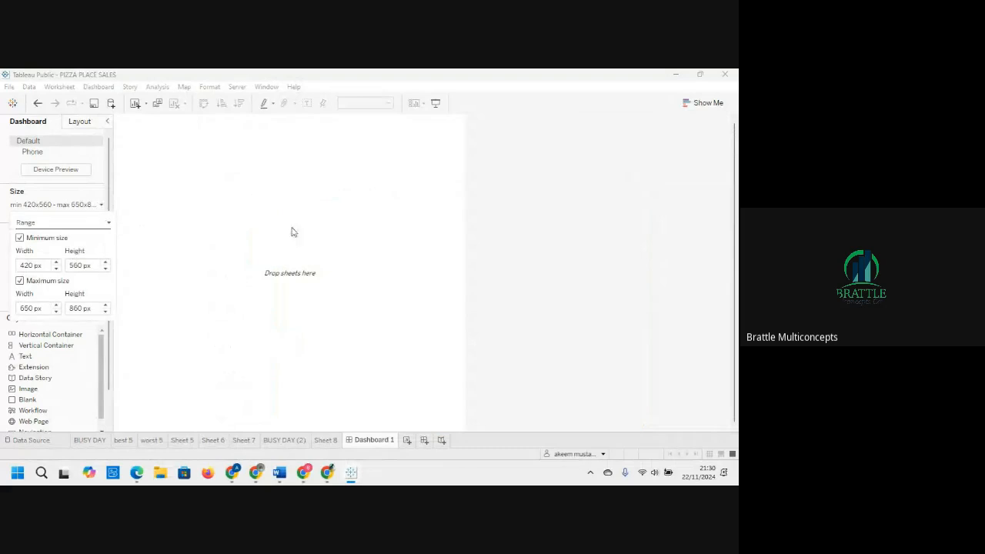
left_click(107, 225)
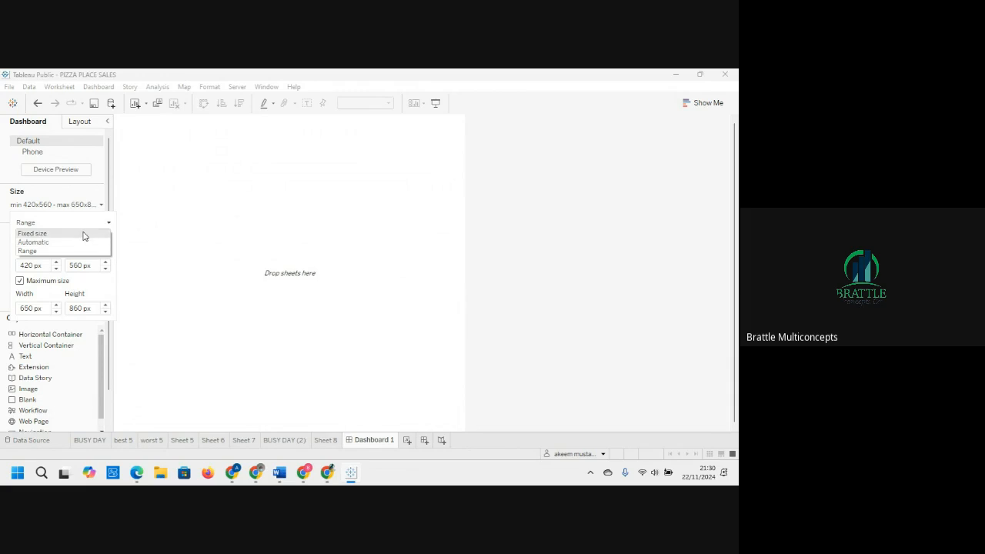
left_click(83, 233)
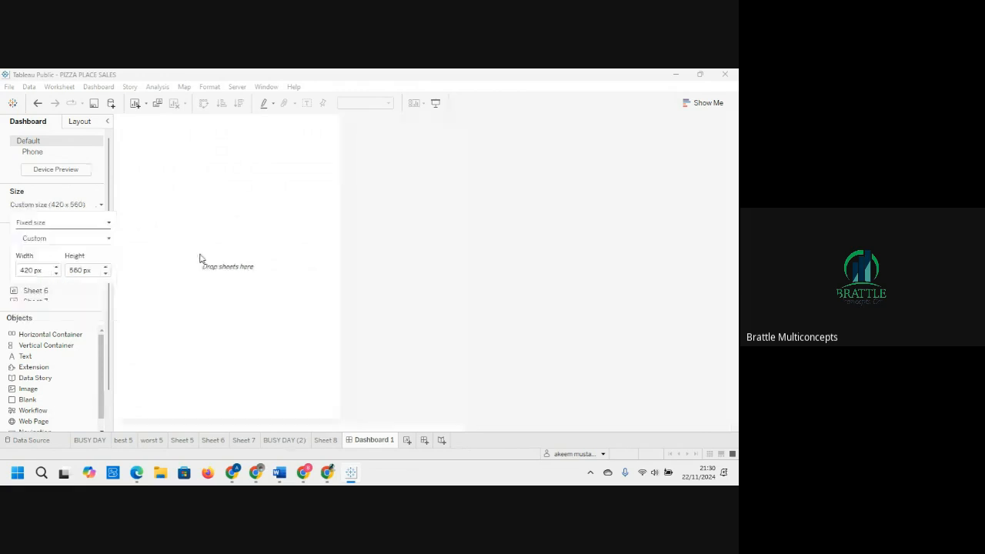
left_click(702, 290)
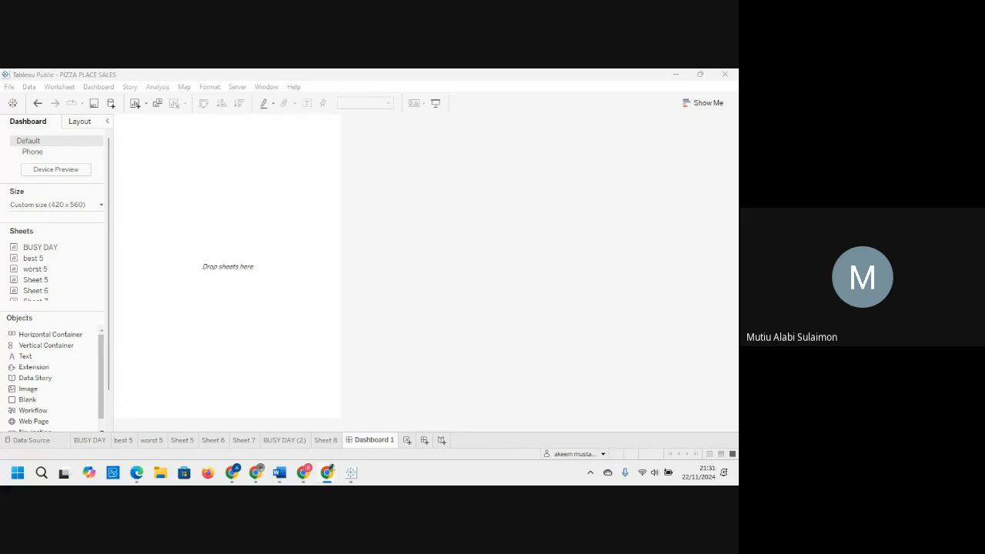
Step: Set the dashboard's fixed size to the PowerPoint (1600 x 900) preset
left_click(96, 207)
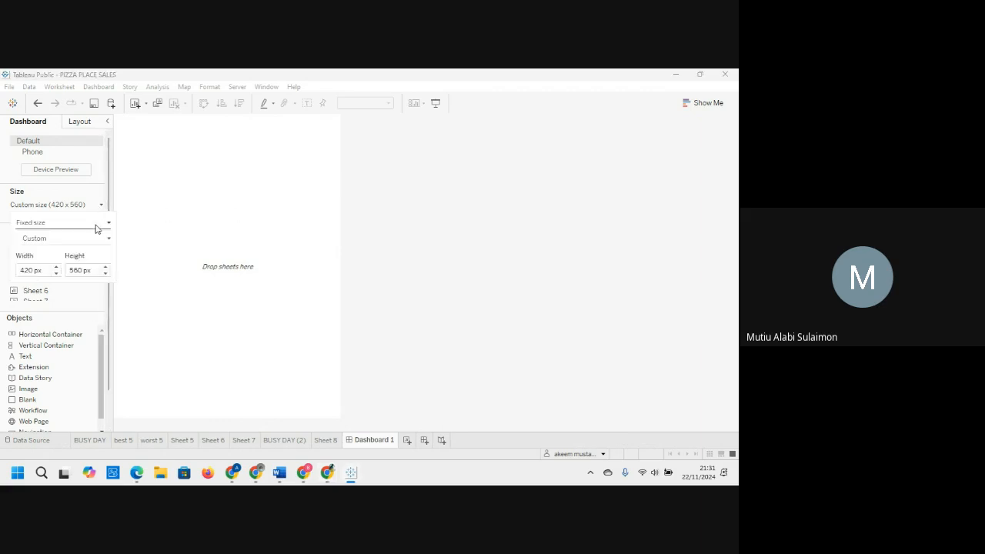
left_click(107, 223)
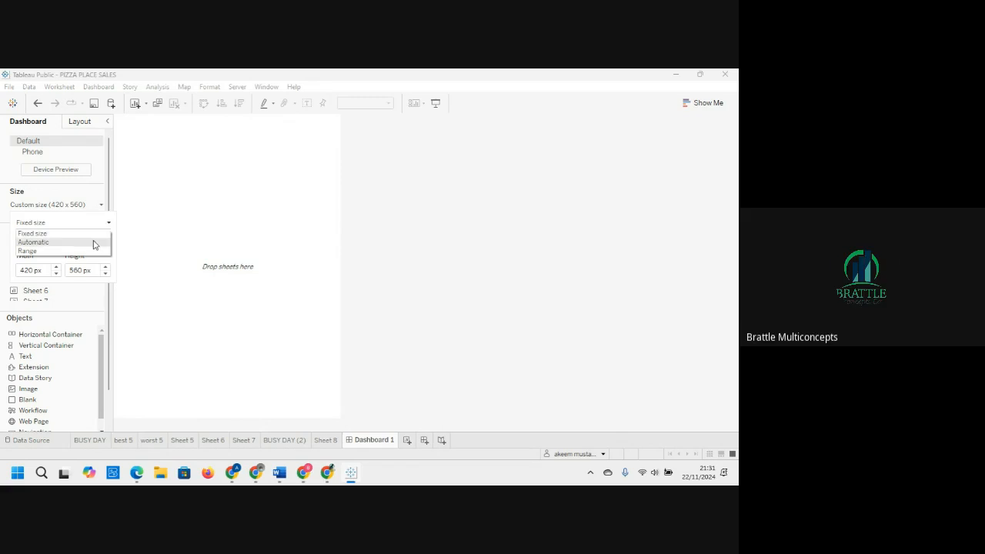
left_click(91, 233)
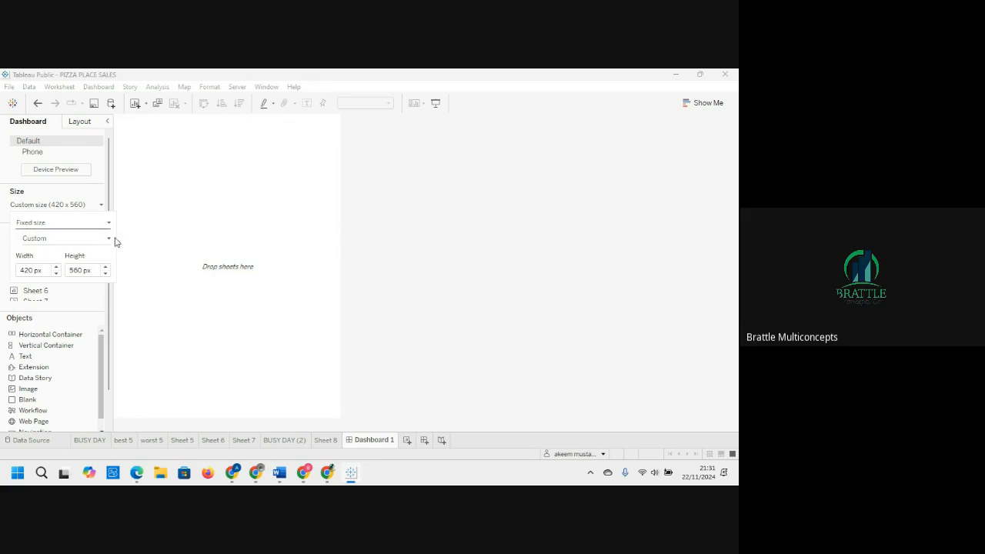
left_click(108, 240)
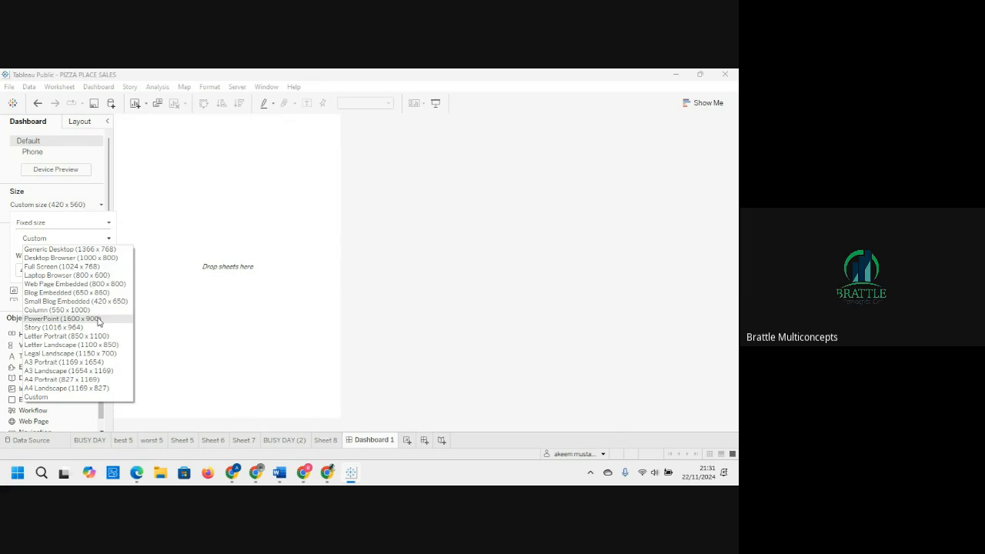
left_click(62, 318)
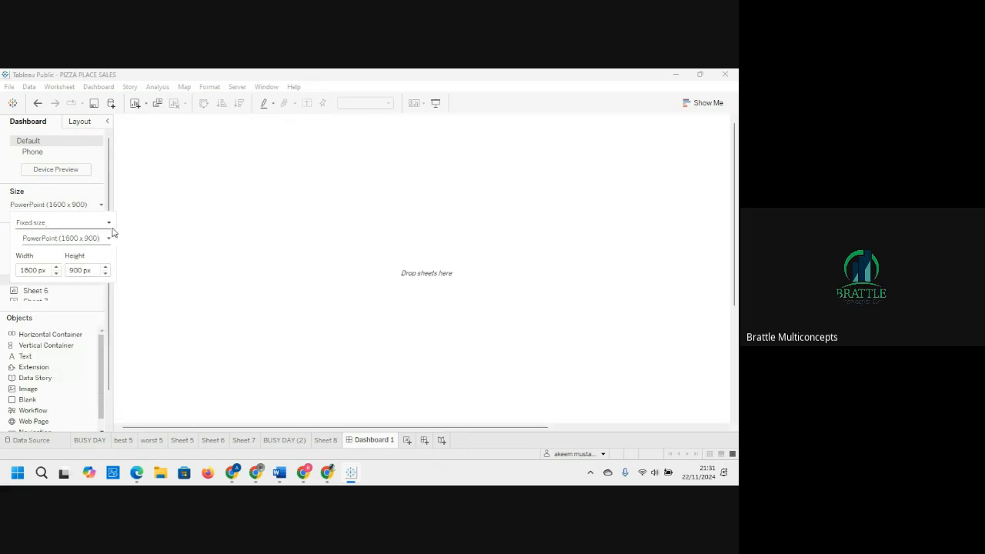
left_click(305, 433)
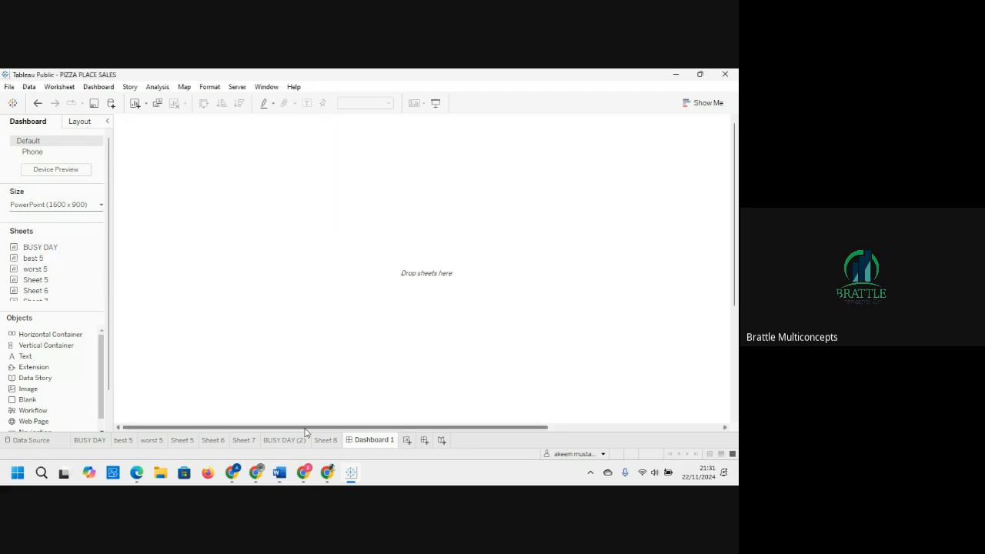
left_click_drag(306, 433, 418, 433)
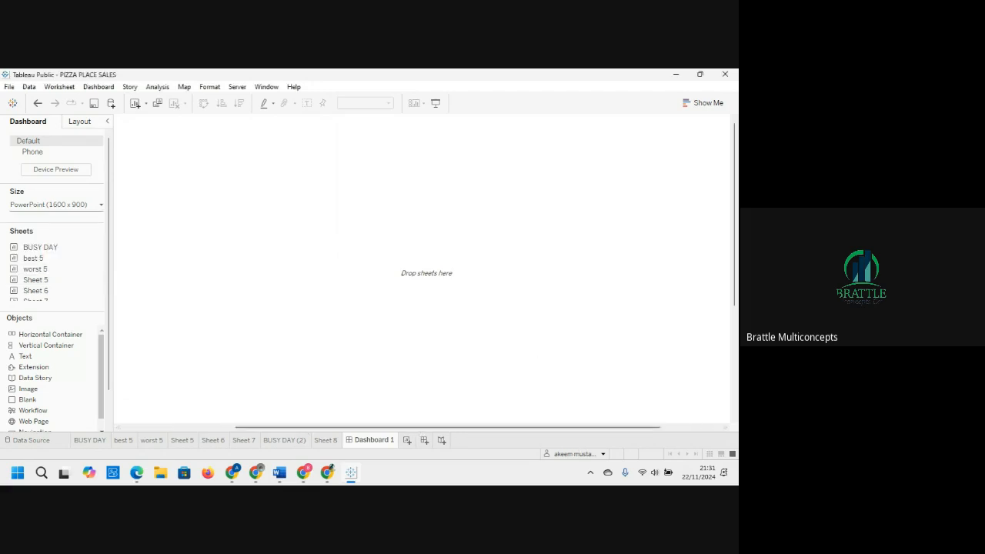
left_click_drag(734, 238, 737, 193)
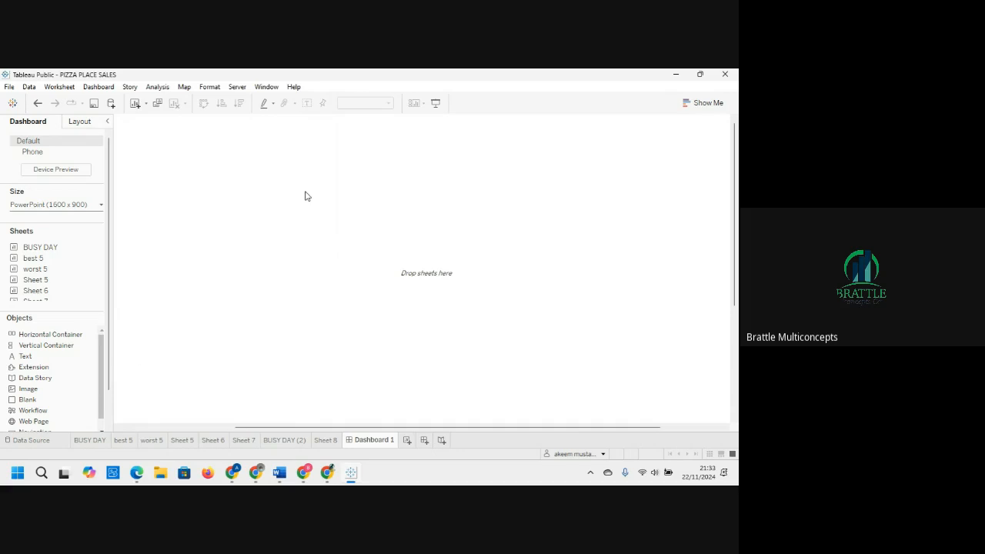
Step: Look through the BUSY DAY (2) and Sheet 7 worksheets, returning to Sheet 6
left_click_drag(36, 280, 136, 424)
left_click(285, 440)
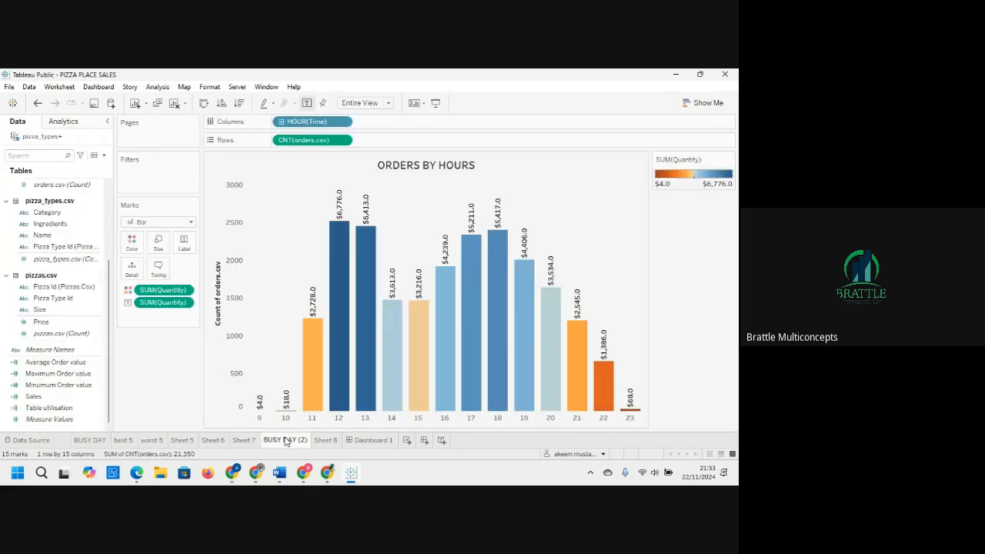
left_click(243, 440)
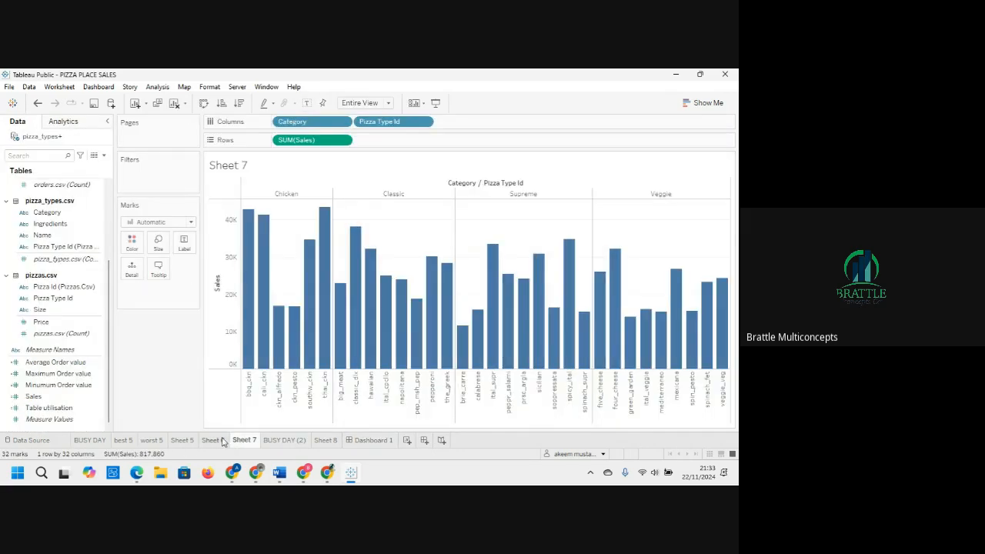
left_click(214, 440)
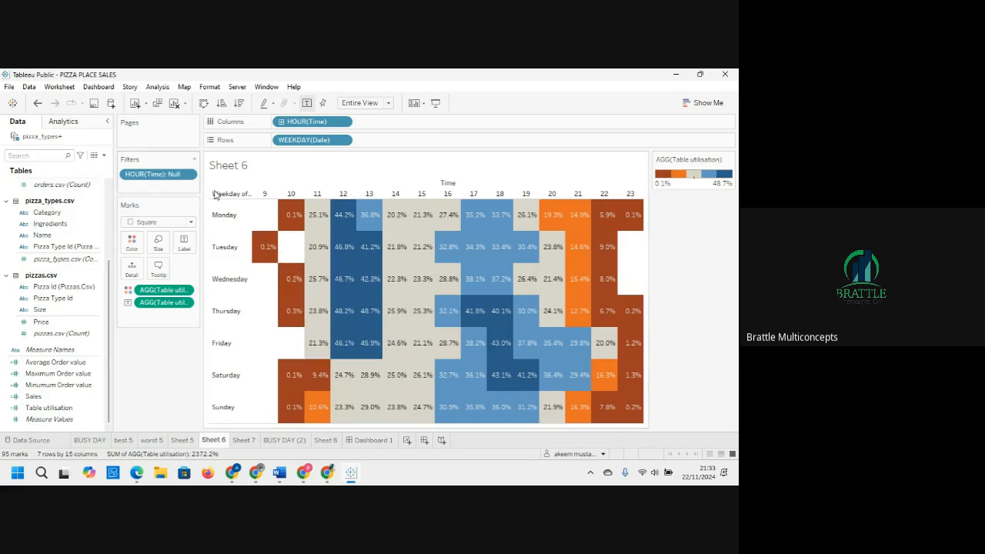
Step: Open the Table utilisation calculation to review its formula, then close the editor without changes
left_click(83, 408)
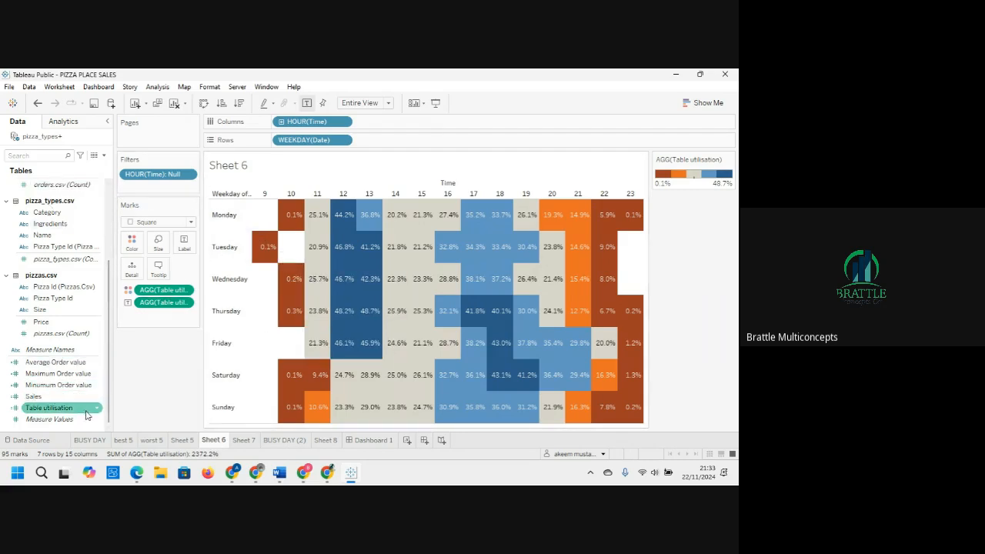
left_click(96, 414)
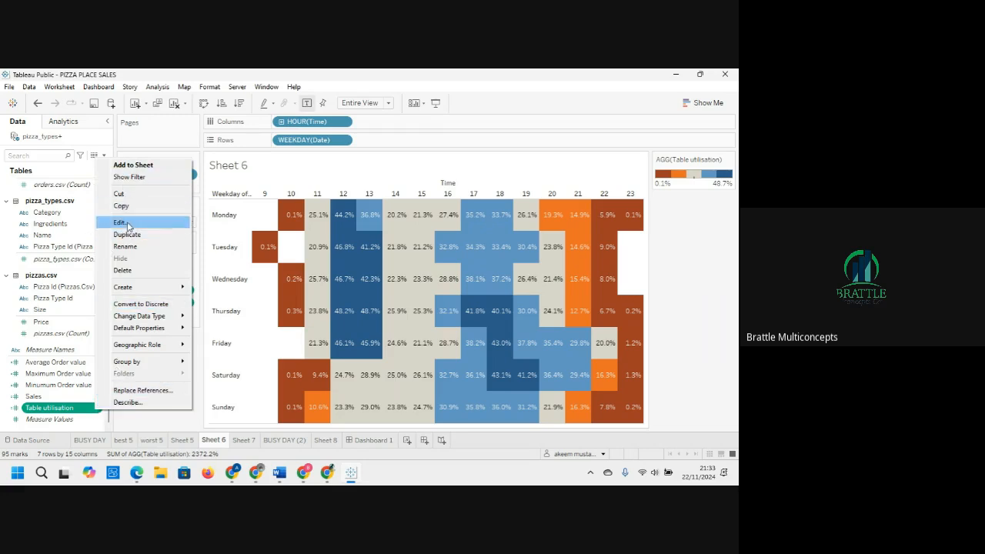
left_click(122, 221)
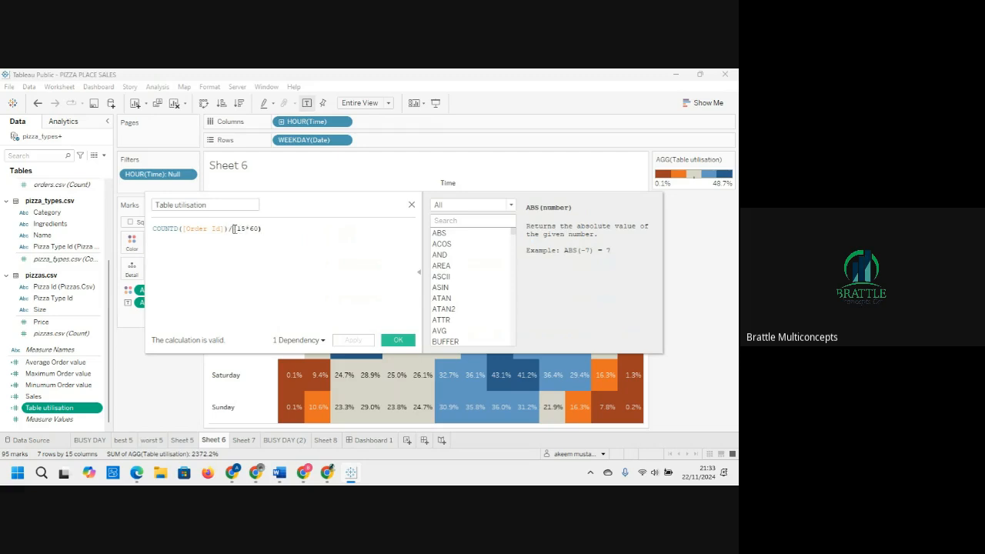
left_click_drag(233, 229, 273, 230)
left_click(411, 206)
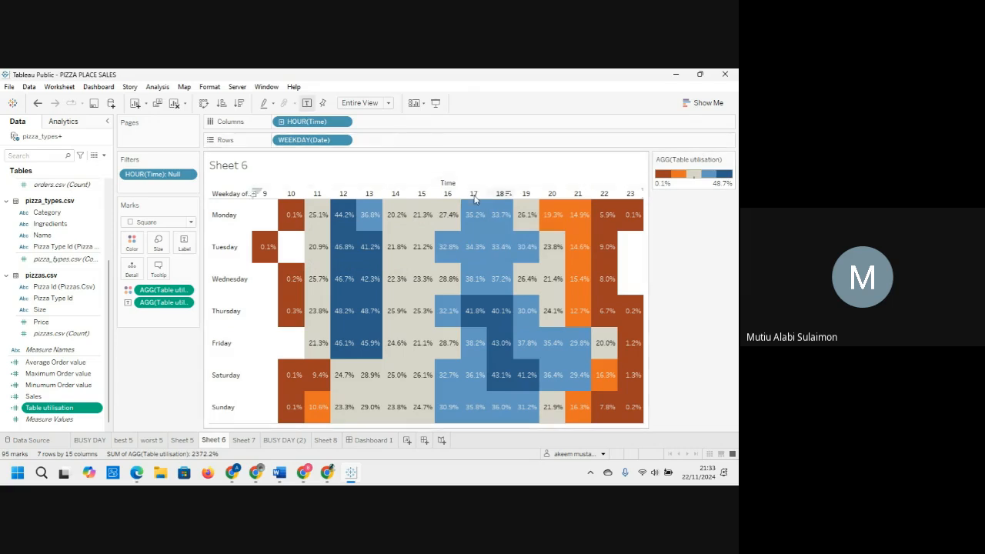
Step: Remove all fields from the marks and shelves to clear Sheet 6
left_click_drag(168, 291, 169, 338)
left_click_drag(163, 291, 174, 347)
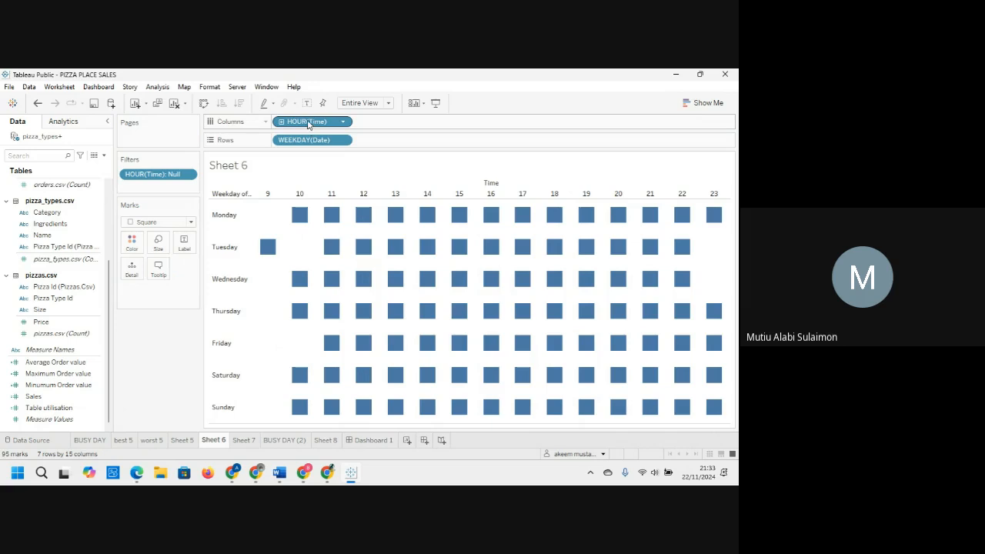
left_click_drag(308, 124, 169, 348)
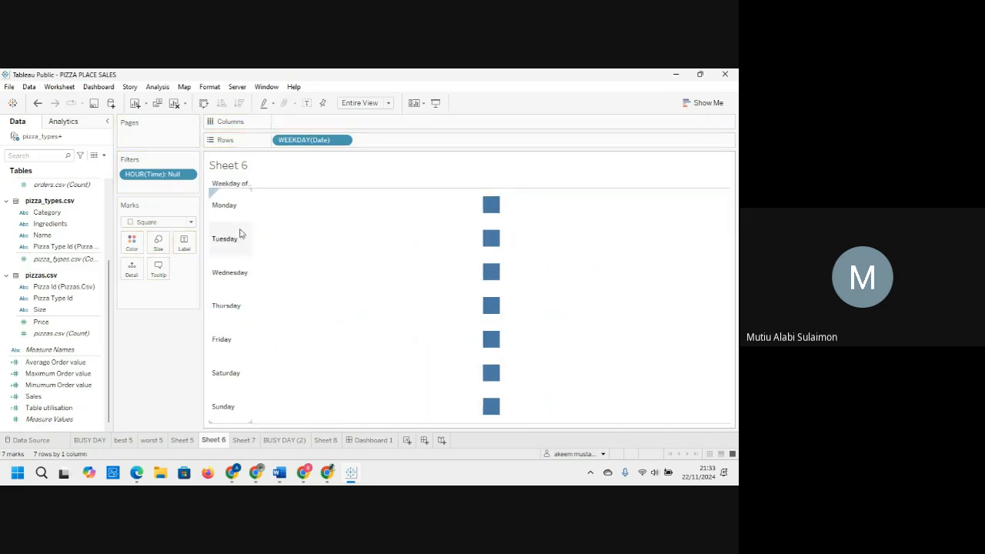
left_click(176, 105)
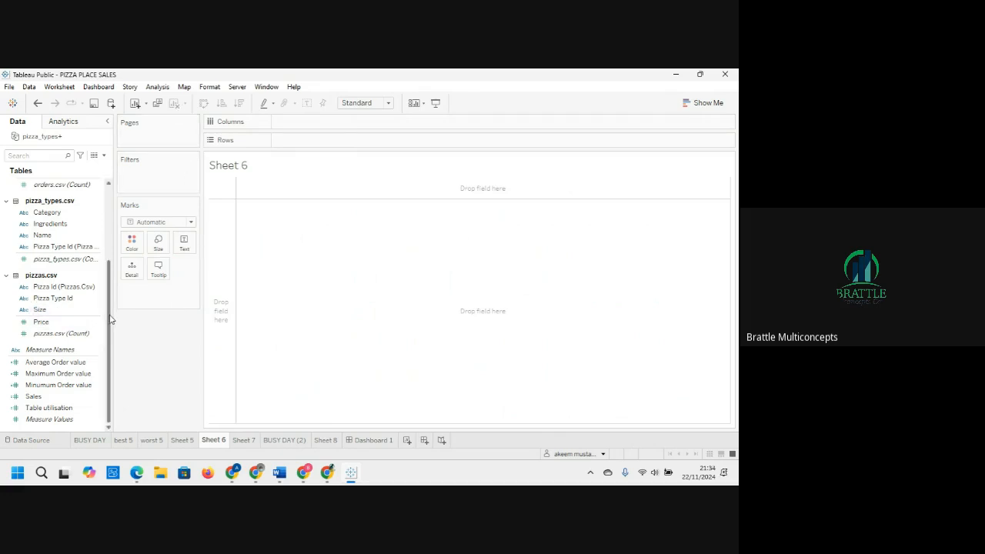
Step: Rebuild Sheet 6 with the hour of Time on columns and Date on rows
left_click_drag(110, 319, 112, 263)
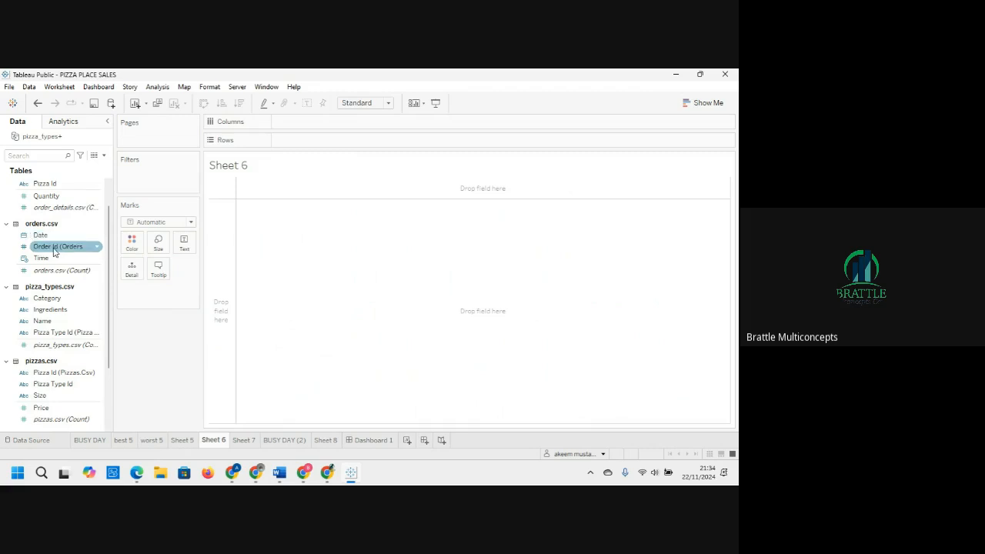
left_click_drag(56, 261, 307, 127)
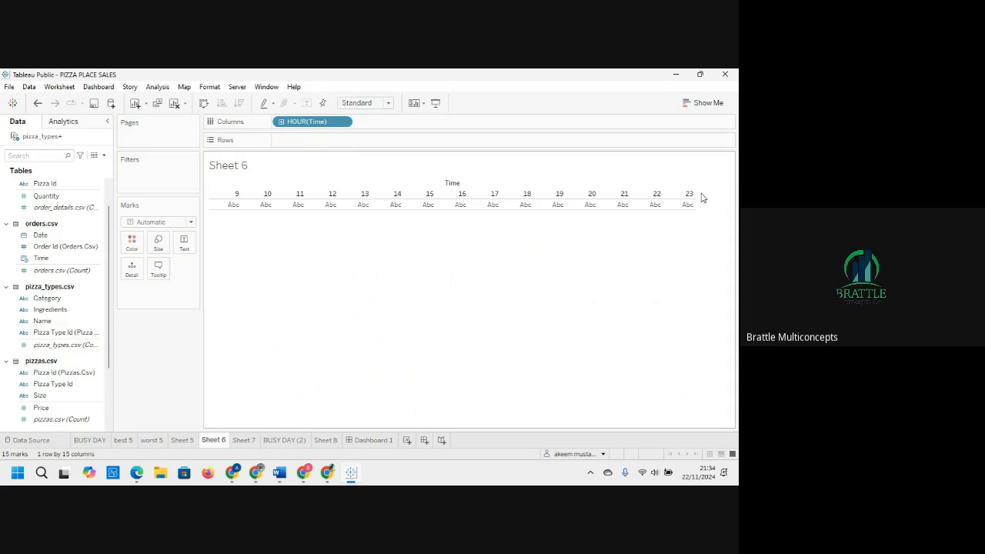
left_click(59, 258)
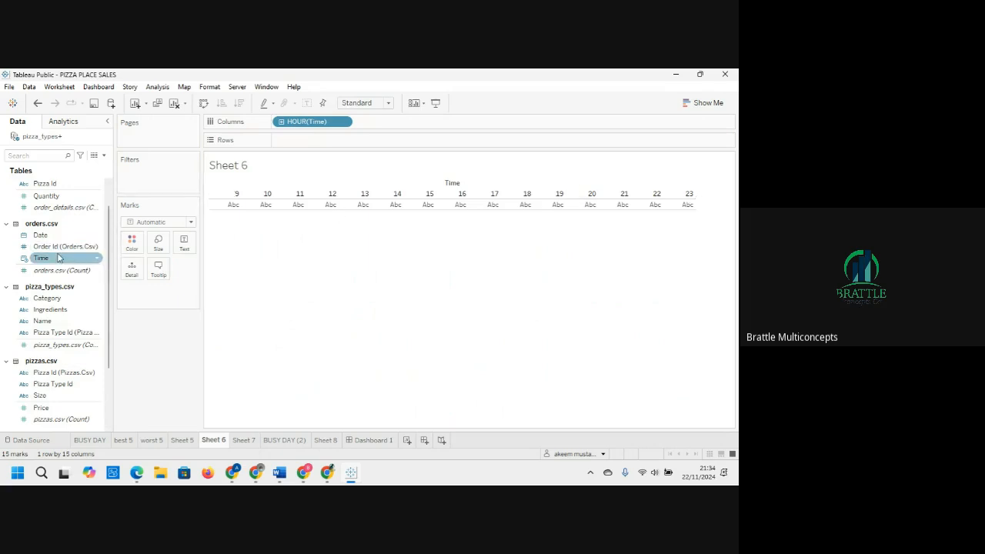
left_click(53, 236)
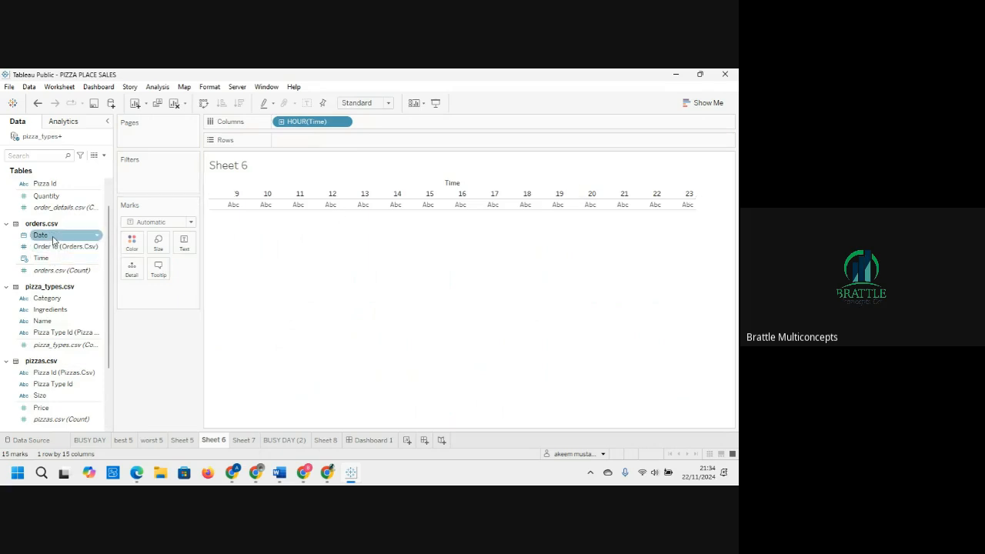
left_click_drag(52, 238, 304, 148)
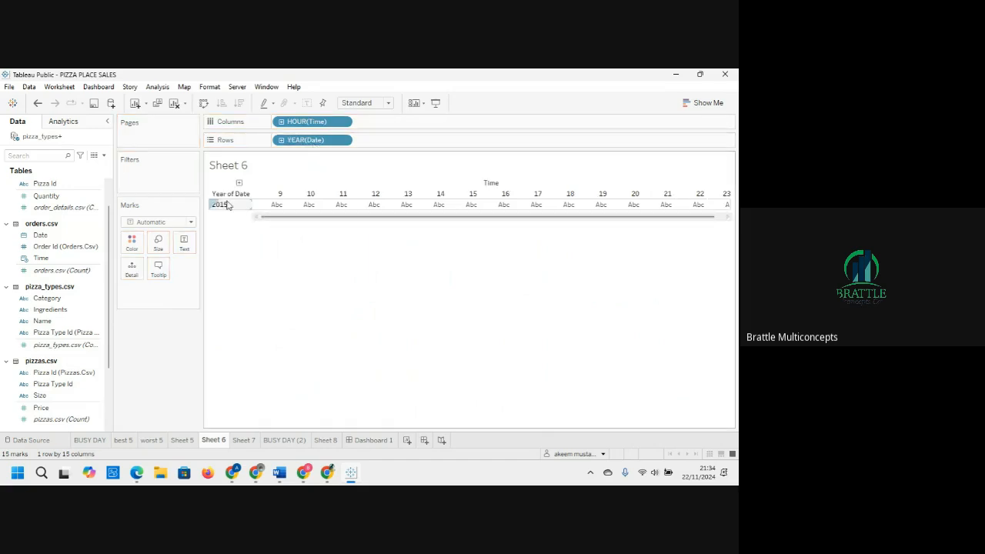
Step: Change the Date field on rows to show Weekday instead of year
left_click(344, 143)
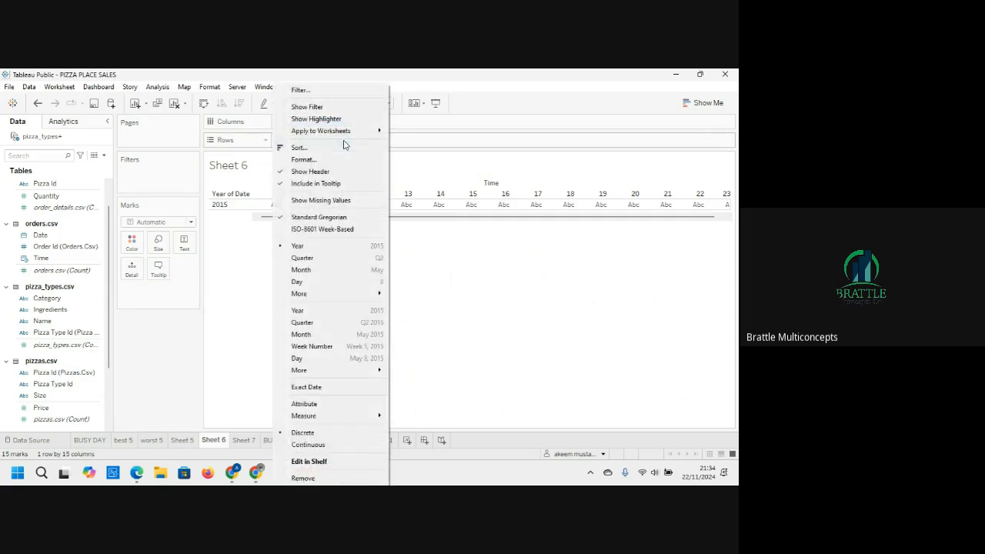
left_click(318, 281)
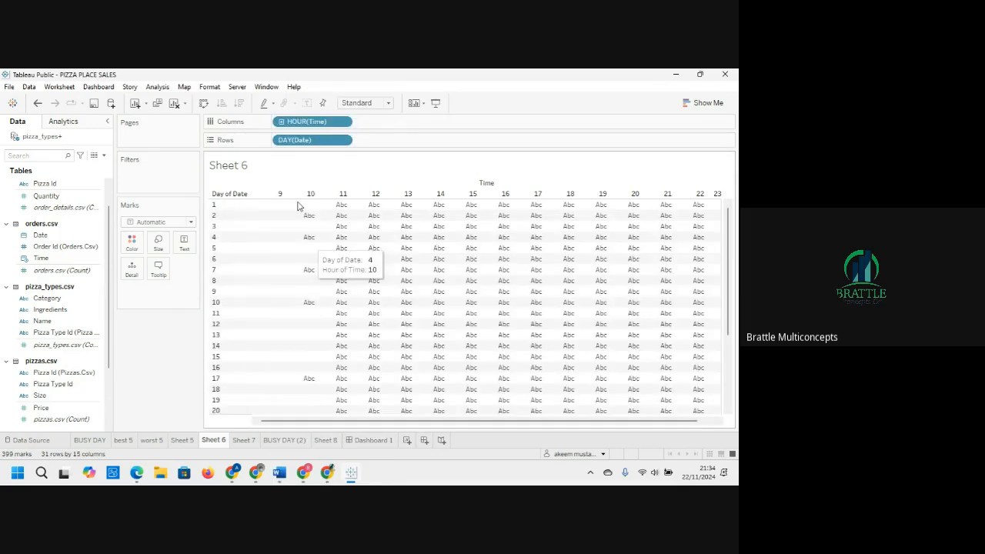
left_click(340, 141)
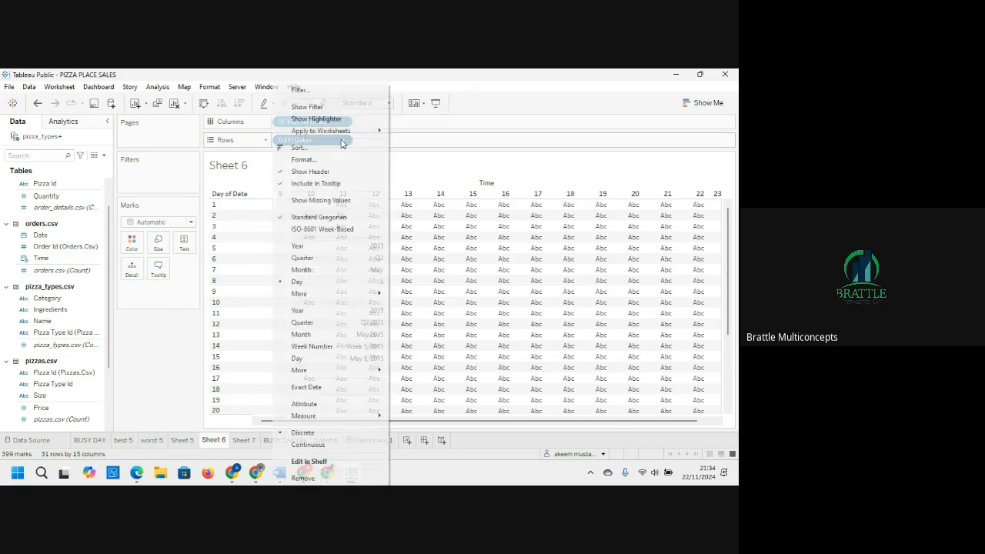
mouse_move(328, 296)
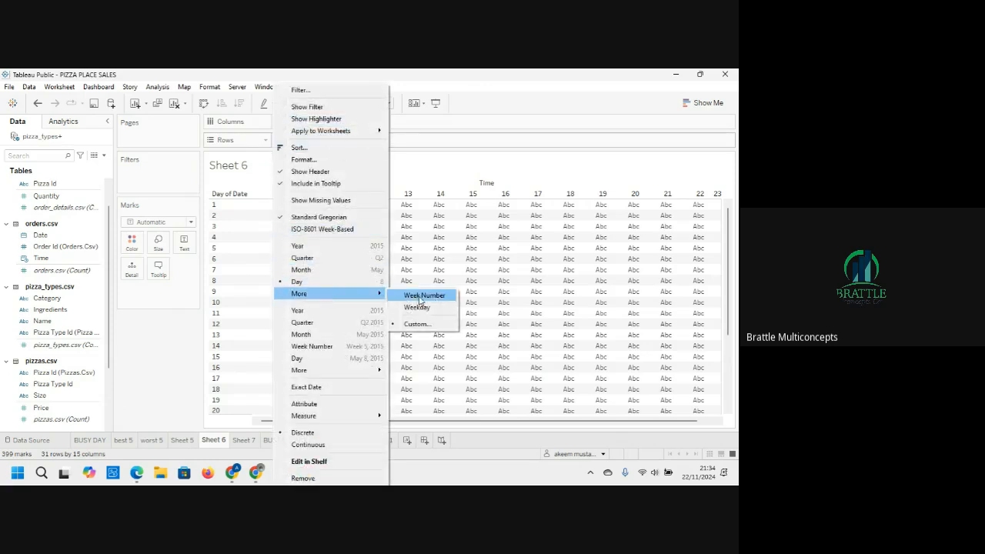
left_click(423, 311)
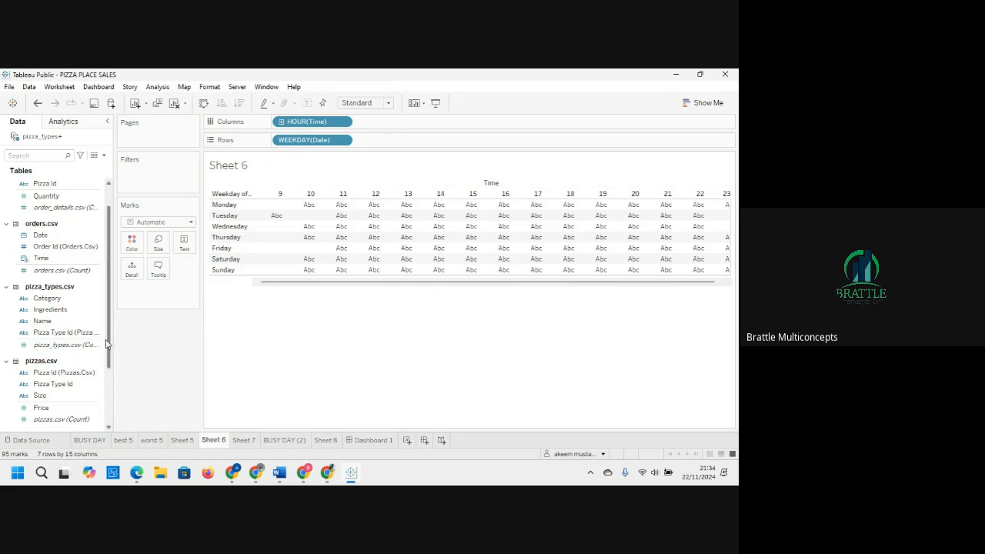
Step: Colour the weekday-by-hour table by Table utilisation and fit the view to Entire View
left_click_drag(110, 347, 111, 397)
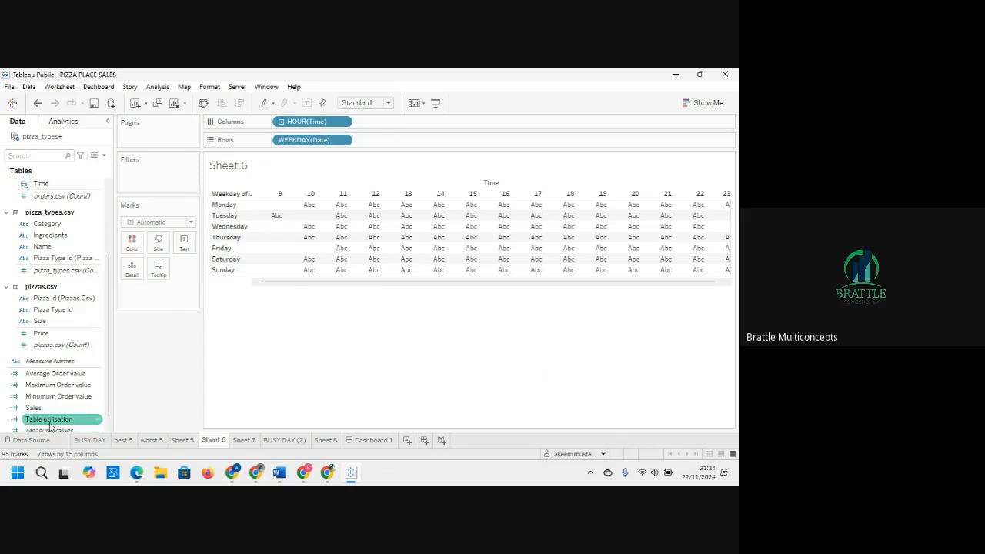
left_click_drag(49, 421, 133, 245)
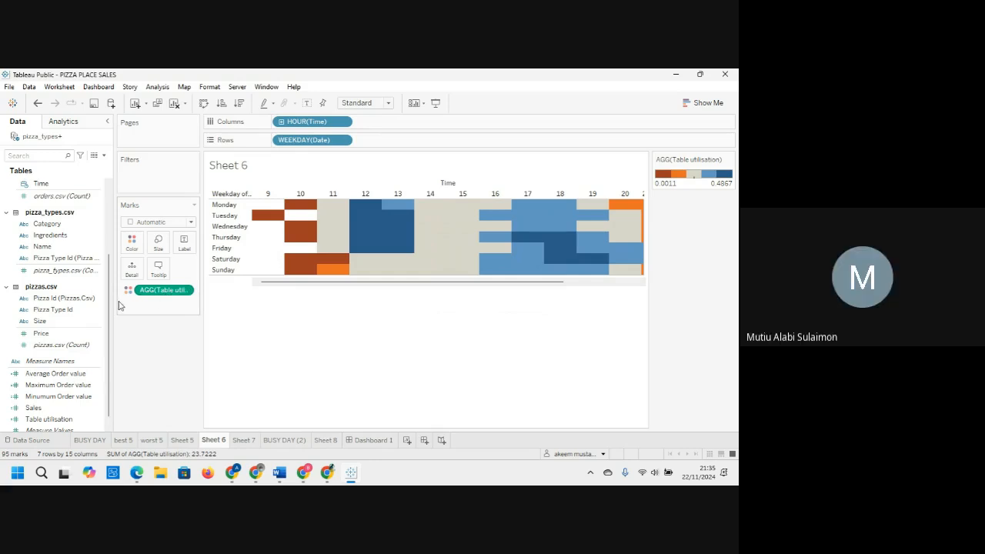
left_click(23, 417)
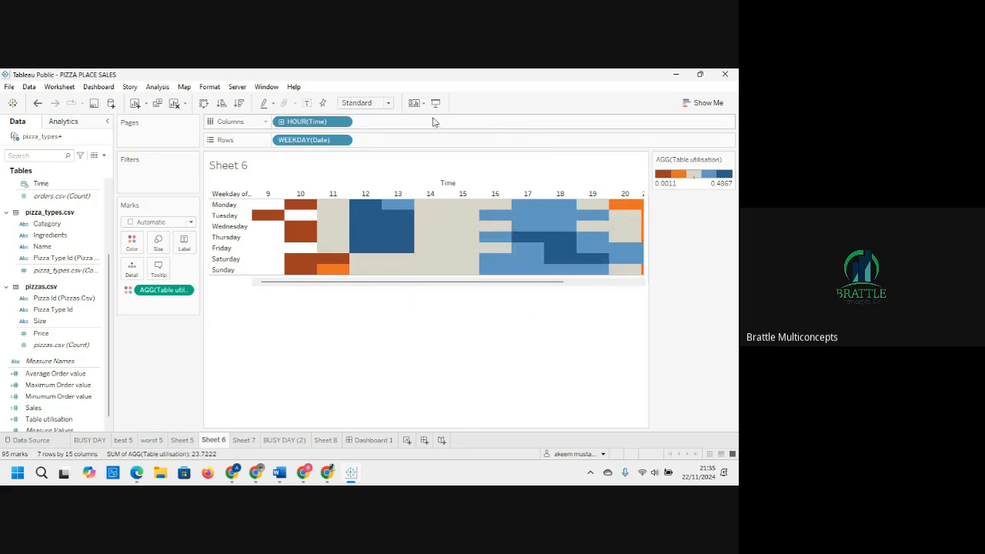
left_click(389, 104)
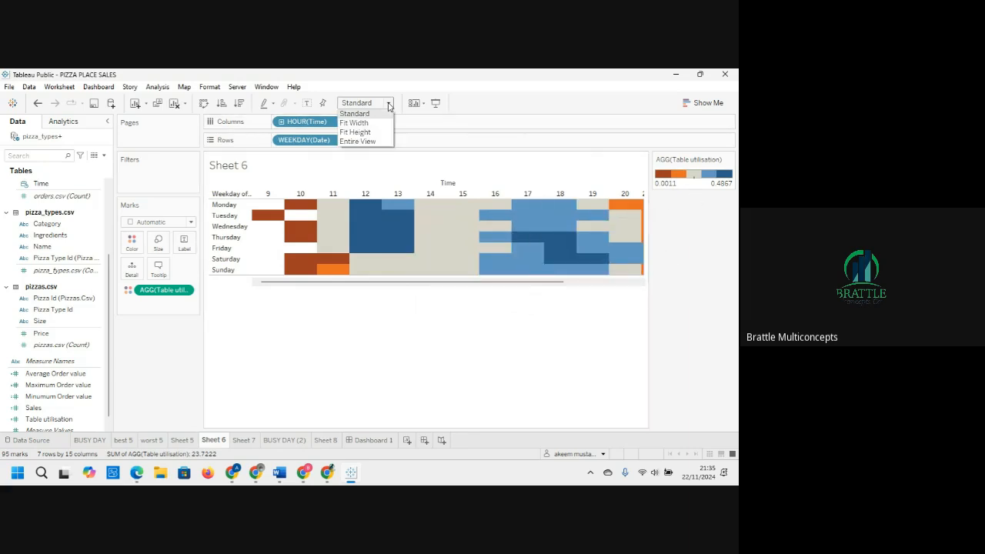
left_click(360, 141)
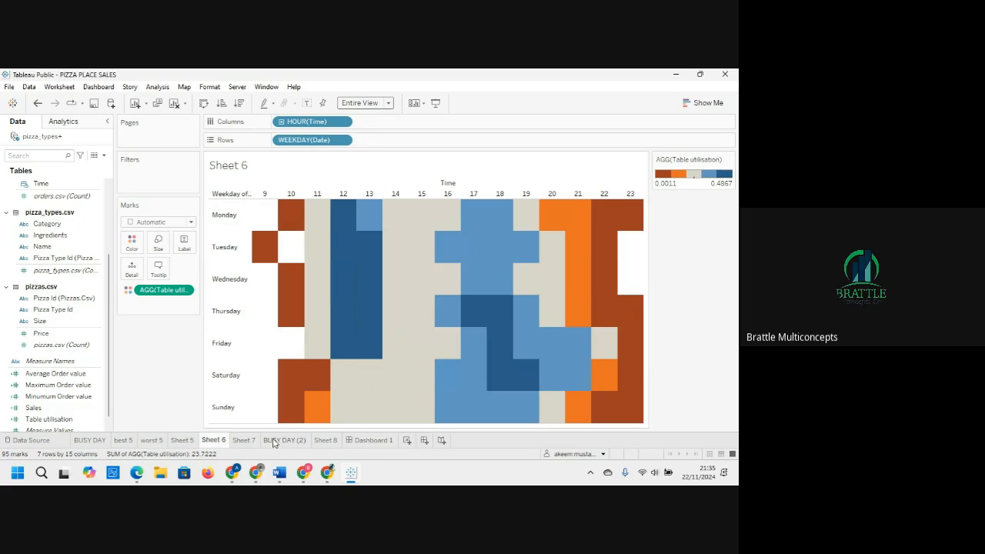
Step: Add Table utilisation as text on the marks as well
mouse_move(228, 444)
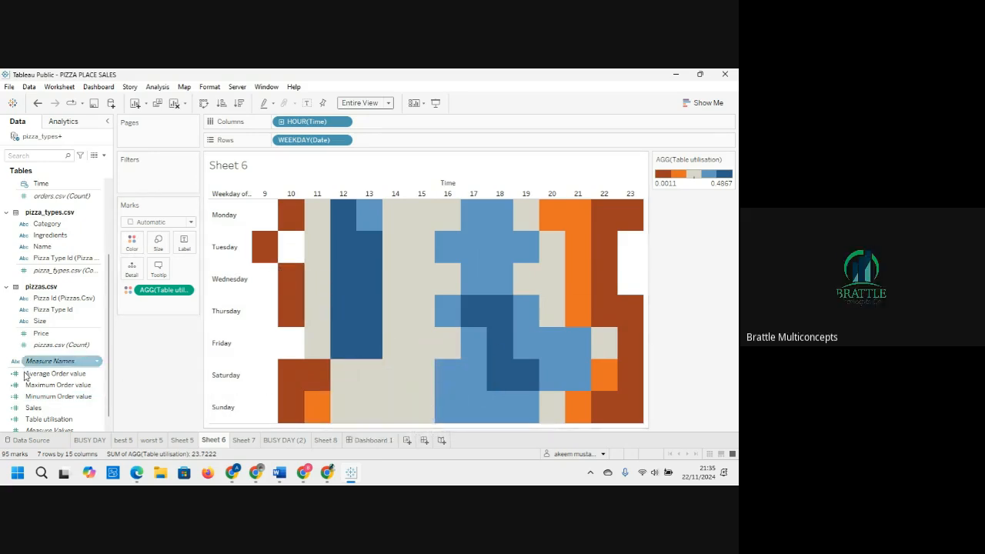
left_click_drag(34, 421, 184, 244)
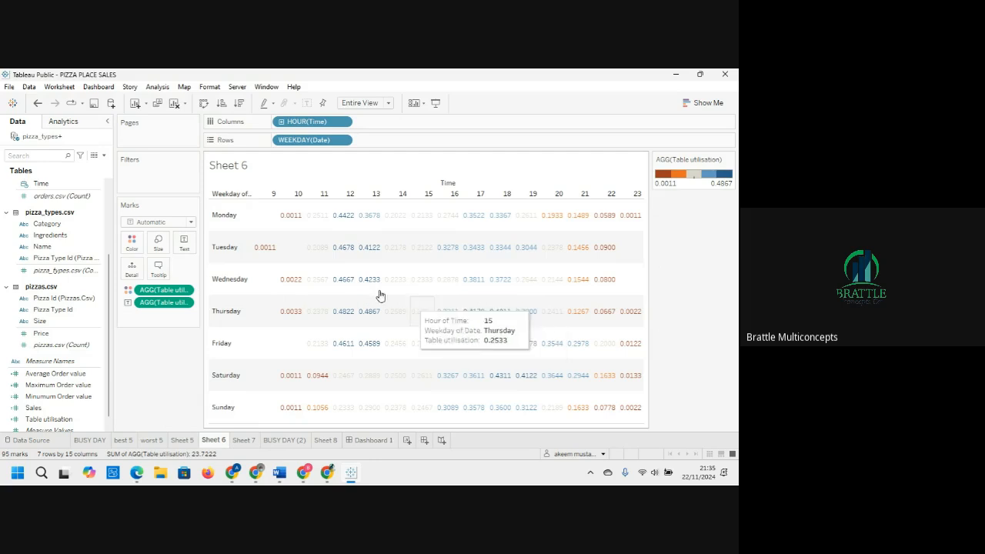
Step: Format the Table utilisation numbers as Percentage with 1 decimal place, then close the format pane
left_click(184, 291)
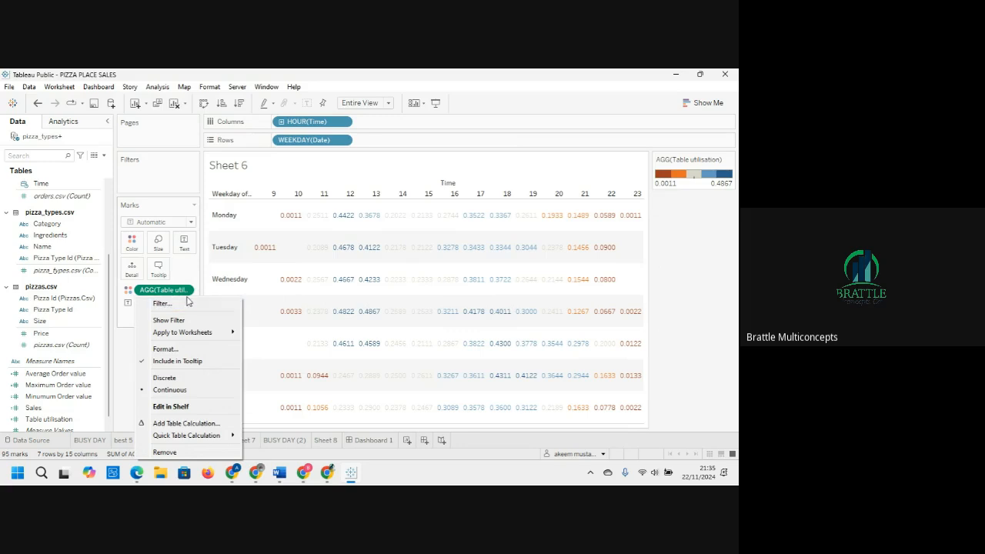
left_click(165, 349)
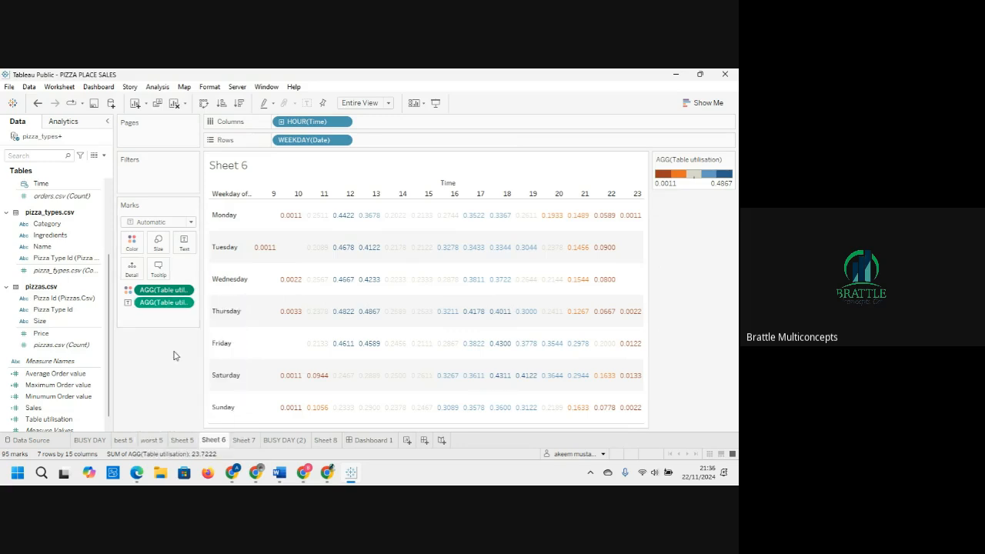
left_click(90, 223)
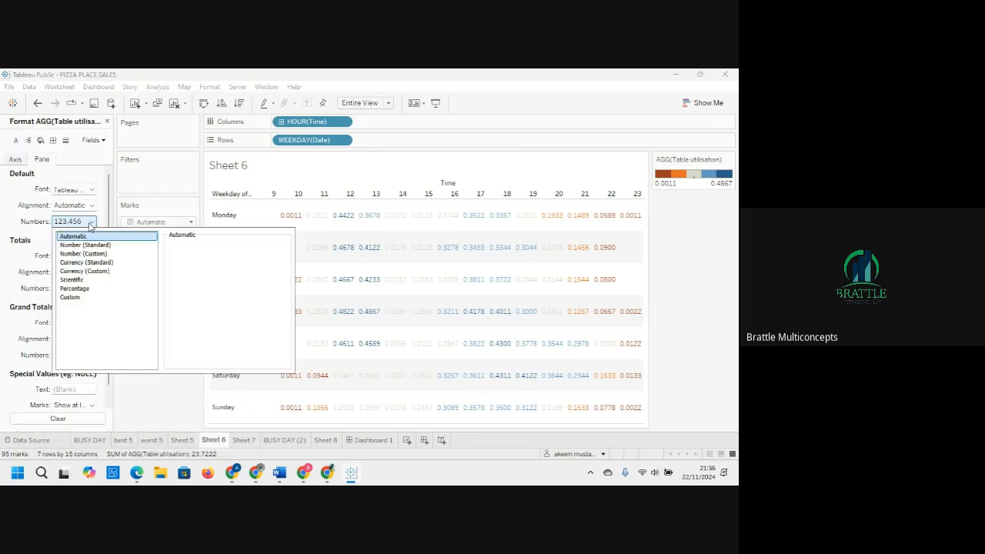
left_click(83, 289)
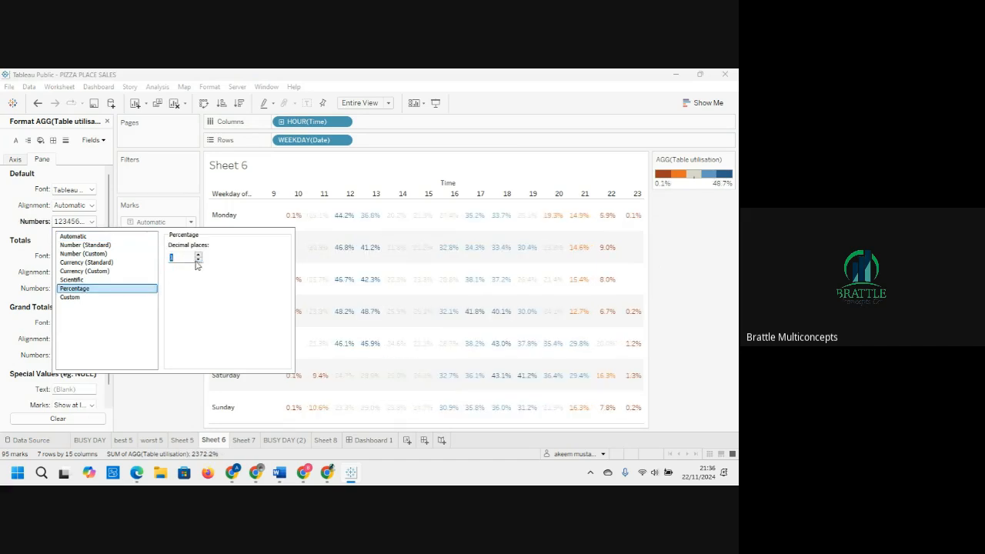
left_click(347, 329)
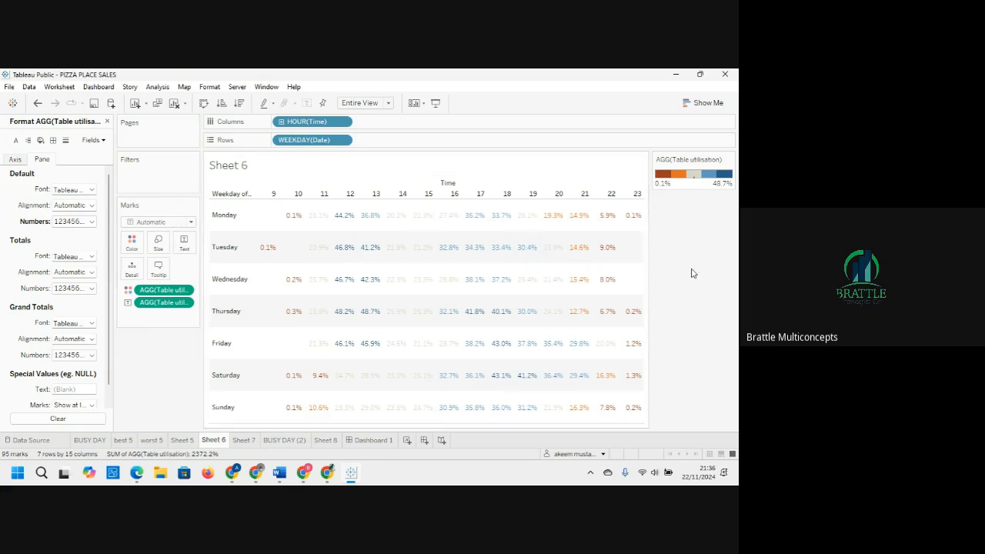
left_click(605, 250)
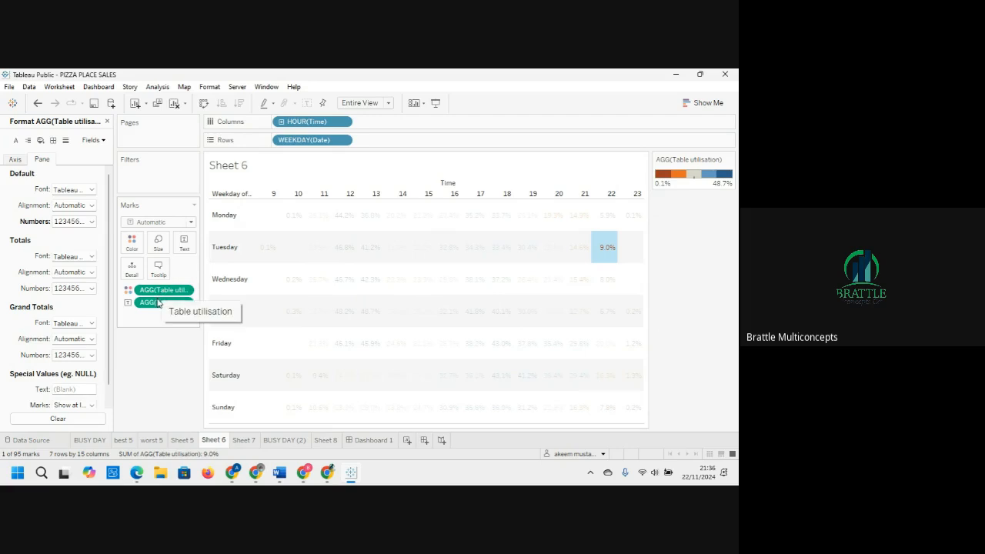
key("Escape")
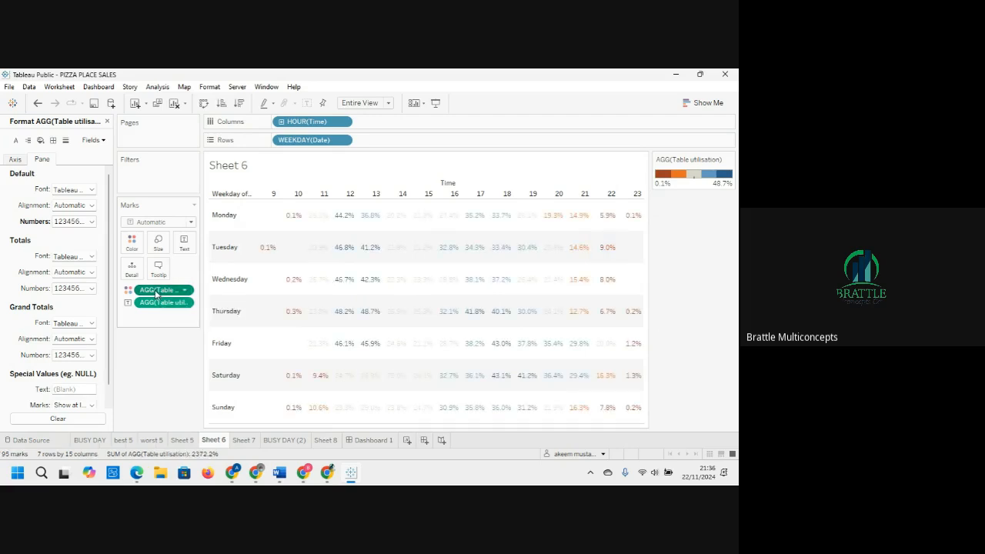
left_click(107, 122)
Step: Rearrange the marks so Table utilisation drives only Color, removing it from Text
left_click_drag(162, 290, 134, 250)
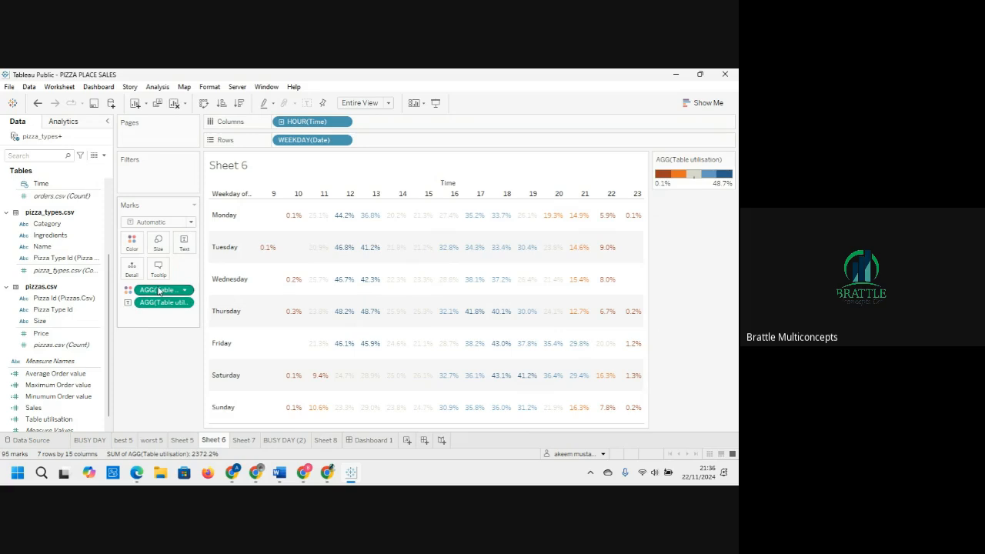
left_click_drag(159, 290, 146, 368)
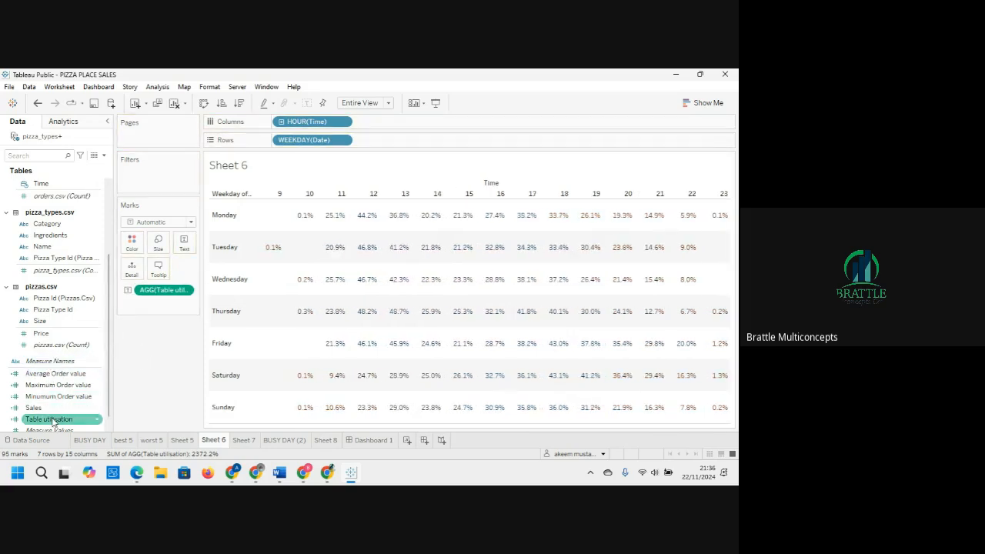
left_click_drag(52, 419, 132, 243)
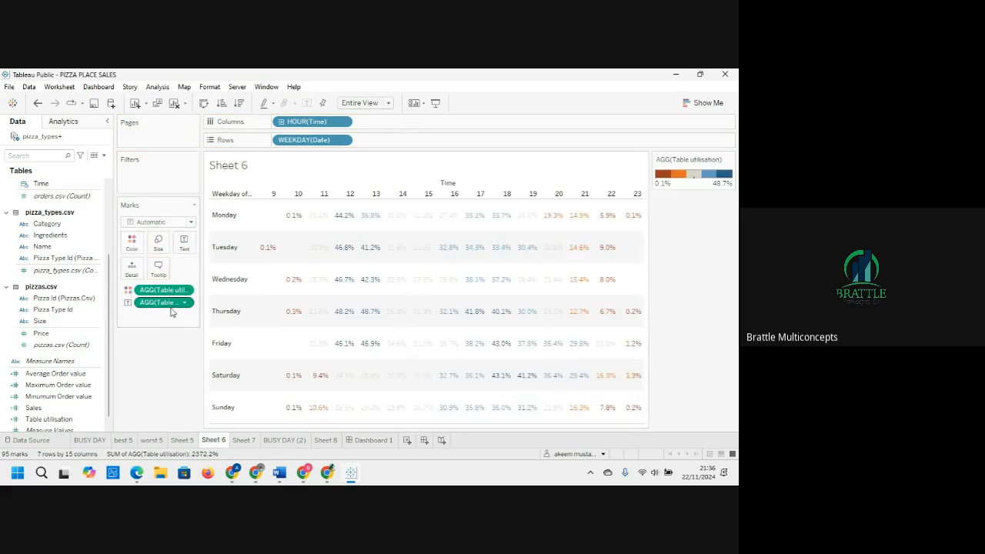
left_click_drag(170, 308, 171, 368)
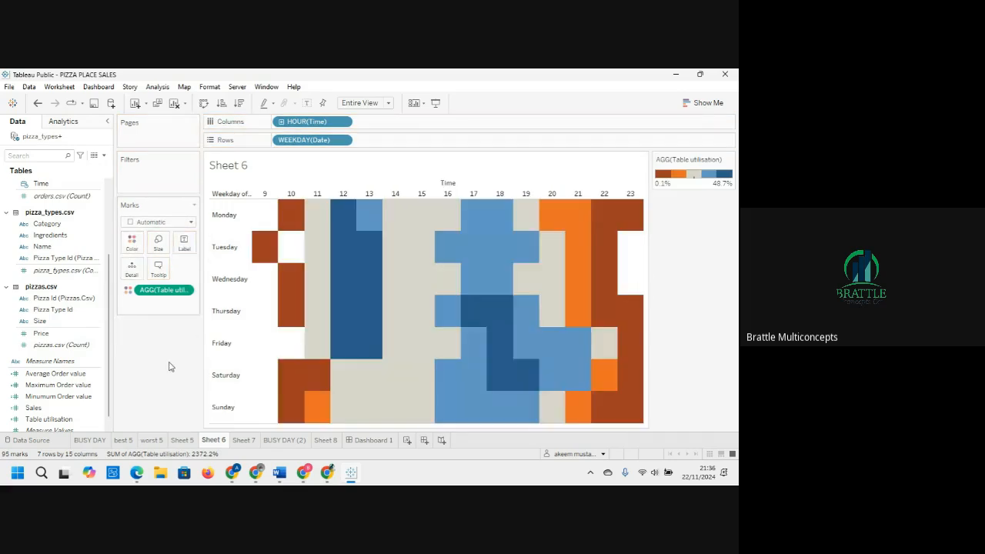
Step: Turn on mark labels so each highlight-table cell shows its utilisation value
left_click(186, 247)
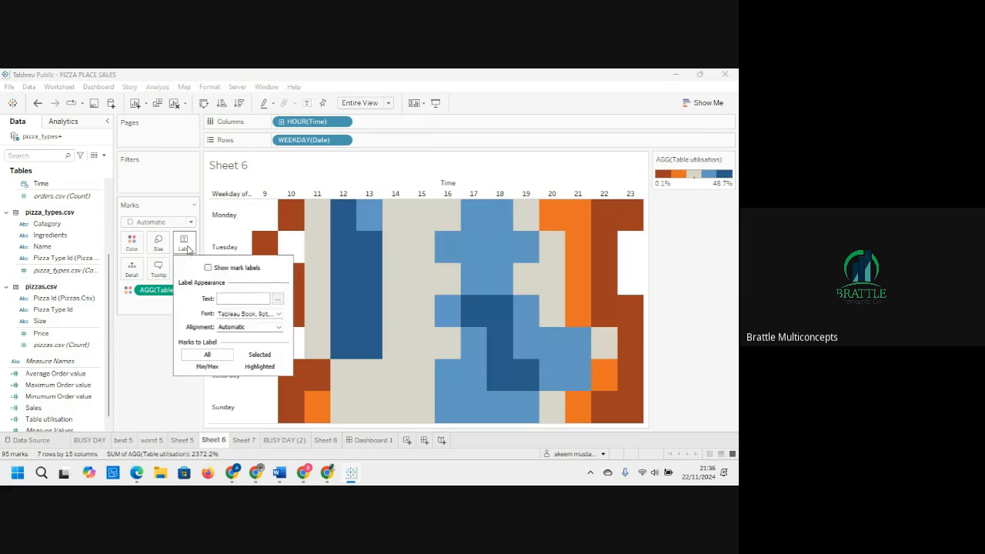
left_click(207, 267)
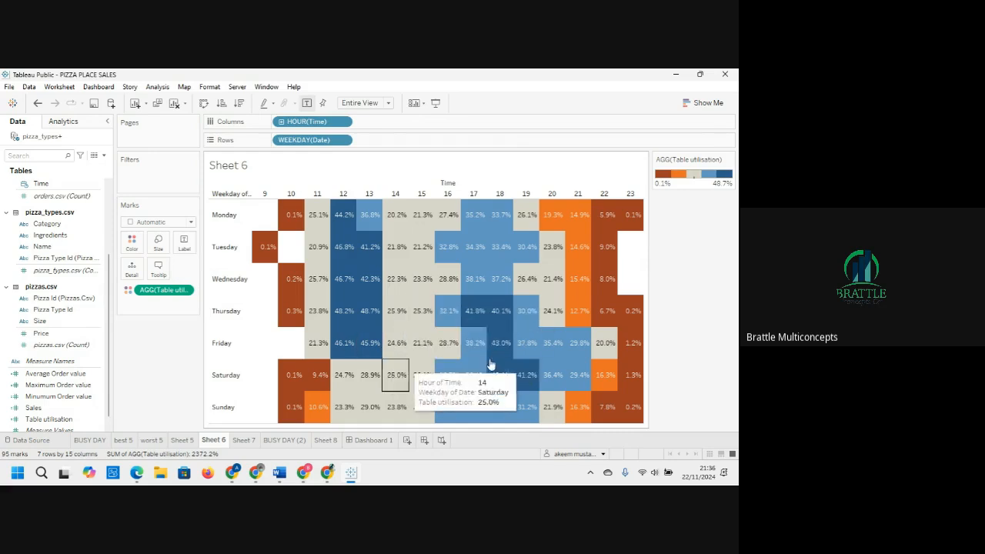
mouse_move(507, 329)
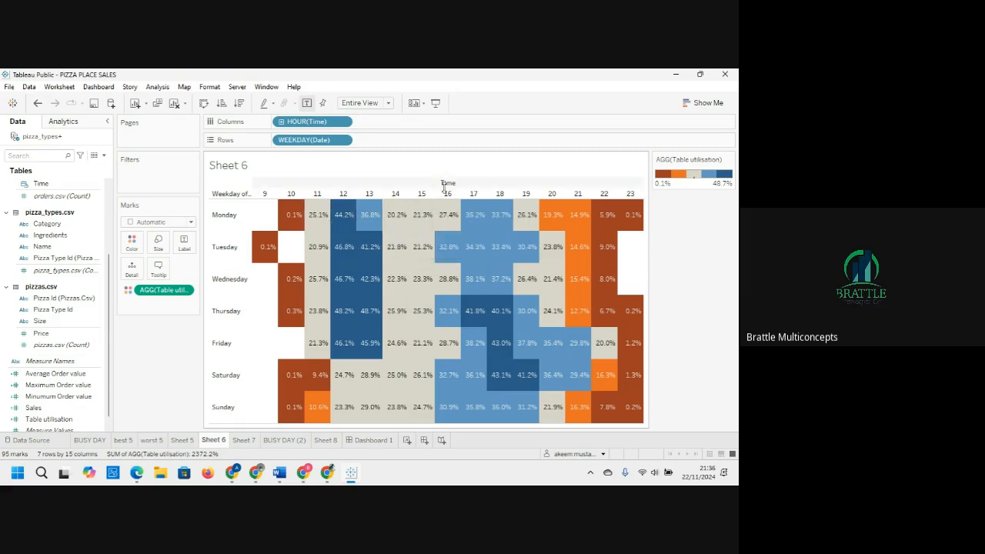
Step: Open Dashboard 1 and look through the best 5 and worst 5 worksheets
left_click(366, 440)
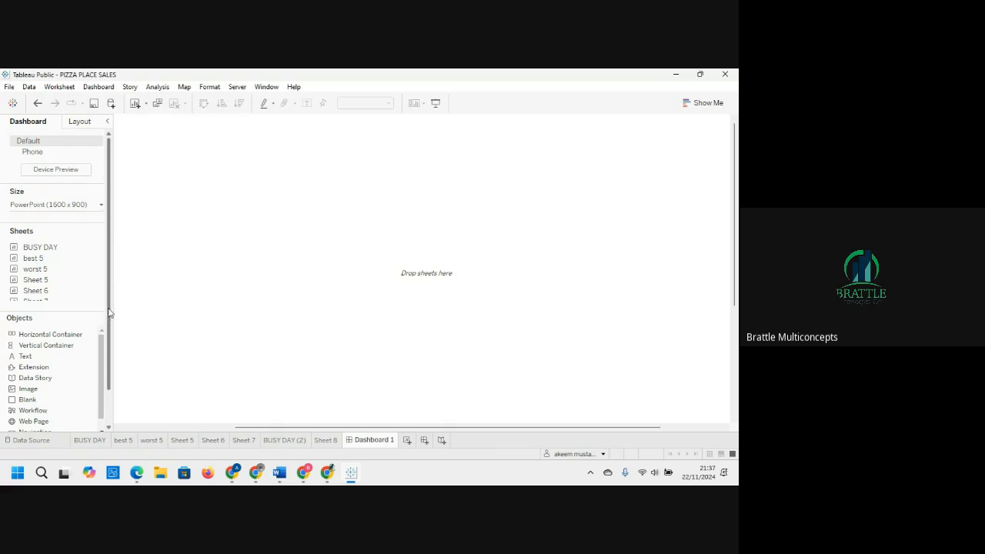
mouse_move(109, 312)
left_mouse_down()
mouse_move(110, 366)
mouse_move(110, 302)
left_mouse_up()
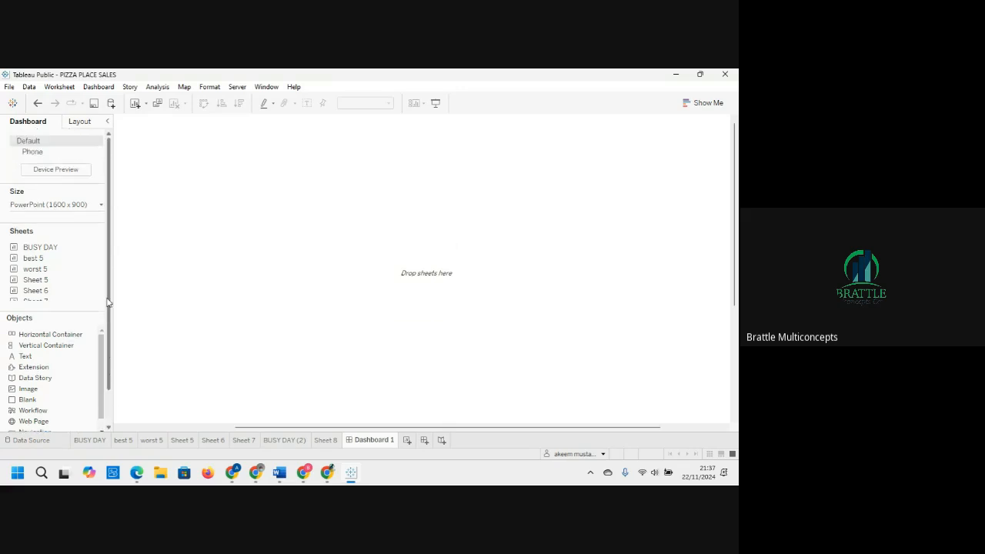
left_click(52, 270)
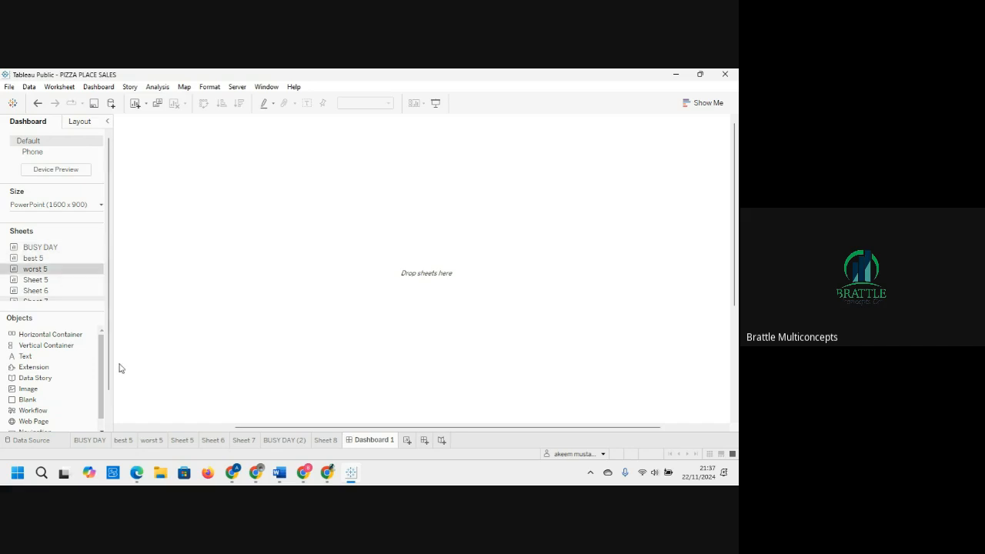
left_click(123, 440)
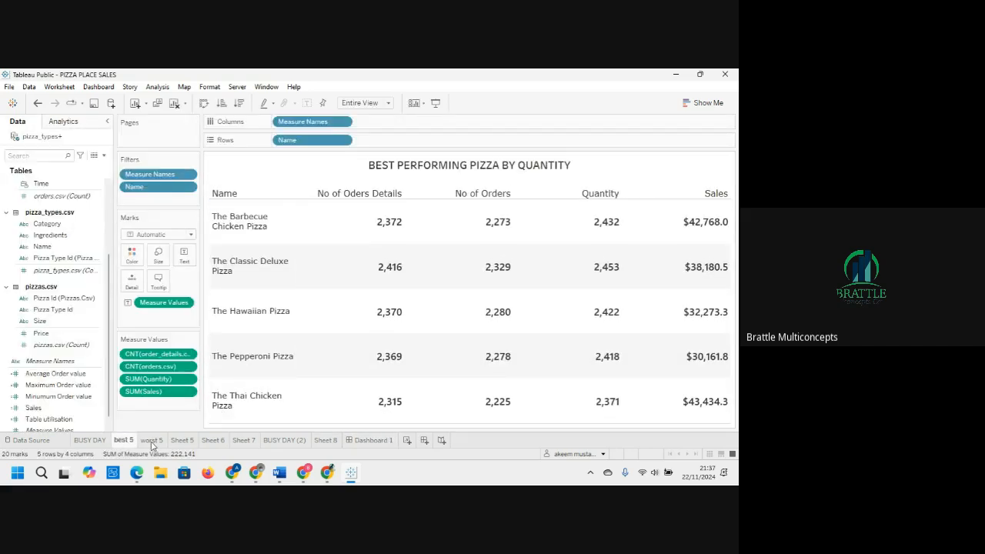
left_click(152, 440)
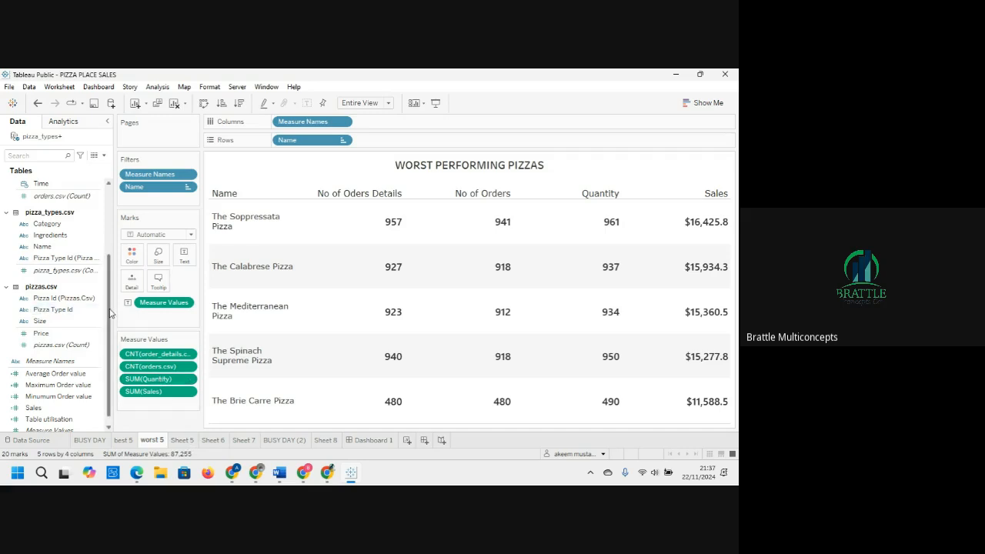
scroll(110, 313, "up", 3)
mouse_move(356, 363)
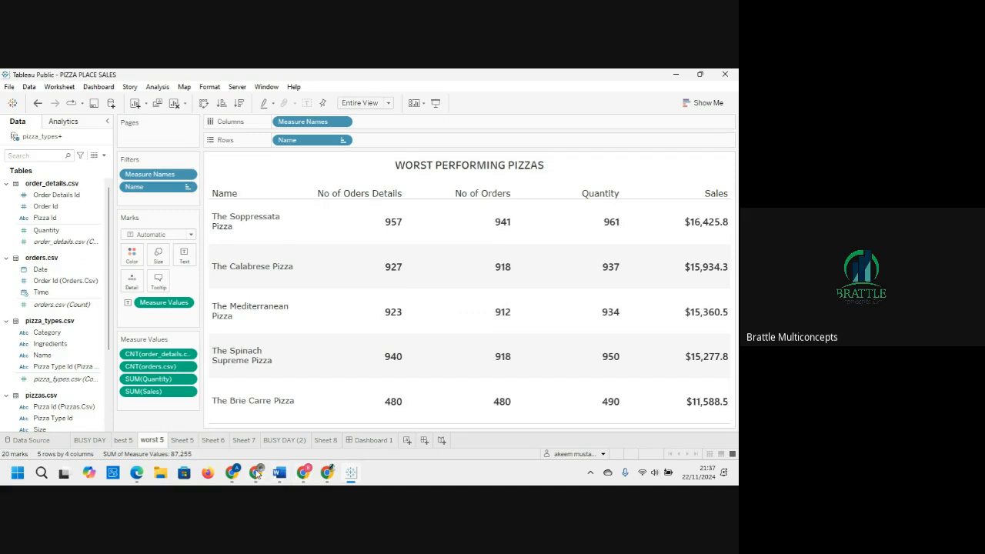
mouse_move(256, 473)
key("super+d")
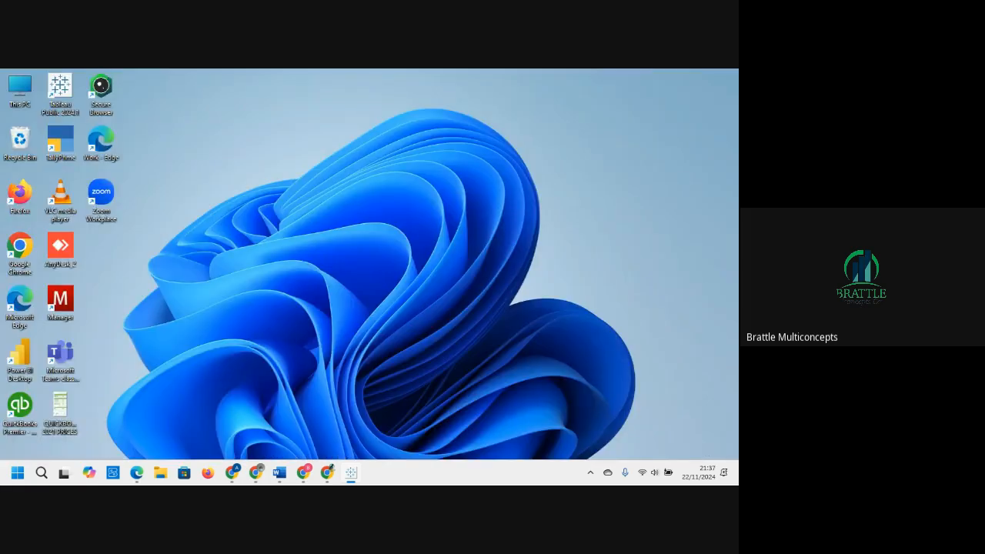
key("super+d")
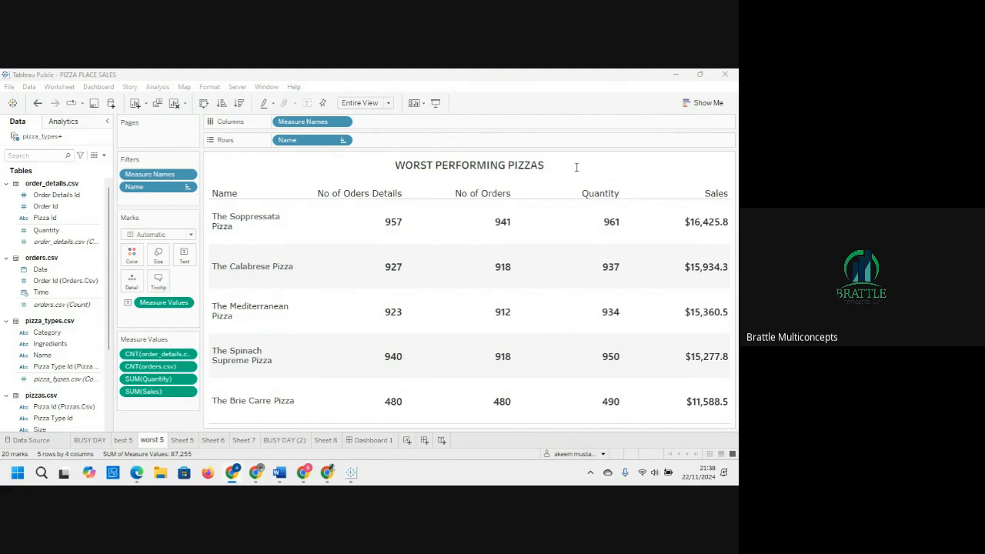
Step: Open the Tableau Public website in the browser, maximize it and sign in with the saved account
left_click_drag(1, 157, 231, 106)
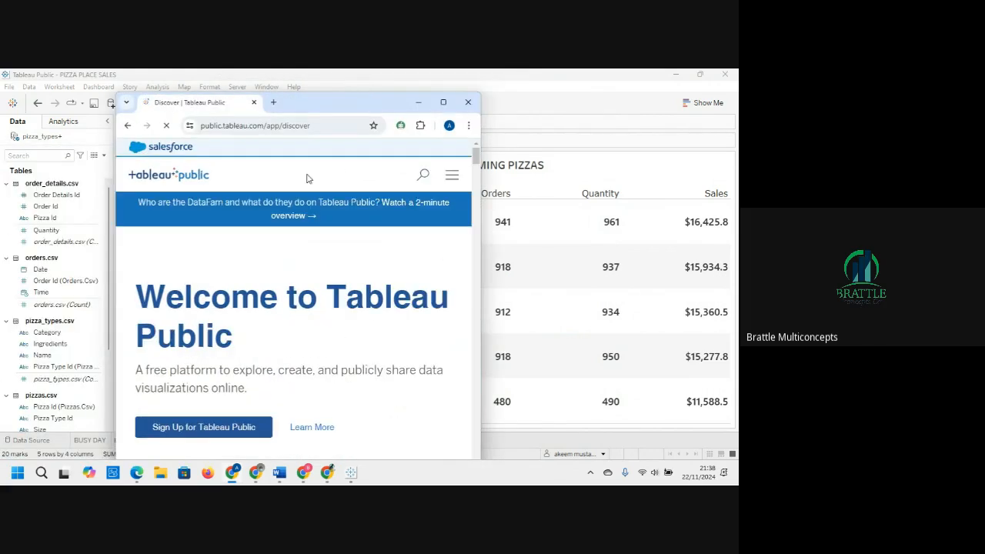
left_click(443, 101)
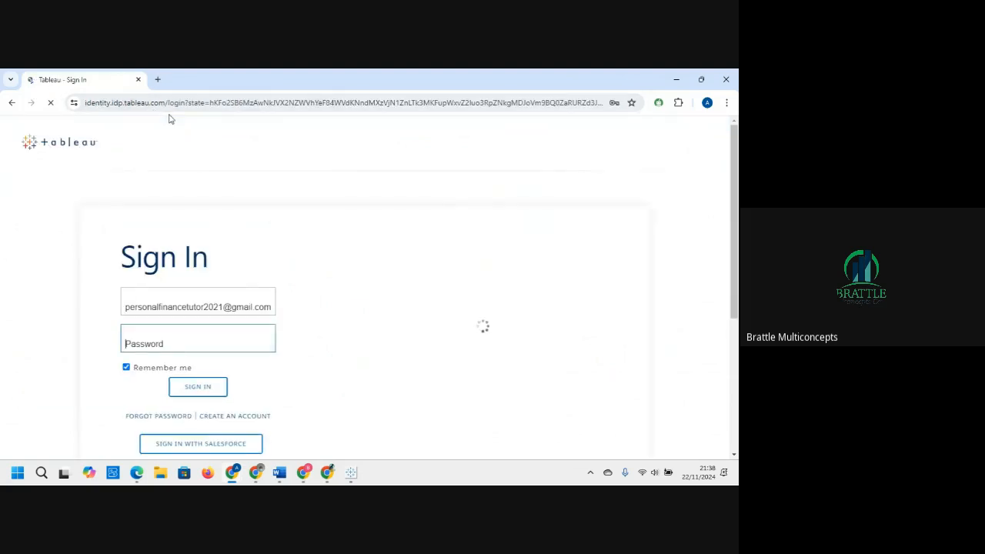
left_click(203, 390)
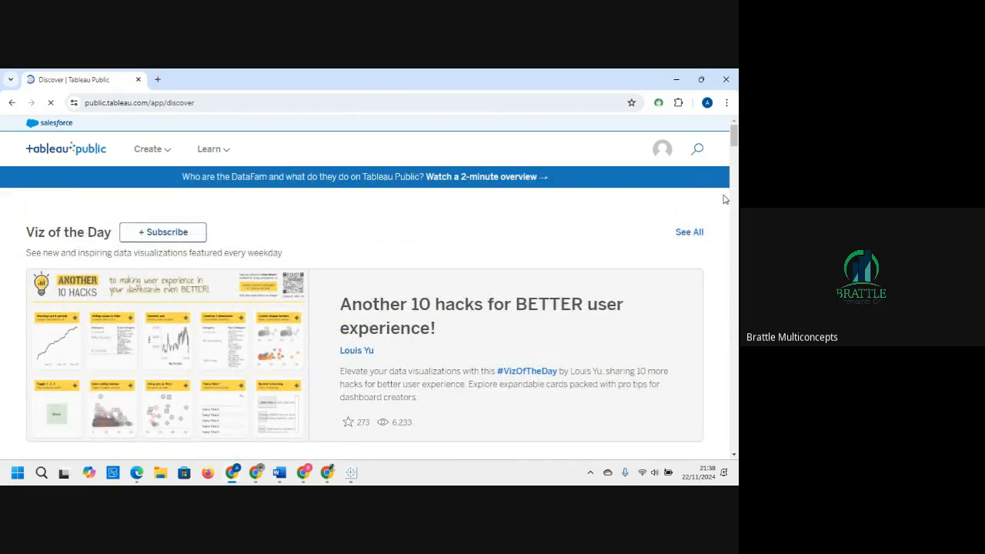
Step: Open the Viz of the Day "Another 10 hacks for BETTER user experience!" and scroll through it
scroll(731, 144, "down", 2)
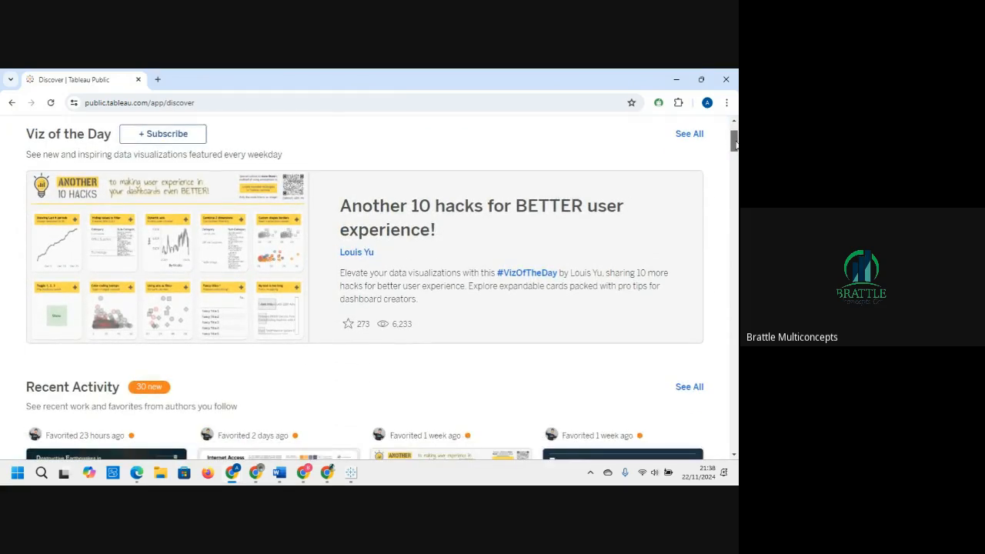
scroll(734, 144, "down", 4)
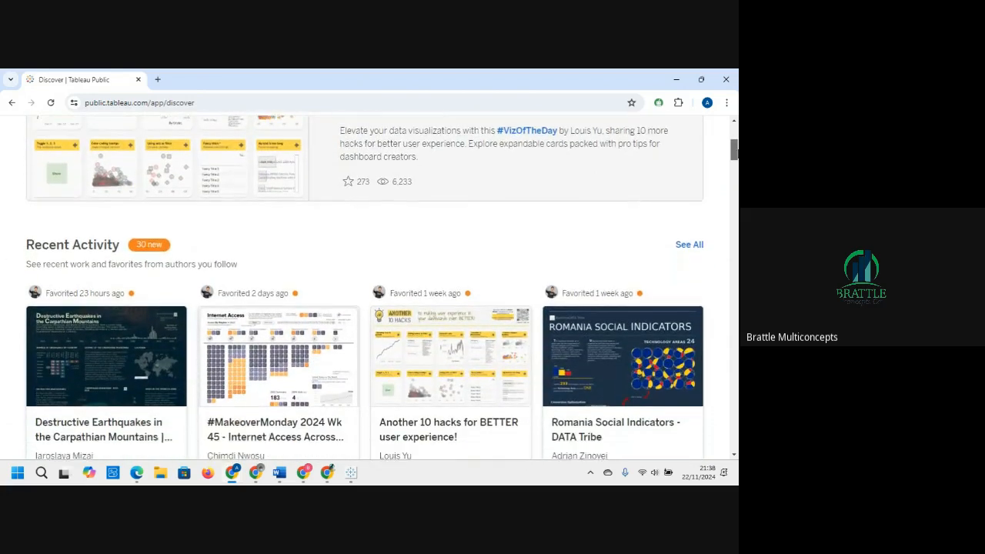
scroll(228, 168, "up", 5)
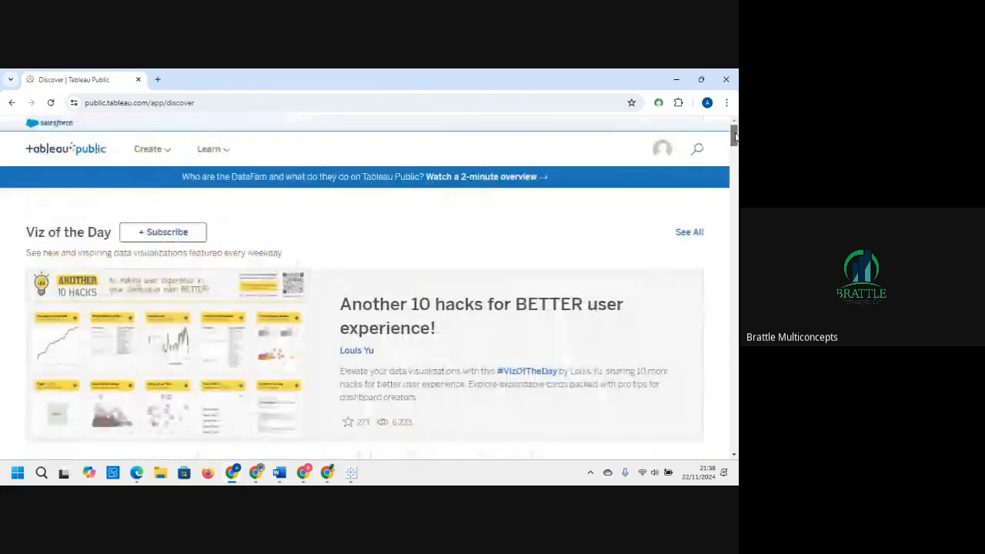
scroll(228, 168, "down", 2)
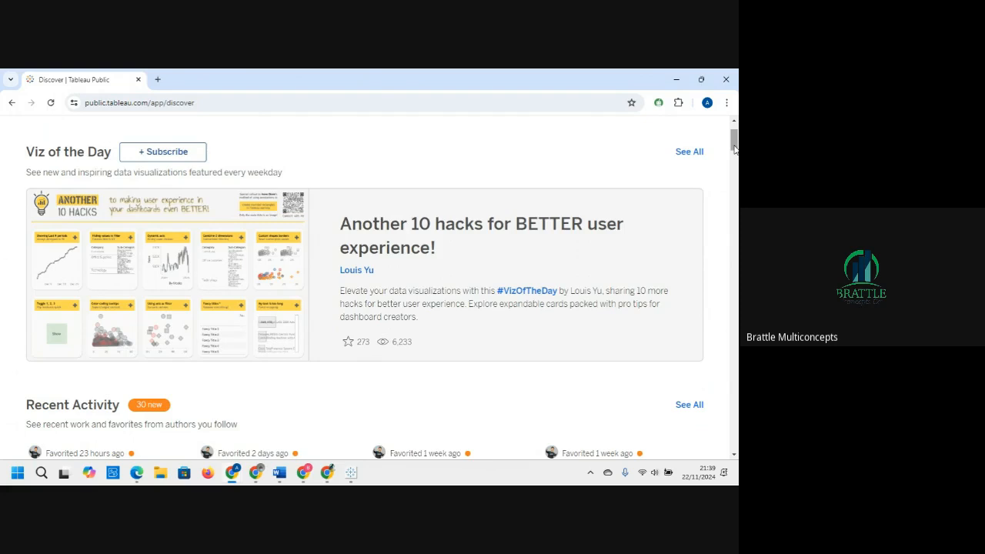
left_click_drag(735, 147, 735, 149)
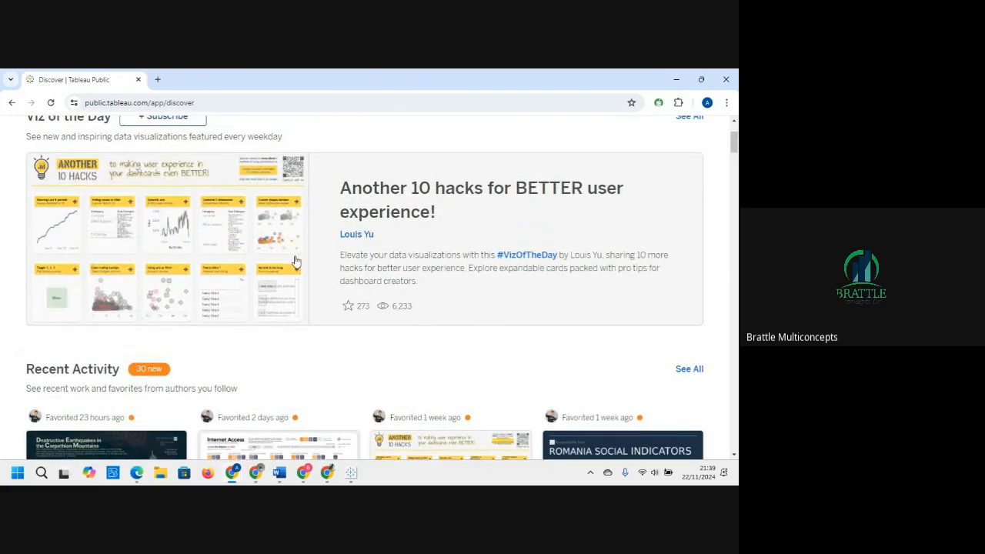
left_click(139, 263)
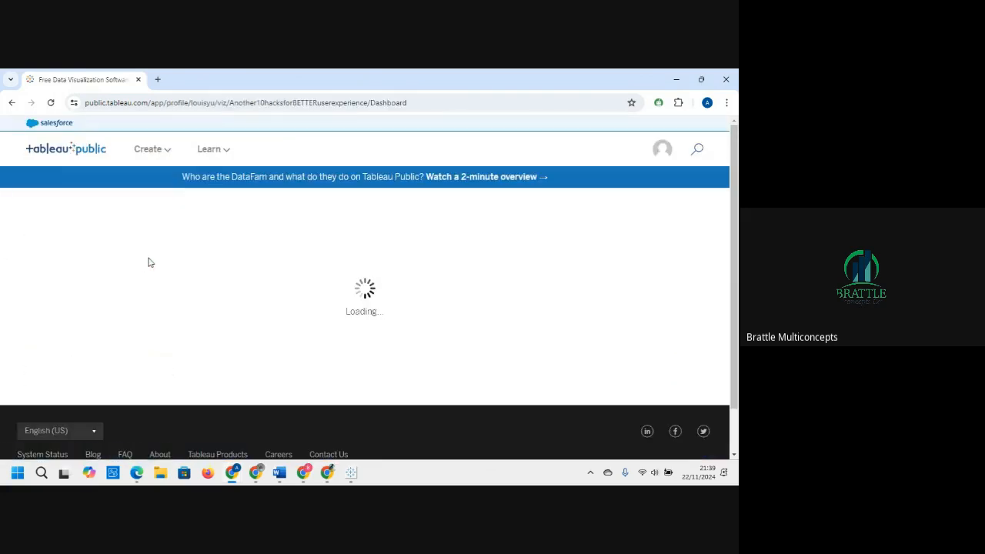
left_click_drag(736, 197, 736, 203)
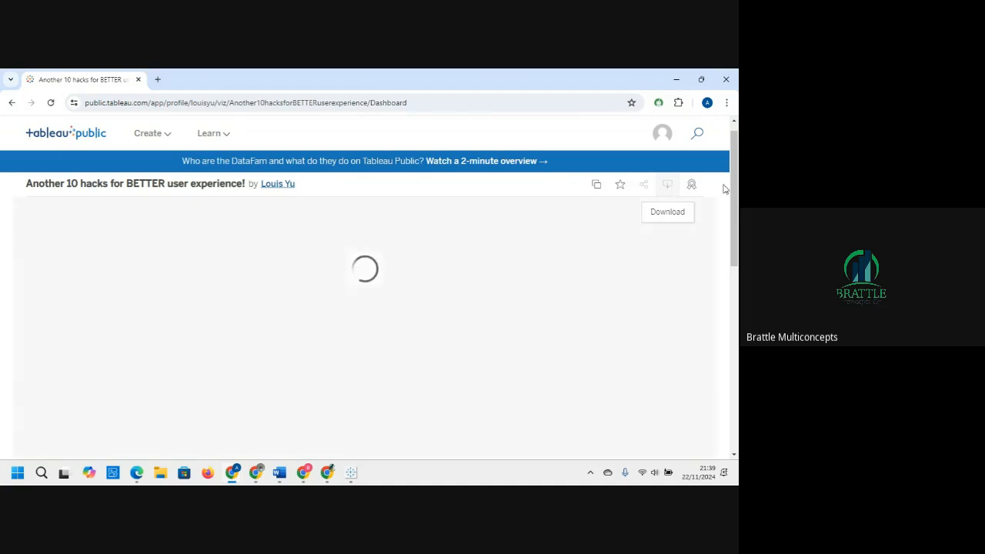
scroll(670, 194, "down", 3)
scroll(629, 359, "down", 1)
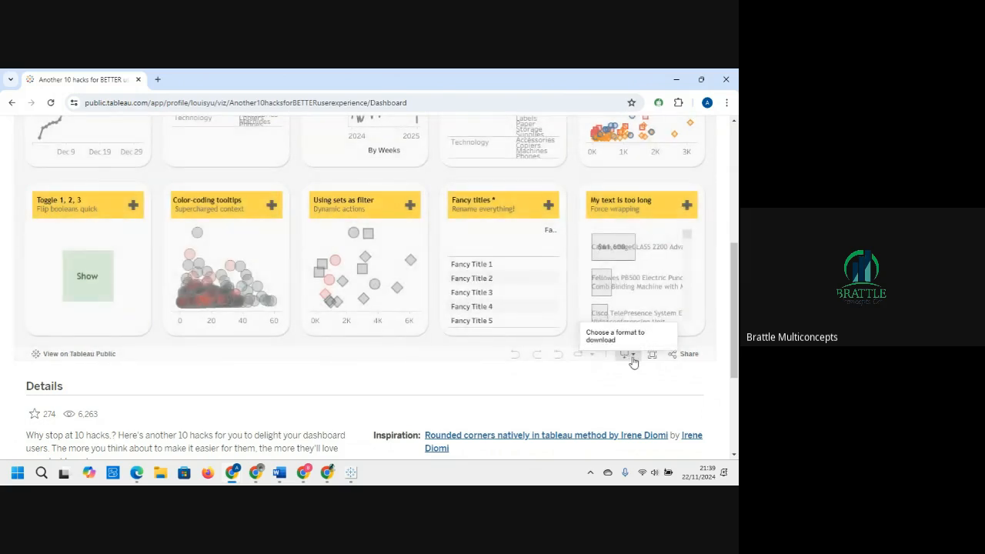
Step: Download the viz as a Tableau Workbook in the Tableau 2024.1 version
left_click(636, 359)
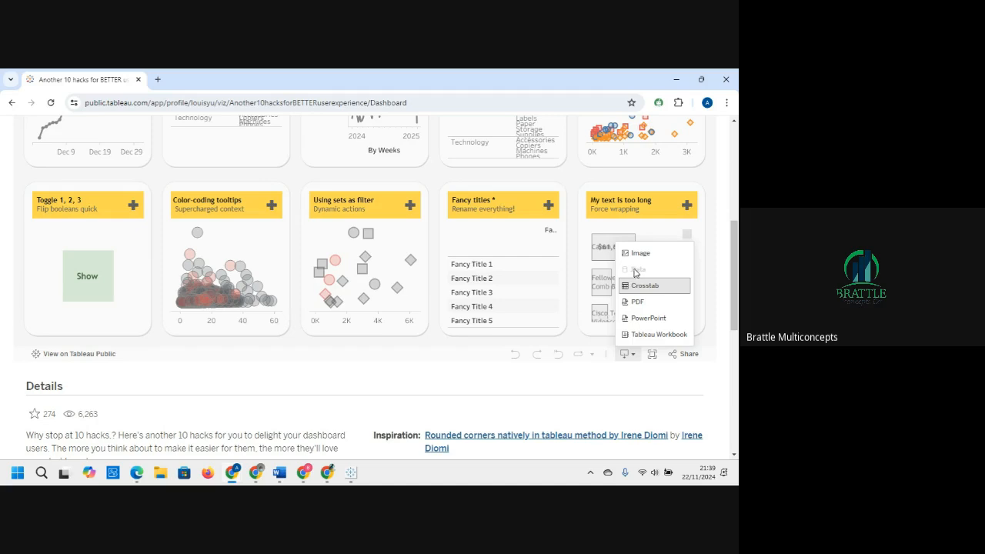
left_click(652, 336)
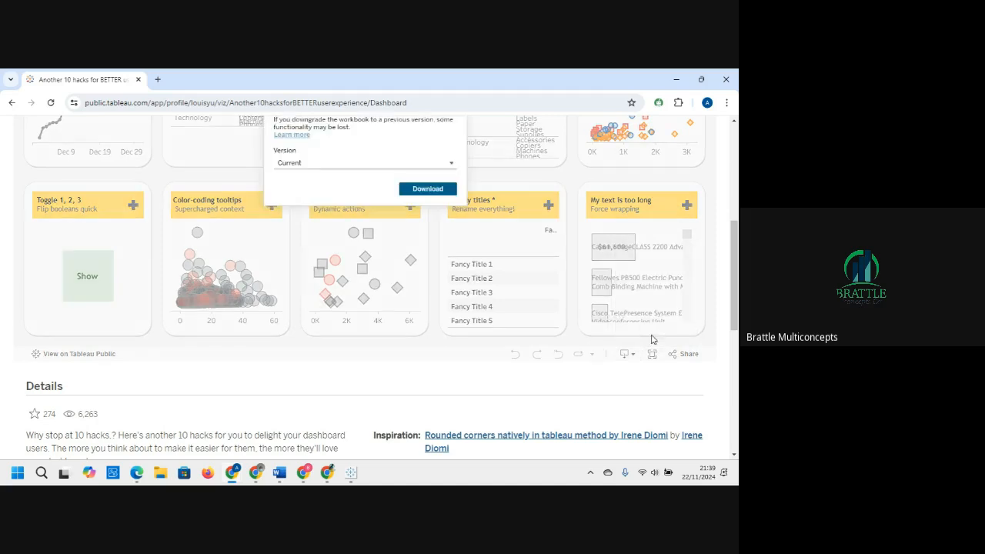
left_click(374, 163)
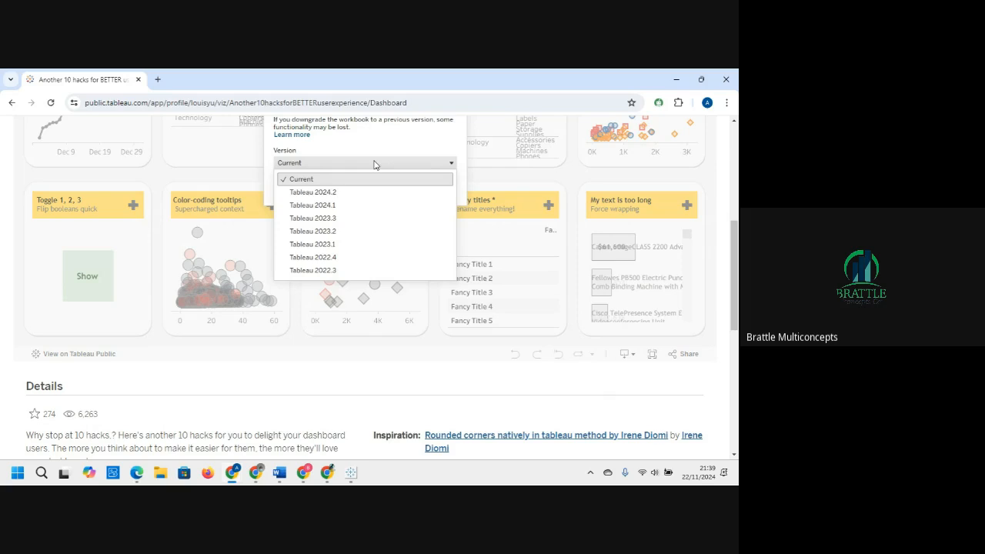
left_click(341, 205)
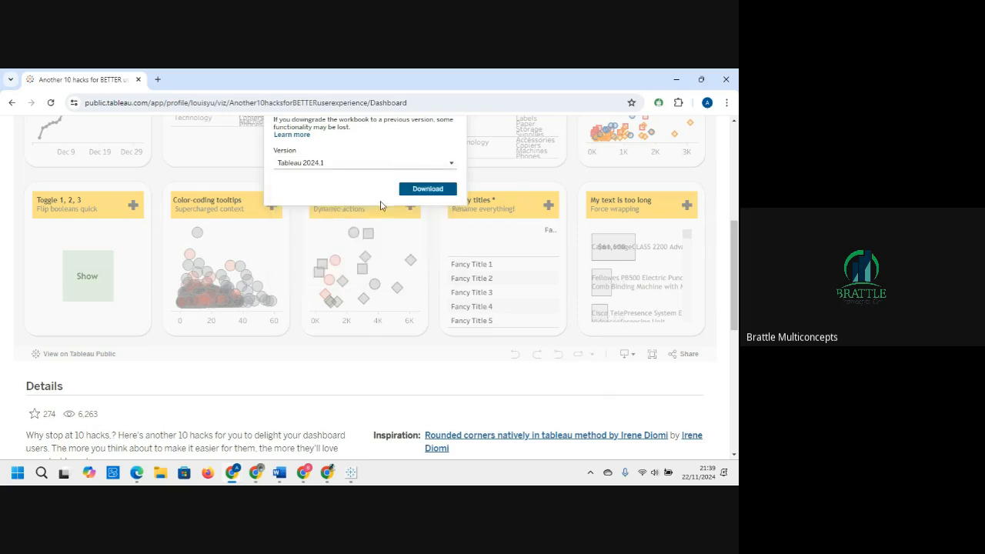
left_click(421, 191)
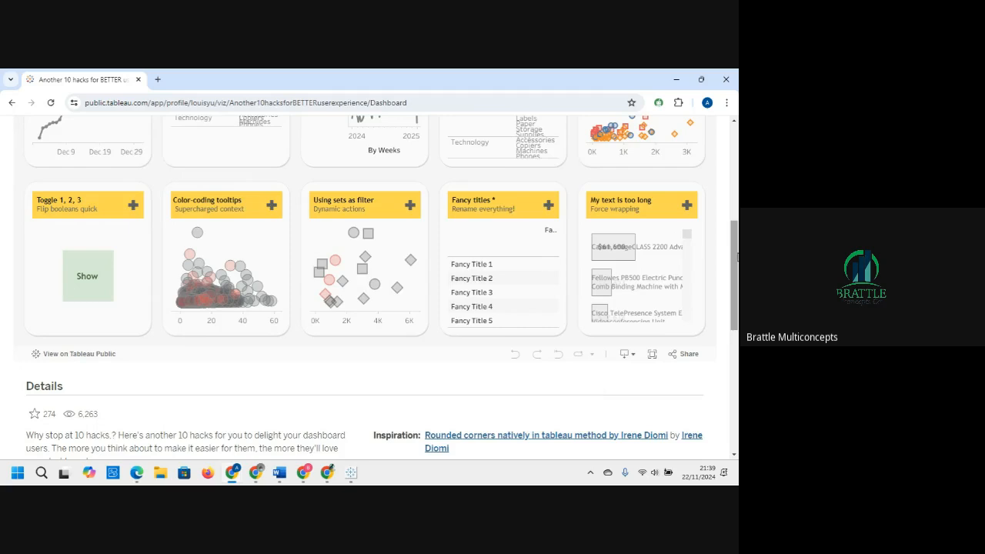
Step: Open the downloaded workbook from the browser's recent download history
left_click_drag(733, 257, 735, 201)
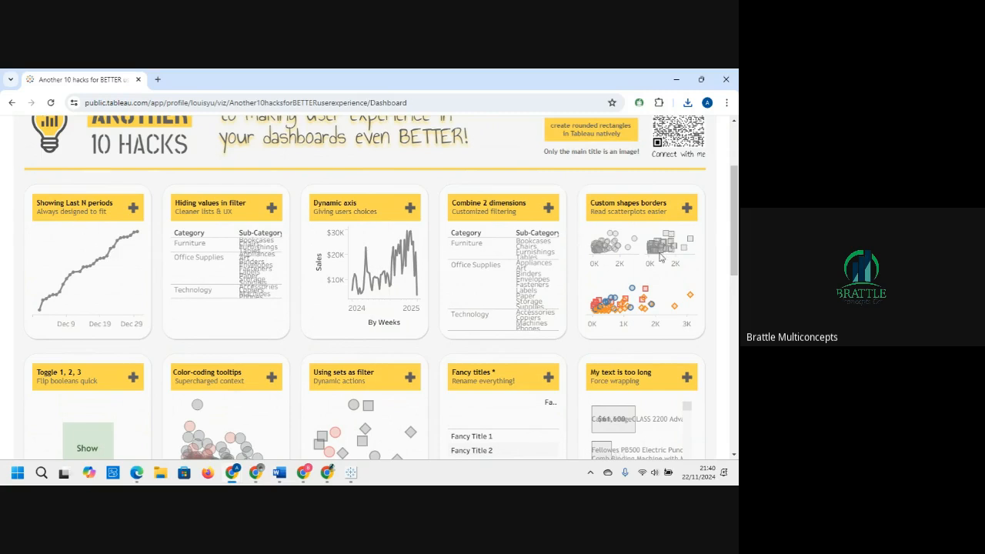
left_click(687, 103)
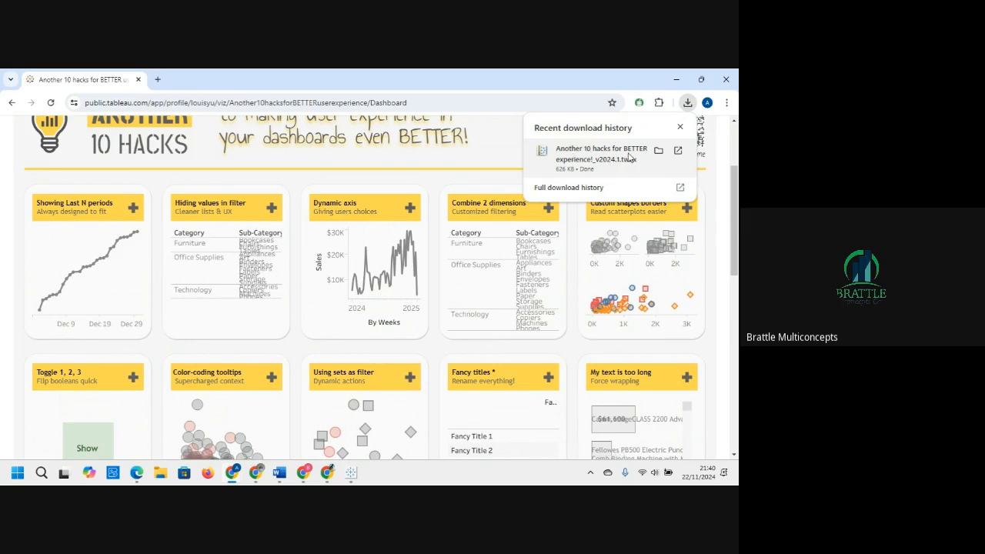
left_click(579, 171)
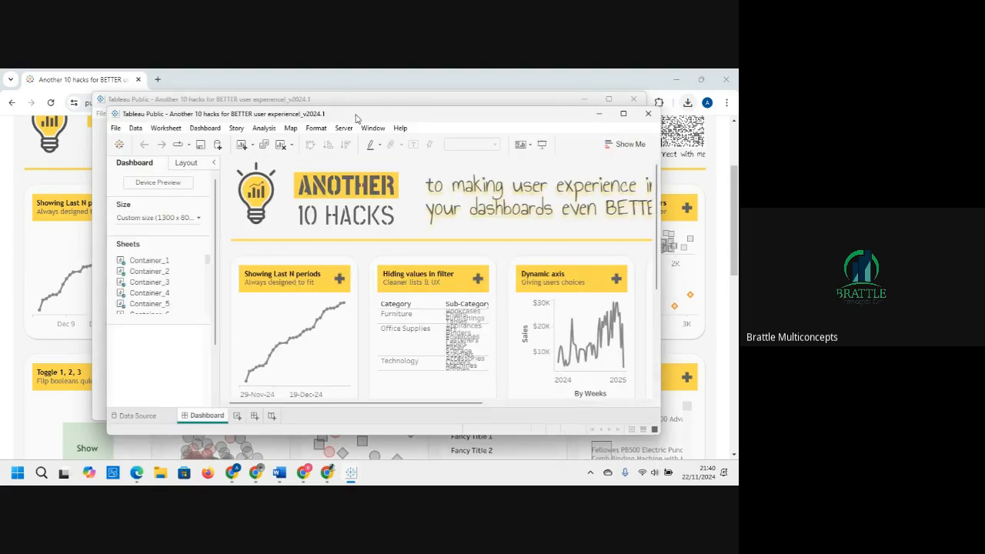
Step: Close the extra Tableau Public window and maximize the downloaded workbook's window
left_click_drag(355, 115, 292, 163)
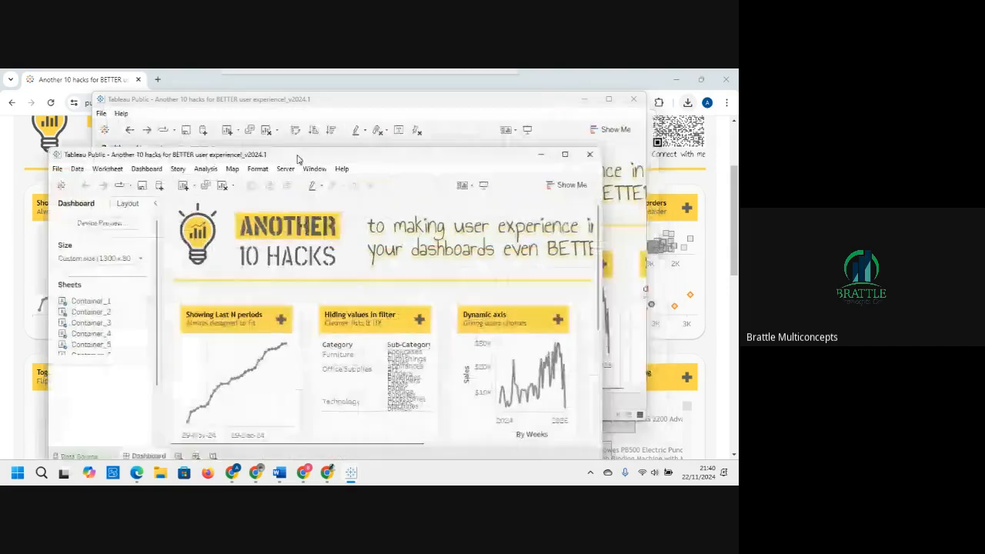
left_click(487, 99)
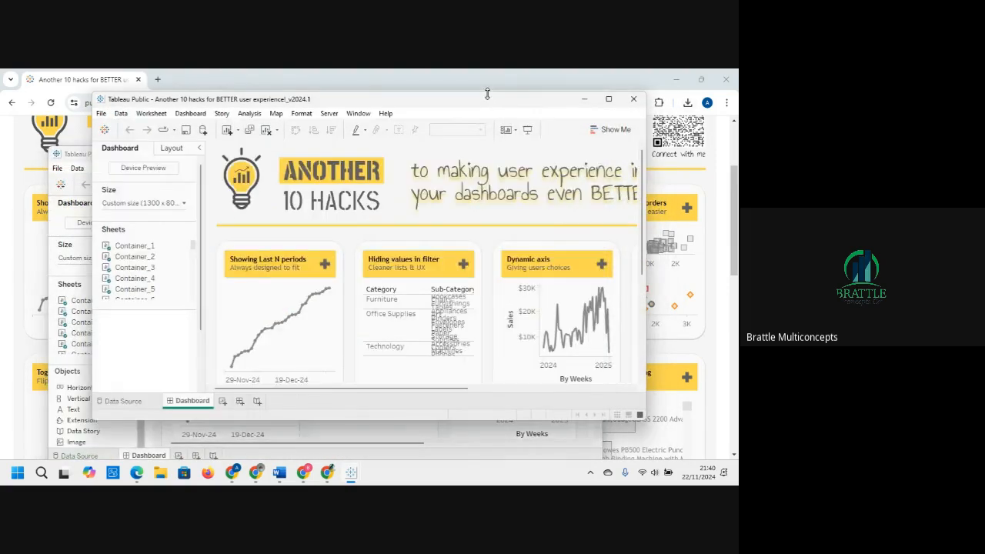
left_click(634, 100)
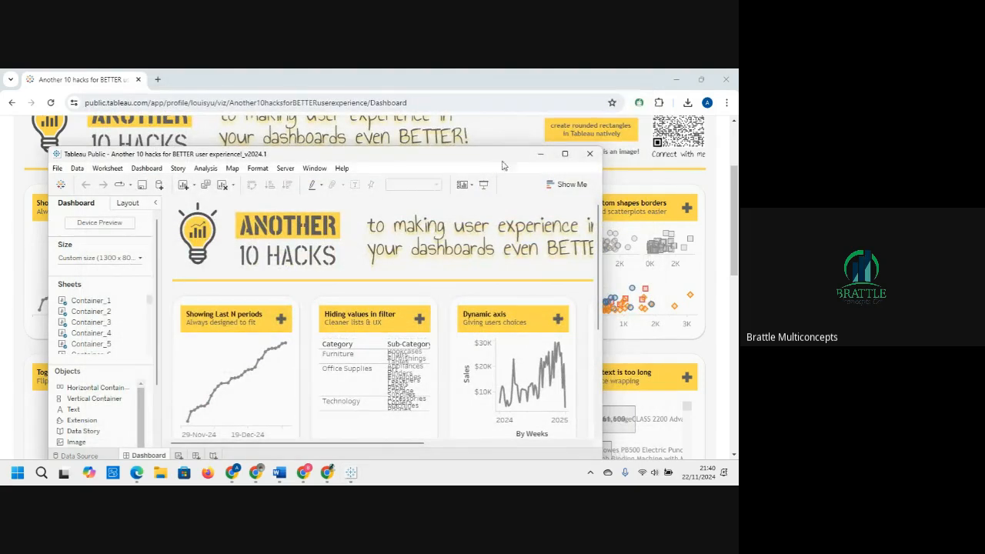
mouse_move(559, 162)
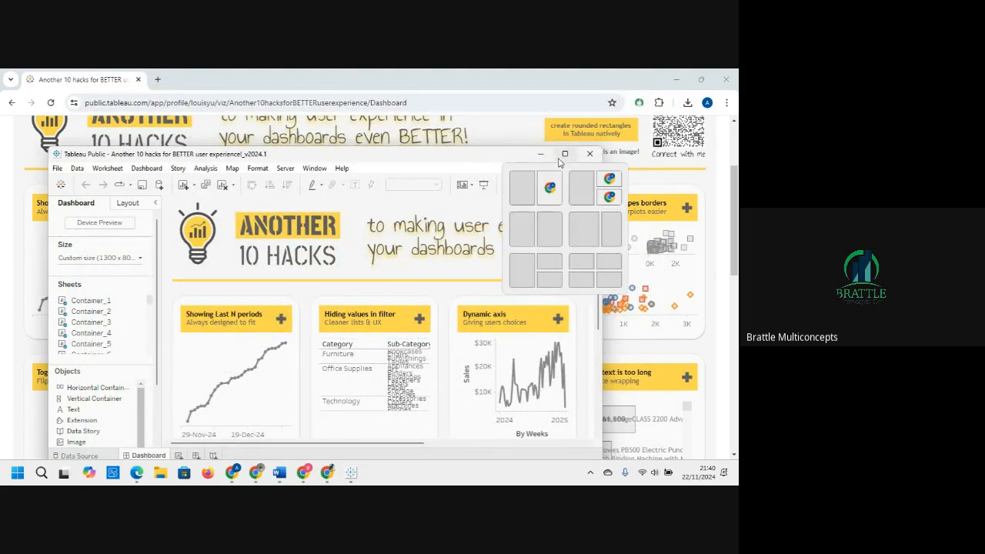
left_click(561, 159)
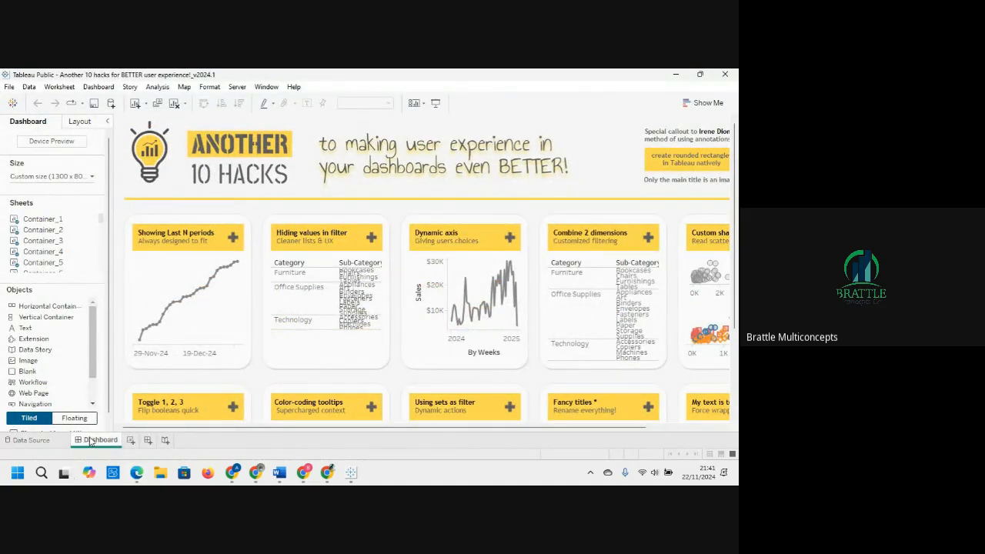
Step: Unhide all sheets in the downloaded workbook from the Dashboard tab
mouse_move(91, 440)
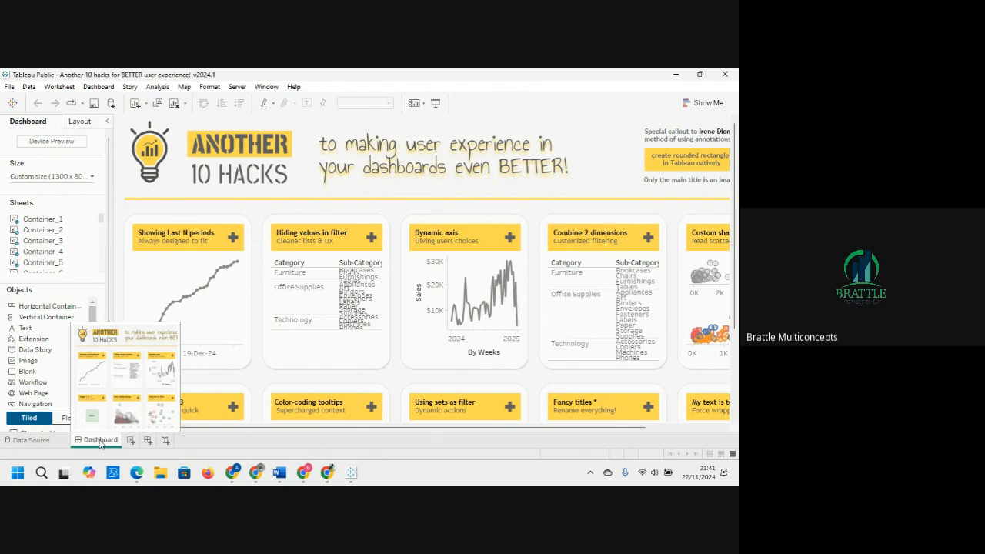
right_click(100, 443)
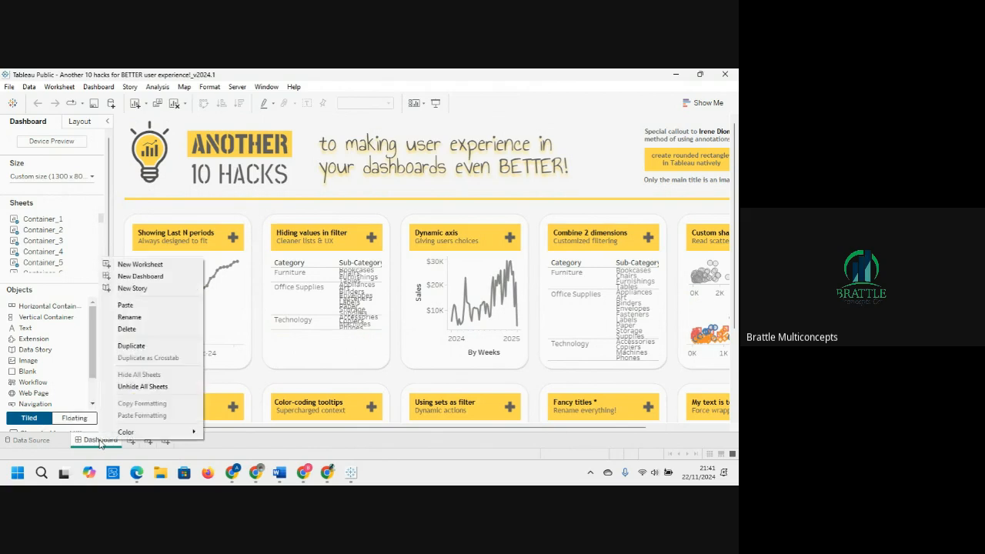
left_click(145, 386)
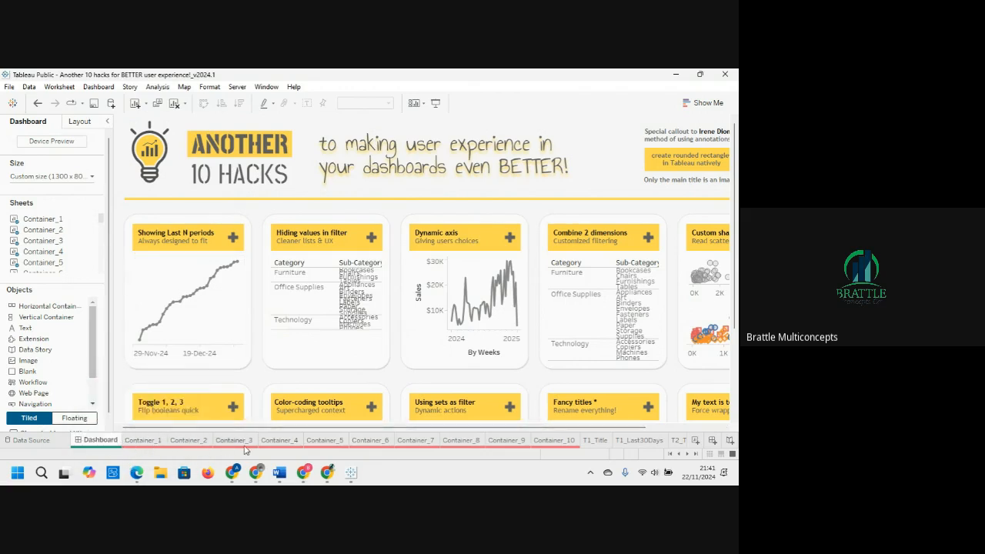
Step: Browse the unhidden Container_10, T1_Last30Days and T2_Title worksheets, then return to the Dashboard
left_click(569, 440)
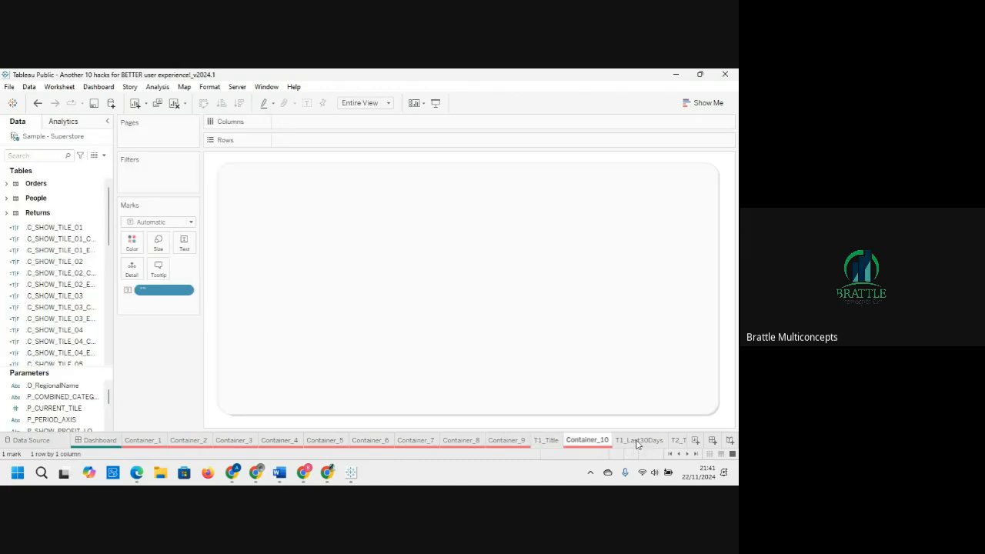
left_click(637, 442)
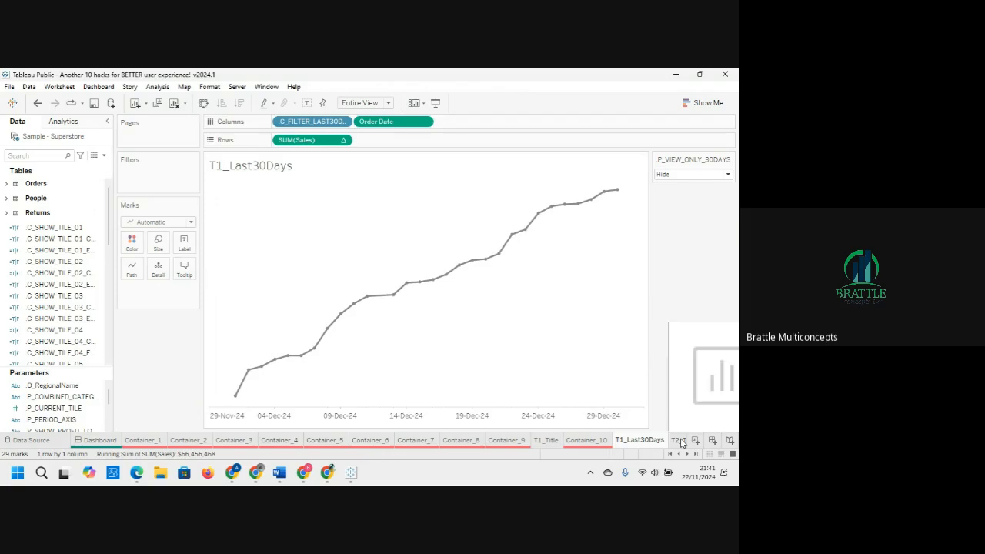
left_click(679, 440)
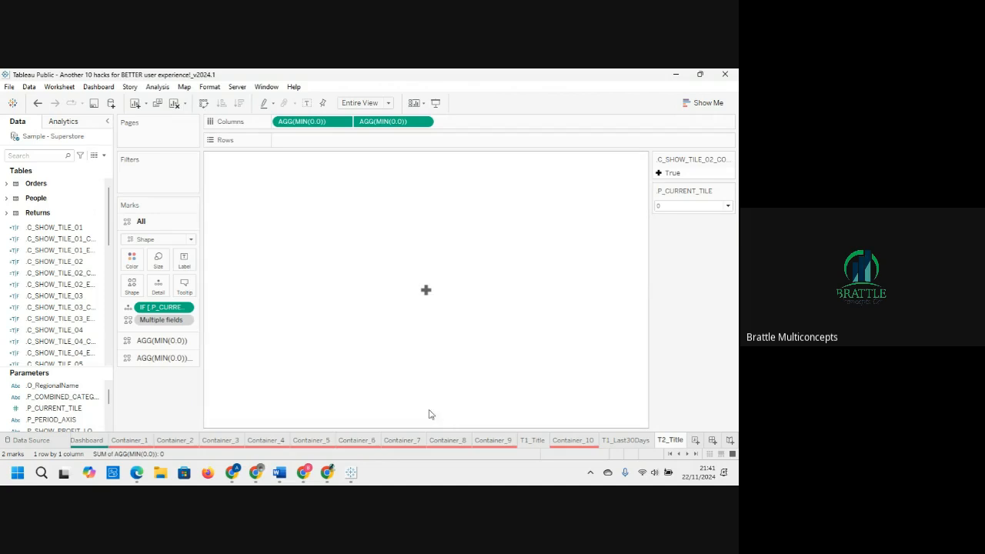
left_click(87, 440)
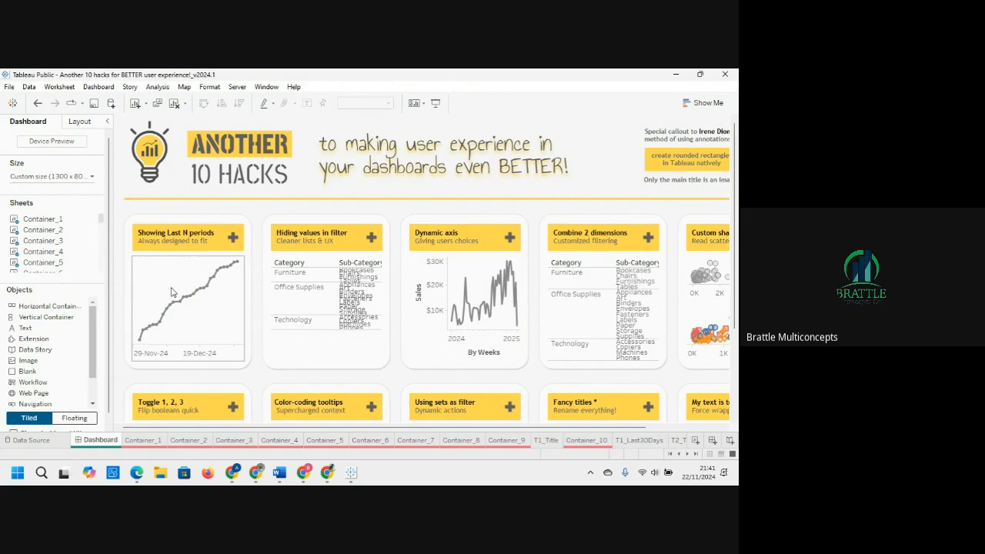
Step: Select the chart, title and container of the Showing Last N periods tile to examine how it is built
mouse_move(176, 298)
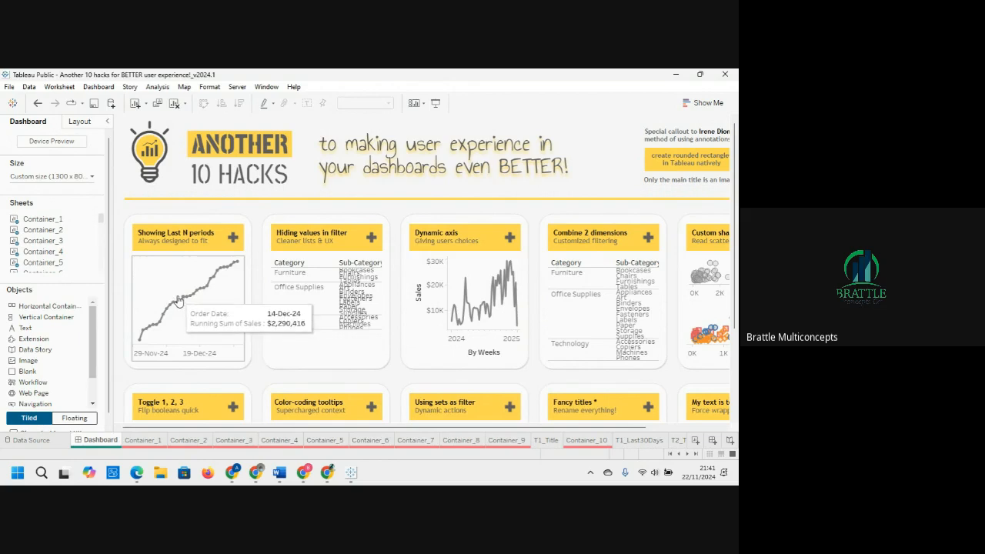
left_click(177, 287)
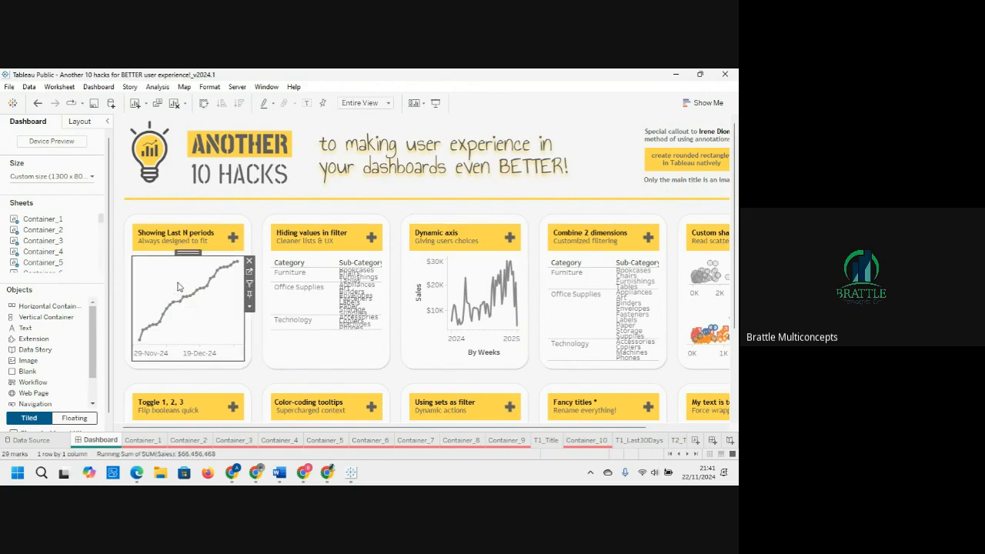
mouse_move(181, 301)
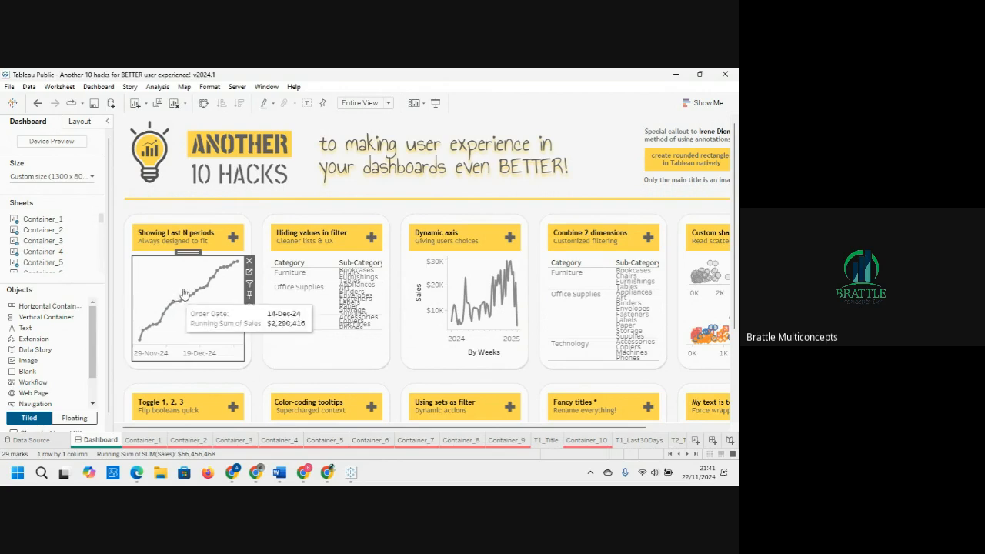
left_click(167, 248)
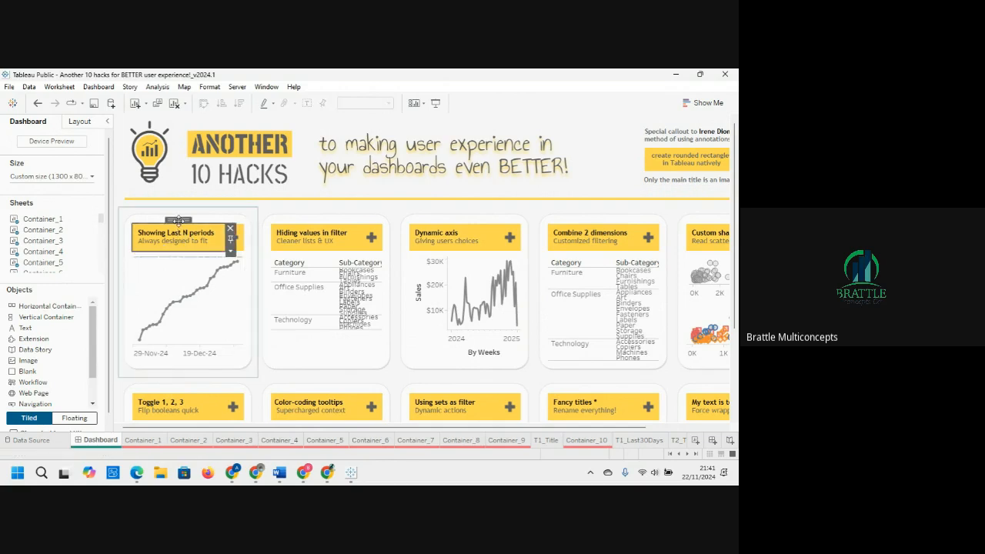
left_click(126, 229)
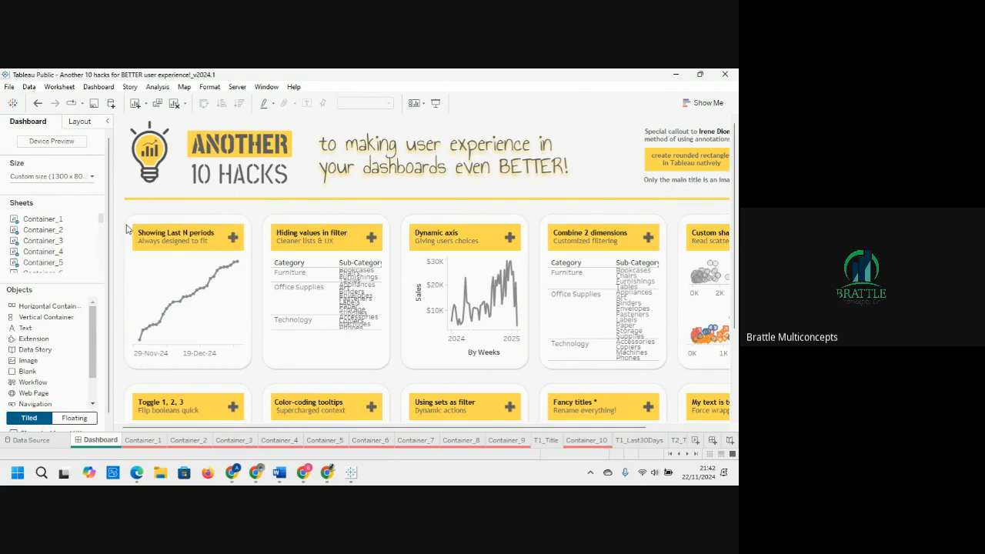
left_click(247, 221)
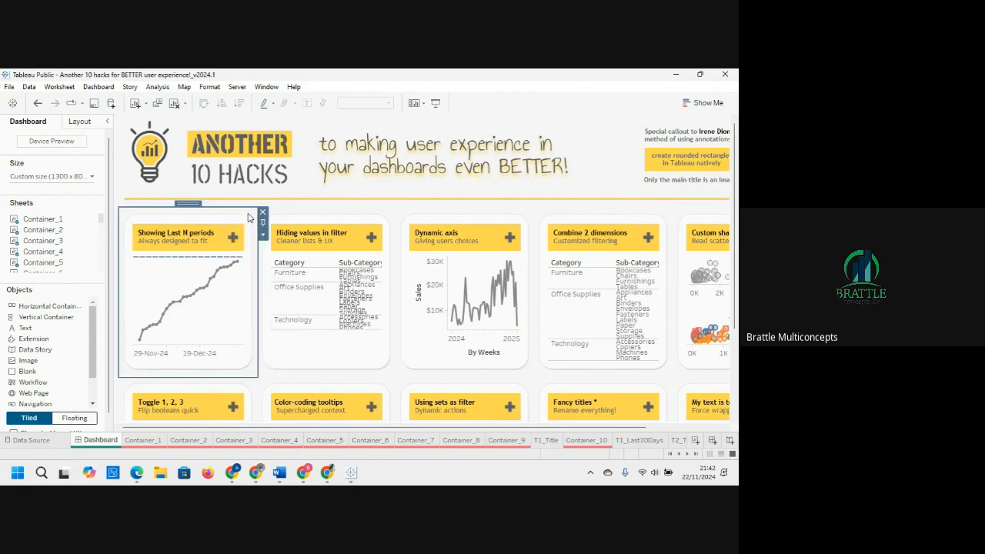
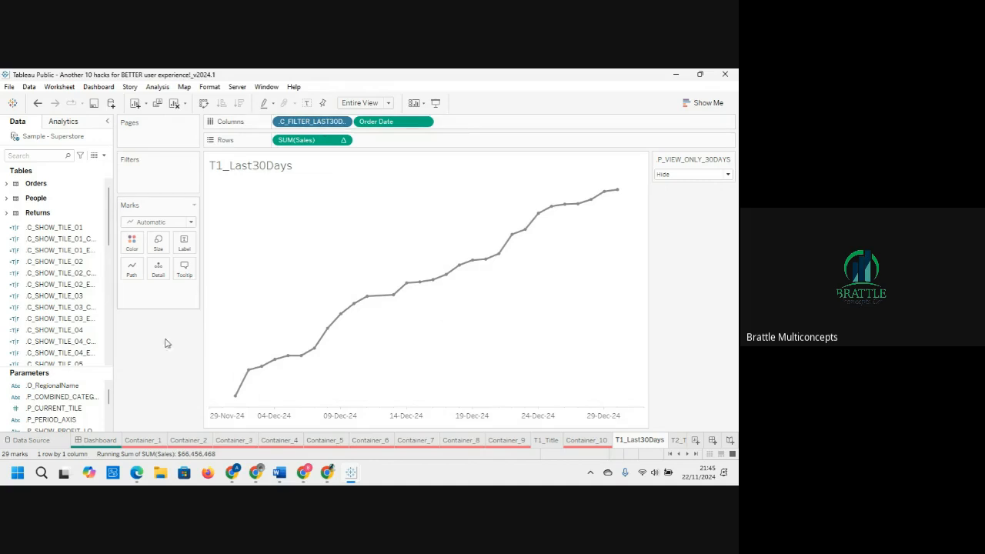
Step: Scroll through the parameters list of the T1_Last30Days worksheet to review the workbook's parameters
left_click(97, 404)
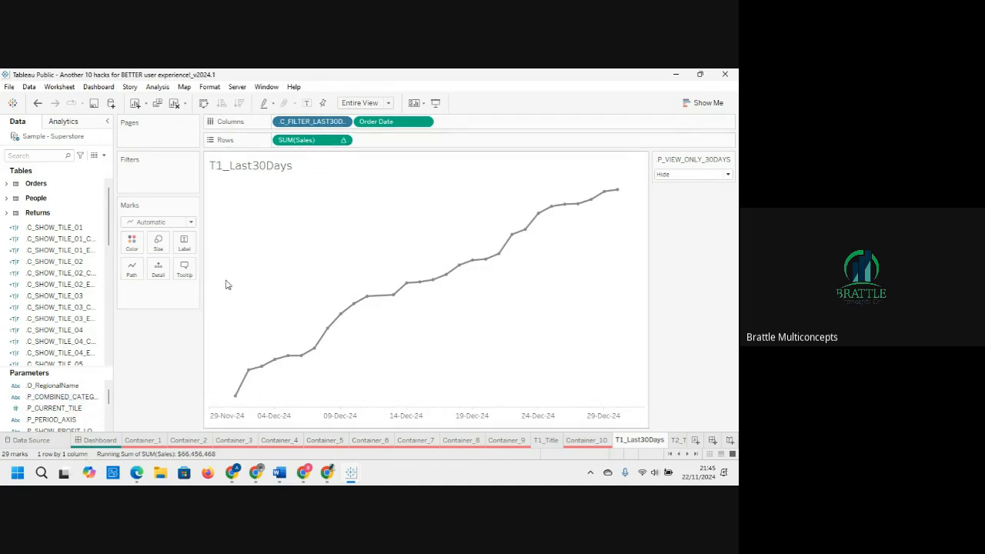
left_click(108, 429)
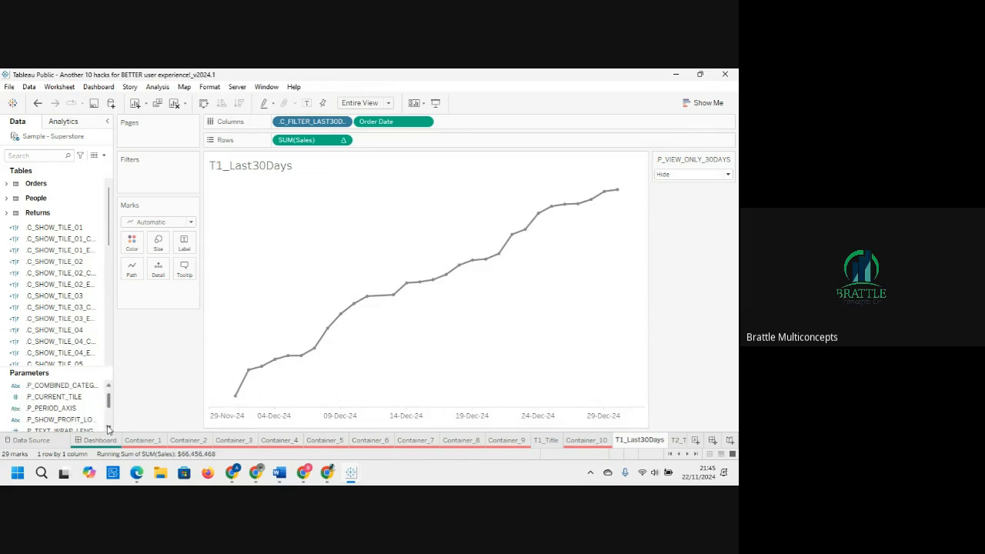
left_click(109, 428)
left_click(108, 428)
left_click(108, 428)
left_click(108, 428)
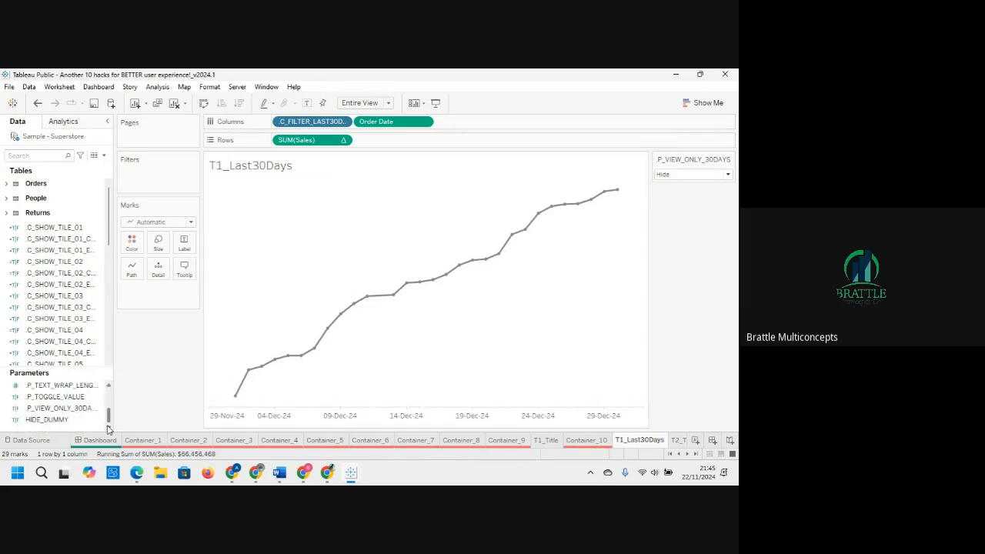
left_click(108, 386)
left_click(108, 387)
left_click(108, 386)
left_click(109, 386)
left_click(108, 386)
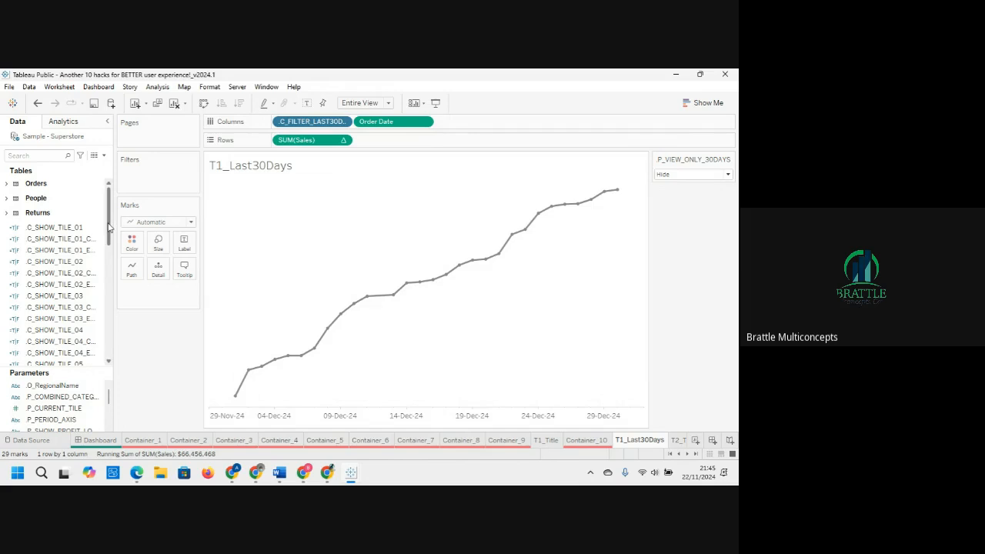
Step: Search the data pane for c_f and open the C_FILTER_LAST30DAYS_SHOW calculated field to examine its formula, then close it
left_click(42, 156)
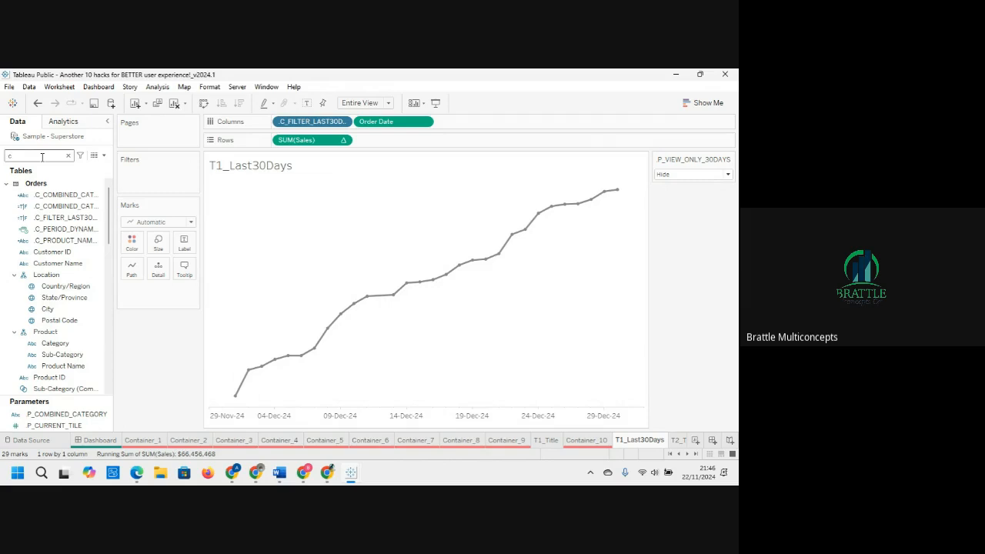
type("c_f")
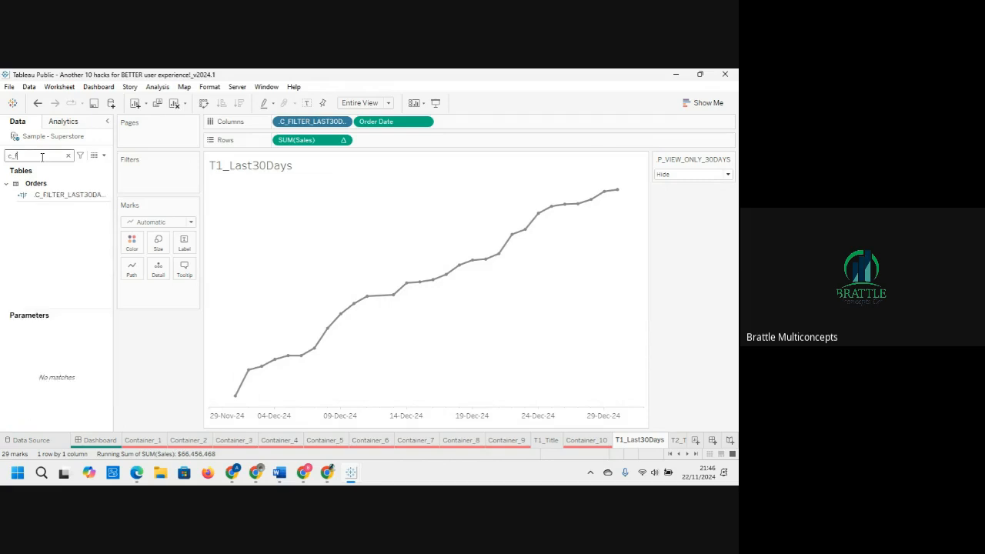
left_click(85, 197)
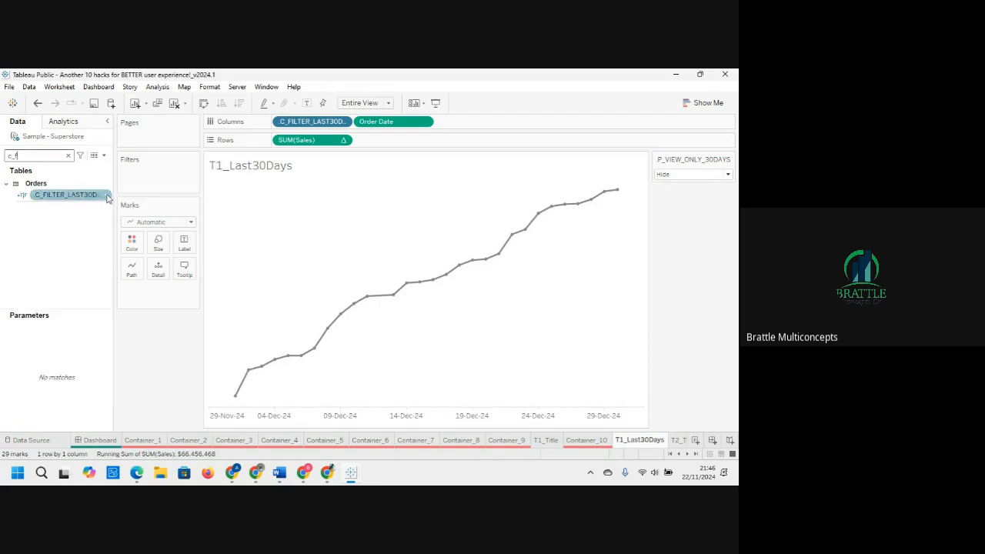
left_click(107, 197)
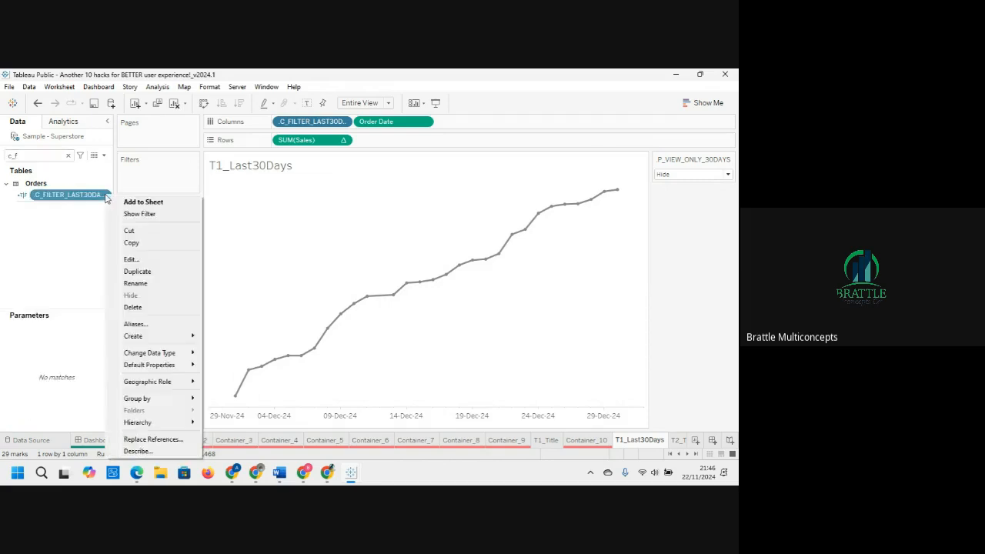
left_click(130, 259)
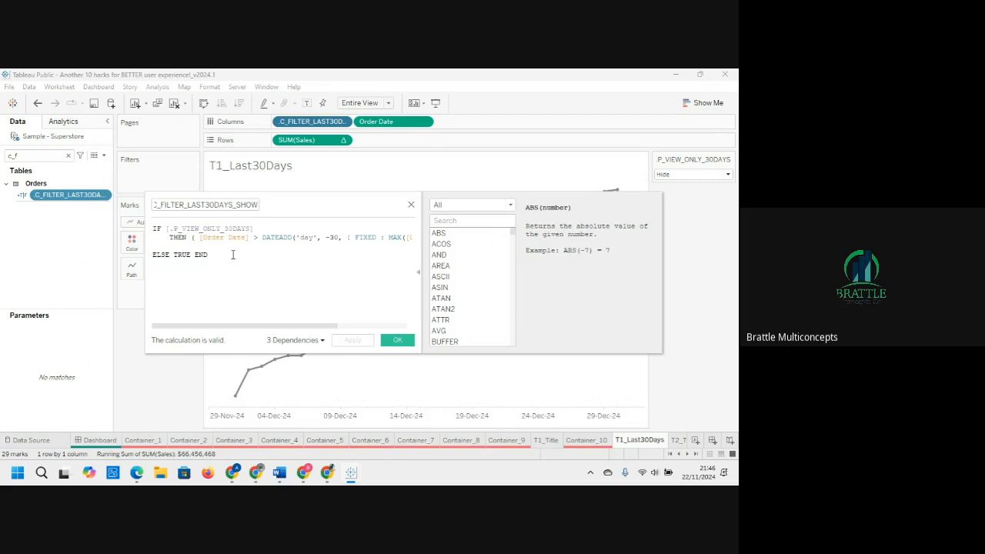
left_click(410, 207)
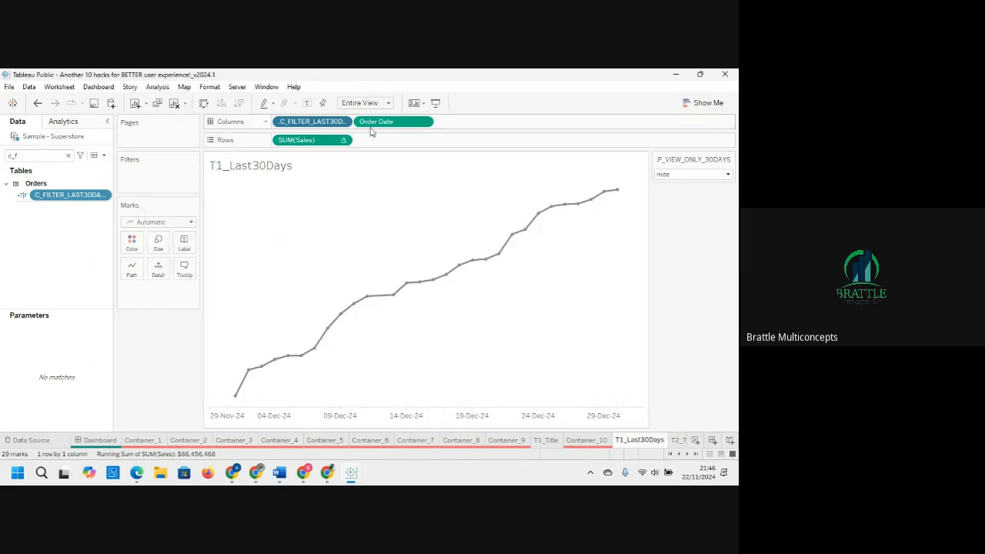
Step: Minimize the downloaded workbook and switch to the PIZZA PLACE SALES workbook's empty Dashboard 1
left_click(726, 76)
left_click(435, 283)
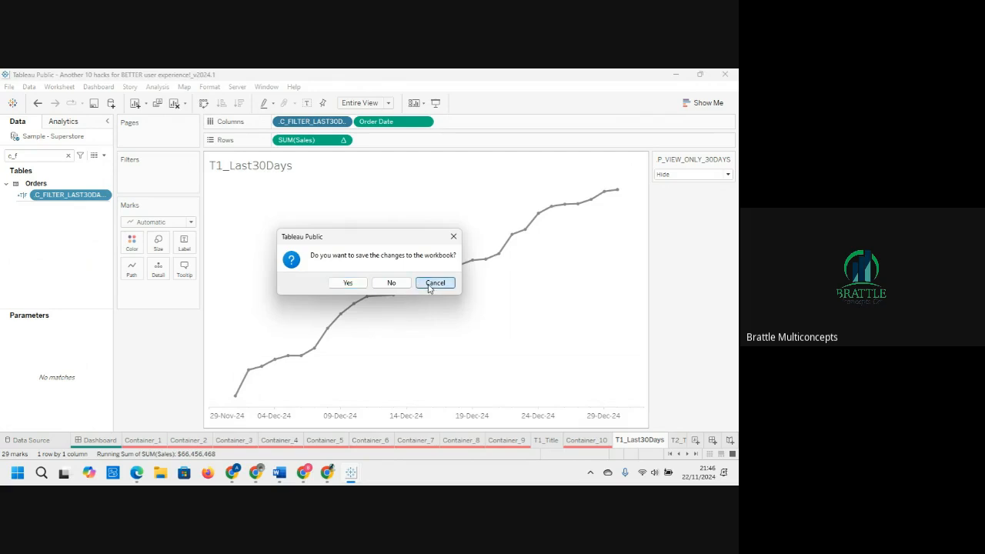
left_click(677, 77)
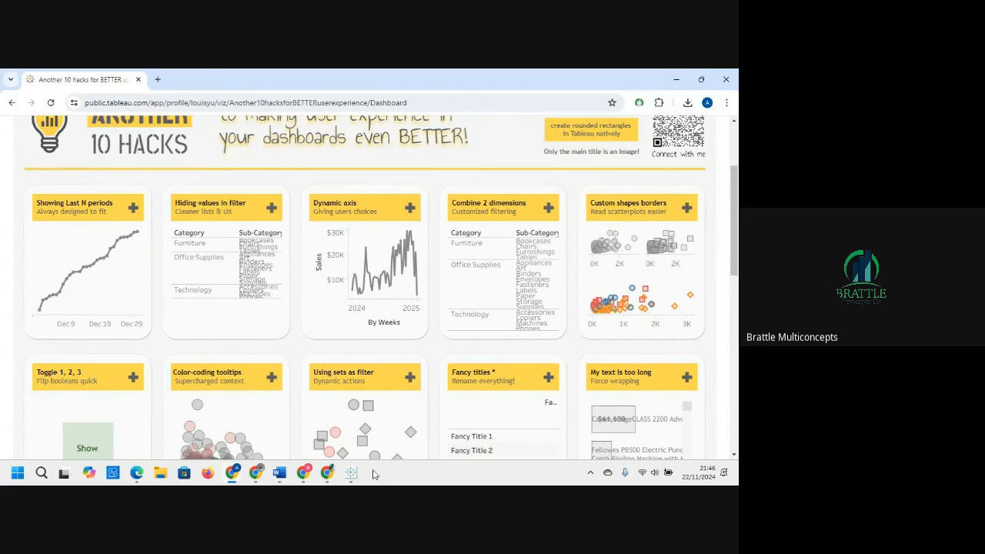
mouse_move(351, 477)
left_click(323, 423)
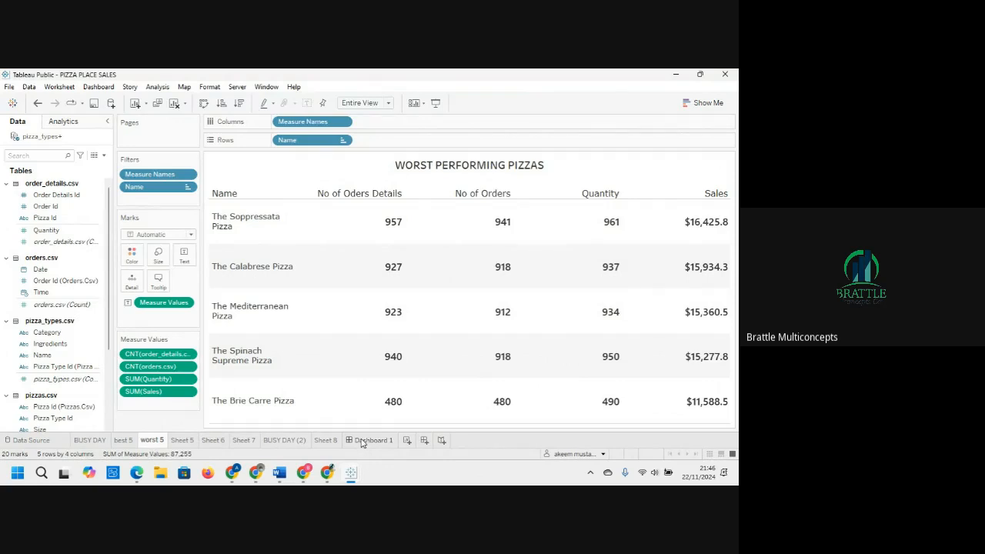
left_click(370, 440)
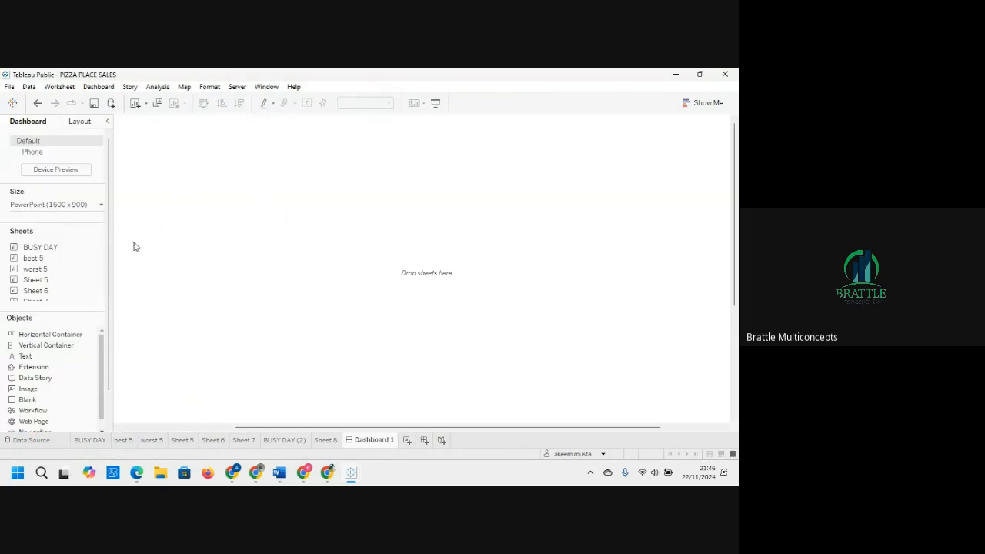
left_click_drag(110, 244, 111, 283)
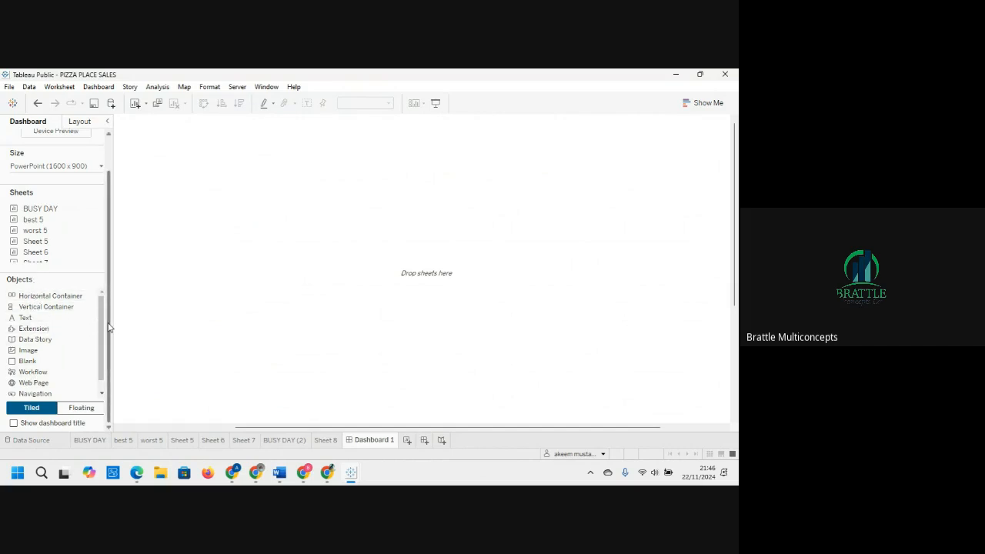
left_click_drag(108, 326, 102, 281)
scroll(103, 284, "down", 1)
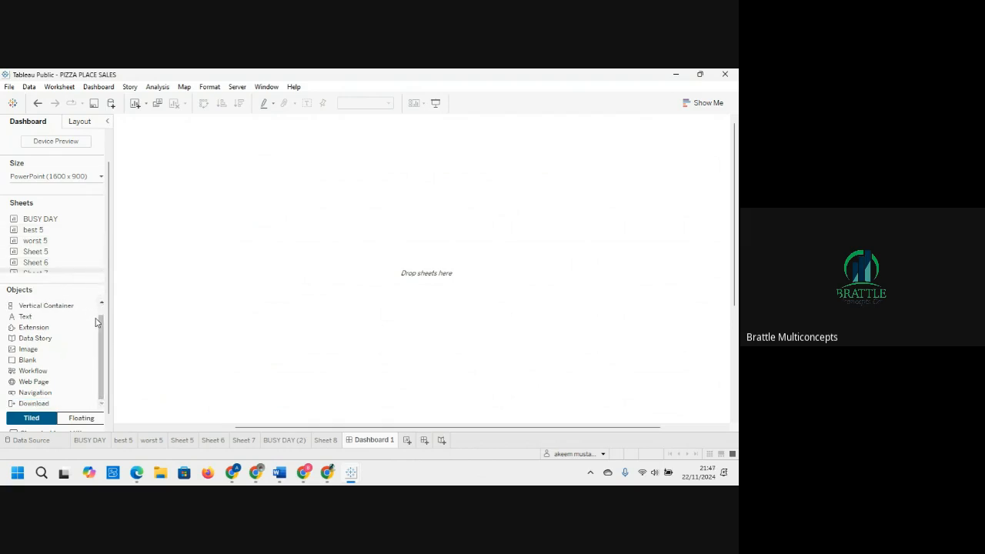
scroll(98, 319, "down", 1)
scroll(99, 318, "up", 1)
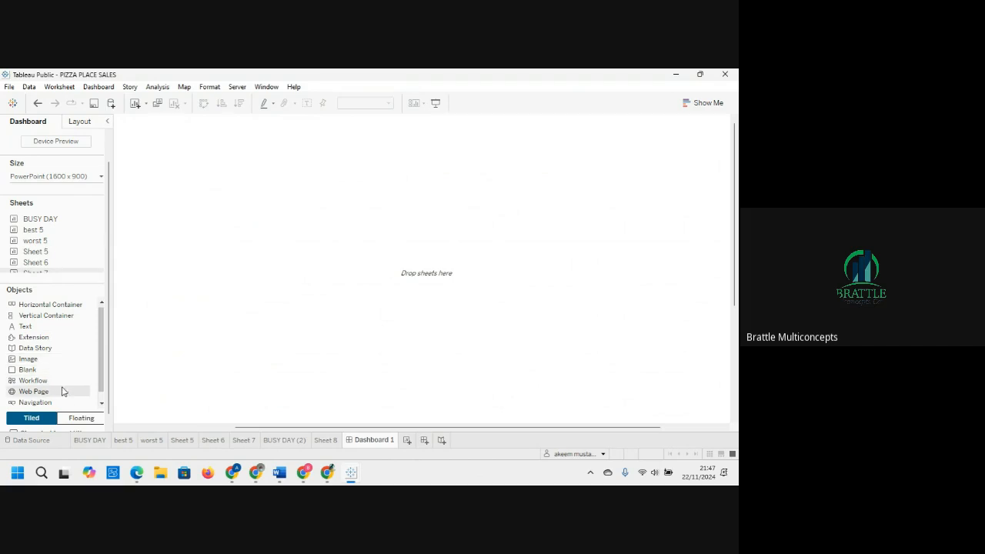
scroll(100, 394, "down", 1)
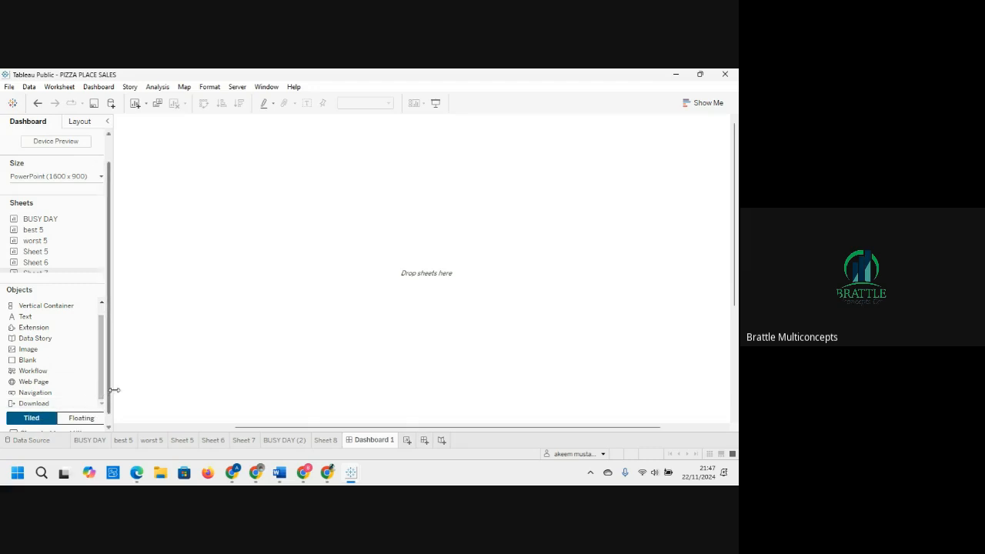
left_click_drag(108, 392, 109, 401)
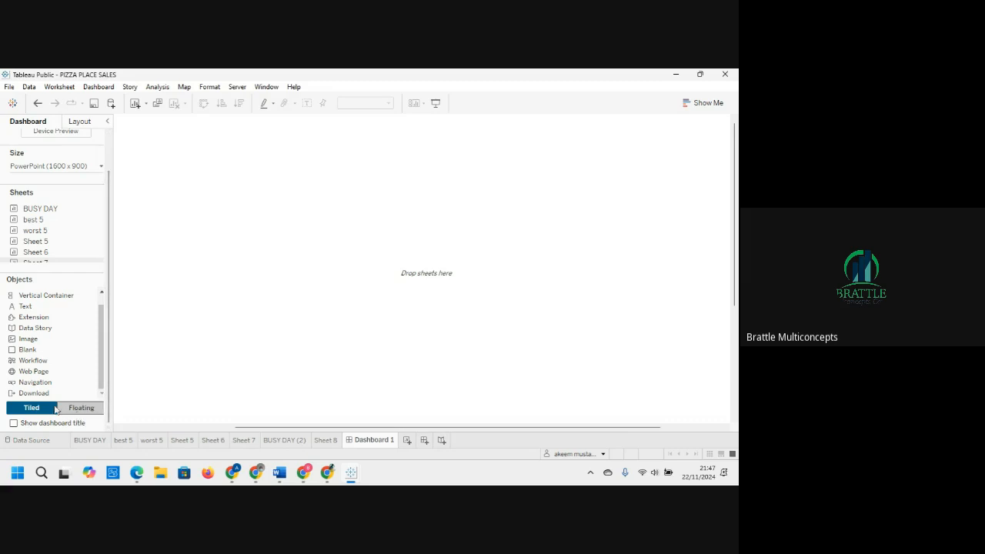
left_click(78, 410)
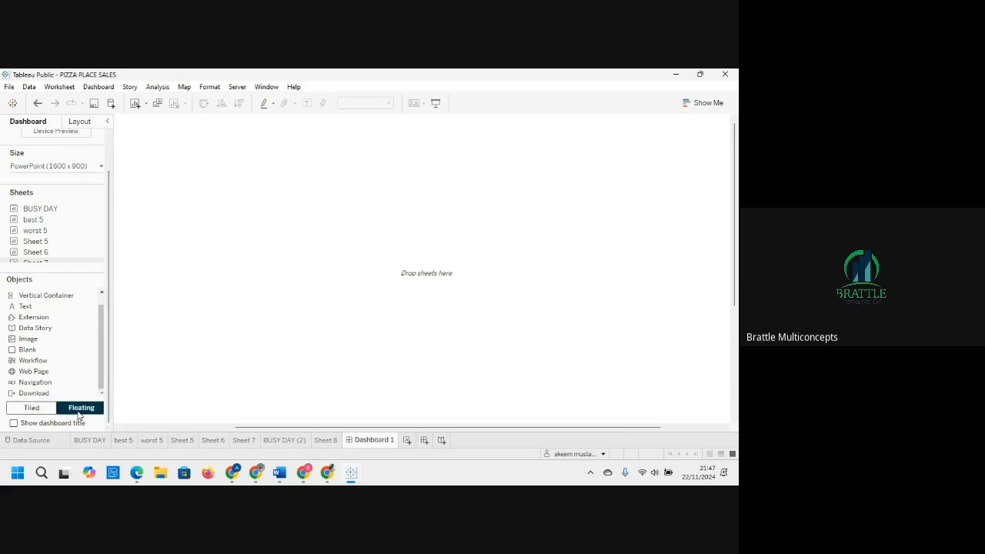
left_click(47, 299)
left_click_drag(48, 299, 377, 270)
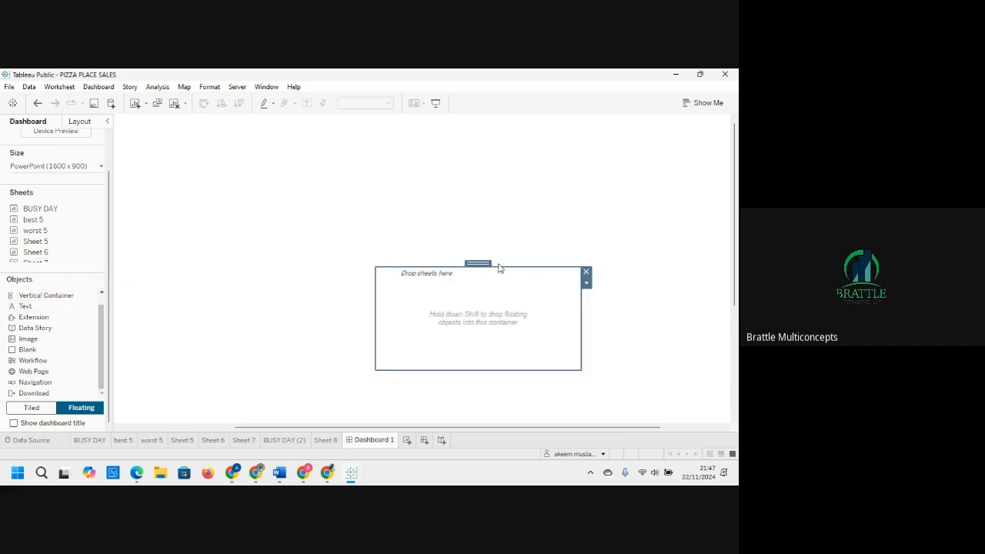
left_click(585, 272)
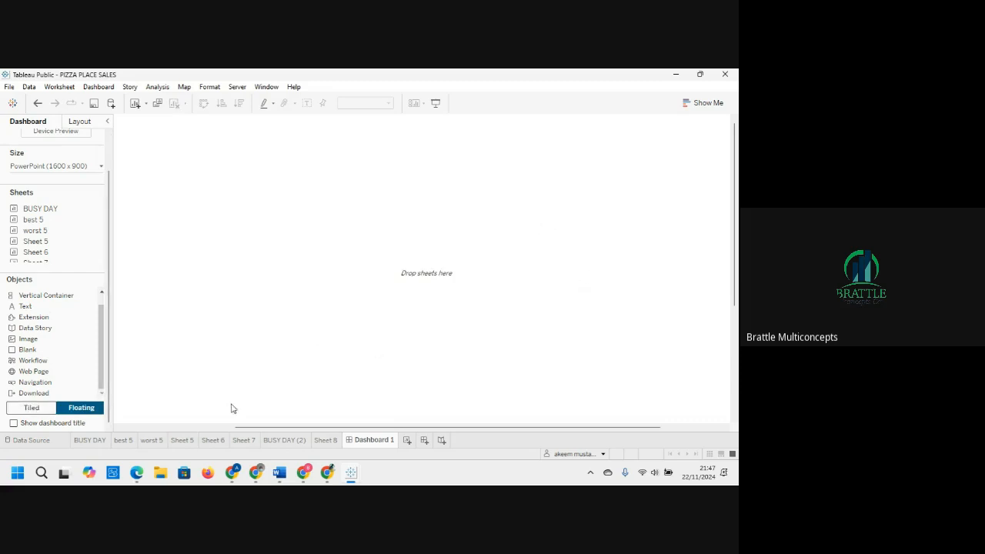
left_click(31, 408)
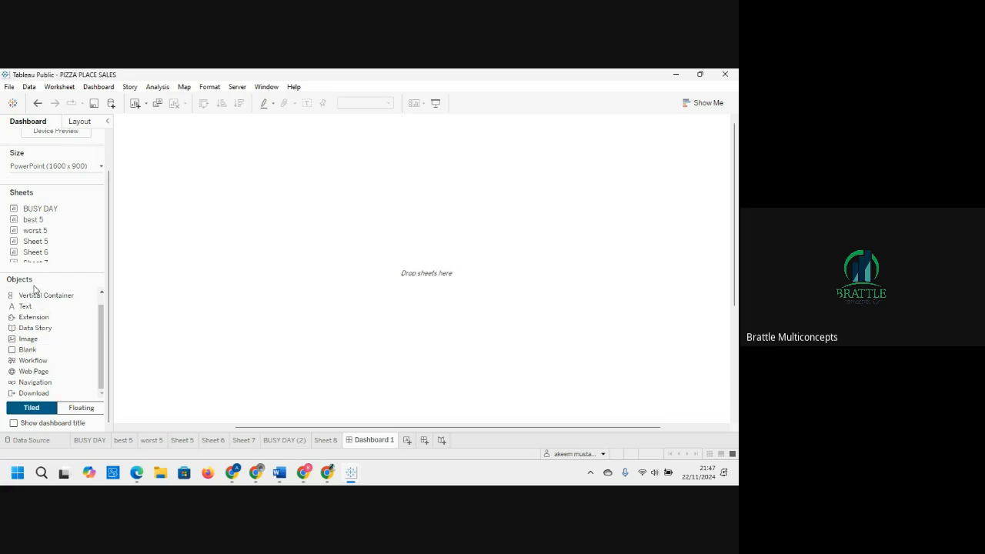
Step: Add tiled vertical and horizontal containers to the empty dashboard canvas
left_click_drag(34, 298, 350, 244)
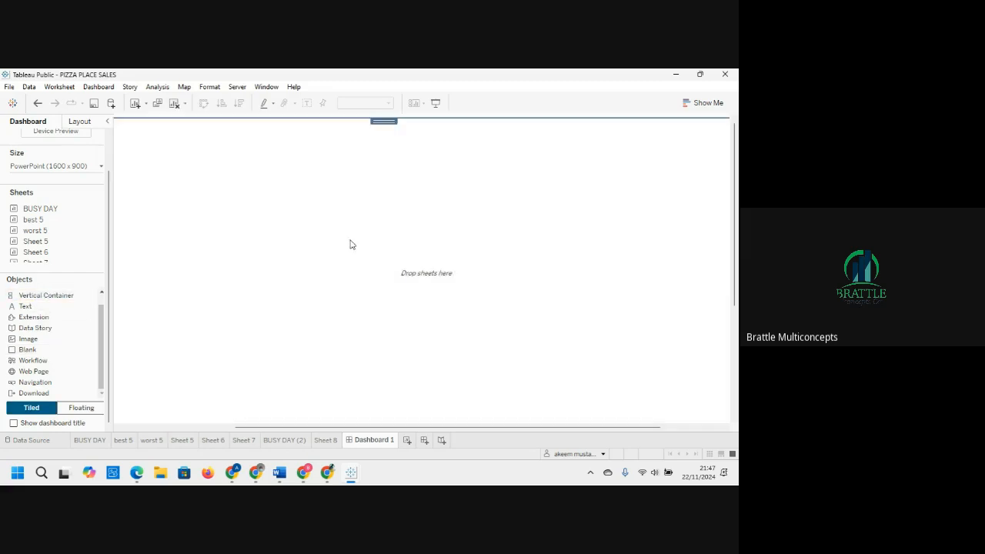
left_click_drag(48, 298, 270, 282)
mouse_move(40, 296)
left_mouse_down()
mouse_move(120, 282)
mouse_move(463, 270)
mouse_move(431, 364)
mouse_move(562, 306)
left_mouse_up()
left_click_drag(100, 327, 103, 282)
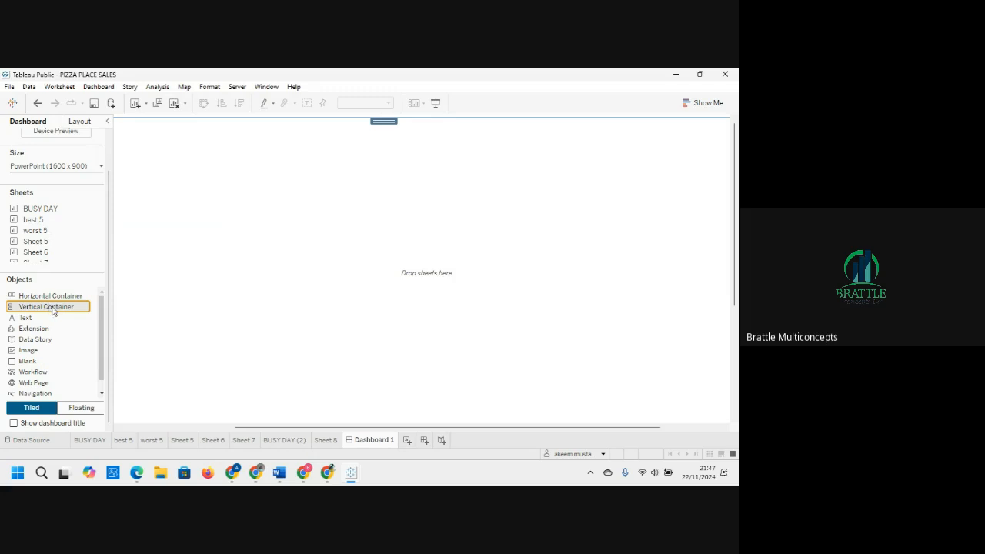
left_click_drag(54, 309, 178, 296)
left_click_drag(236, 283, 275, 347)
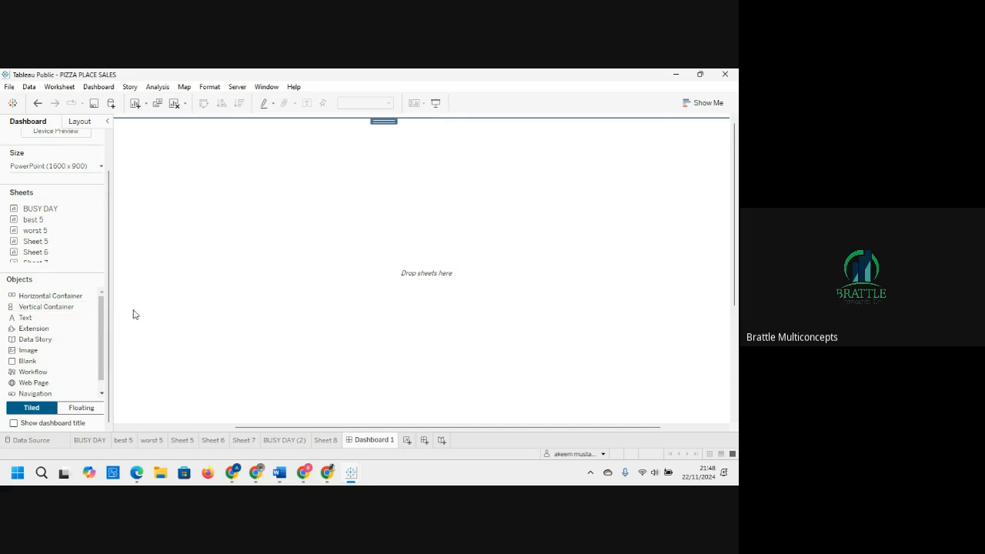
left_click_drag(48, 299, 422, 303)
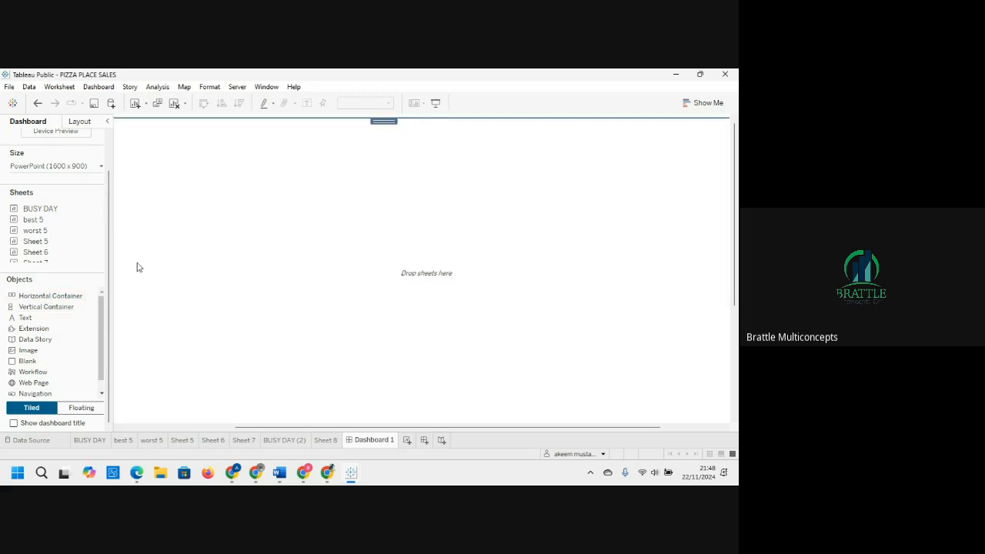
Step: Place the BUSY DAY weekday orders chart on the dashboard and the best 5 table above it
left_click_drag(32, 213, 170, 232)
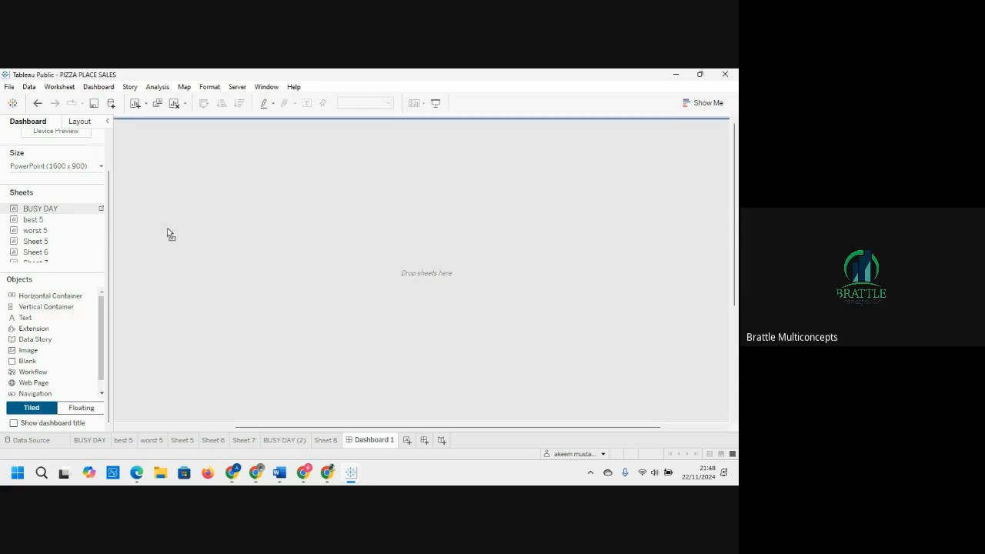
left_click_drag(264, 244, 264, 242)
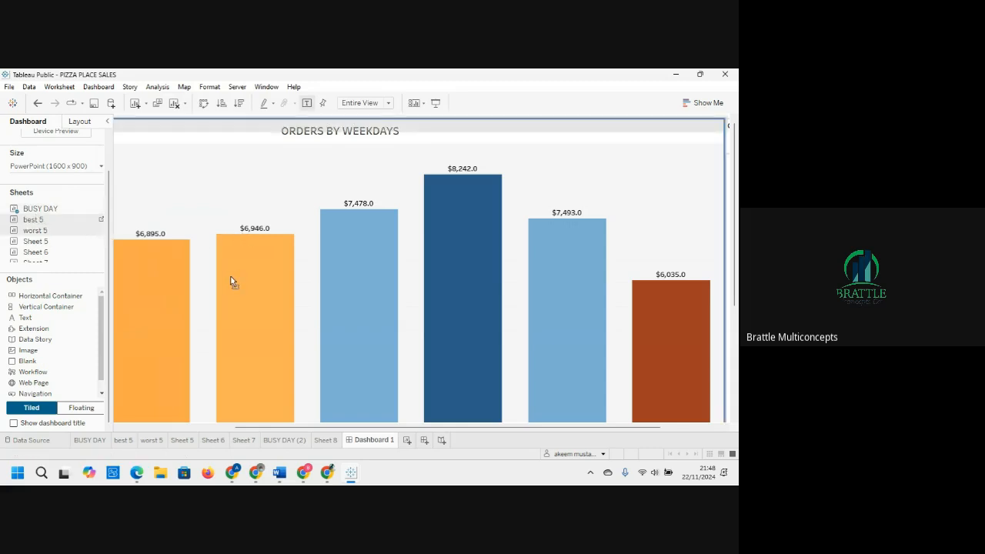
left_click_drag(203, 153, 208, 145)
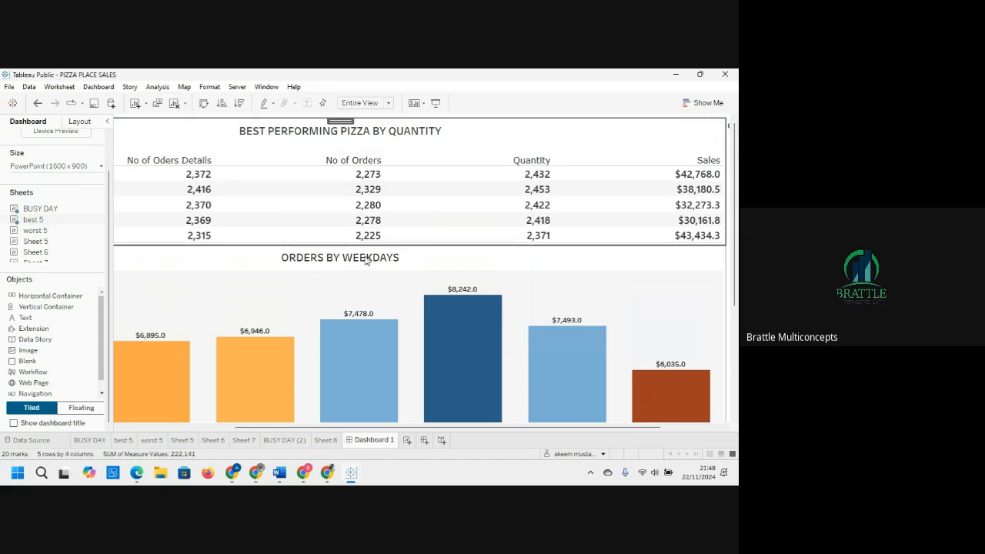
Step: Insert a horizontal container between the best-pizza table and weekday chart, and drop the hourly utilisation heatmap sheet into it
mouse_move(389, 338)
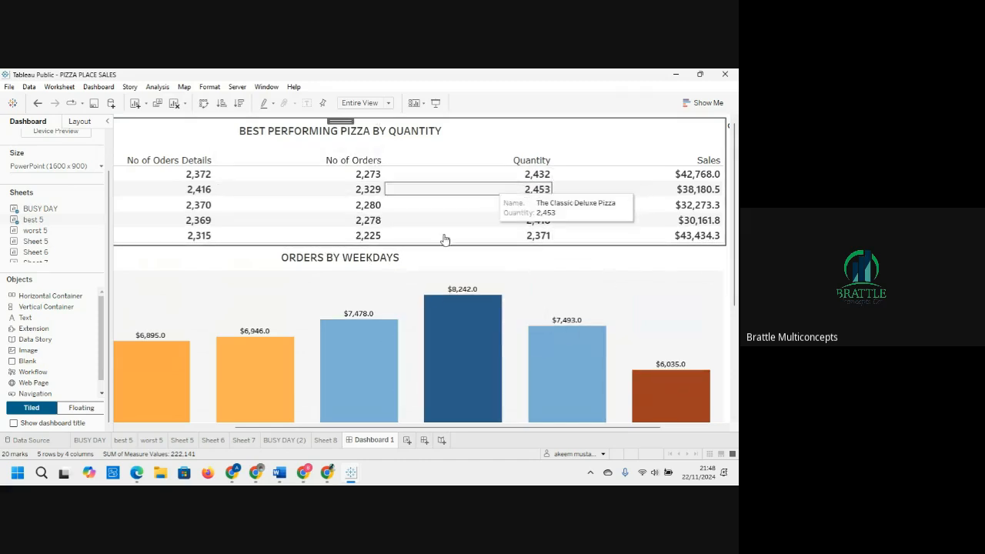
mouse_move(388, 178)
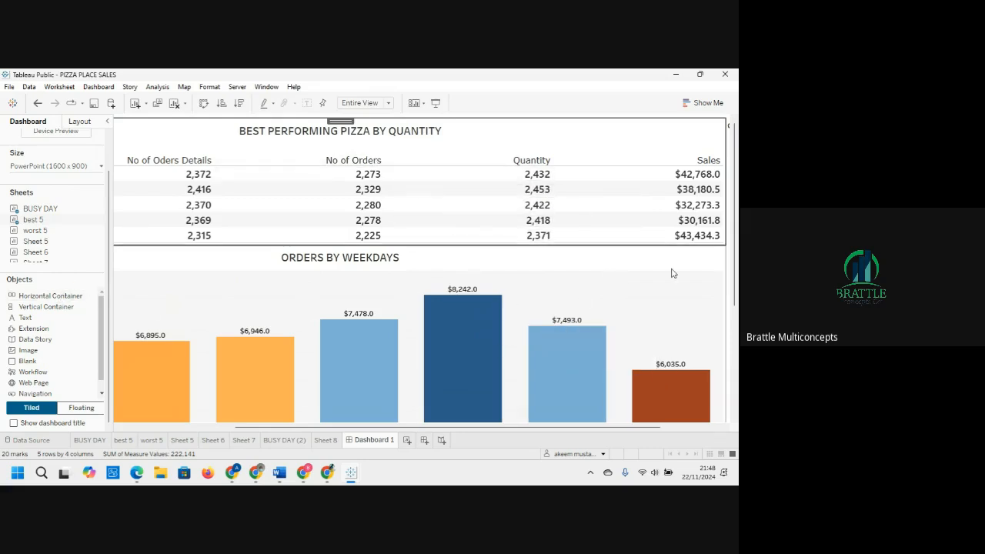
scroll(737, 254, "down", 5)
scroll(736, 254, "up", 2)
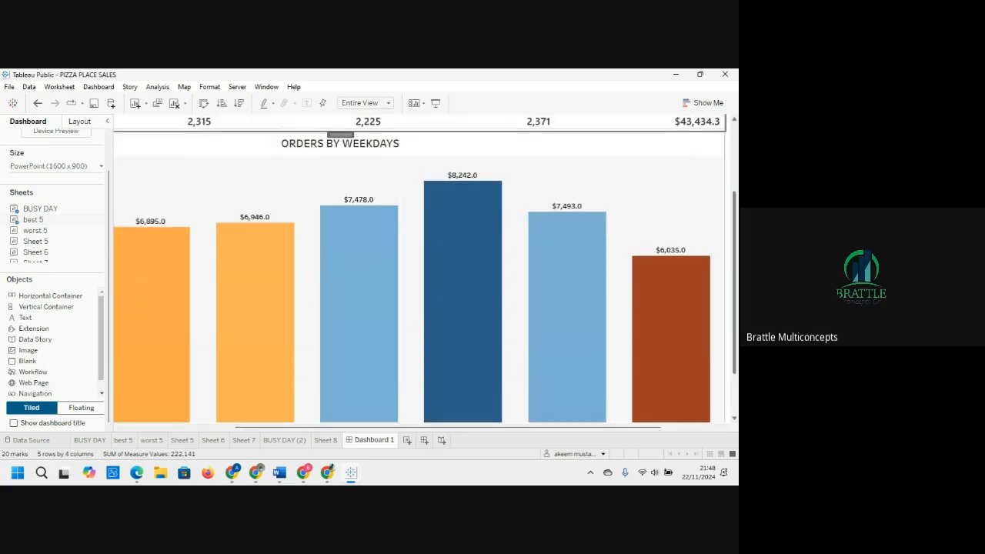
scroll(736, 253, "up", 3)
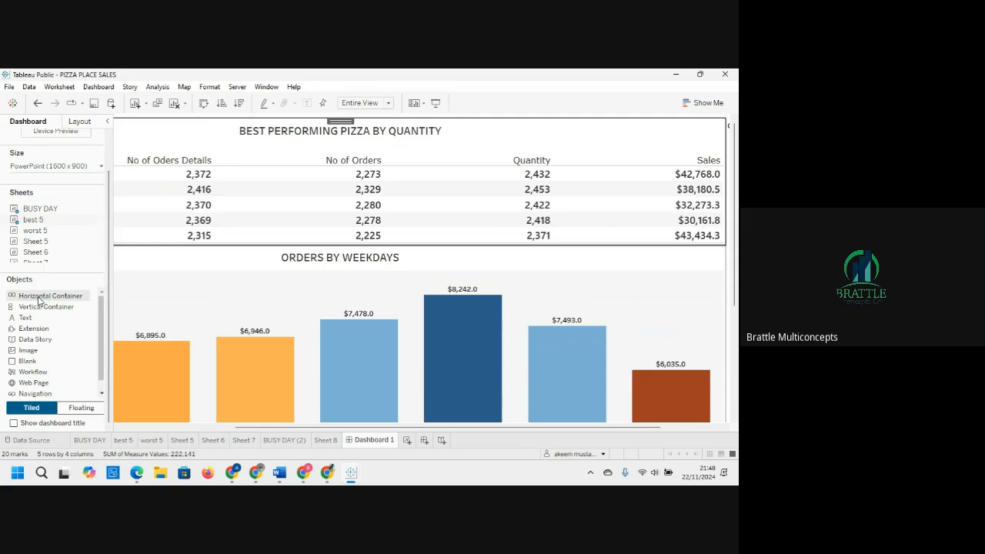
left_click_drag(39, 300, 132, 260)
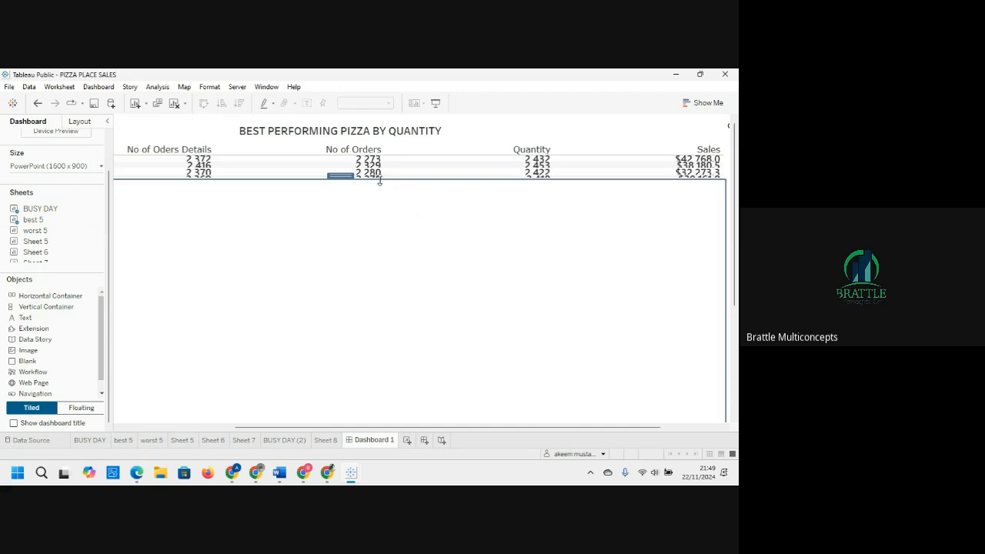
left_click_drag(380, 179, 383, 245)
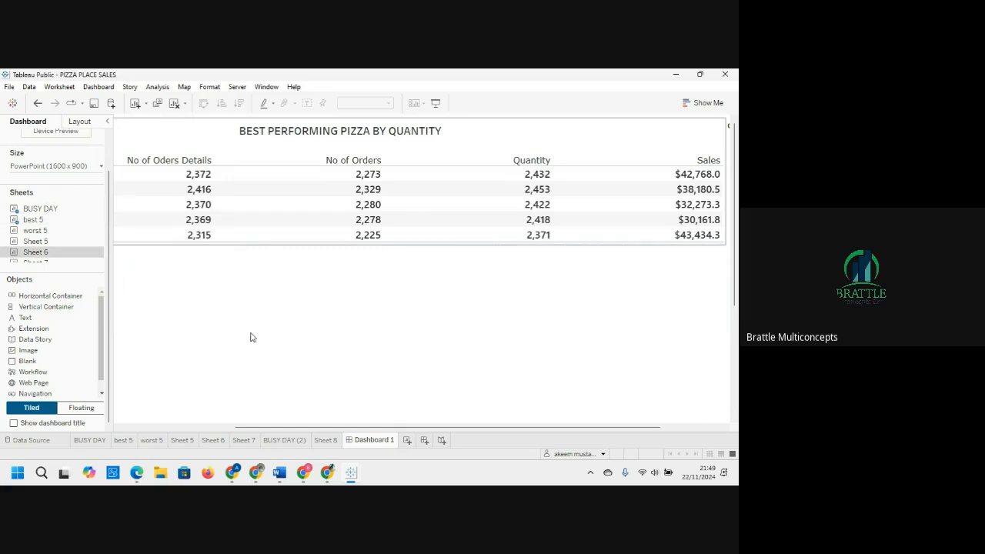
left_click_drag(46, 251, 241, 308)
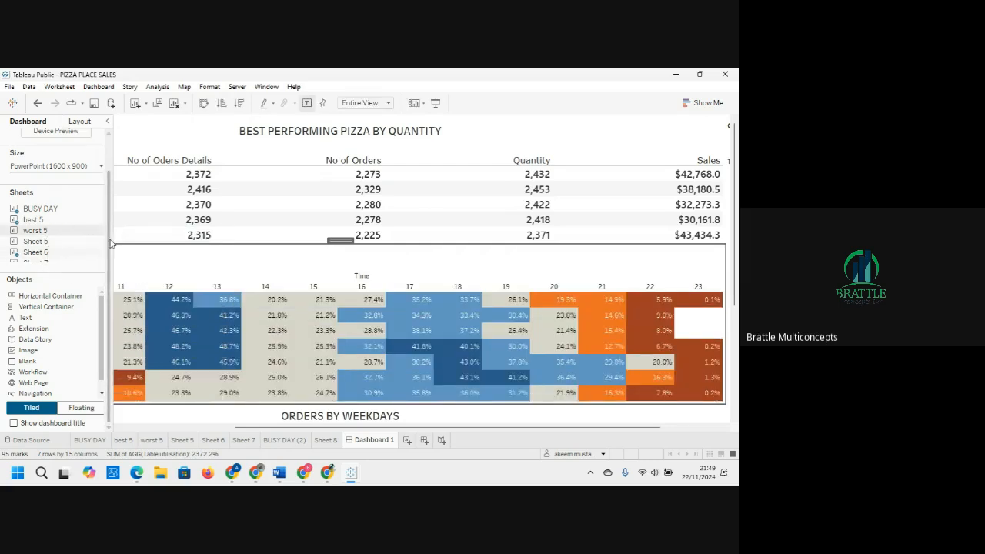
Step: Place the worst 5 table on the dashboard below the hourly utilisation heatmap
left_click(48, 243)
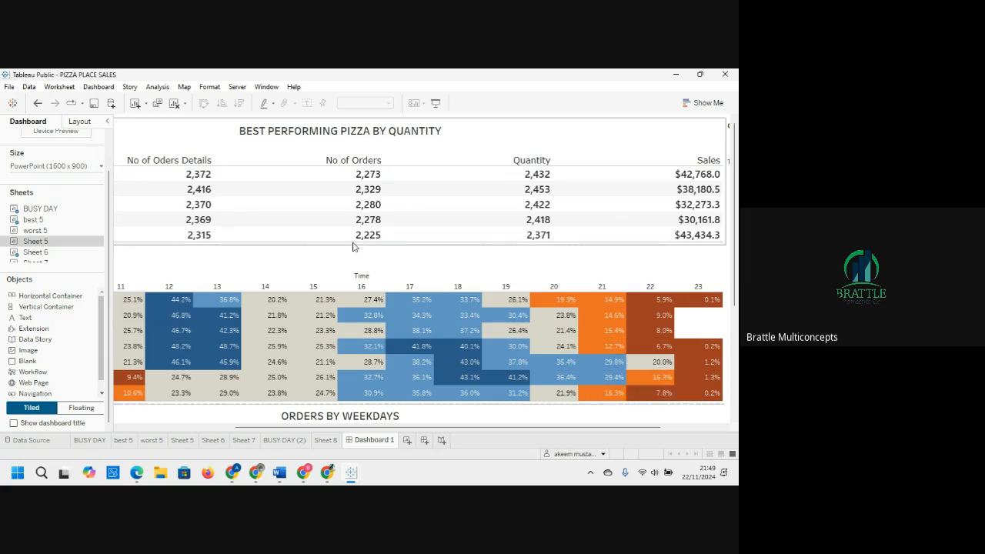
left_click(33, 221)
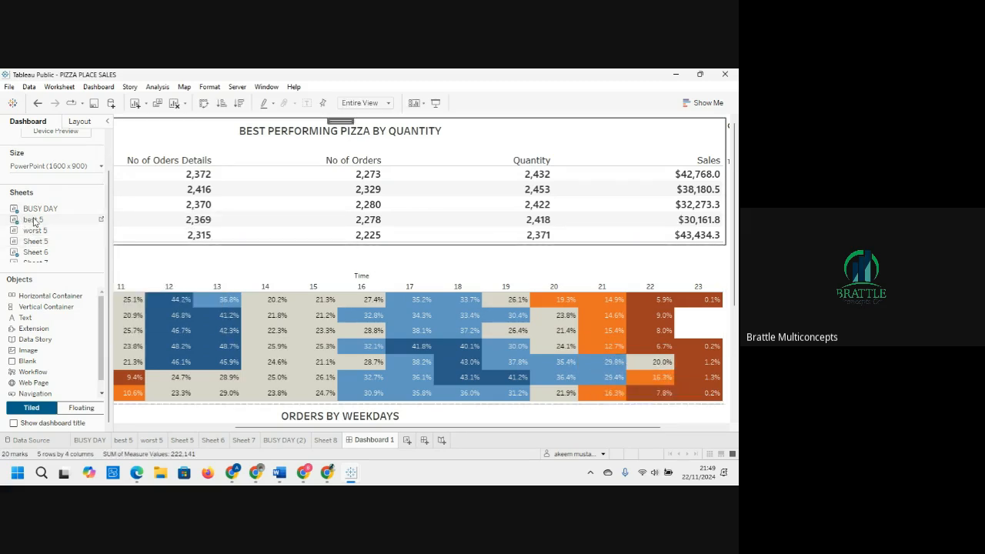
scroll(42, 231, "down", 2)
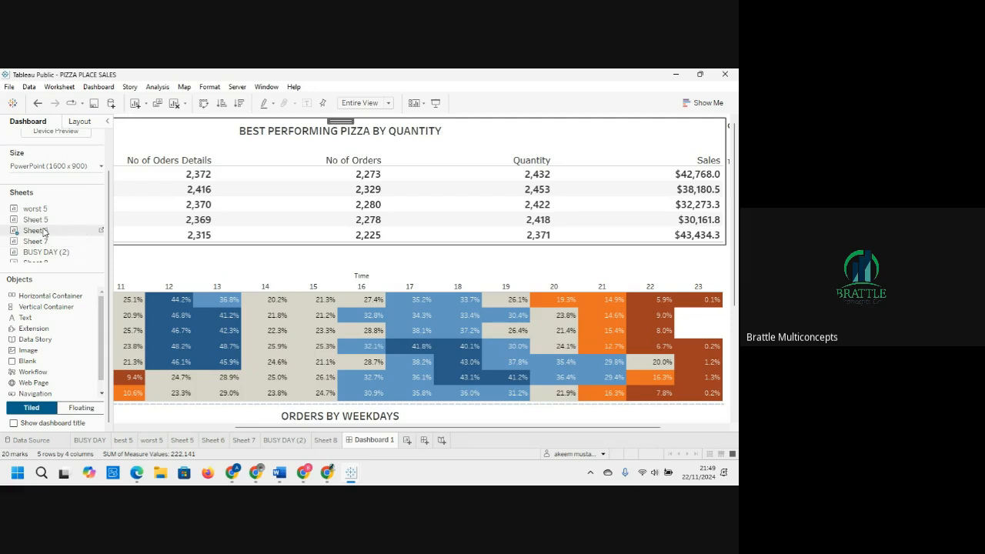
mouse_move(40, 220)
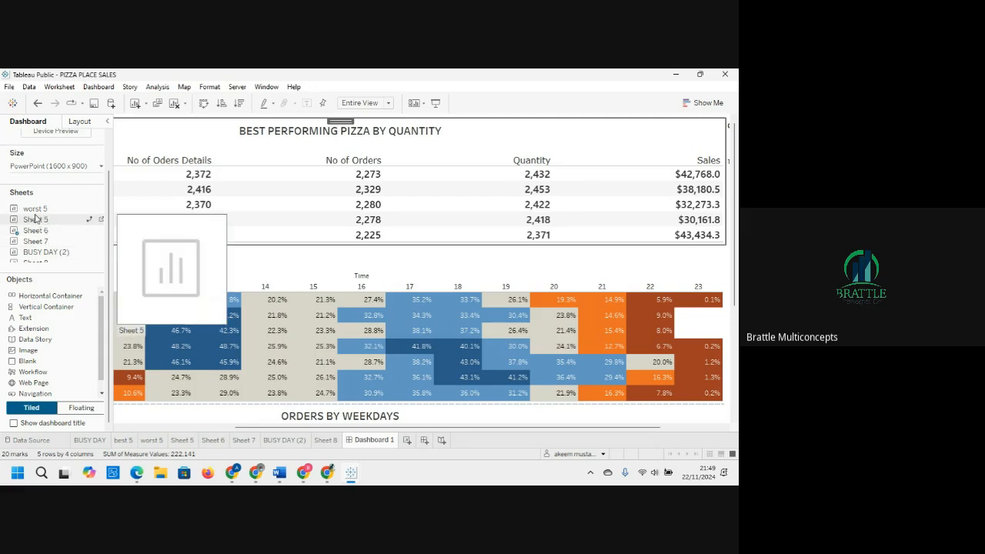
left_click(213, 346)
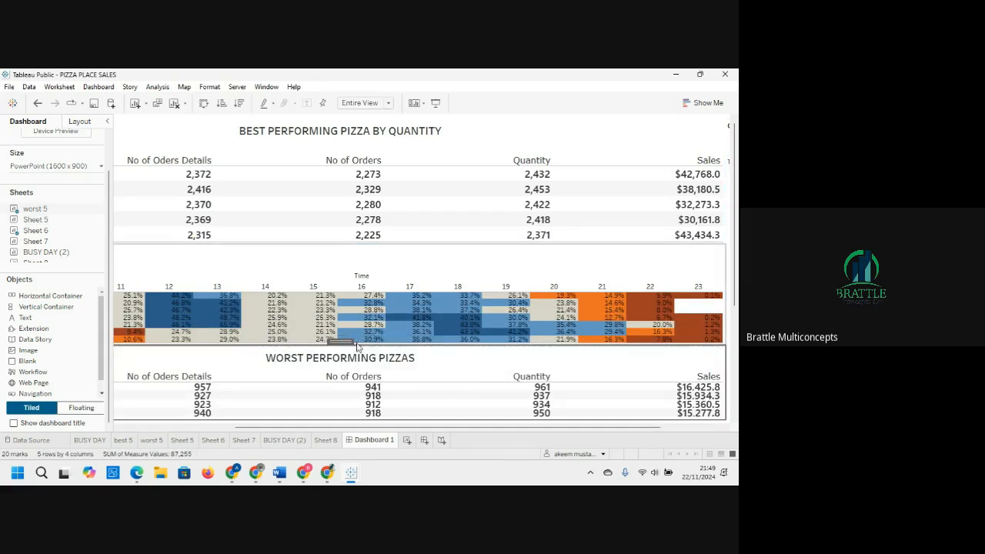
Step: Undo all the recent dashboard changes until the canvas is empty again
left_click(315, 268)
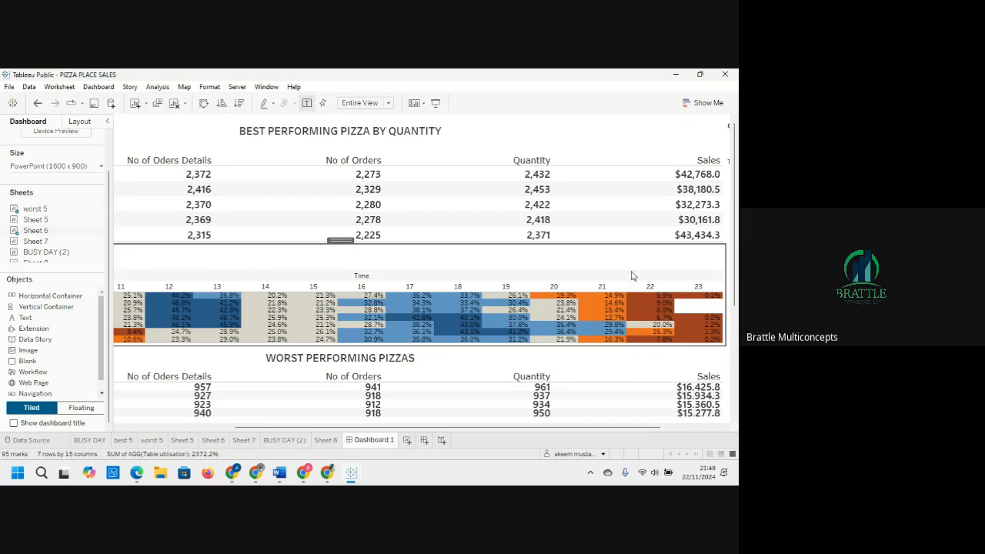
key("ctrl+z")
key("ctrl+z")
key("ctrl+z")
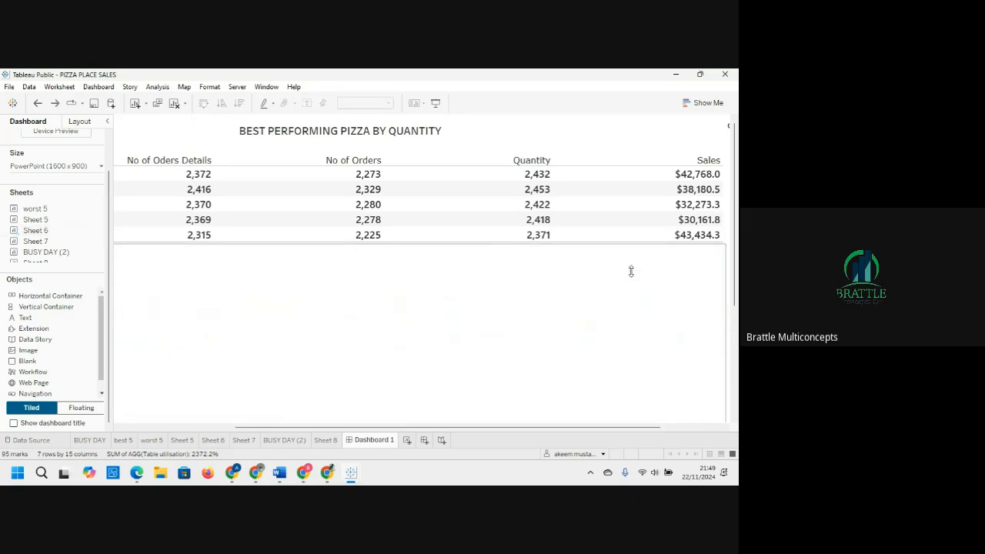
key("ctrl+z")
key("ctrl+z")
key("ctrl+z")
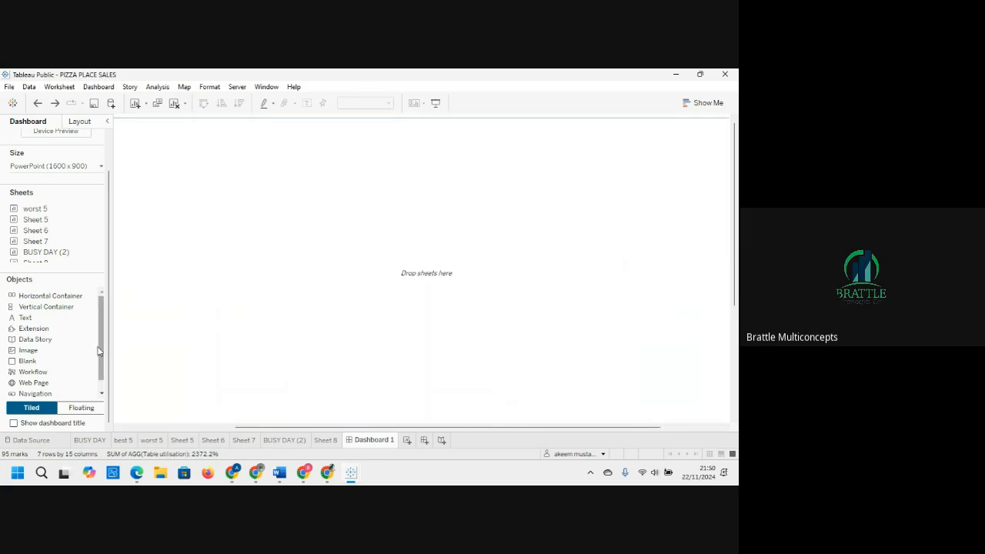
Step: Remove the outer tiled container from the dashboard's item hierarchy
left_click(77, 121)
left_click(44, 345)
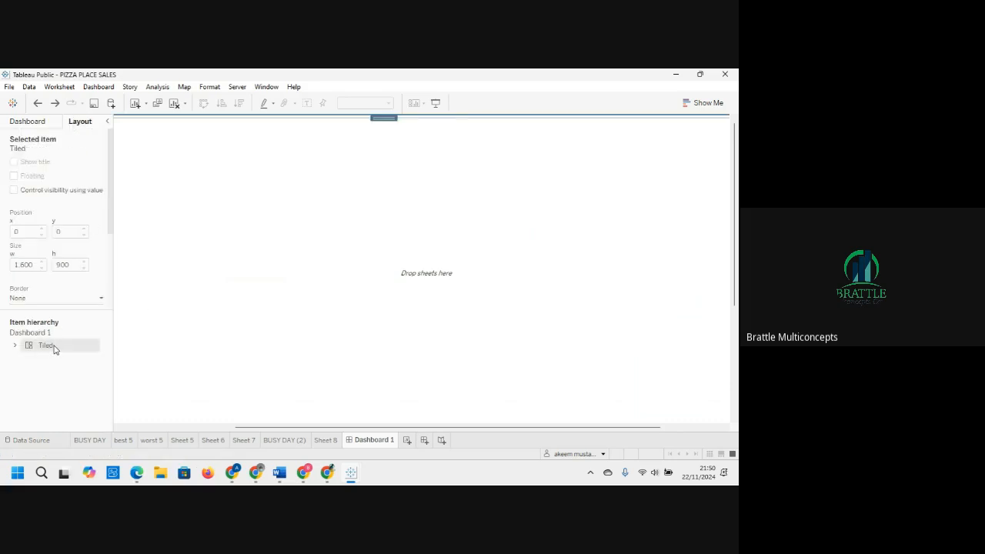
right_click(54, 346)
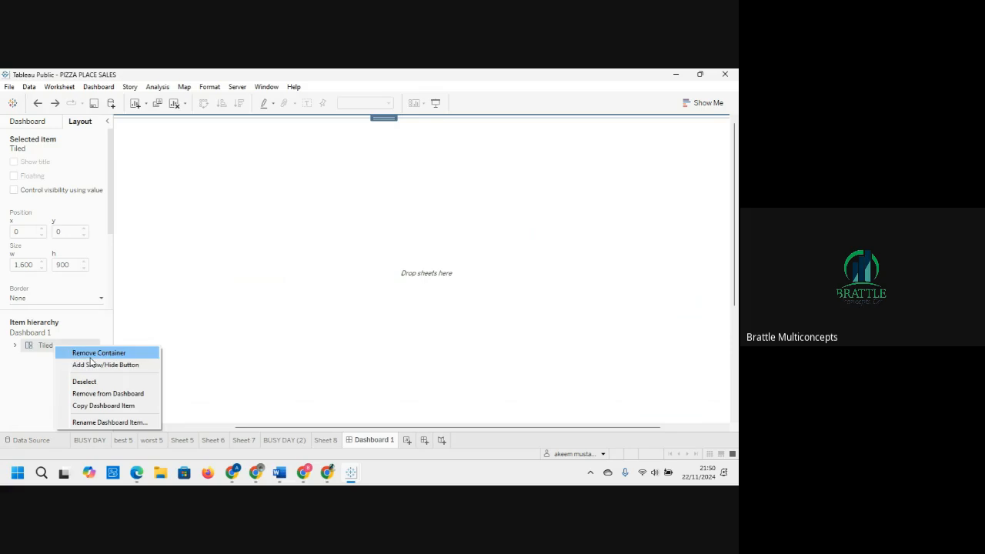
left_click(90, 357)
Step: Remove the remaining vertical and horizontal containers so the dashboard hierarchy holds no items
left_click(56, 346)
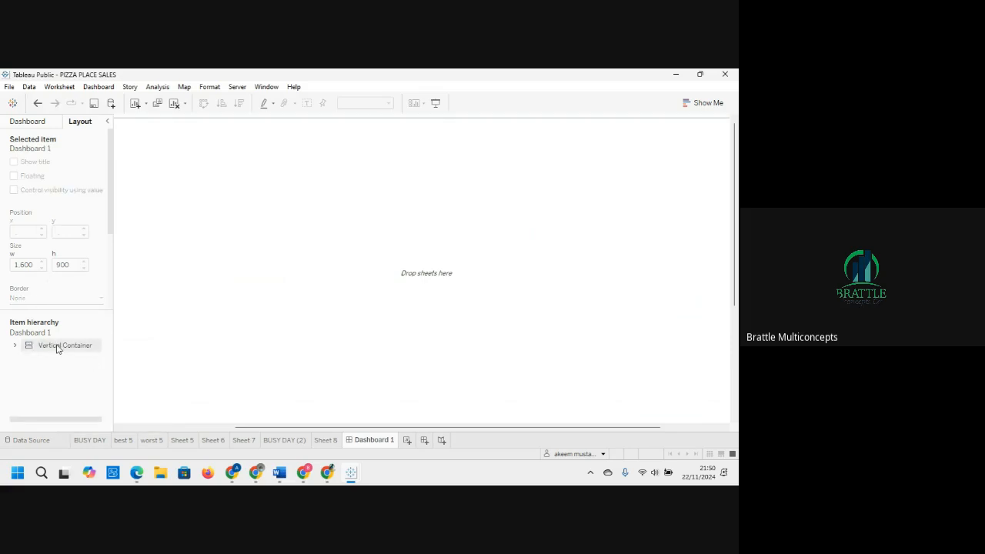
right_click(56, 346)
left_click(103, 354)
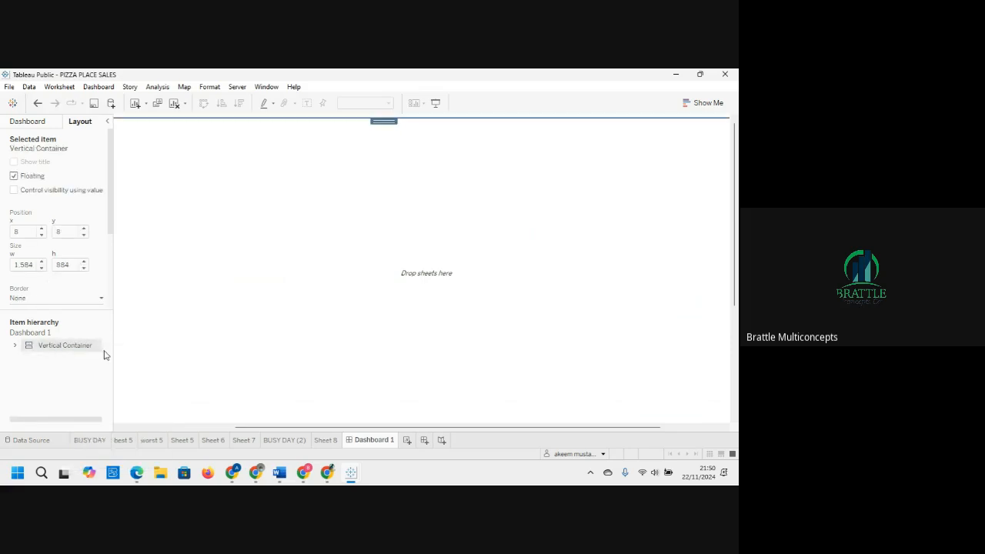
left_click(74, 345)
right_click(67, 345)
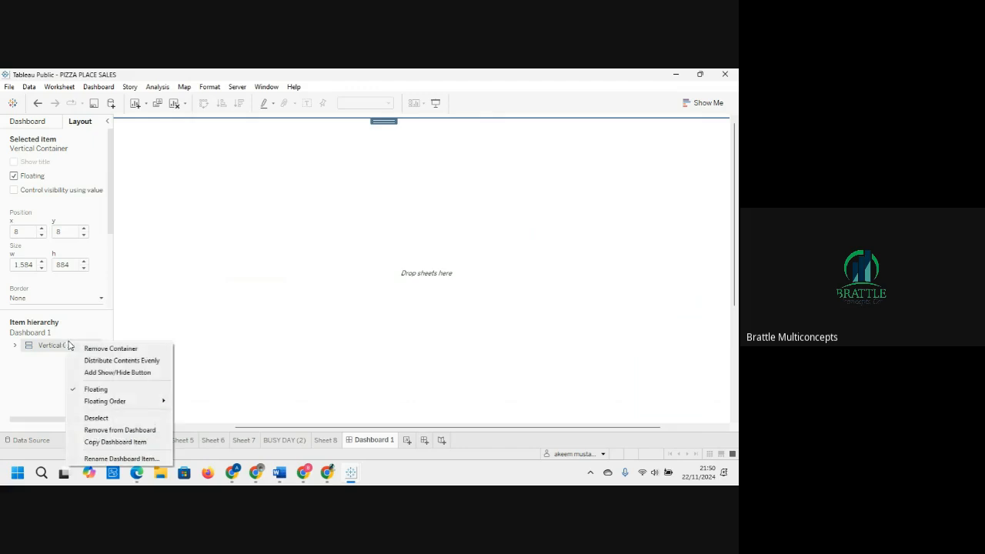
left_click(110, 351)
left_click(62, 346)
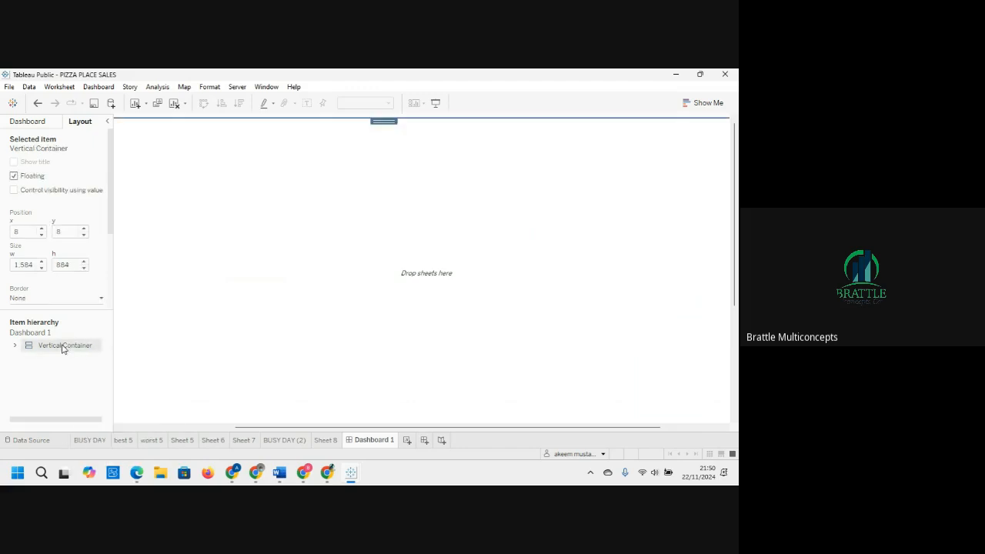
right_click(62, 347)
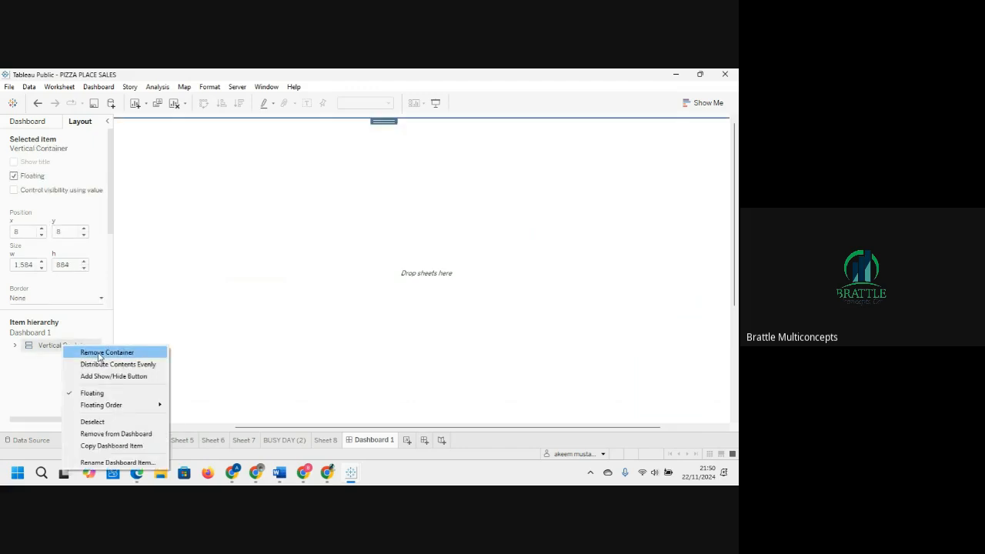
left_click(99, 353)
left_click(69, 345)
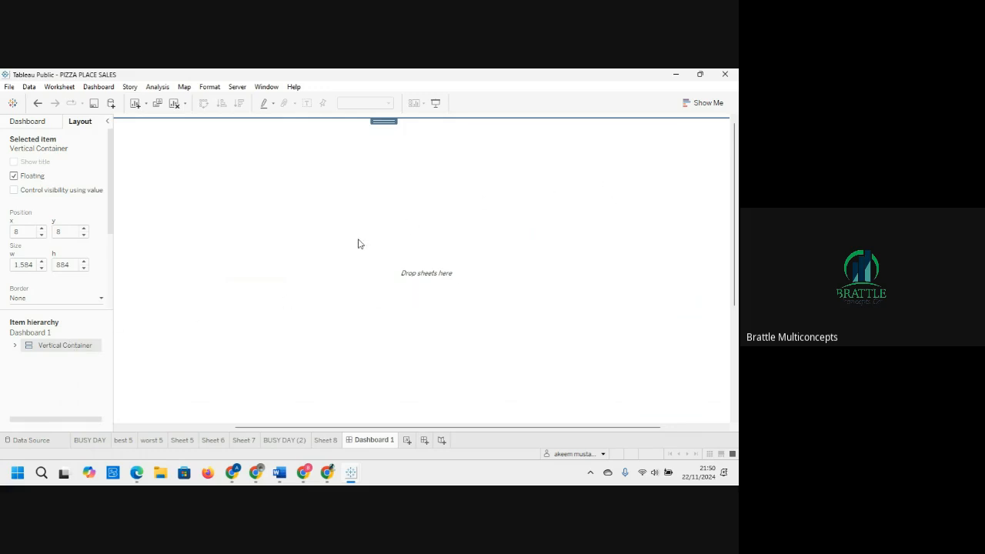
right_click(69, 346)
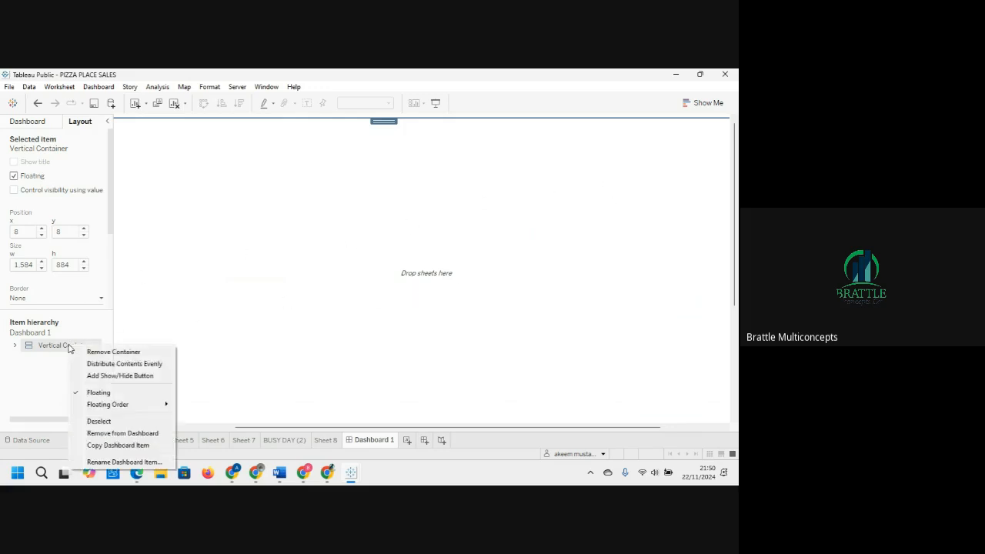
left_click(97, 352)
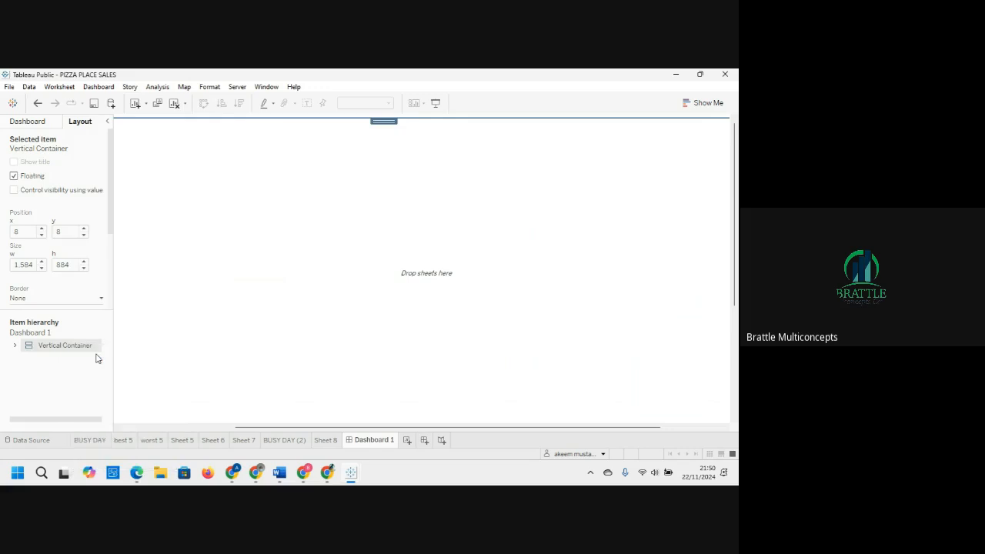
left_click(88, 352)
right_click(89, 352)
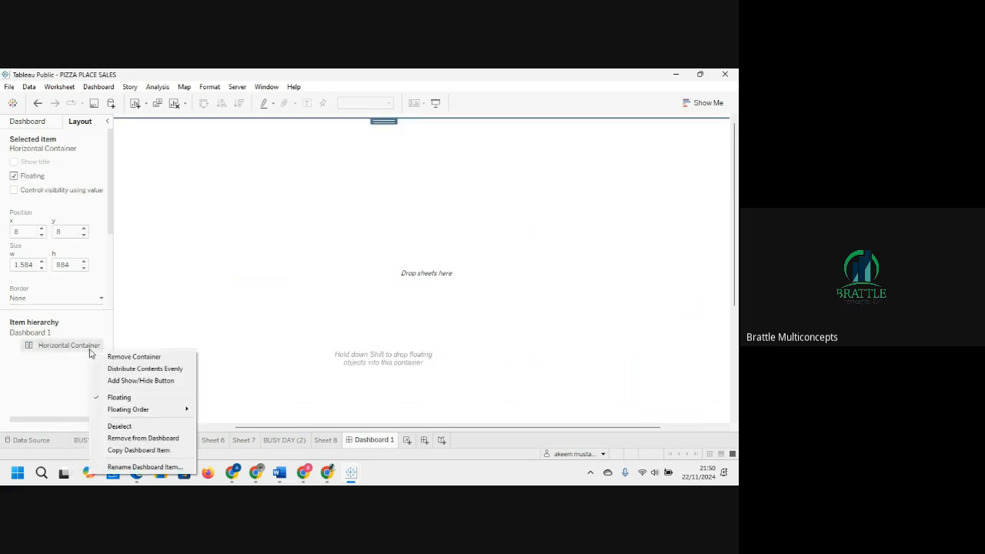
left_click(128, 355)
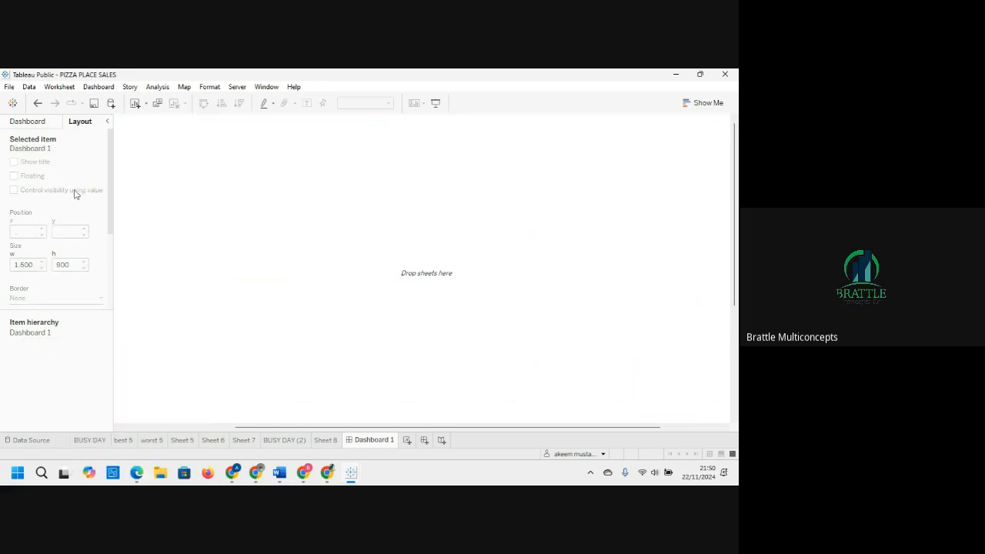
Step: Add a tiled vertical container to the canvas with a horizontal container nested inside it
left_click(42, 125)
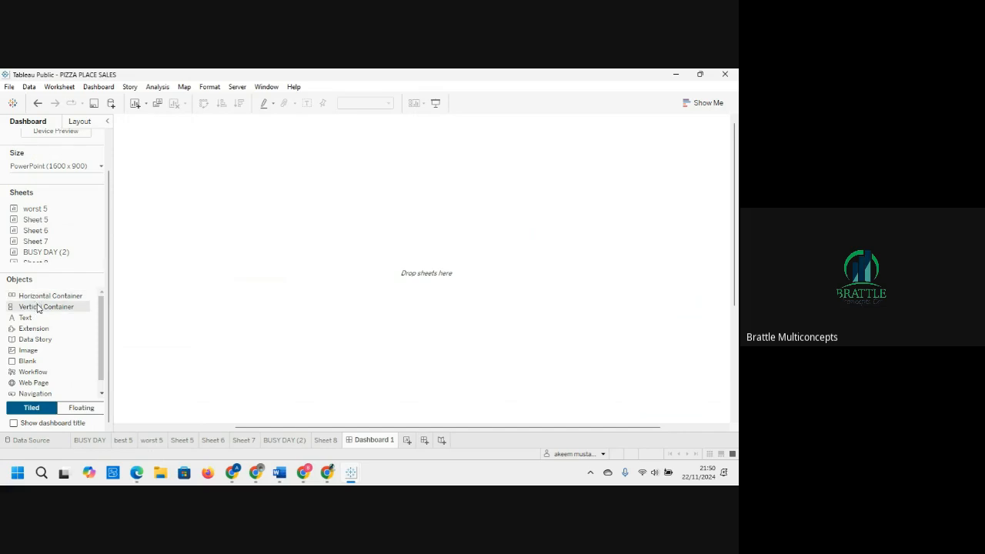
left_click_drag(38, 309, 237, 296)
left_click_drag(323, 299, 323, 299)
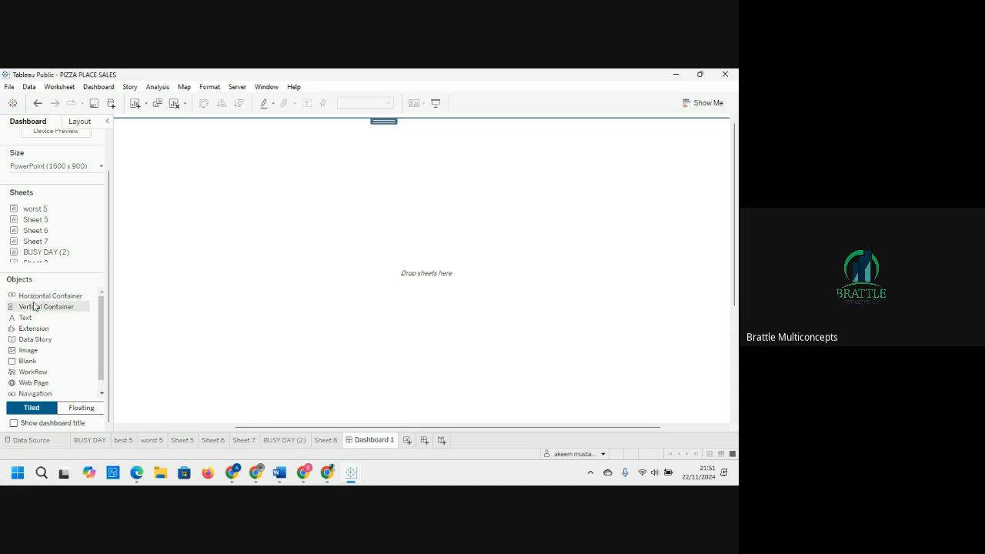
left_click_drag(36, 298, 276, 204)
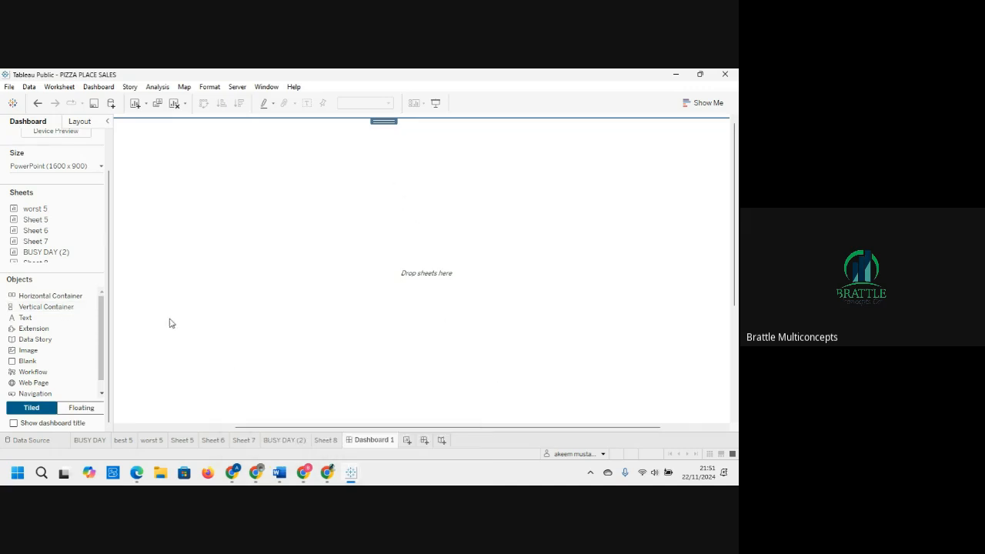
left_click(79, 122)
left_click(15, 345)
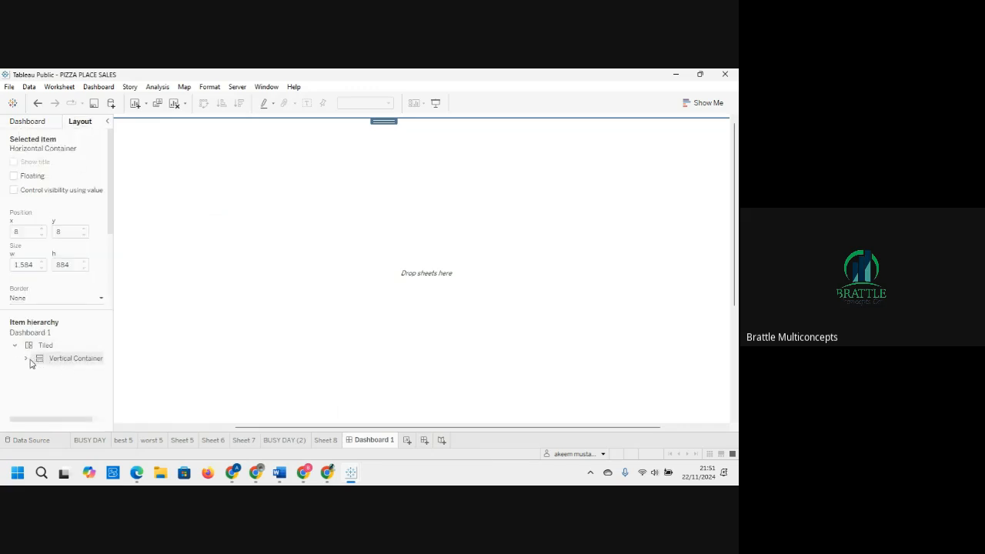
left_click(25, 359)
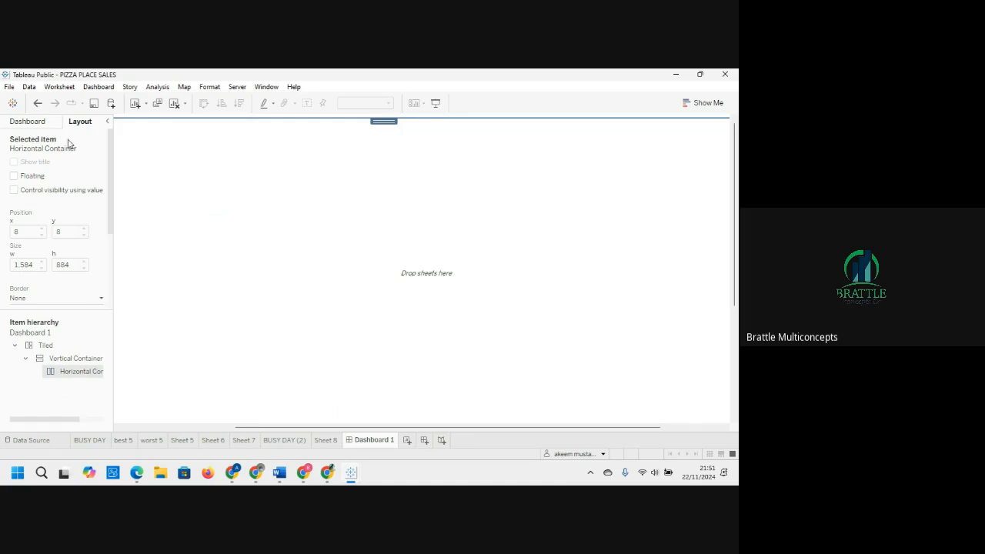
Step: Add another horizontal container near the bottom of the dashboard canvas
left_click(44, 125)
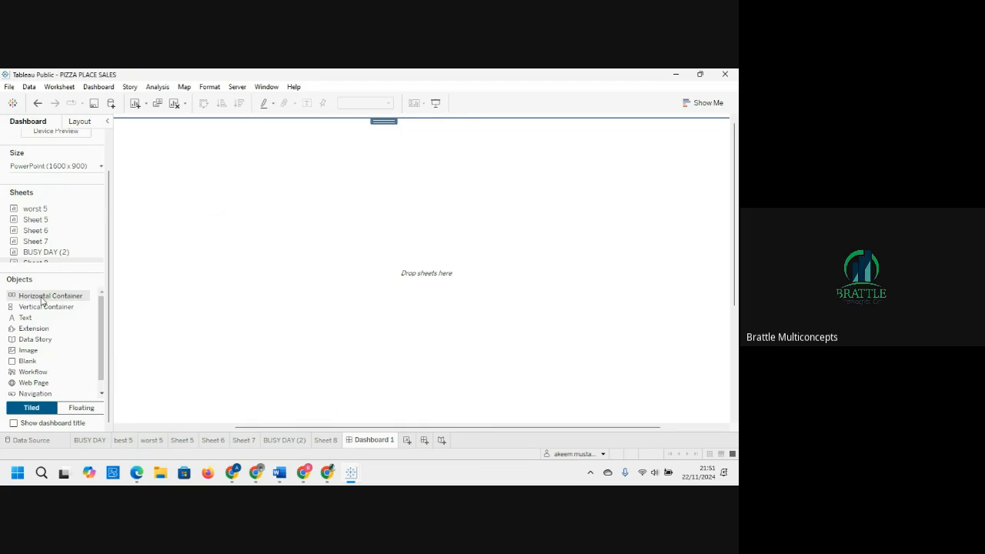
left_click_drag(42, 300, 296, 396)
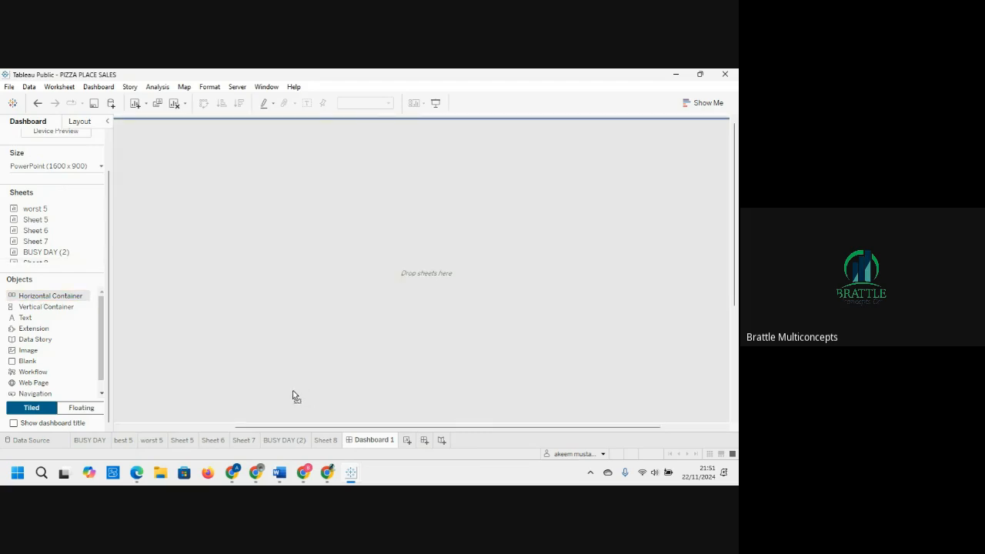
left_click_drag(273, 402, 270, 400)
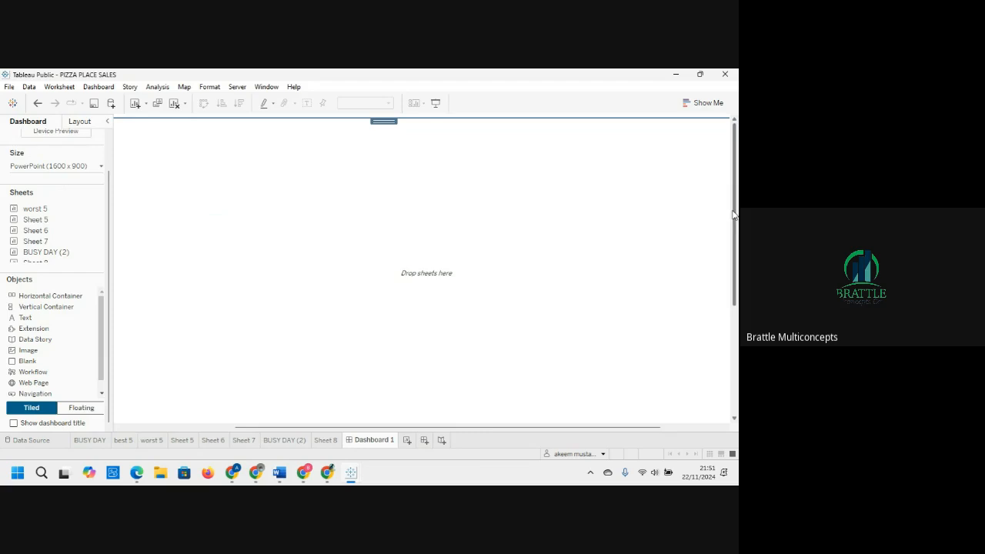
left_click_drag(733, 215, 737, 374)
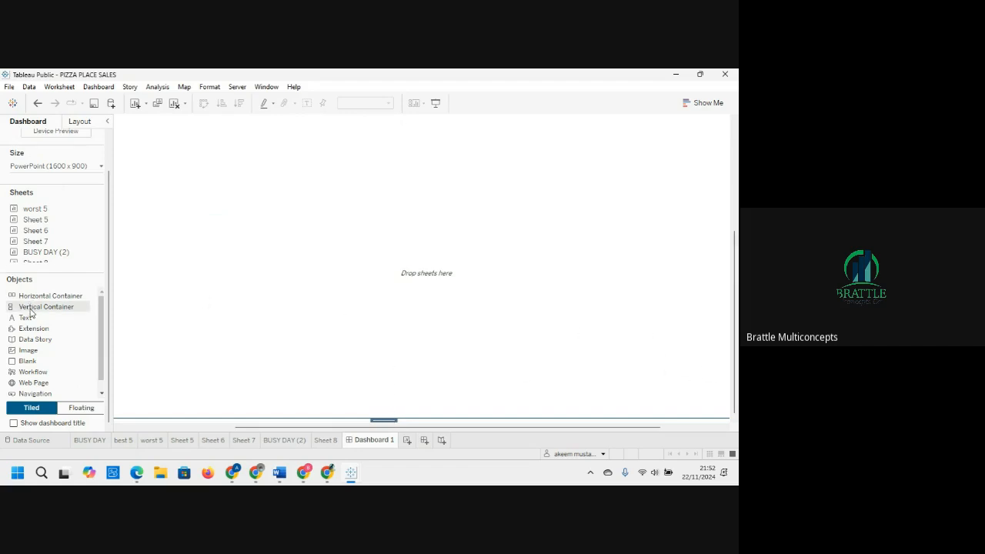
left_click_drag(33, 307, 296, 181)
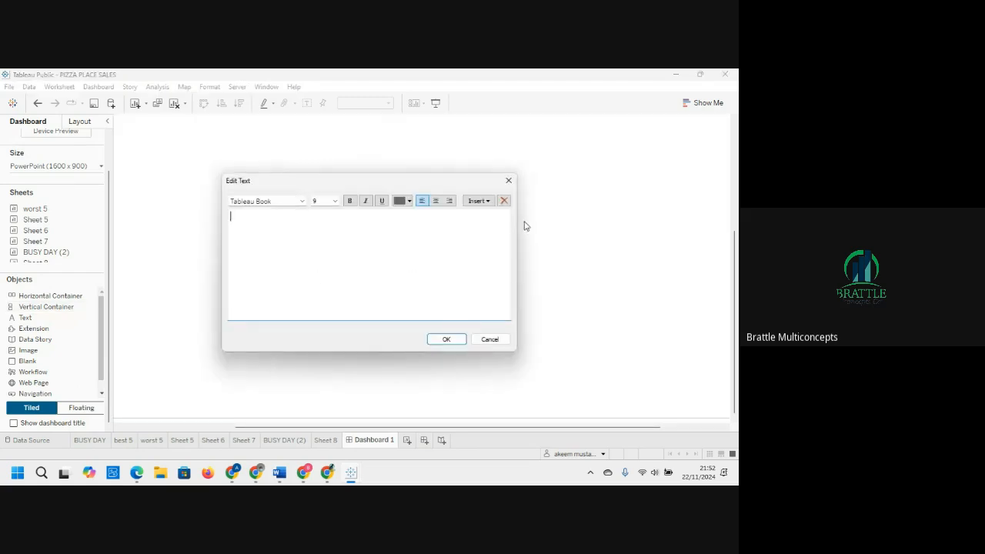
left_click(508, 181)
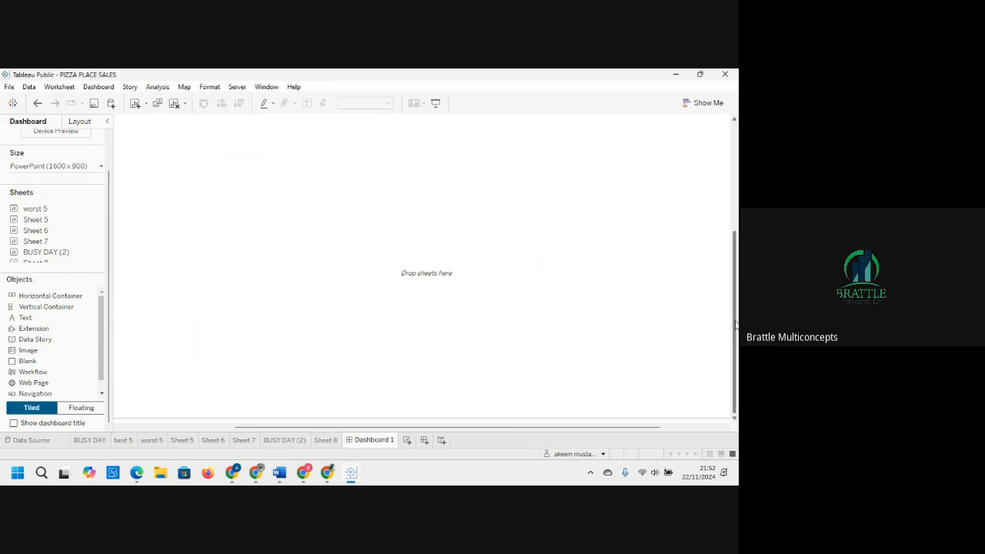
left_click_drag(735, 331, 730, 198)
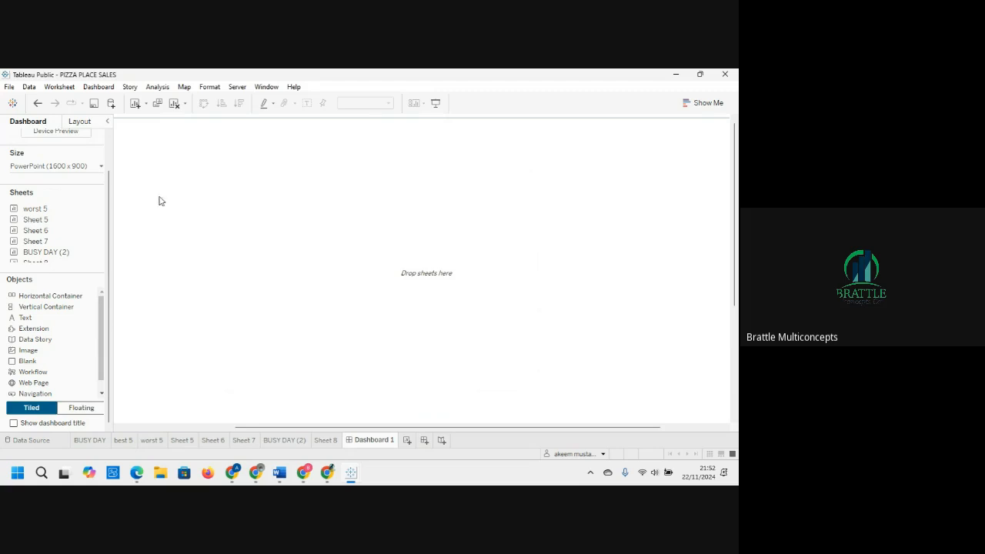
Step: Collapse the dashboard side pane to widen the canvas
left_click(109, 123)
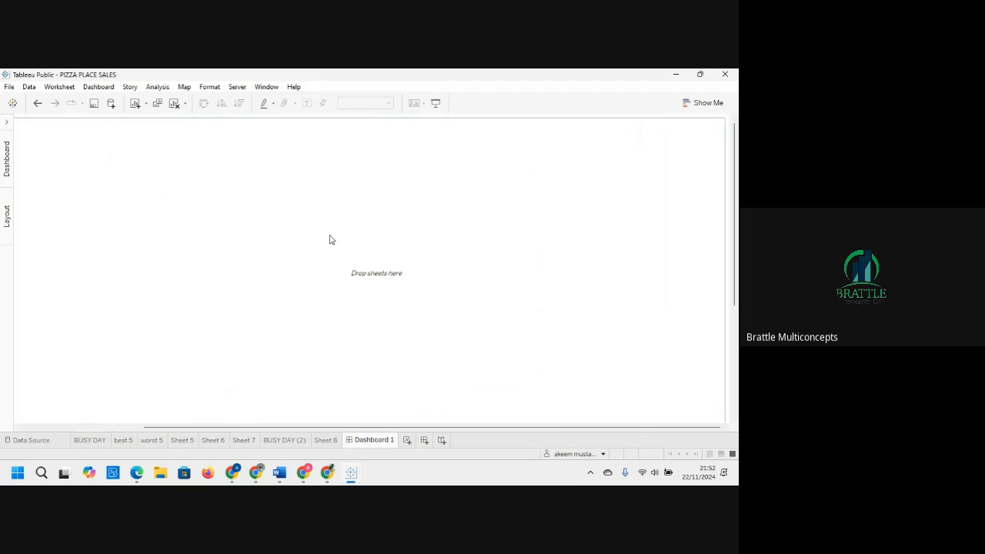
left_click(8, 124)
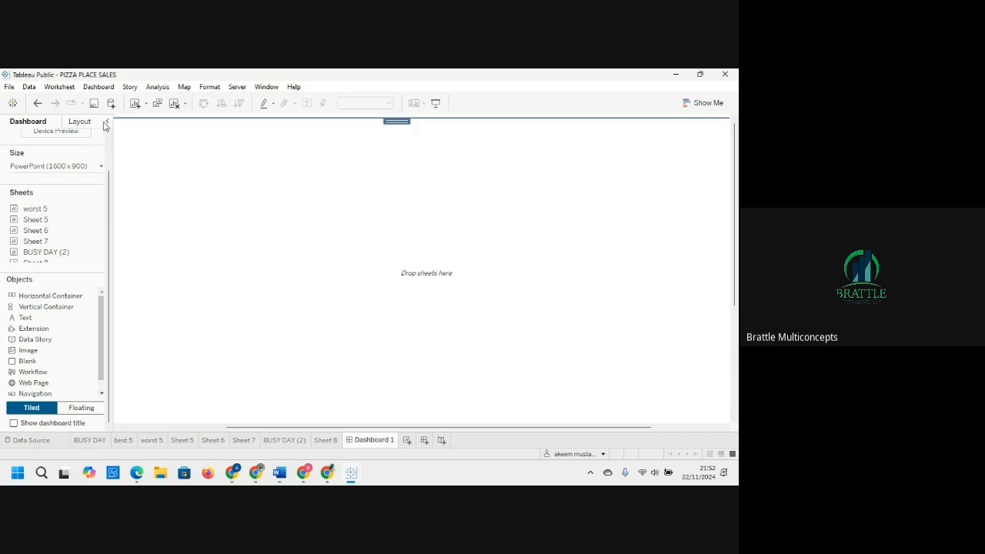
left_click(108, 123)
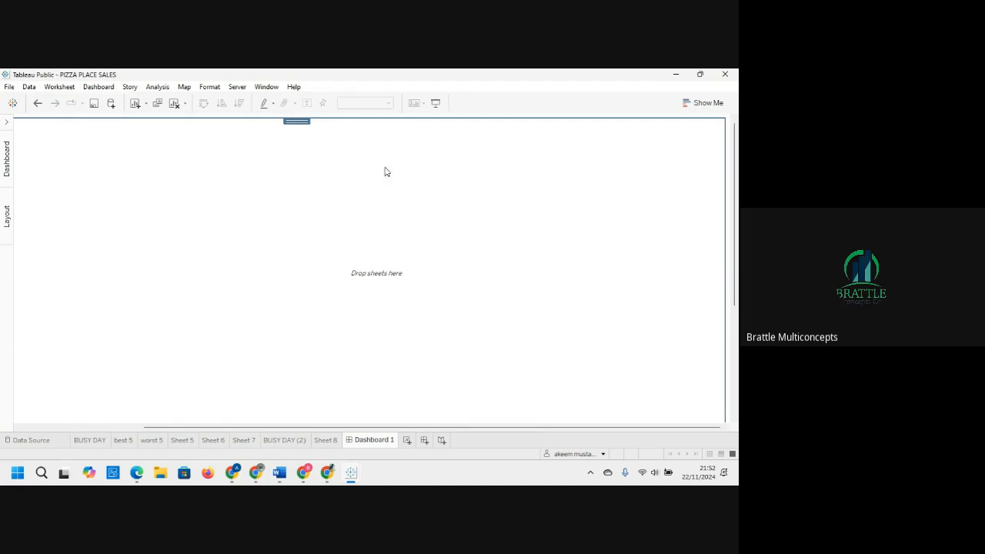
Step: Reopen the dashboard pane and remove the nested horizontal container from the item hierarchy
left_click(6, 125)
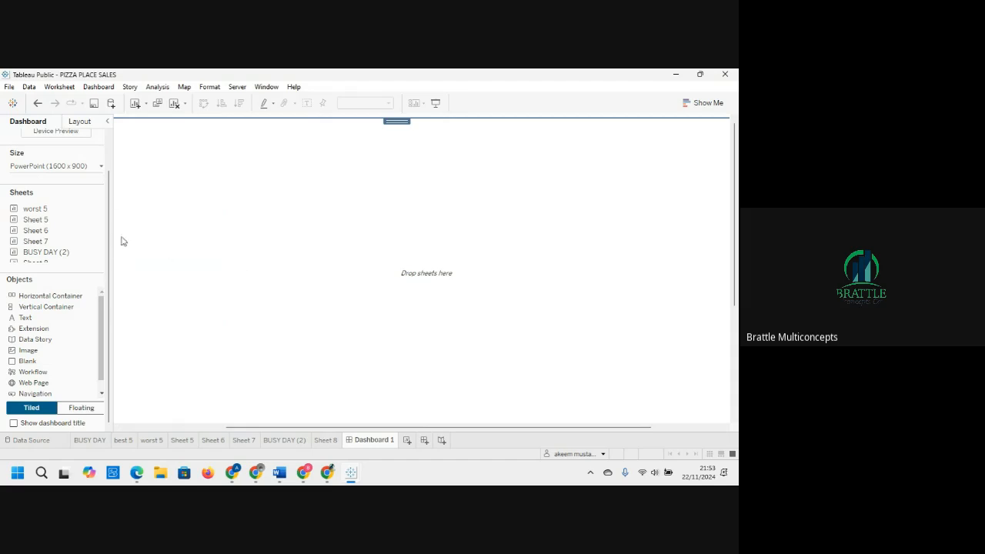
left_click(75, 123)
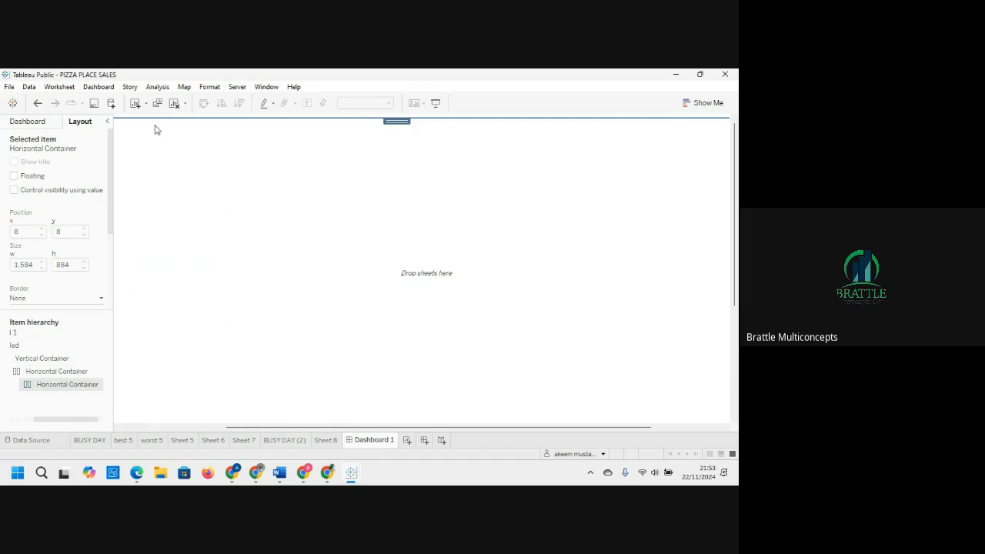
right_click(88, 386)
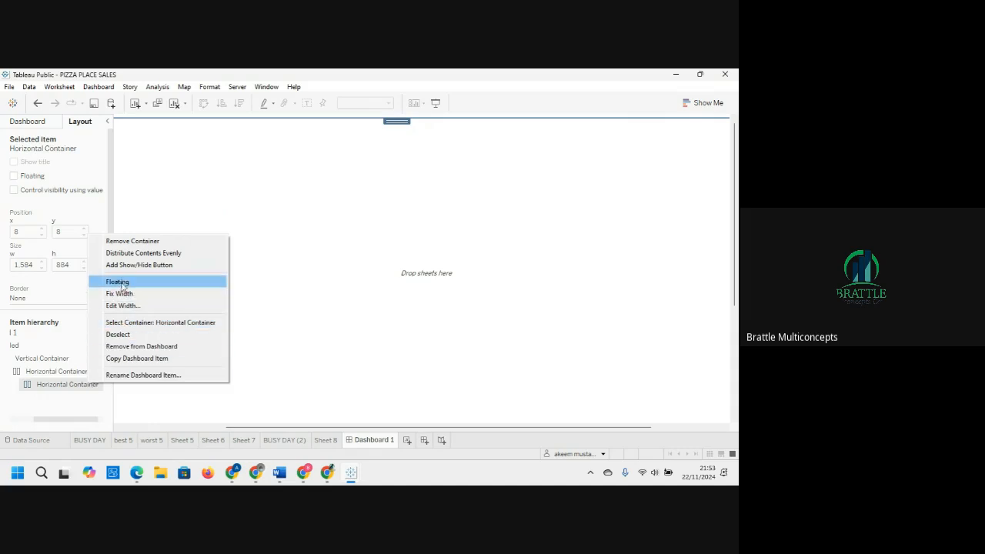
left_click(131, 241)
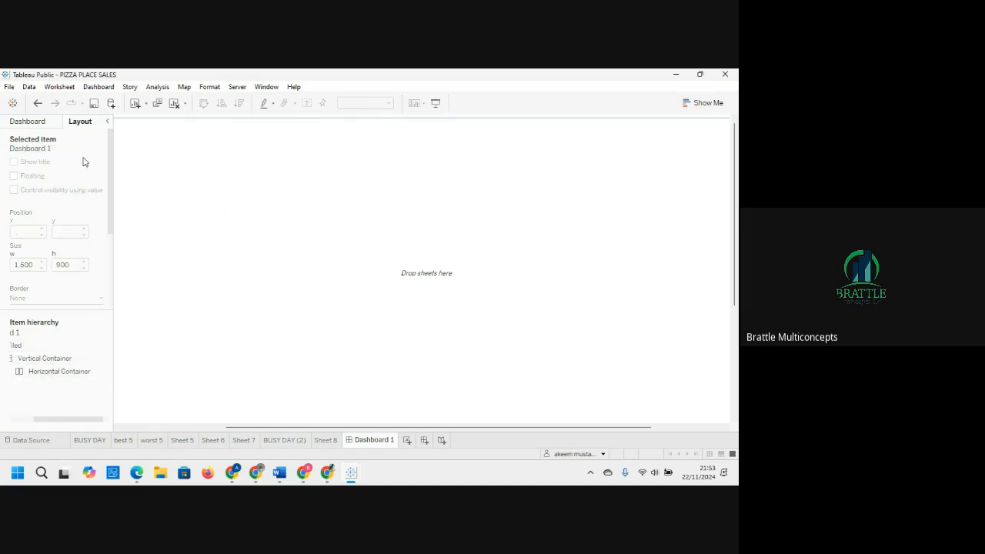
Step: Add a new horizontal container to the canvas and set it to floating
left_click(27, 124)
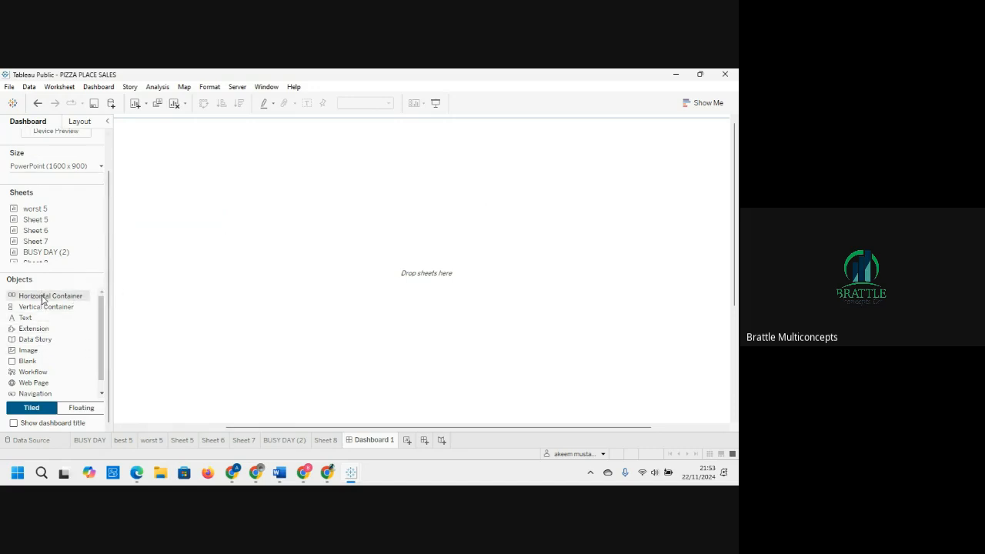
left_click_drag(42, 298, 135, 327)
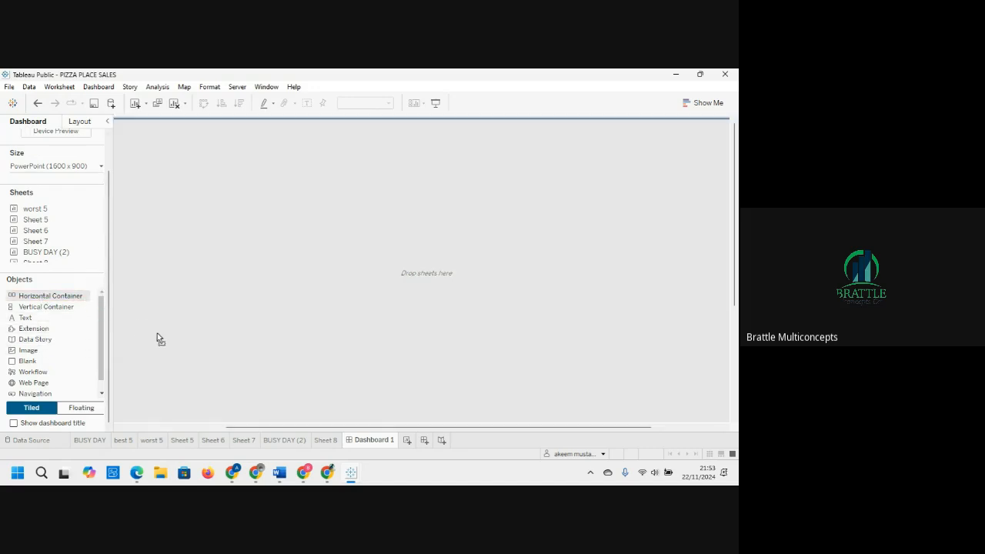
left_click_drag(172, 373, 238, 143)
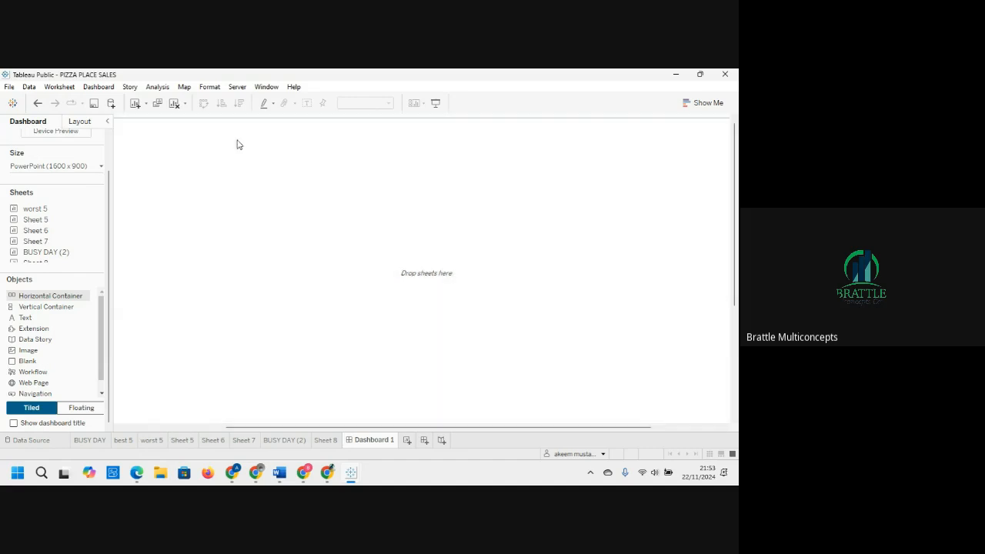
right_click(404, 122)
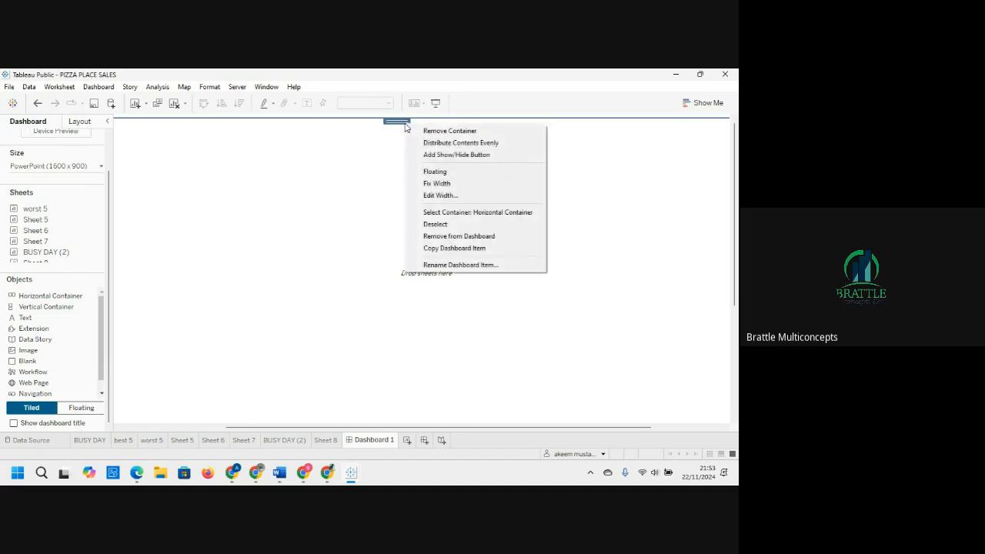
left_click(450, 173)
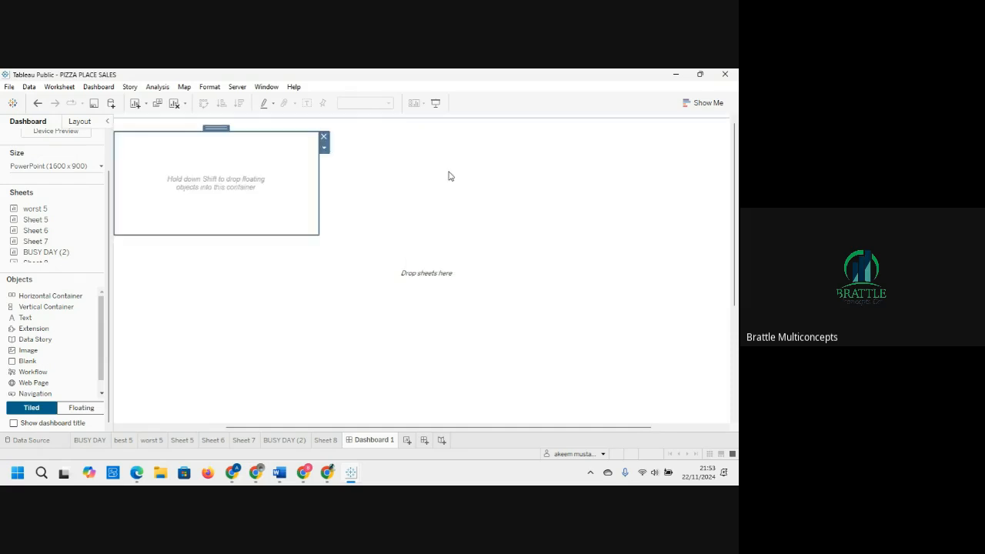
Step: Move the floating container to the top and stretch it across the full dashboard width as a header band
left_click(409, 150)
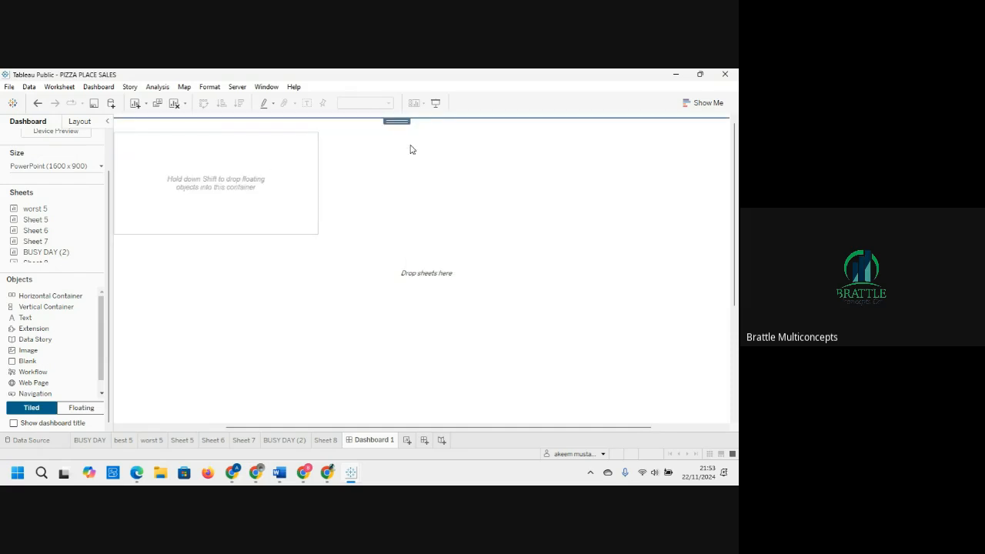
left_click(291, 157)
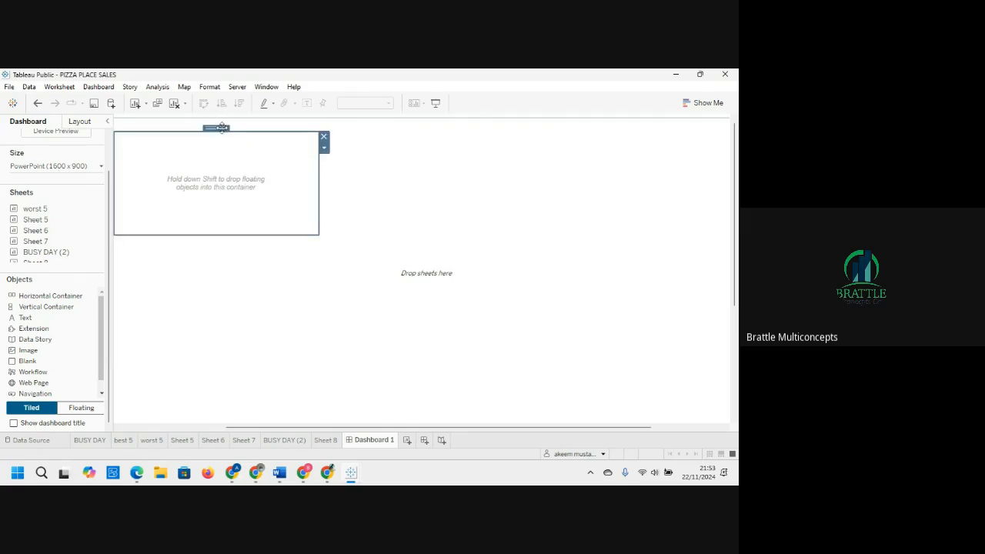
left_click_drag(221, 127, 226, 120)
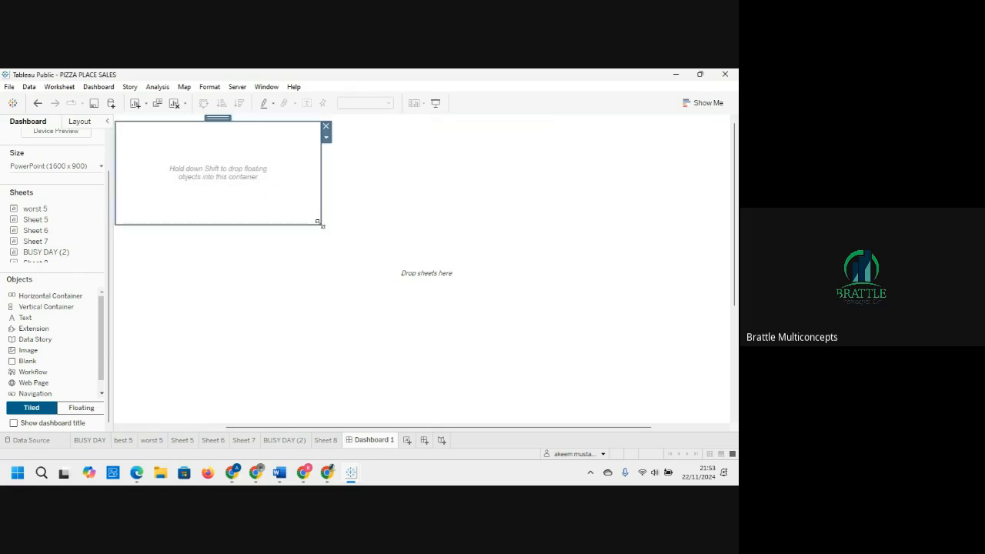
left_click_drag(323, 225, 343, 243)
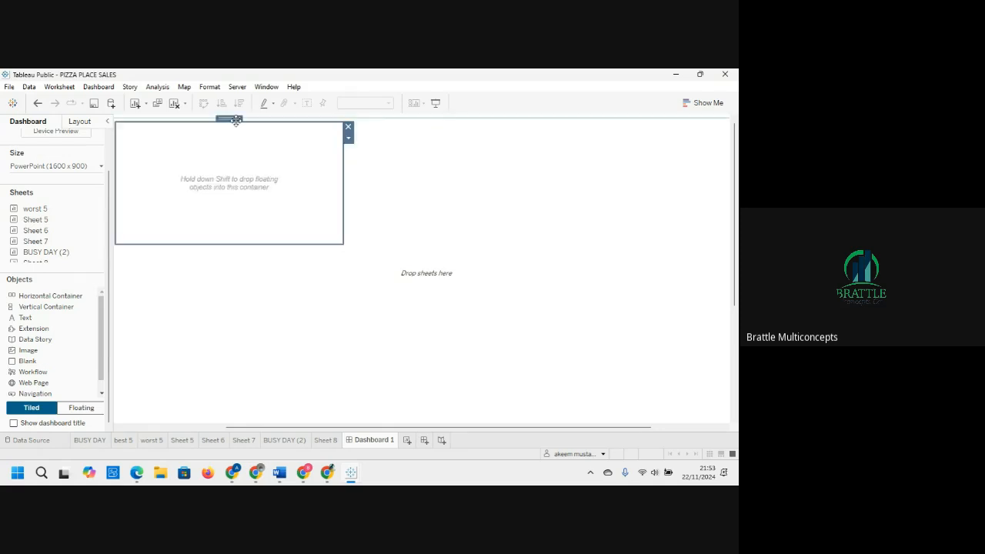
mouse_move(235, 121)
left_mouse_down()
mouse_move(235, 149)
mouse_move(208, 134)
mouse_move(238, 124)
left_mouse_up()
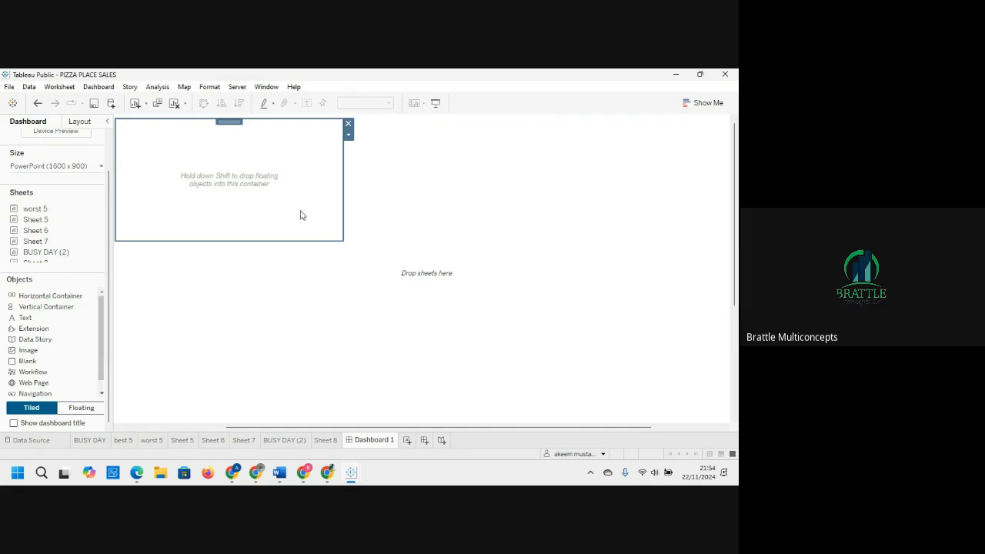
left_click_drag(343, 242, 732, 168)
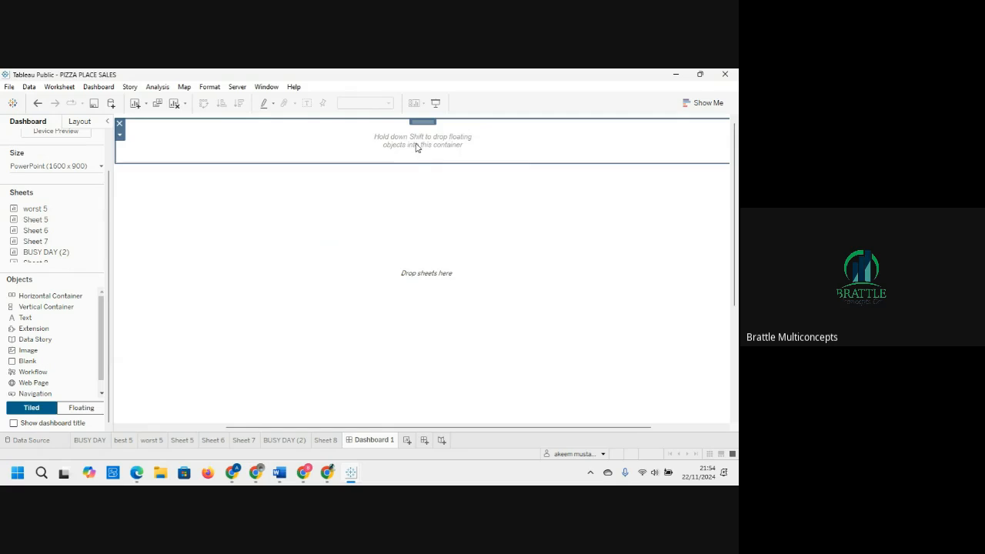
left_click_drag(404, 163, 405, 170)
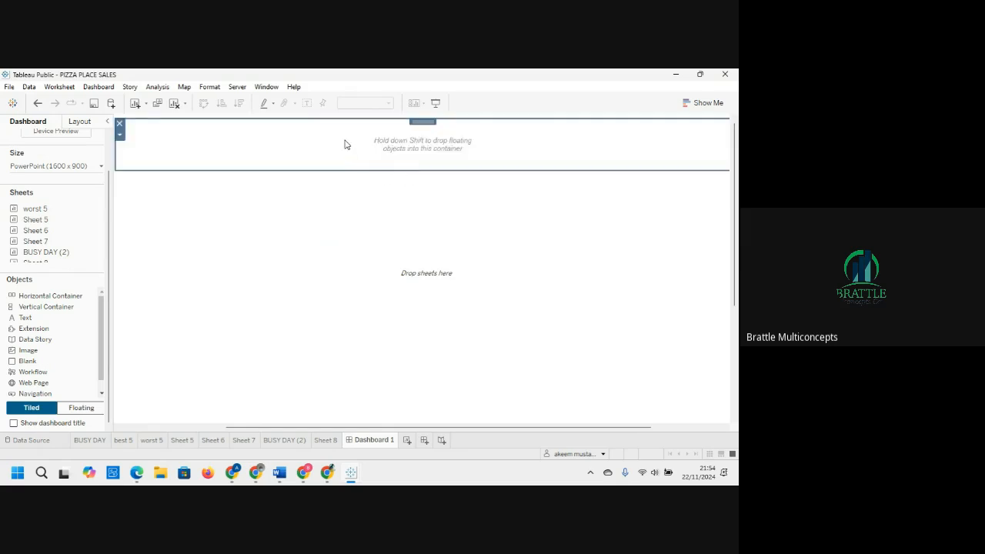
left_click_drag(345, 170, 345, 161)
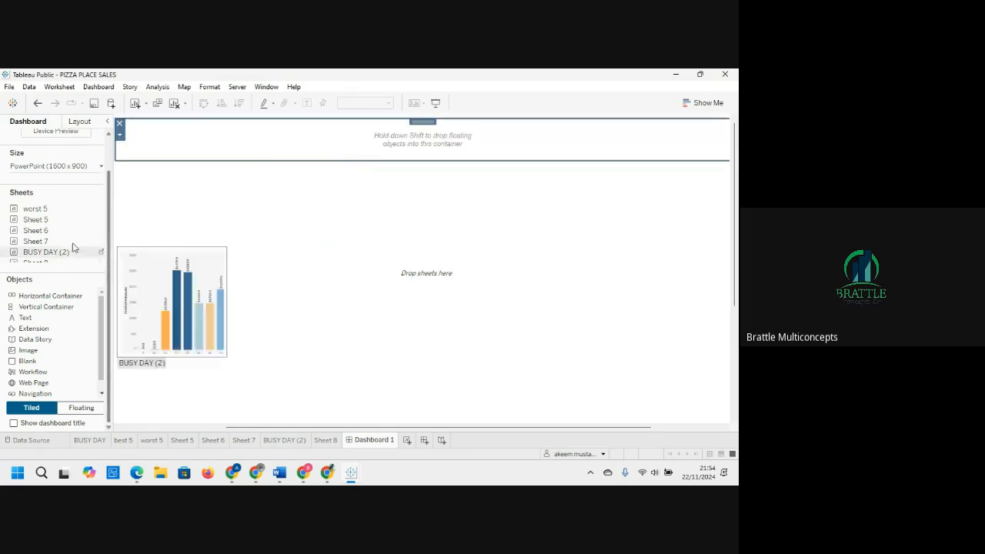
Step: Add a text object into the header container reading PIZZA PLACE SALES DASHBOARD
left_click(45, 321)
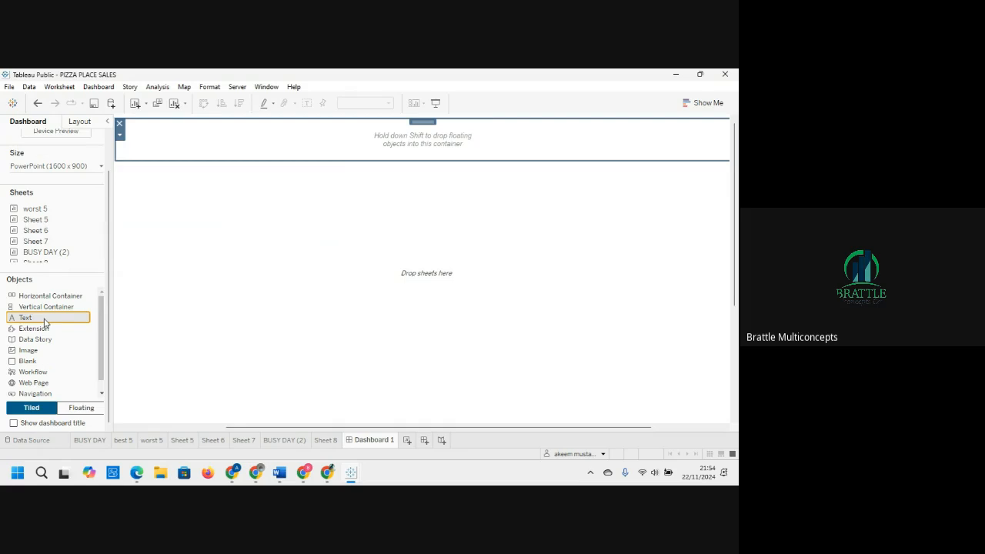
mouse_move(46, 322)
left_mouse_down()
mouse_move(202, 195)
mouse_move(189, 149)
left_mouse_up()
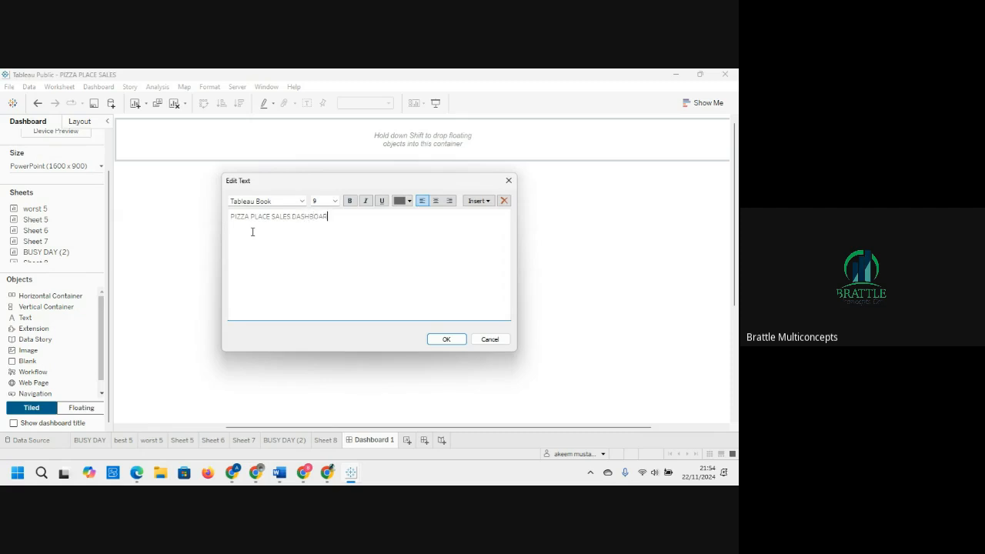
Step: Make the title text bold, centred and size 15
left_click_drag(337, 217, 224, 221)
left_click(349, 200)
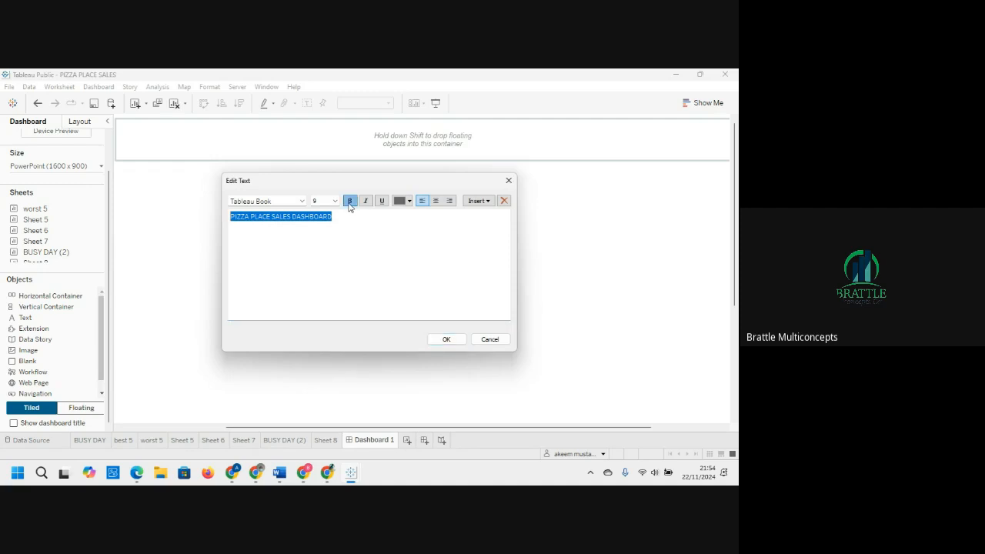
left_click(435, 200)
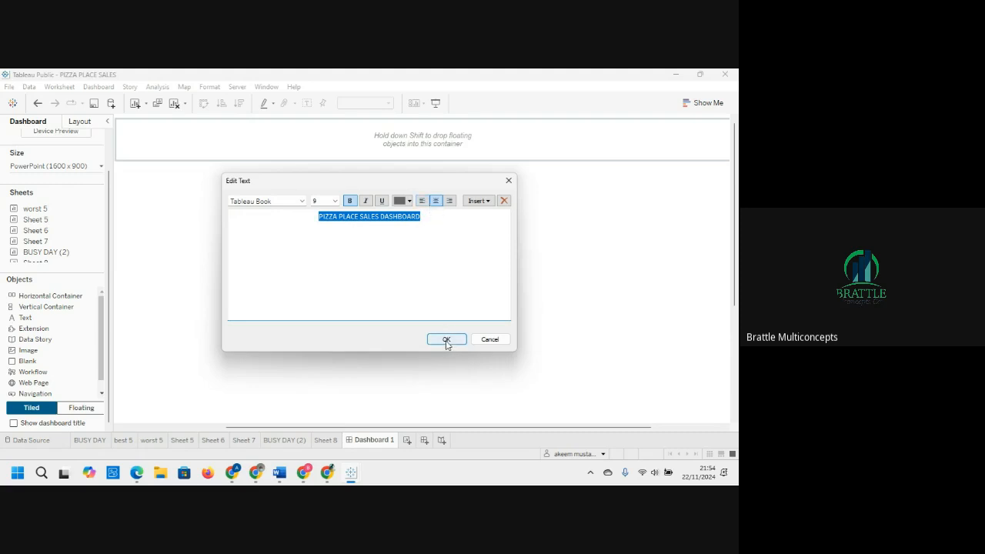
left_click(334, 201)
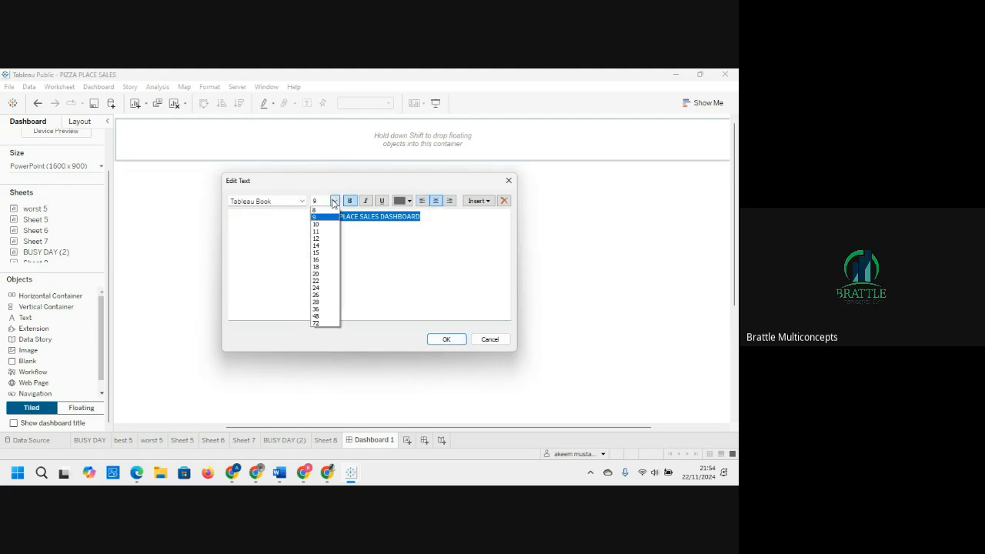
left_click(320, 255)
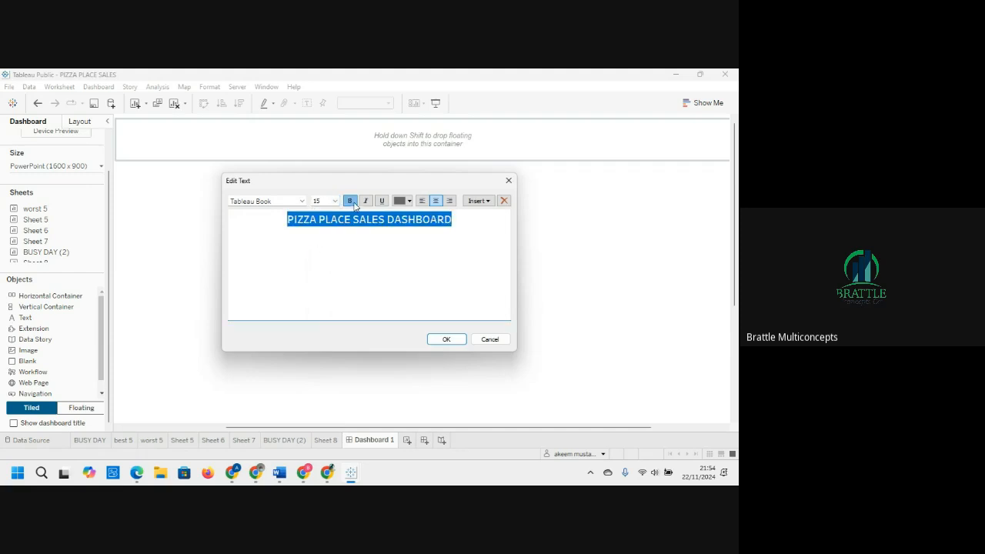
Step: Change the title font to Verdana and confirm the text edit
left_click(300, 204)
left_click(300, 204)
left_click(302, 201)
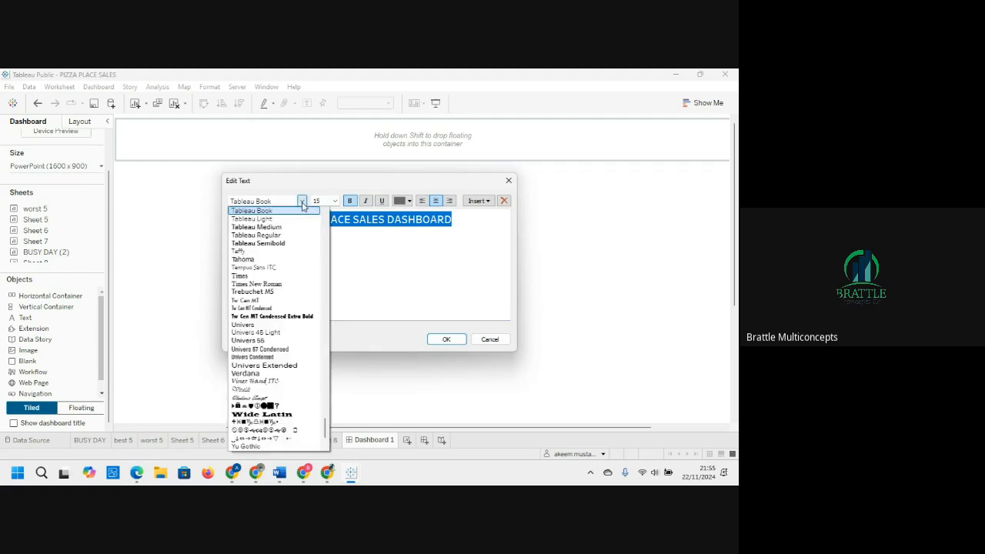
key("v")
key("Return")
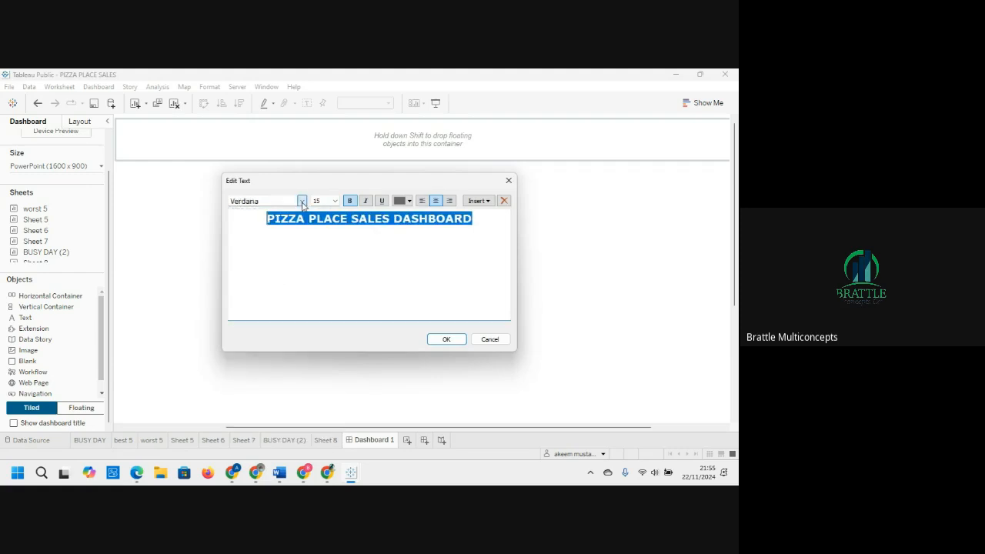
left_click(447, 339)
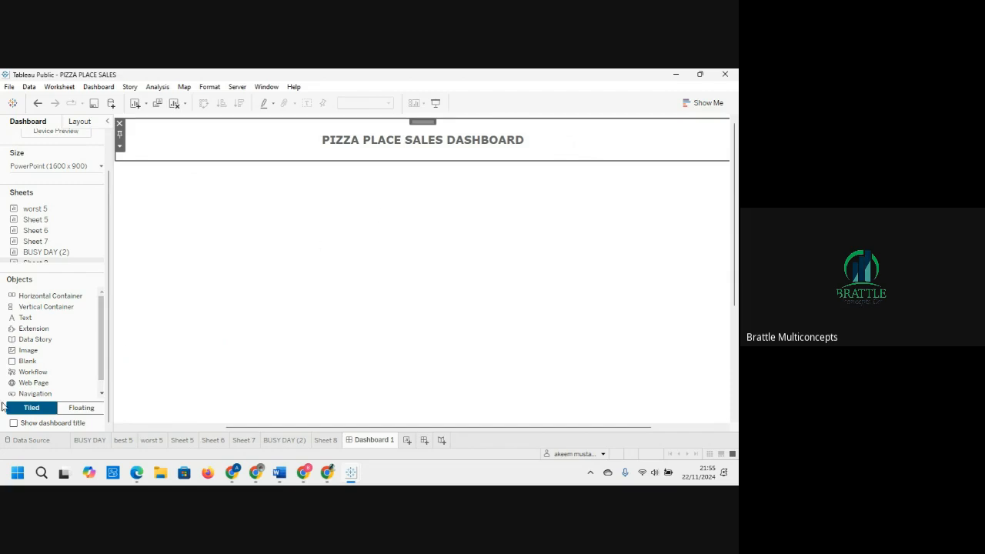
Step: Add an image object into the header container below the title and close its image dialog
left_click_drag(28, 350, 371, 167)
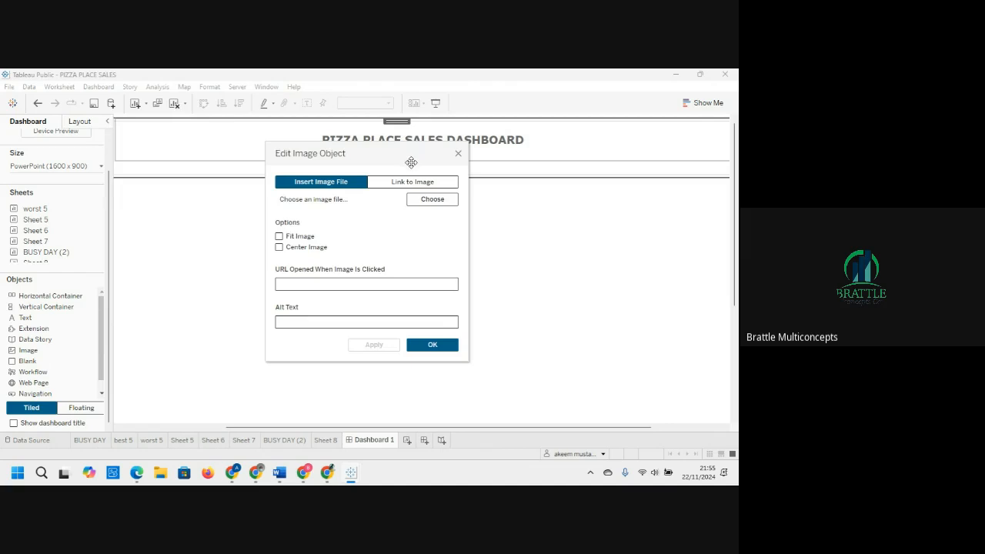
left_click(459, 157)
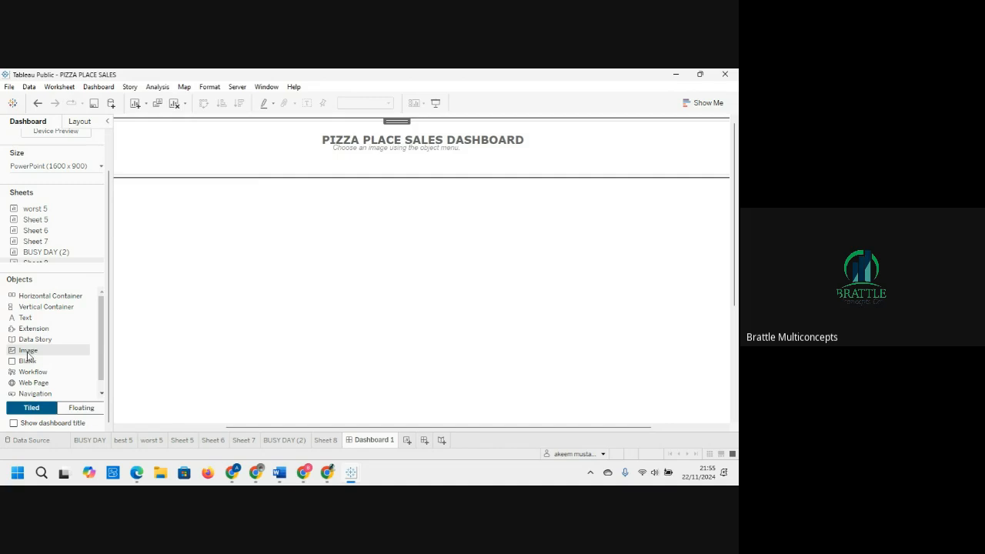
Step: Place another image object at the header's right corner and open the image file chooser from its dialog
left_click_drag(28, 355, 674, 141)
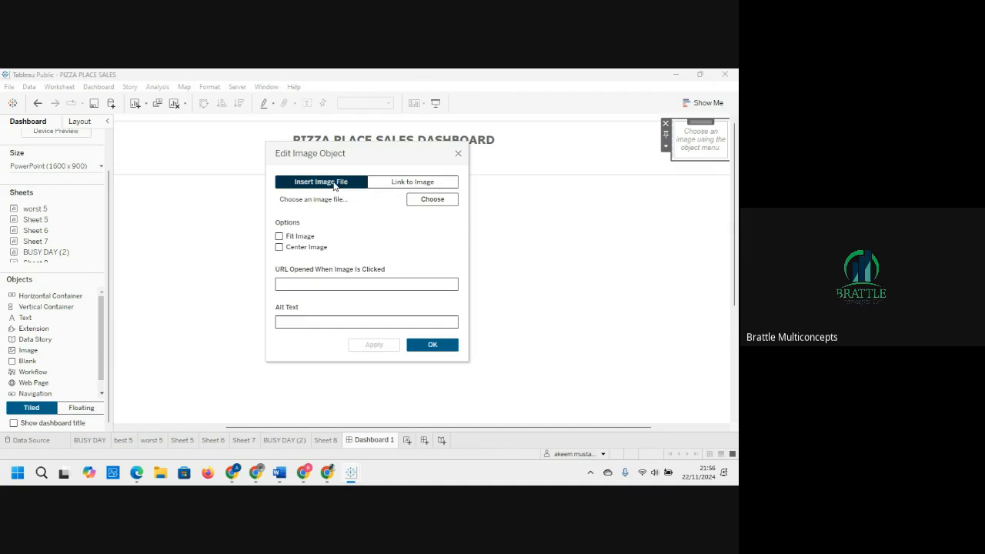
left_click(410, 185)
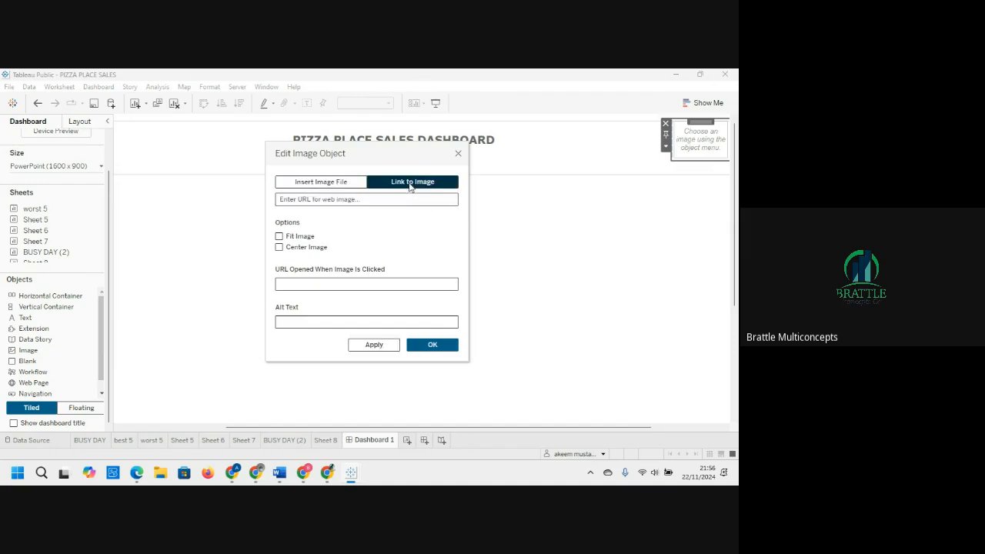
left_click(361, 200)
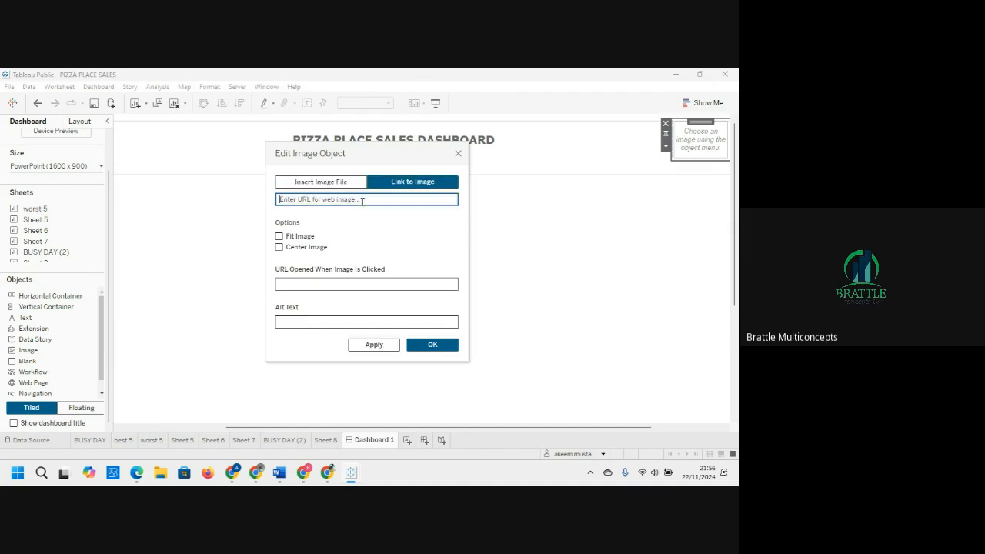
left_click(324, 186)
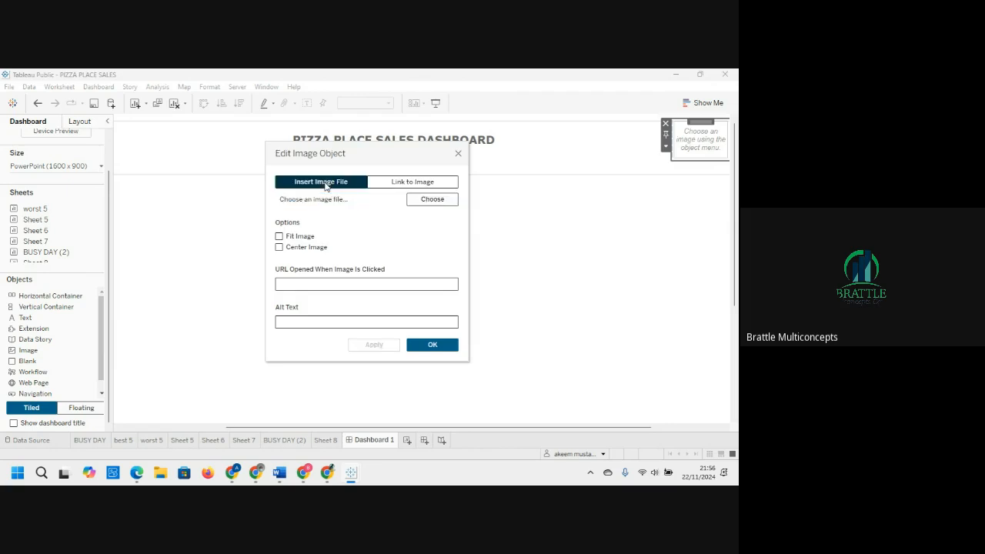
left_click(428, 203)
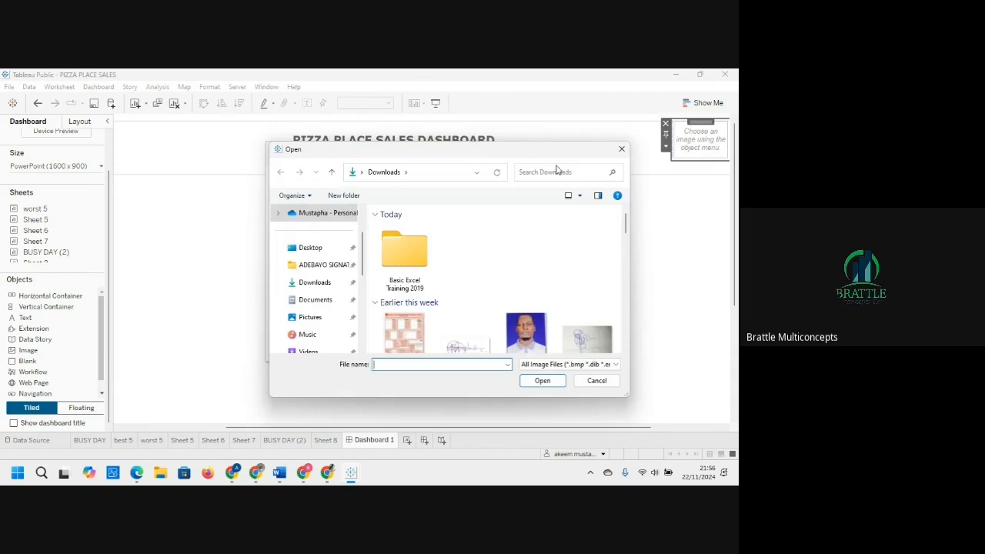
Step: Search the Downloads and Documents folders for a LOGO image file, then close the file chooser
left_click(566, 172)
type("LOG")
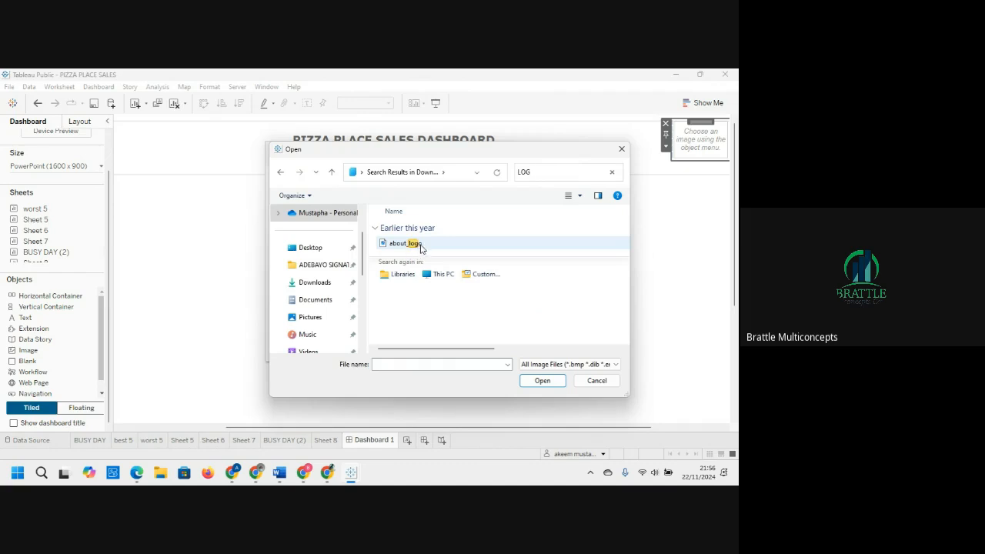
left_click(317, 303)
left_click(563, 172)
type("LOG")
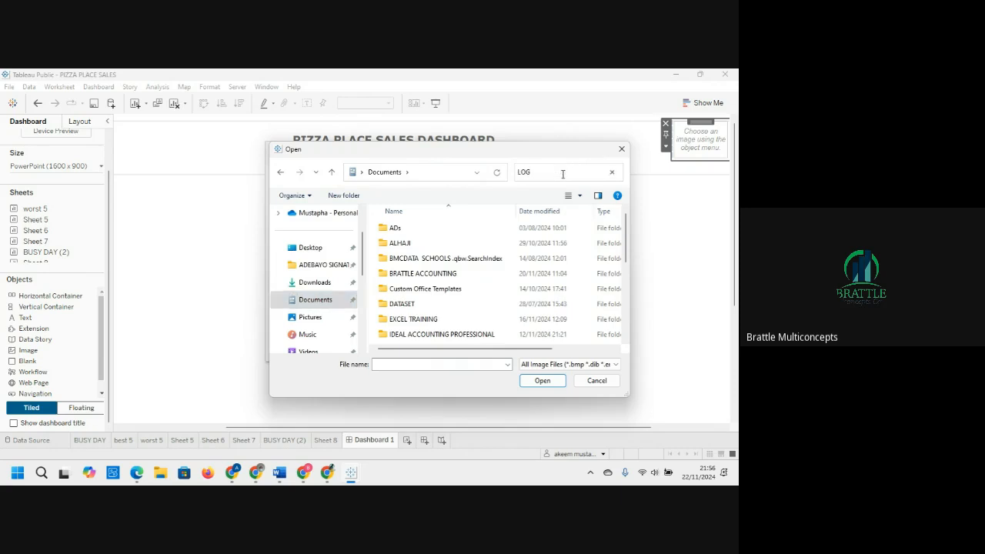
type("O")
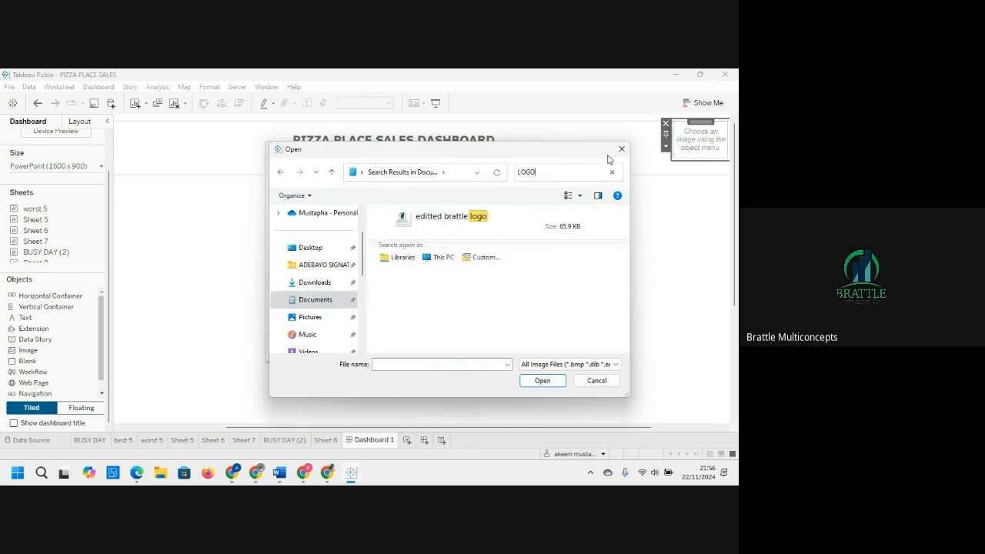
left_click(622, 148)
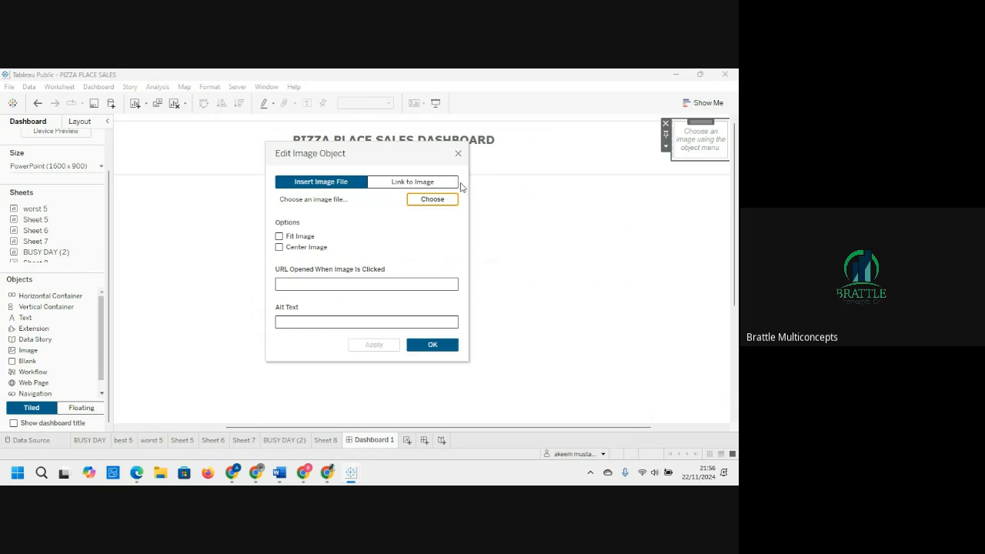
Step: Link the corner image object to an image URL pasted from the browser and confirm the dialog
key("alt+Tab")
left_click(406, 183)
left_click(325, 201)
type("https://images.app.goo.gl/5pDy65eDLxVBKZGt9")
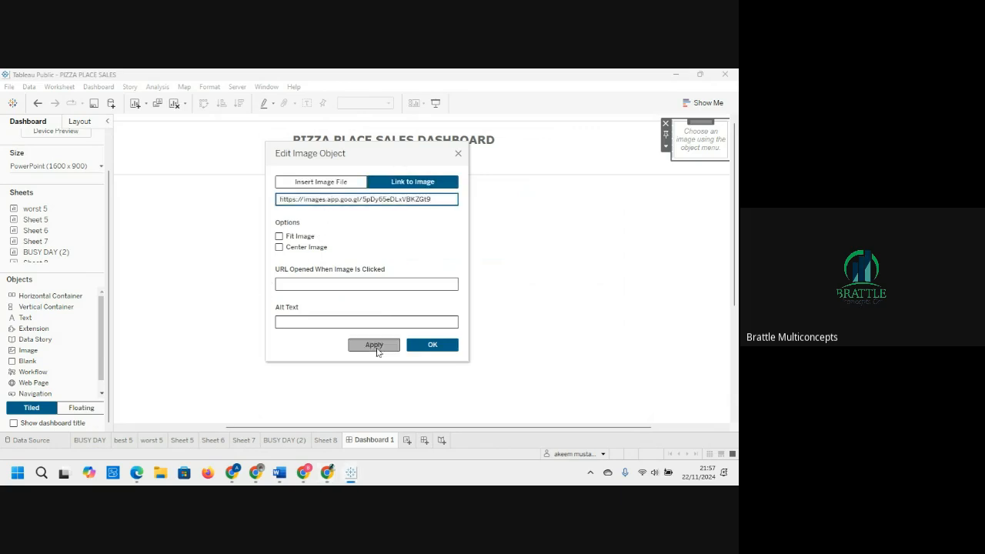
left_click(440, 346)
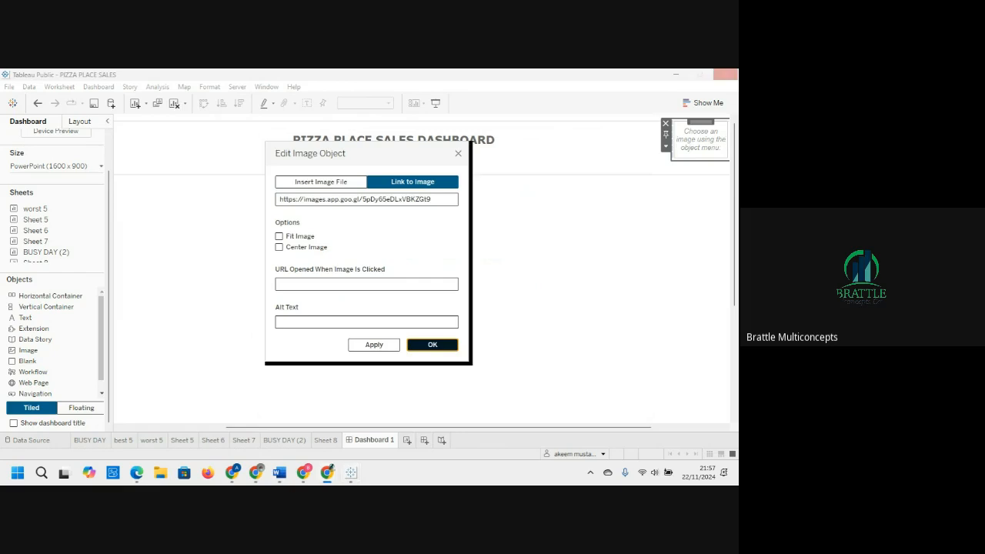
left_click(432, 344)
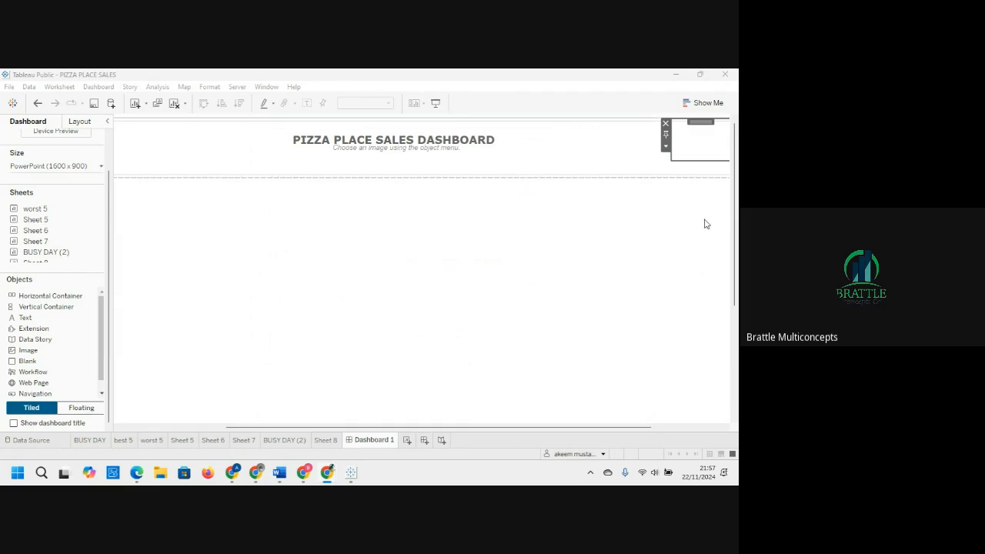
Step: Widen the corner image object leftwards within the header
left_click(690, 148)
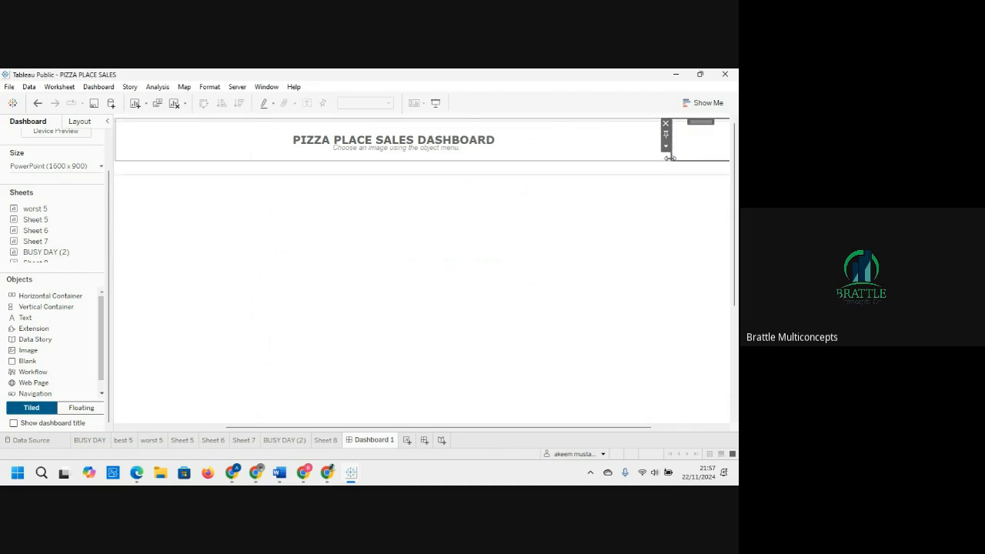
left_click_drag(670, 157, 645, 171)
left_click(660, 146)
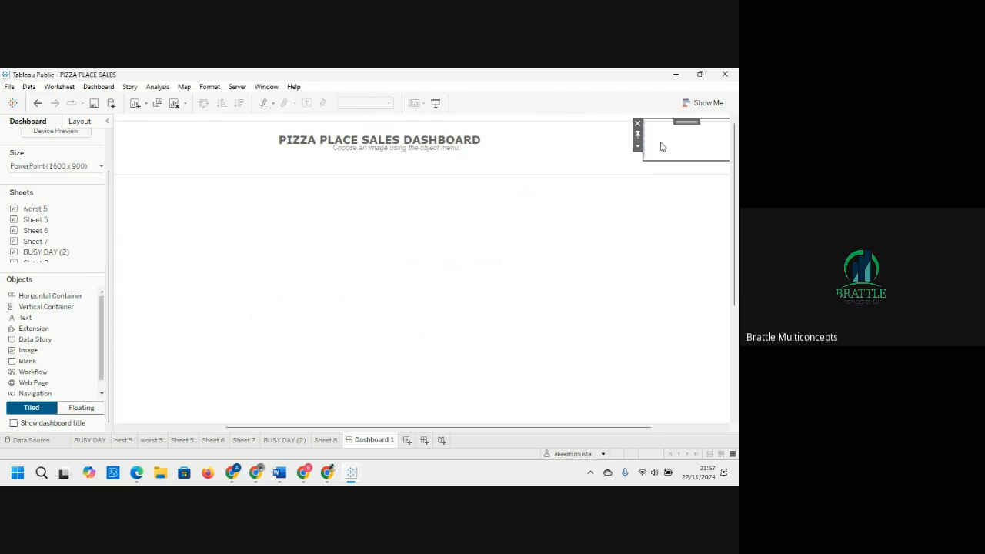
Step: Replace the corner image's link with the pasted freepik pizza logo URL and enable Fit Image
left_click(637, 145)
left_click(646, 153)
left_click(445, 197)
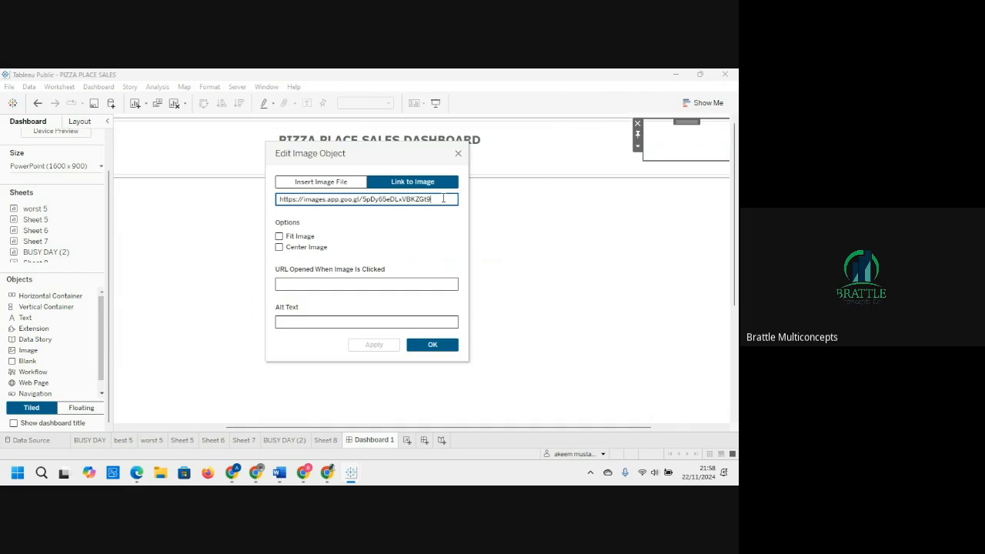
key("ctrl+a")
type("https://www.freepik.com/premium-vector/pizza-logo-design_9913850.htm")
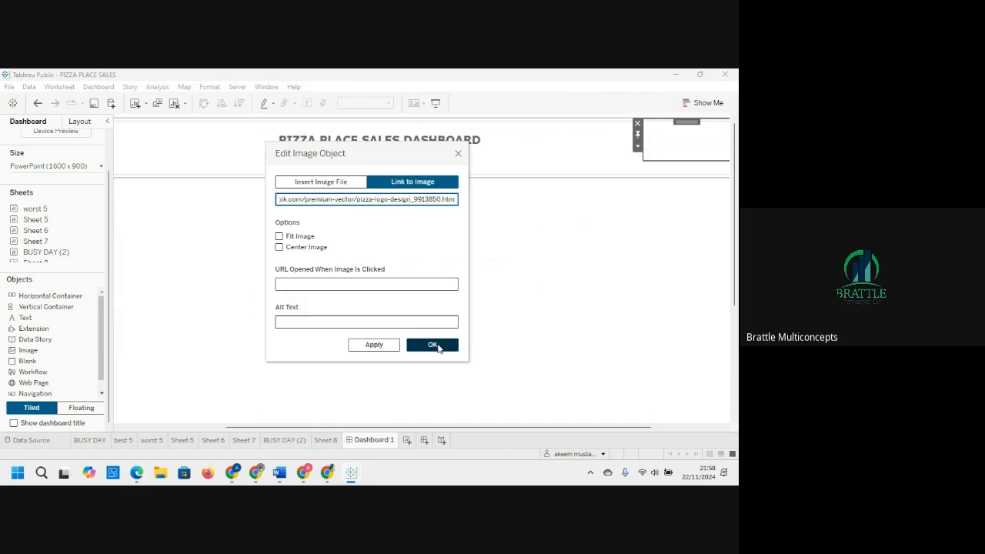
left_click(279, 237)
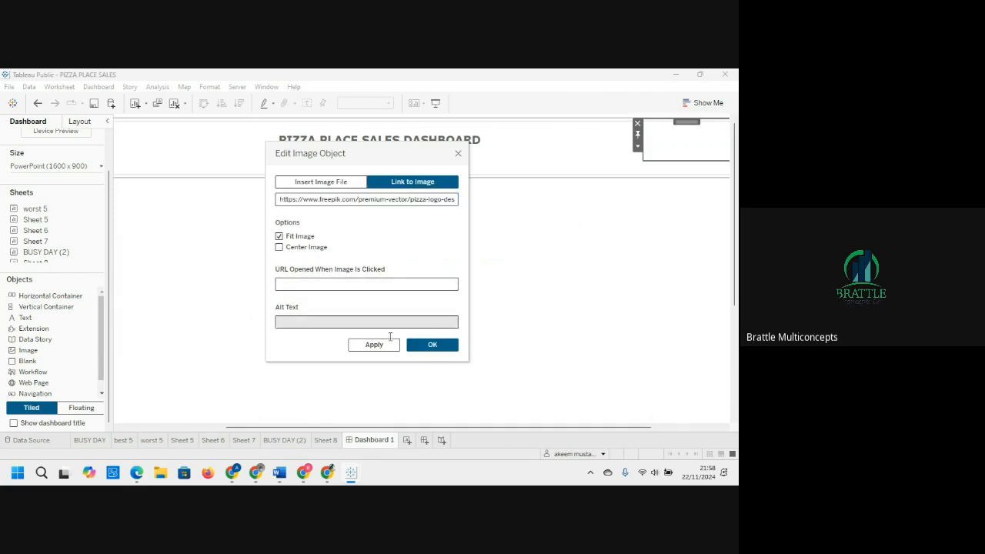
left_click(422, 351)
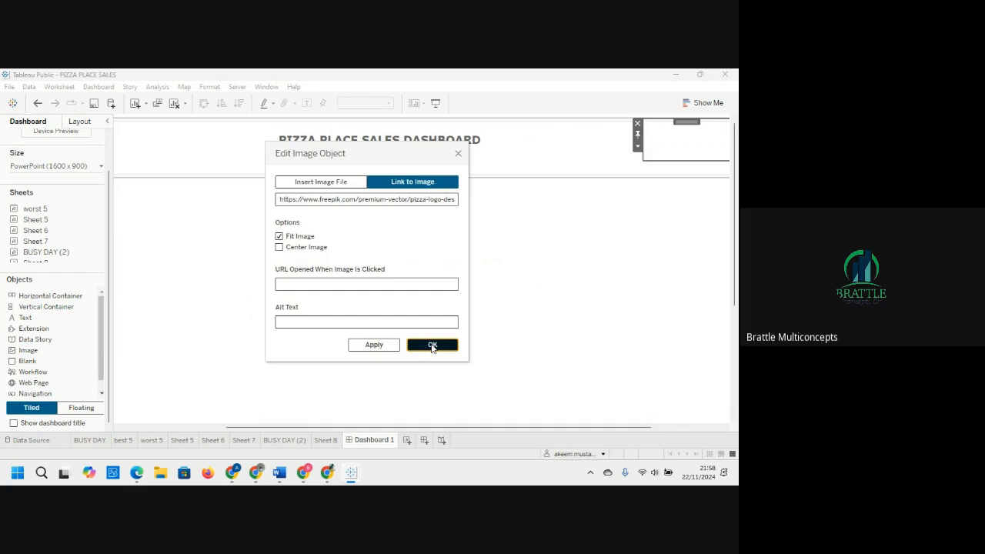
left_click(432, 346)
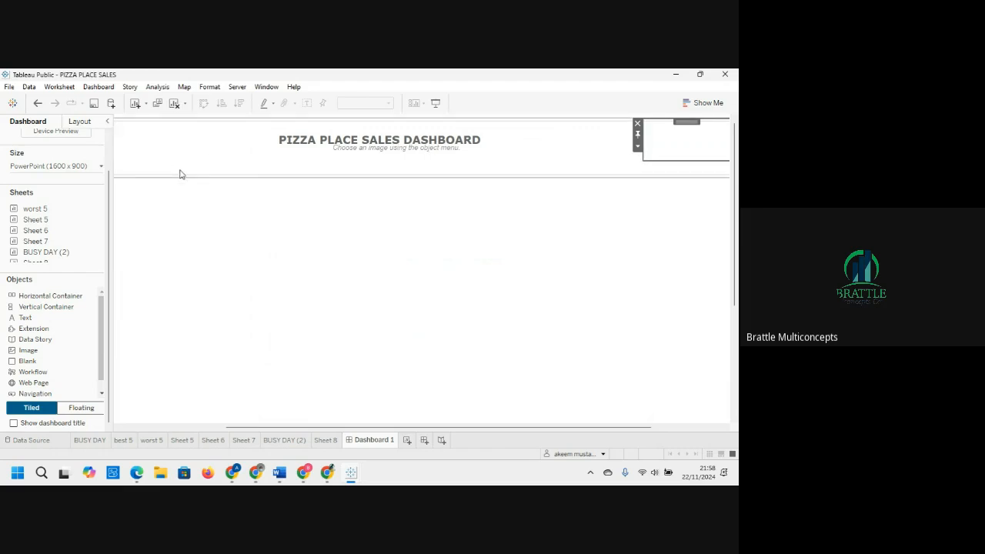
Step: Give the corner image object a solid border in its layout settings
left_click(180, 173)
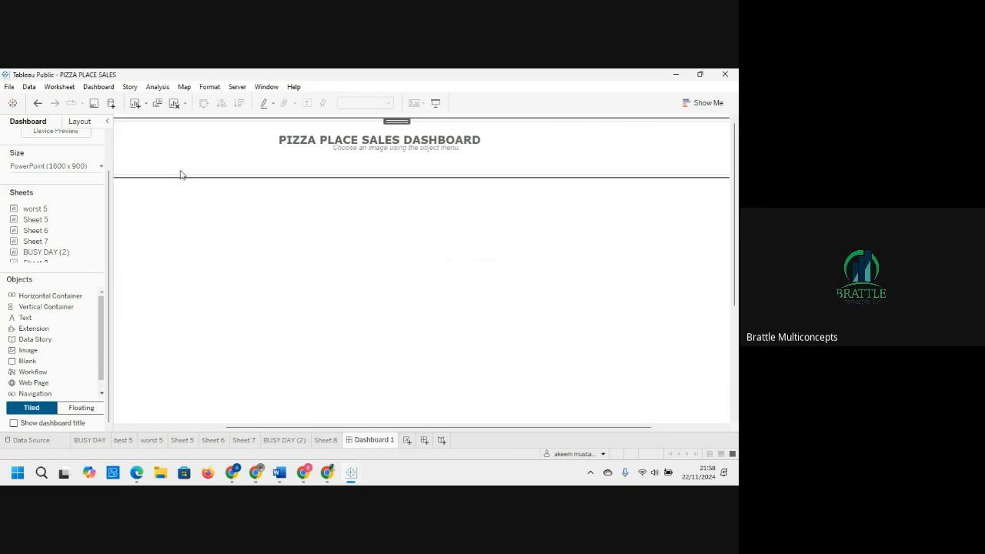
left_click(162, 158)
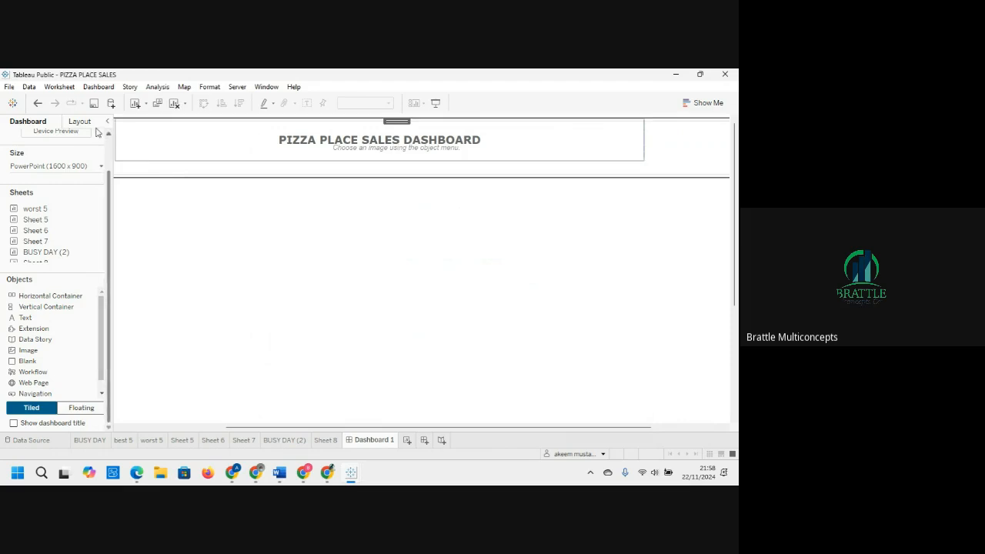
left_click(91, 123)
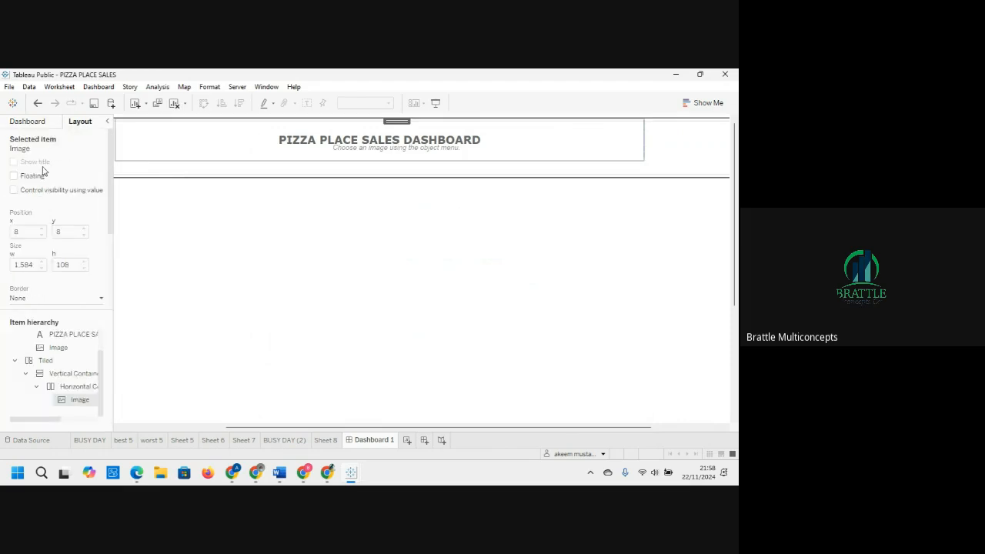
left_click_drag(110, 198, 112, 210)
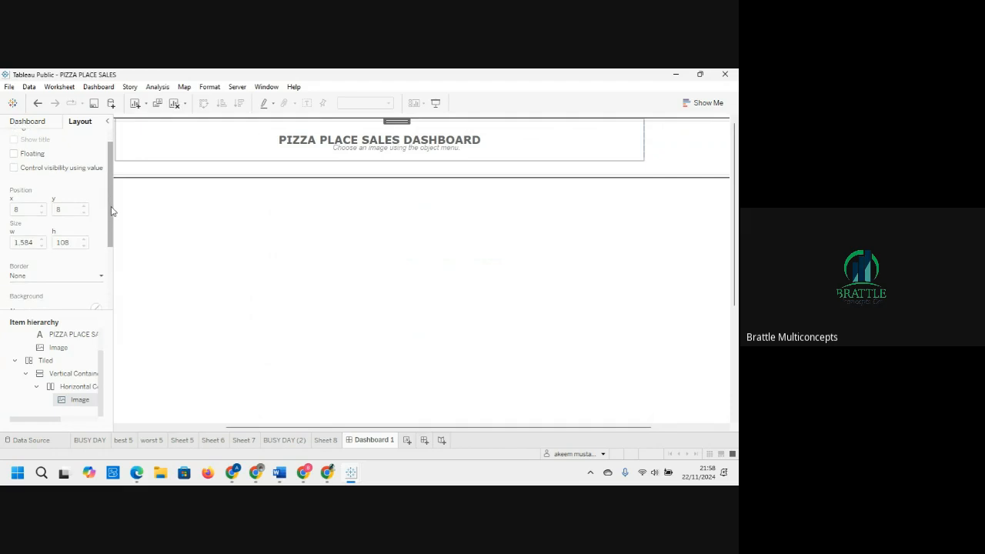
left_click(331, 287)
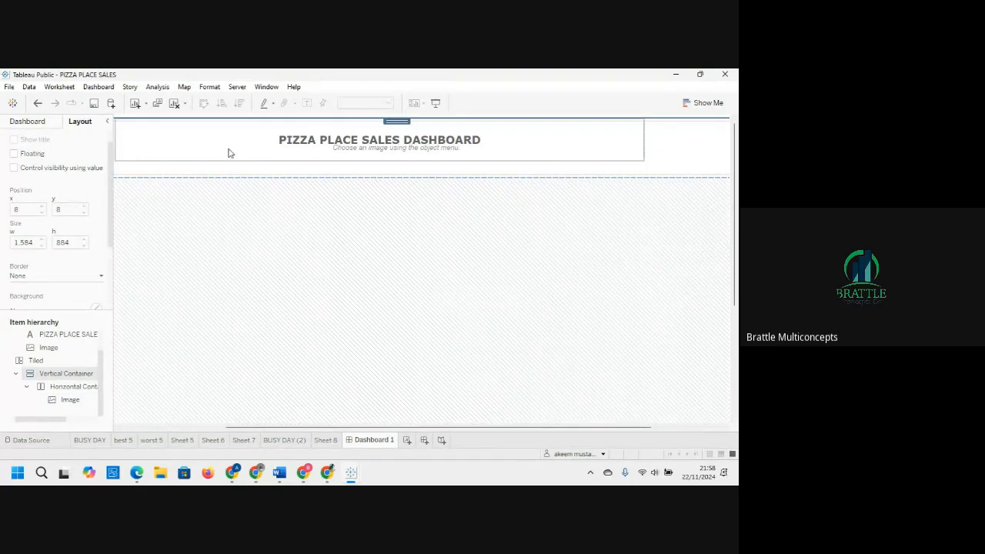
left_click(196, 169)
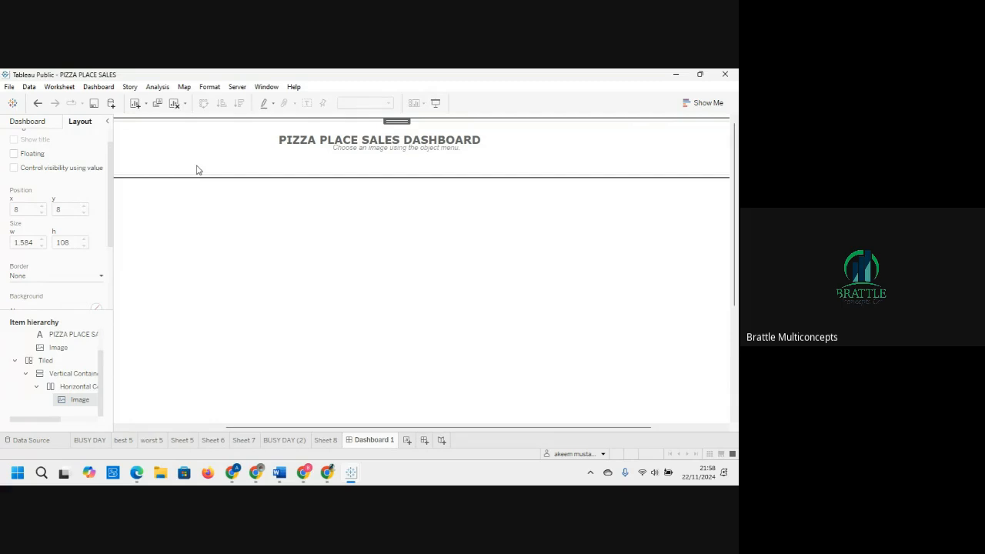
left_click(369, 151)
left_click(658, 157)
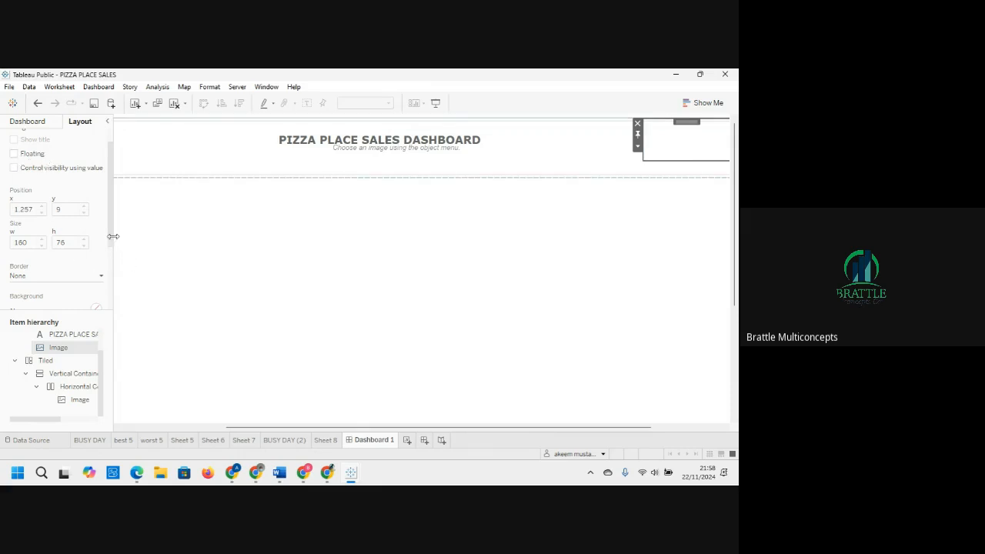
left_click_drag(112, 234, 111, 275)
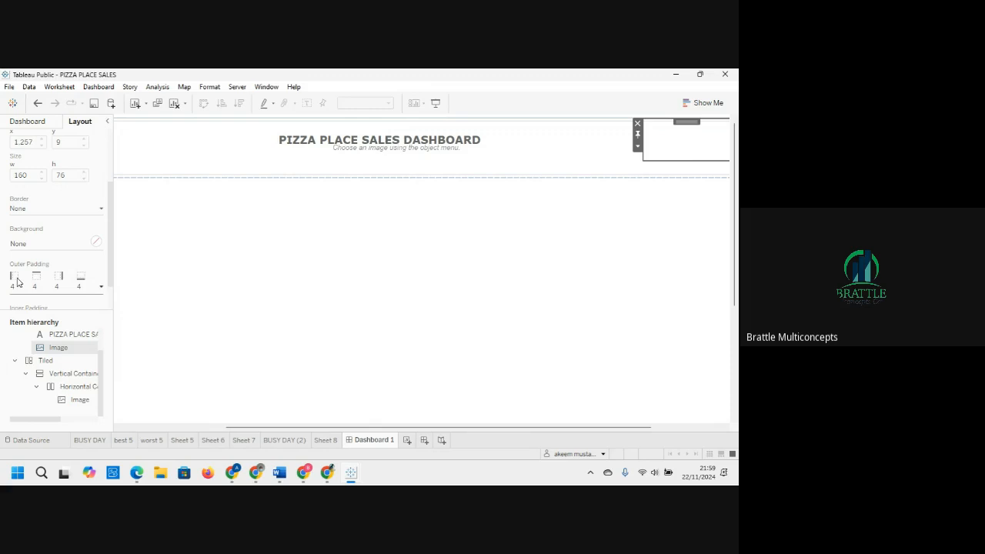
left_click(100, 209)
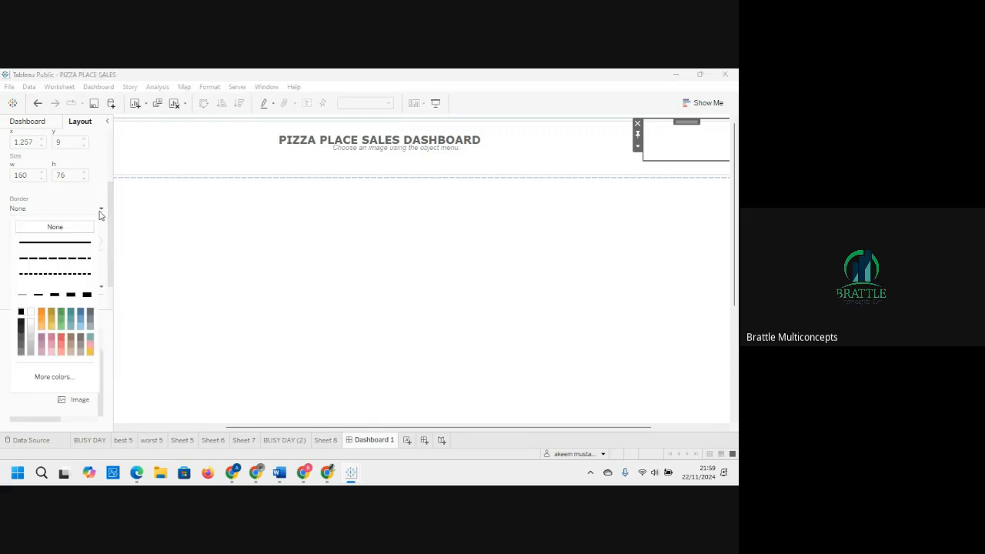
left_click(74, 244)
left_click(102, 208)
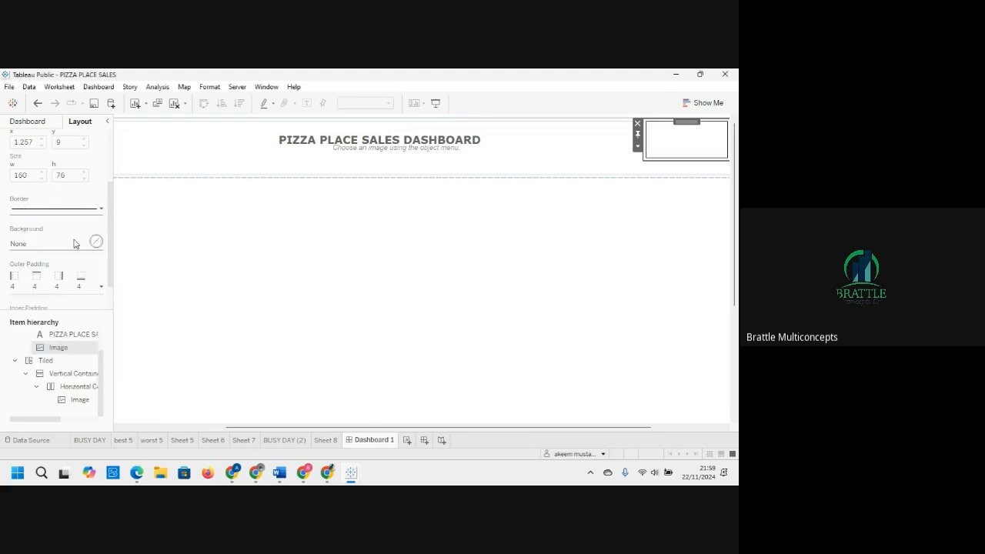
left_click(55, 250)
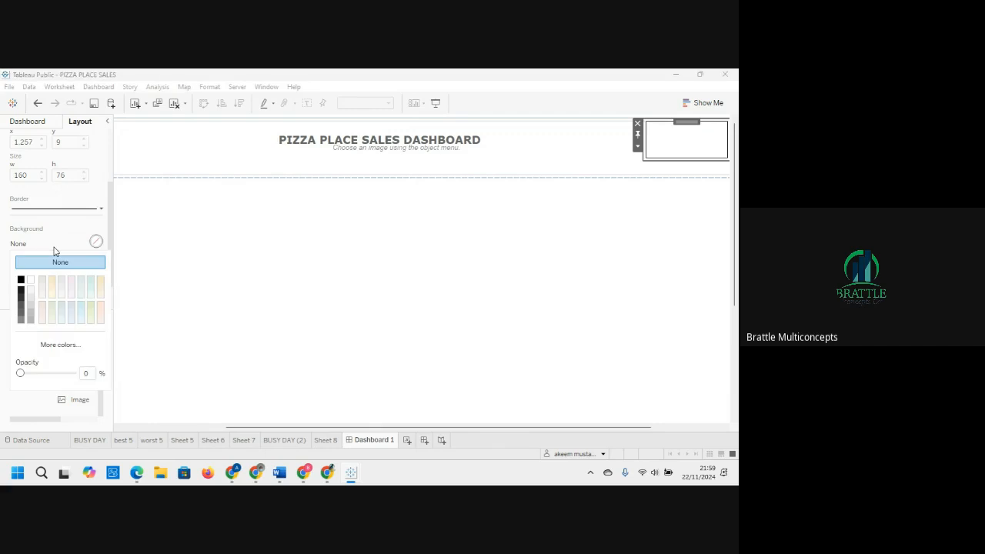
left_click(101, 209)
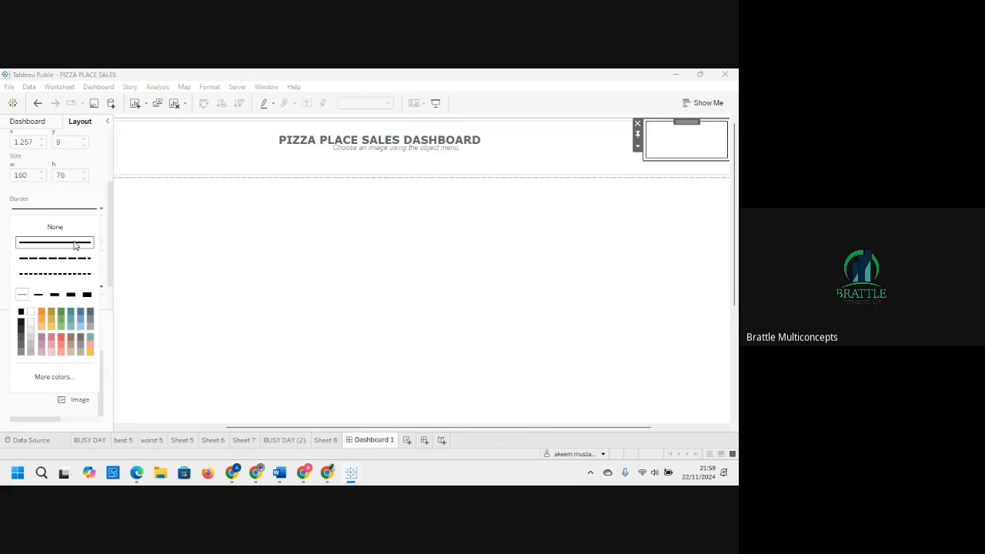
left_click(180, 241)
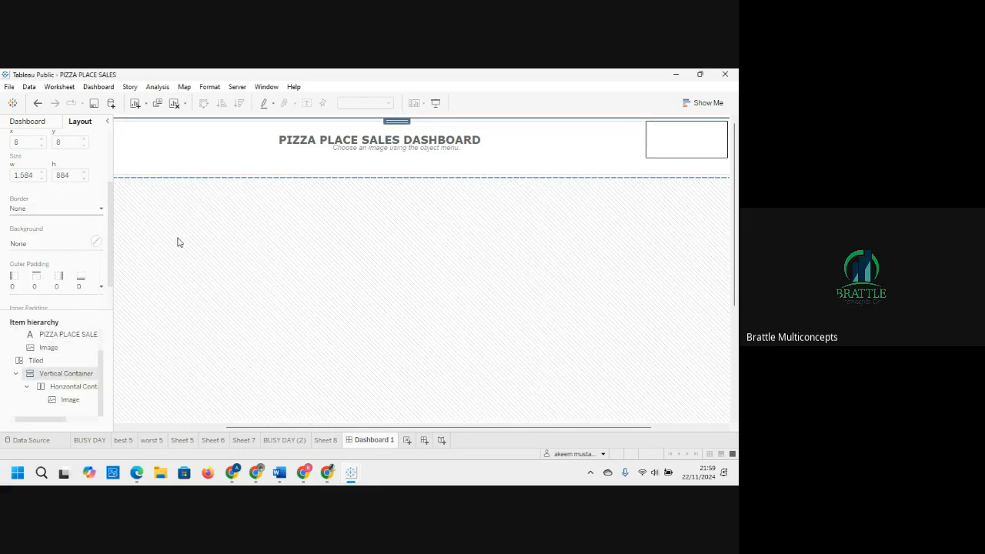
Step: Add a thin solid border around the dashboard title text object
left_click(235, 146)
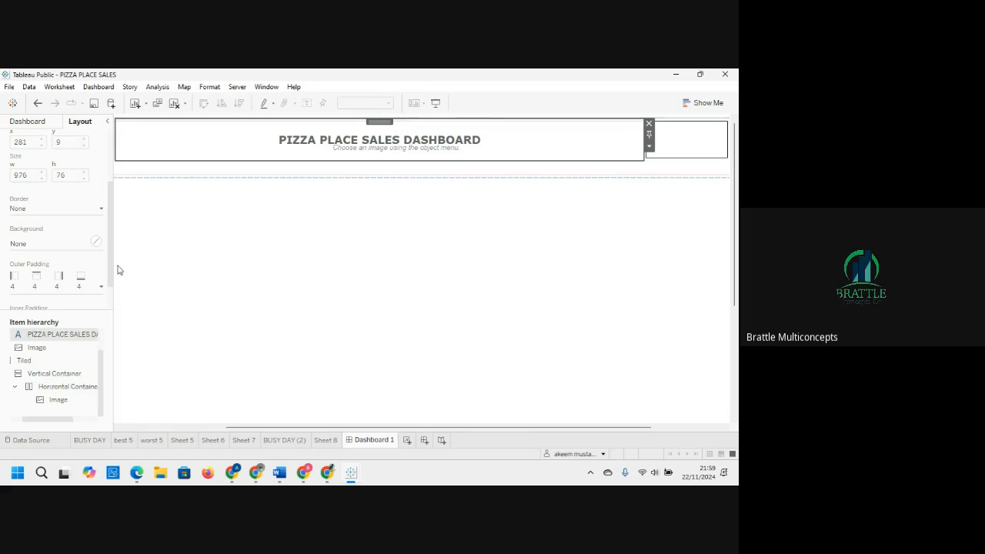
left_click(76, 213)
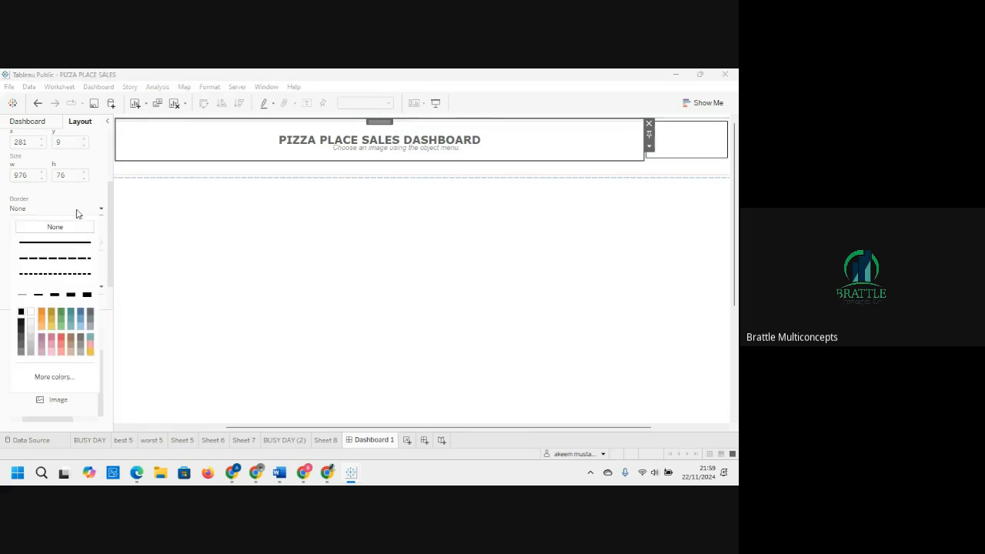
left_click(21, 296)
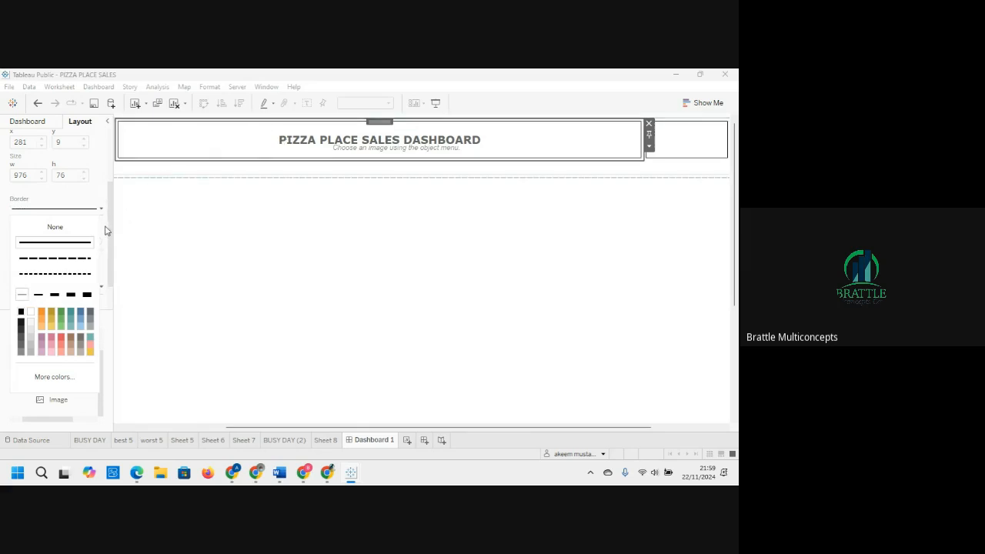
left_click_drag(110, 229, 110, 253)
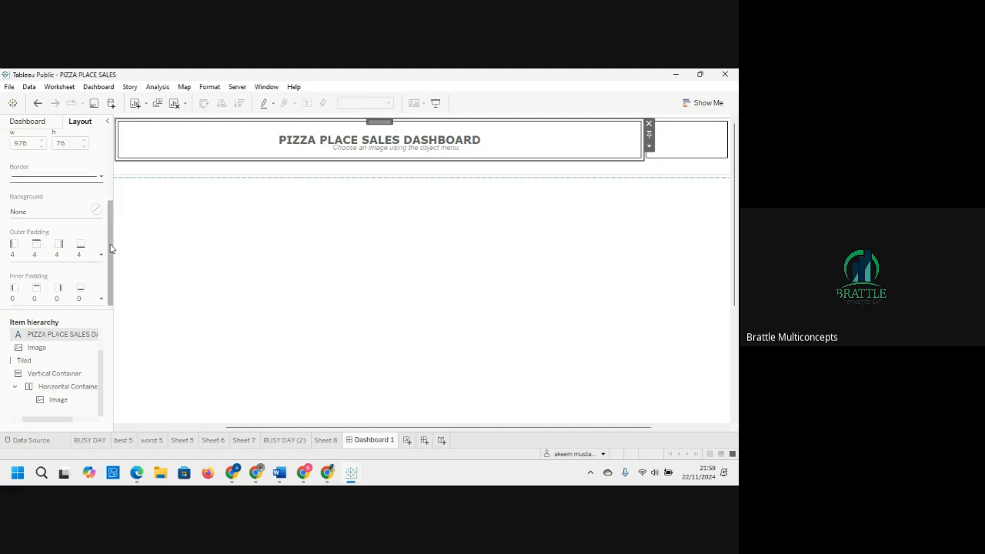
Step: Set the title text object's background to light grey
left_click(54, 215)
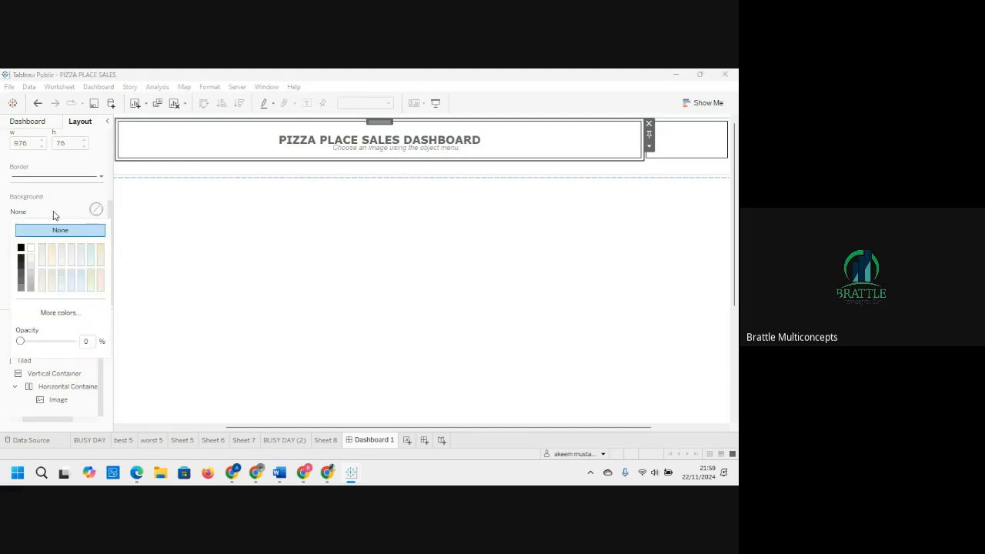
left_click(31, 271)
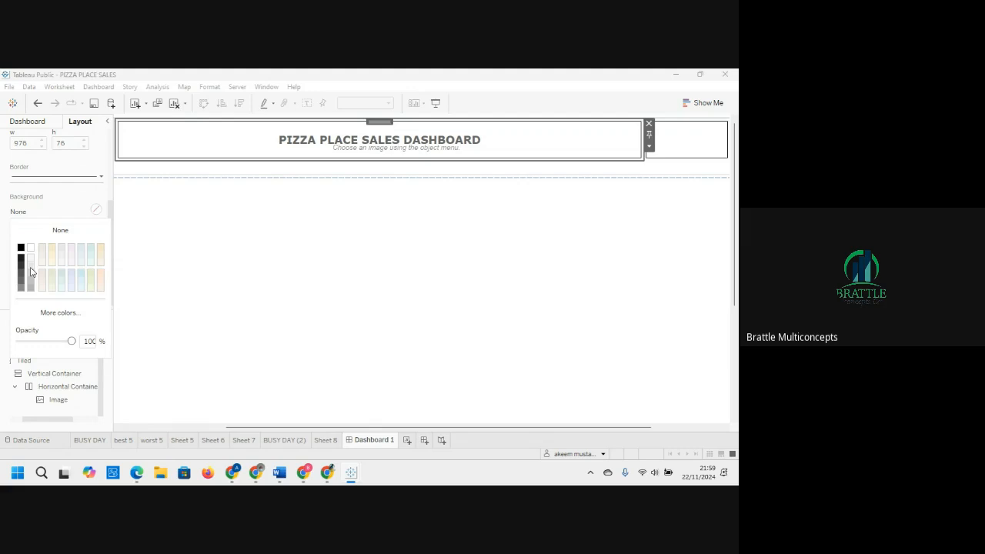
left_click(31, 271)
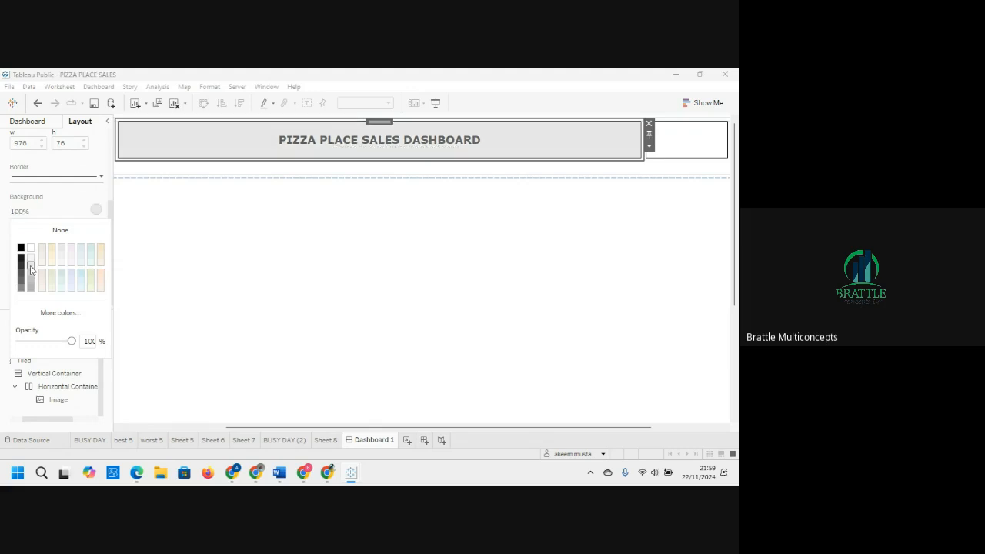
Step: Set the title text object's outer padding to 6 on all sides
left_click(113, 213)
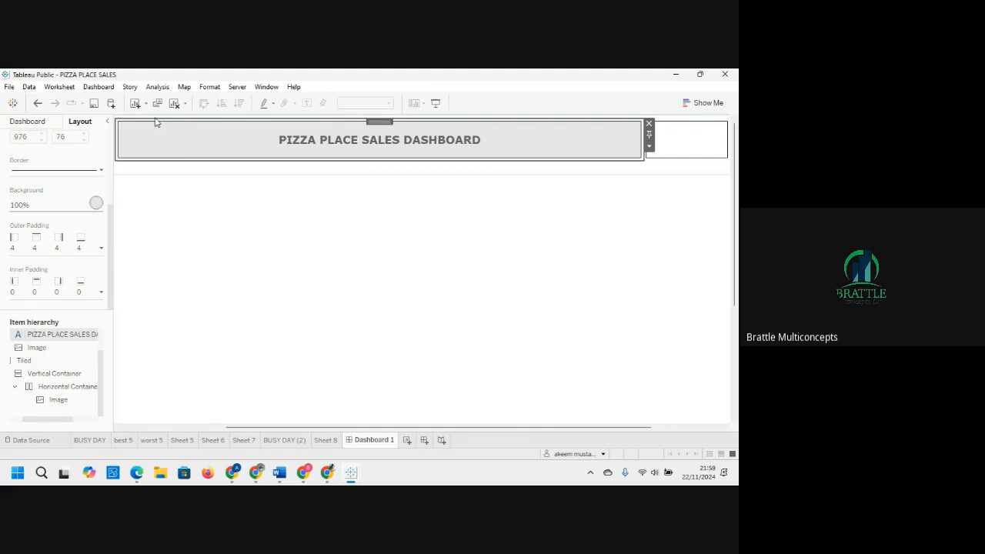
left_click(22, 242)
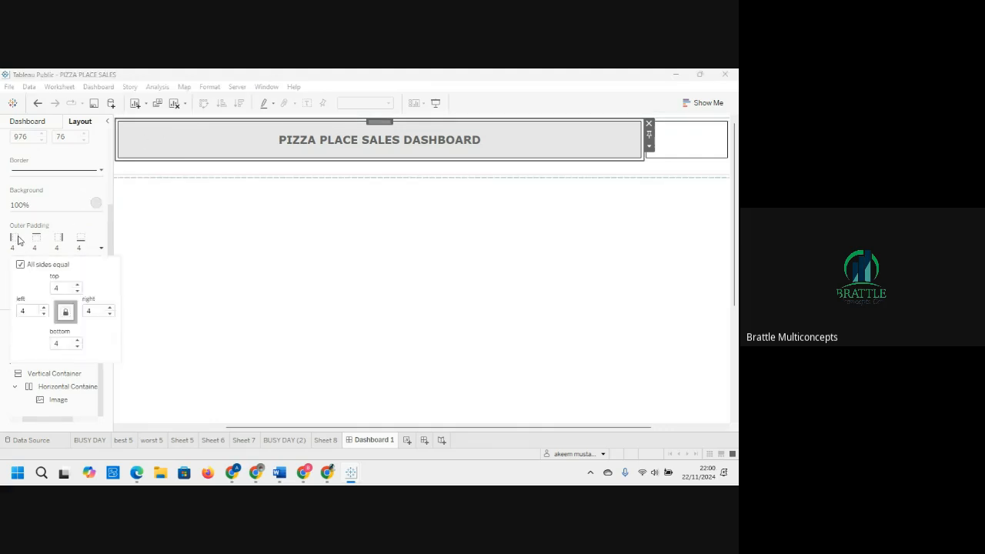
left_click(78, 285)
left_click(77, 285)
left_click(78, 291)
left_click(77, 290)
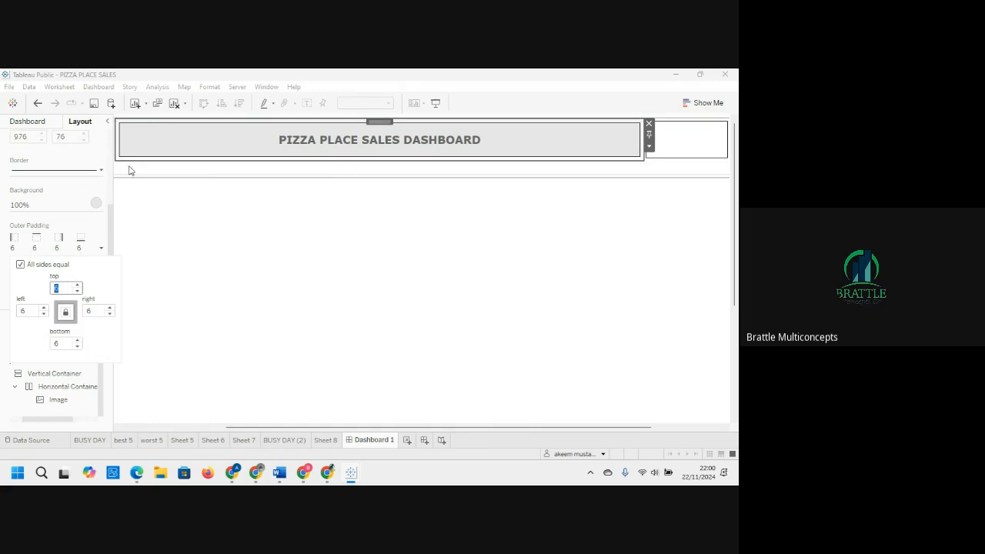
left_click(197, 226)
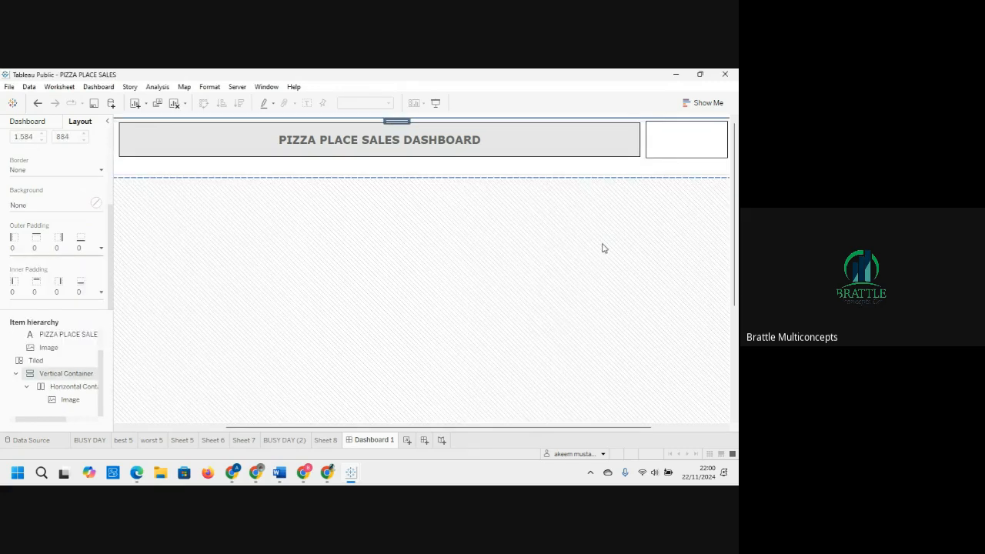
left_click(562, 178)
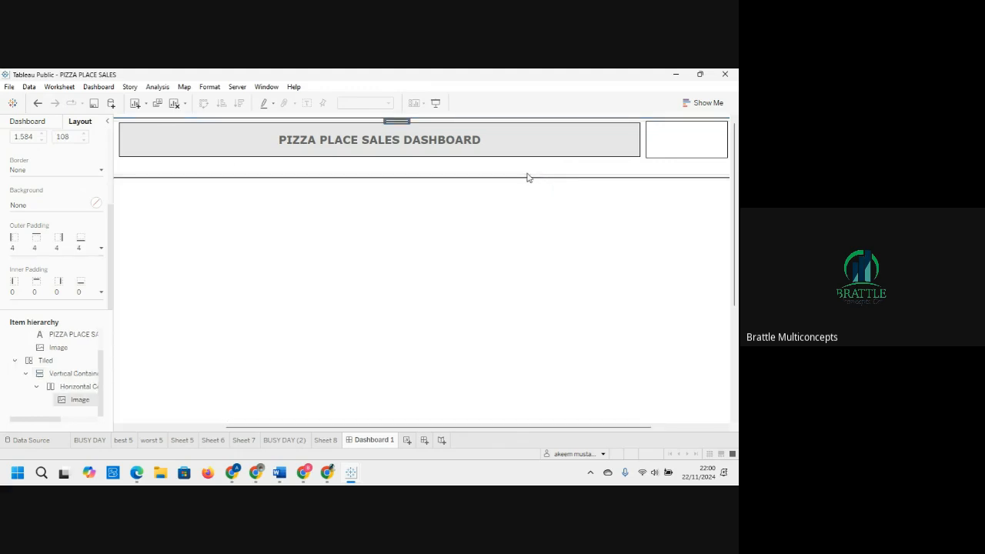
left_click(689, 144)
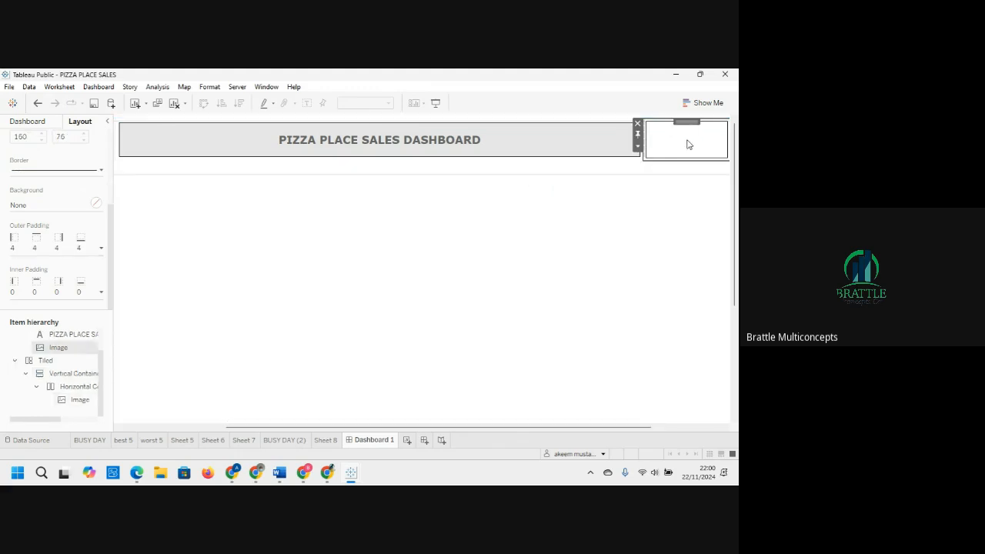
left_click(610, 158)
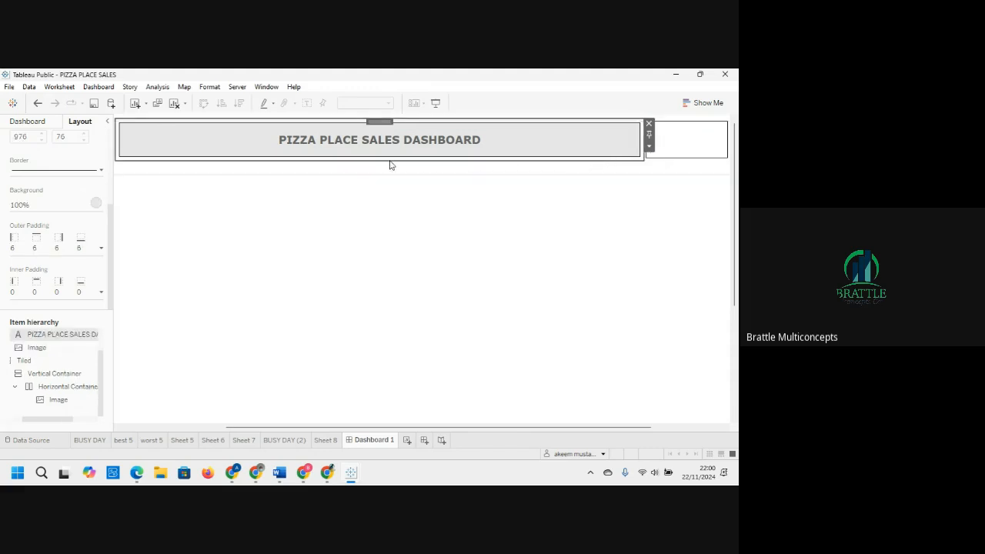
left_click(674, 154)
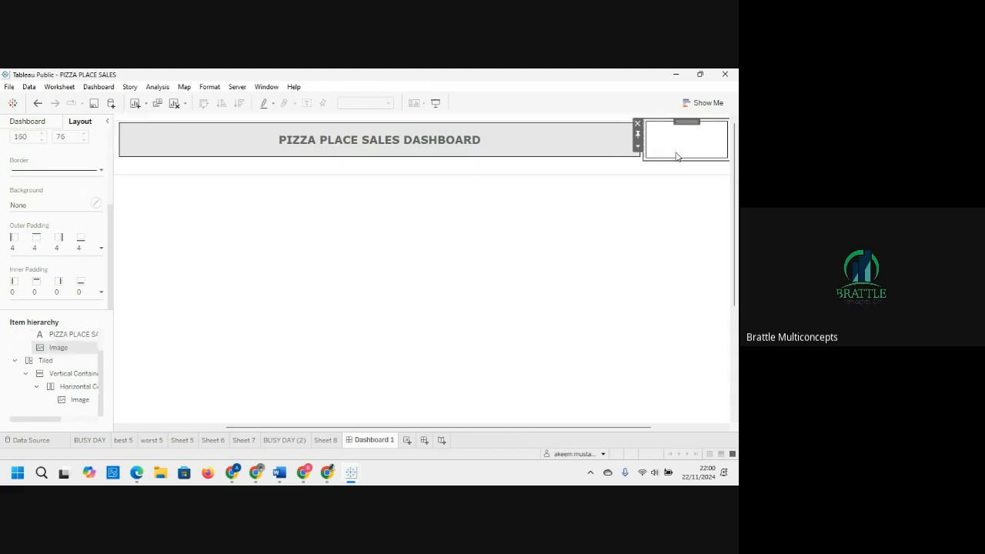
left_click(608, 154)
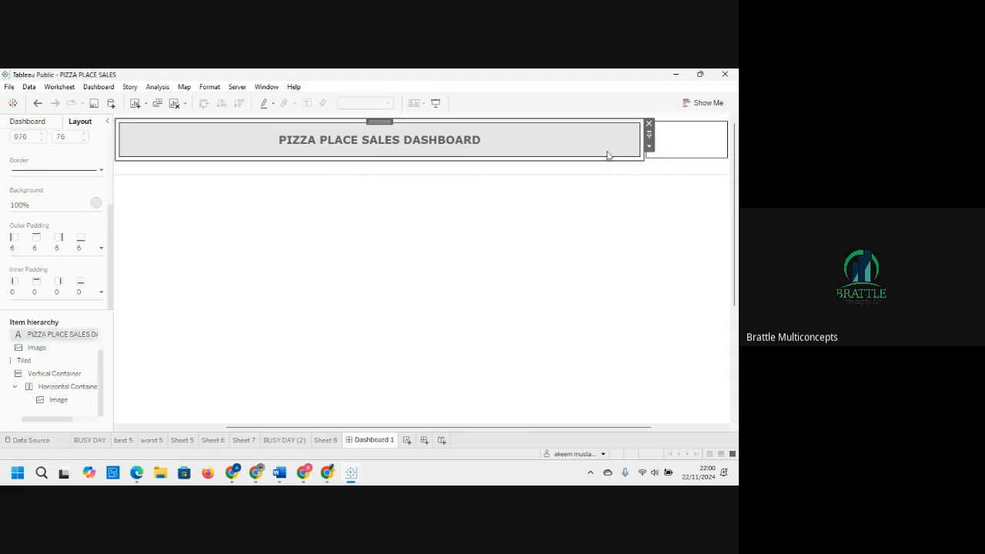
left_click(681, 151)
key("alt+Tab")
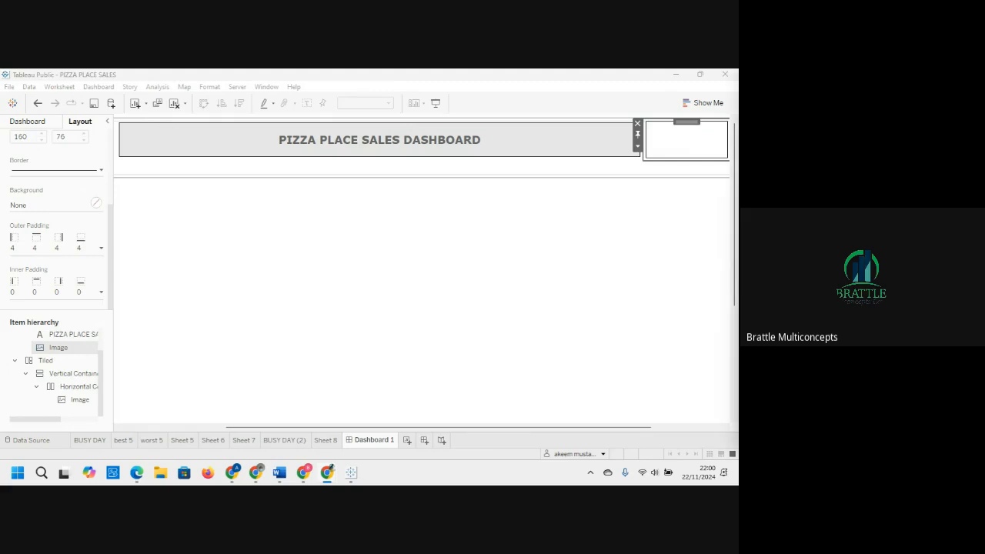
Step: Replace the corner image's web link by inserting the local image file download (1).jpg from Downloads
right_click(660, 157)
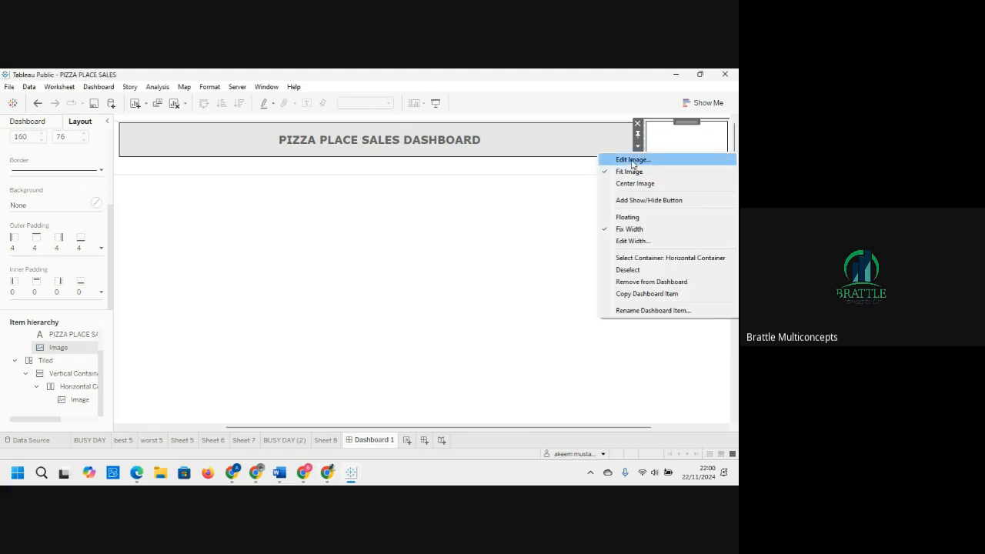
left_click(631, 160)
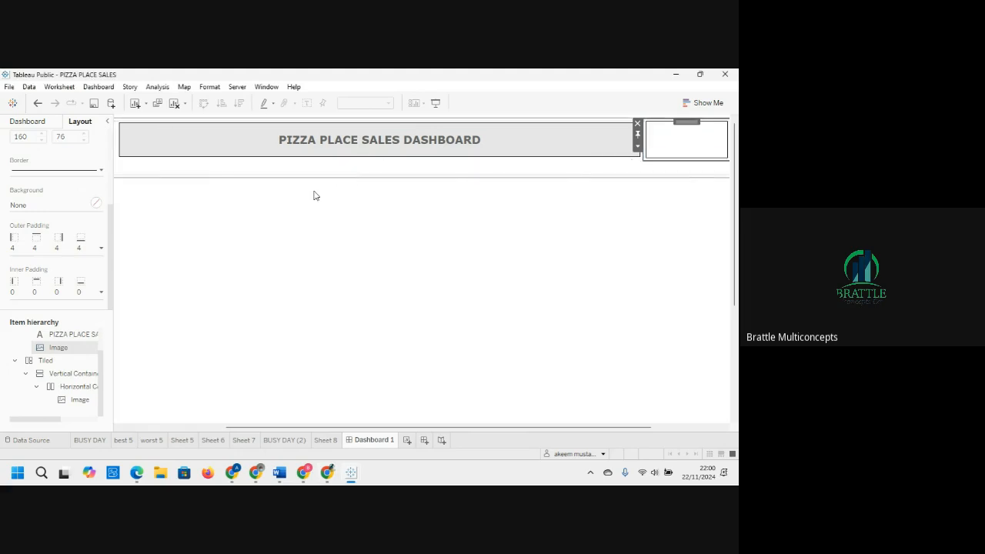
left_click(365, 199)
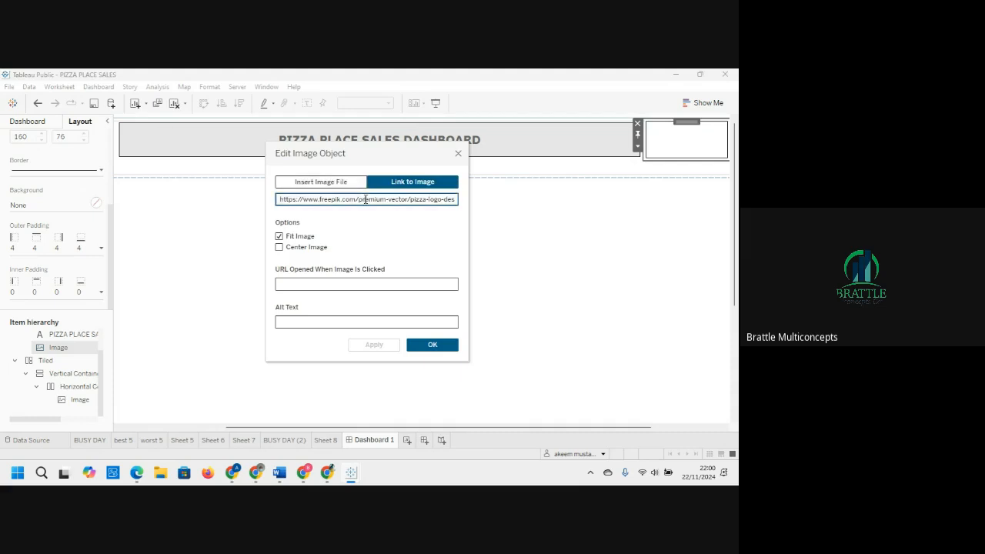
key("ctrl+a")
key("BackSpace")
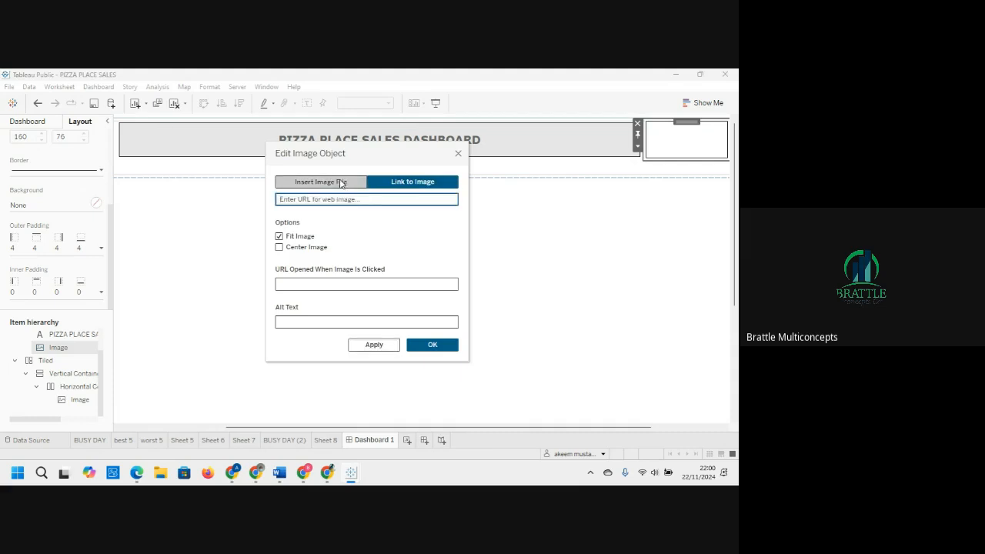
left_click(341, 184)
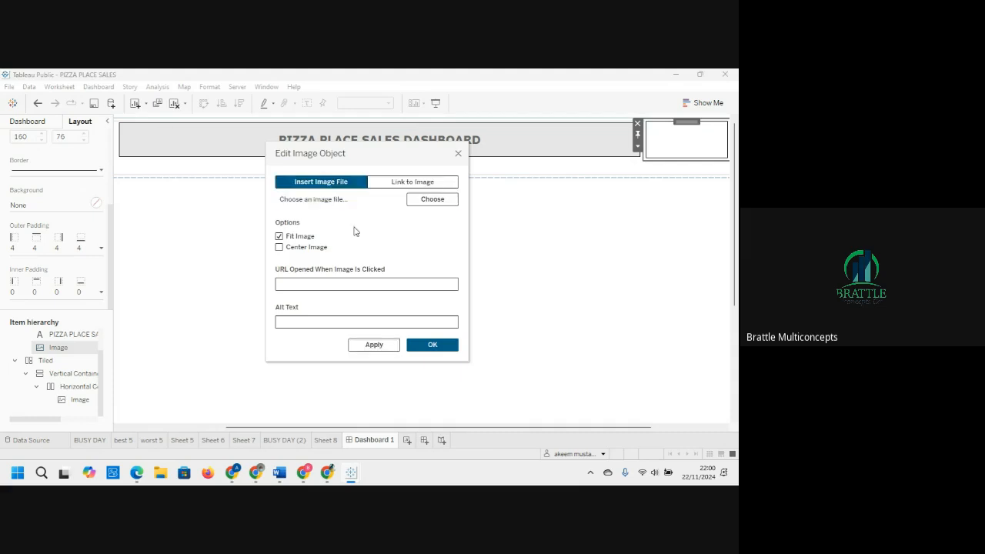
left_click(417, 202)
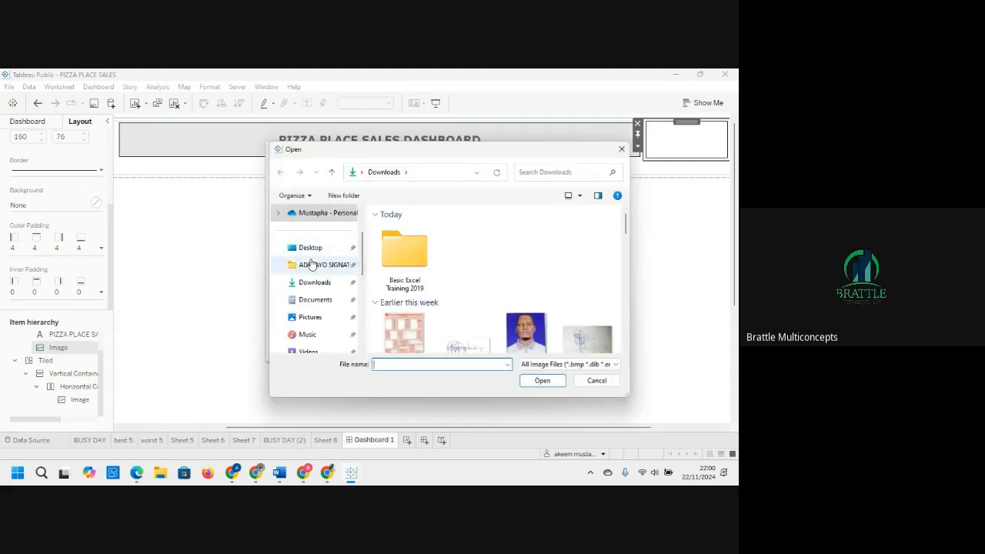
left_click(314, 283)
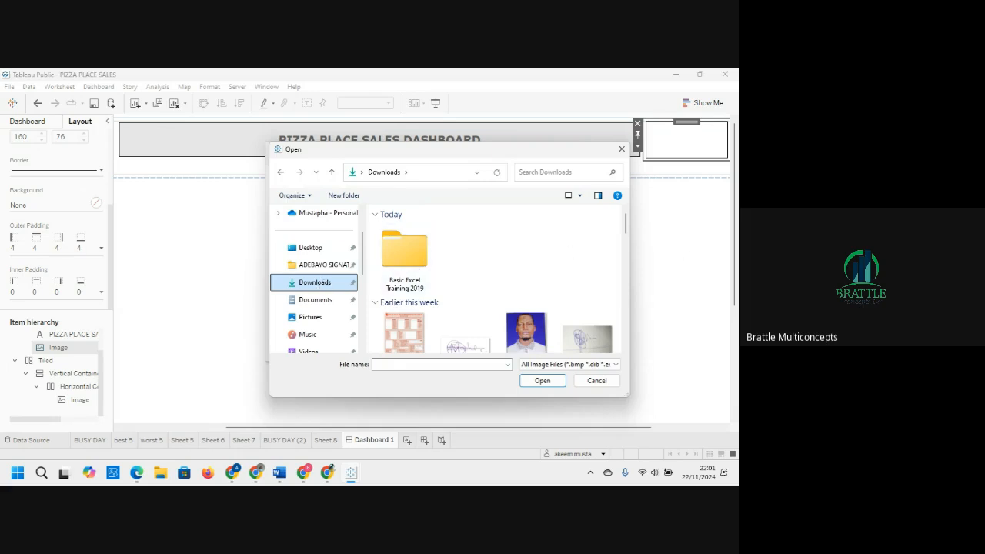
left_click(327, 472)
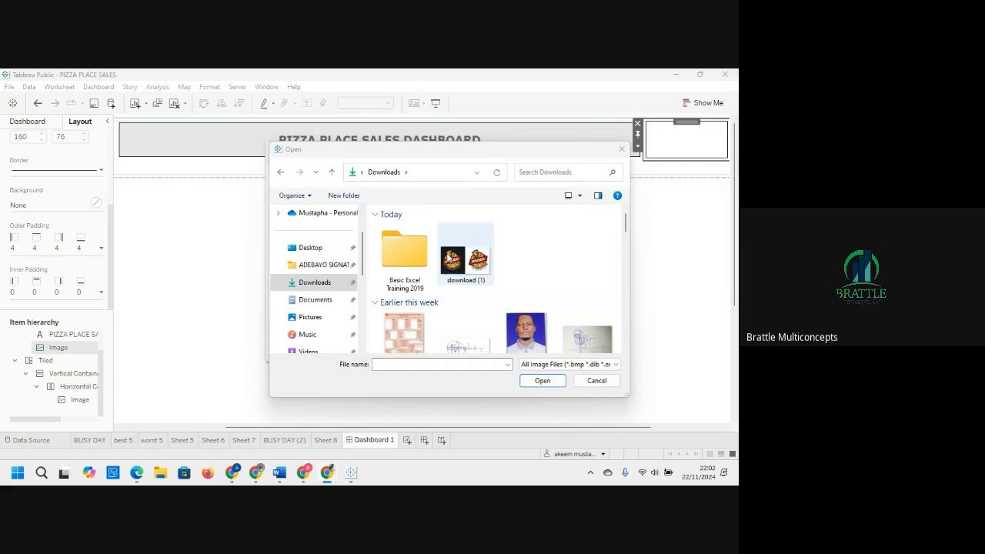
left_click(471, 263)
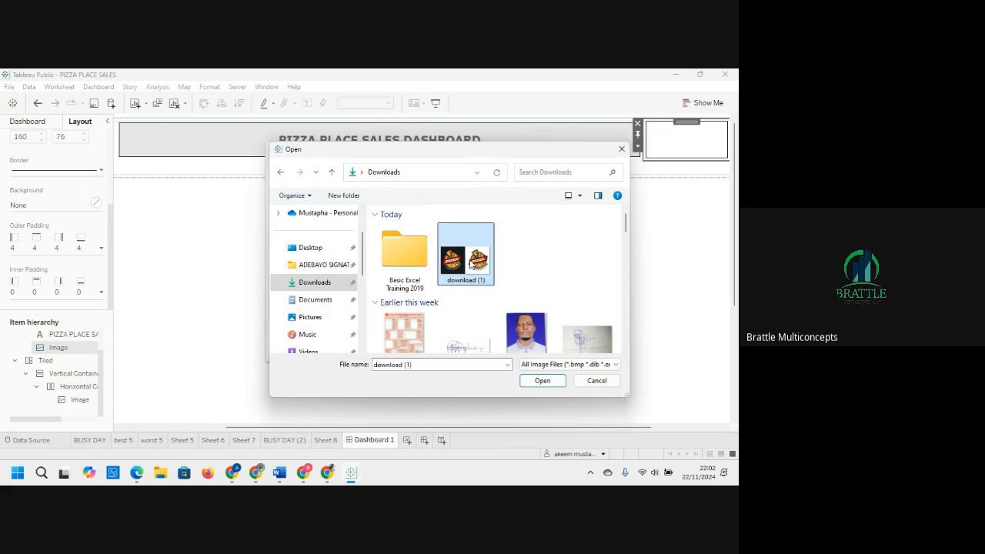
left_click(543, 380)
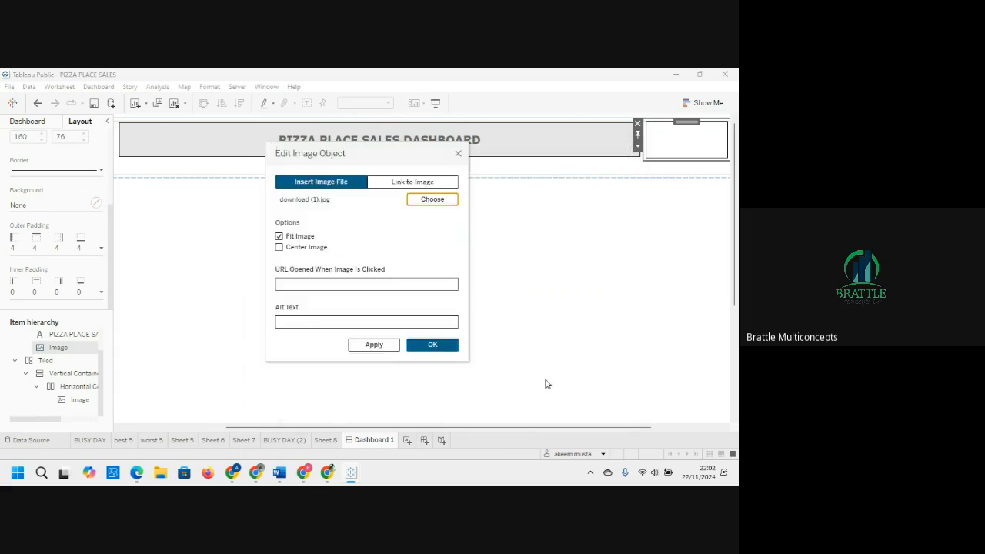
left_click(423, 352)
left_click(430, 346)
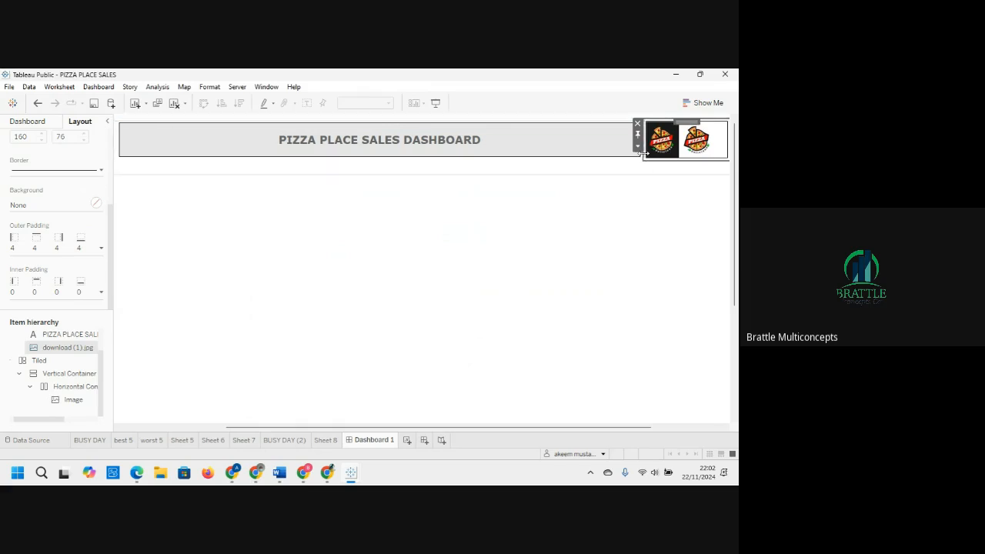
Step: Resize the pizza logo image and reposition it beside the title at the header's right end
left_click_drag(639, 152, 615, 160)
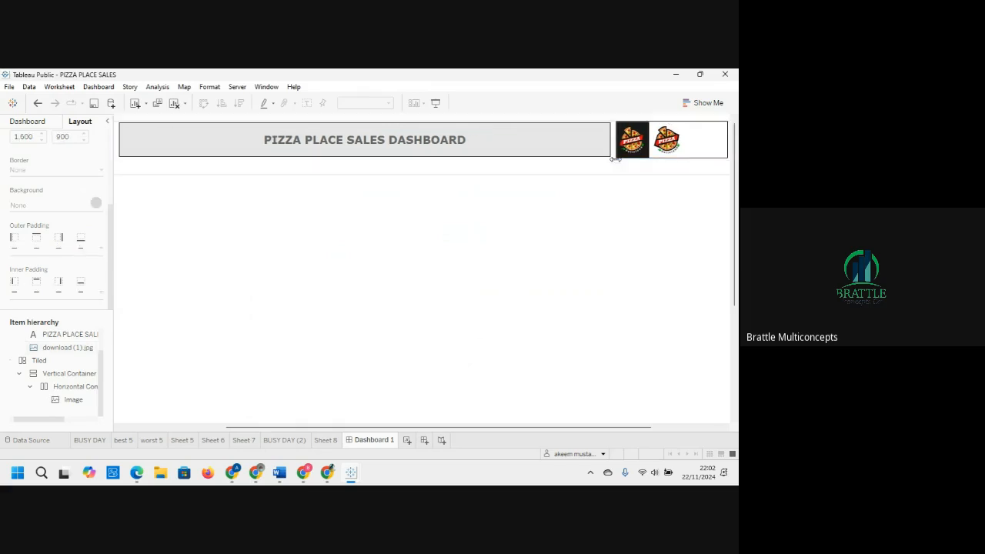
left_click(681, 146)
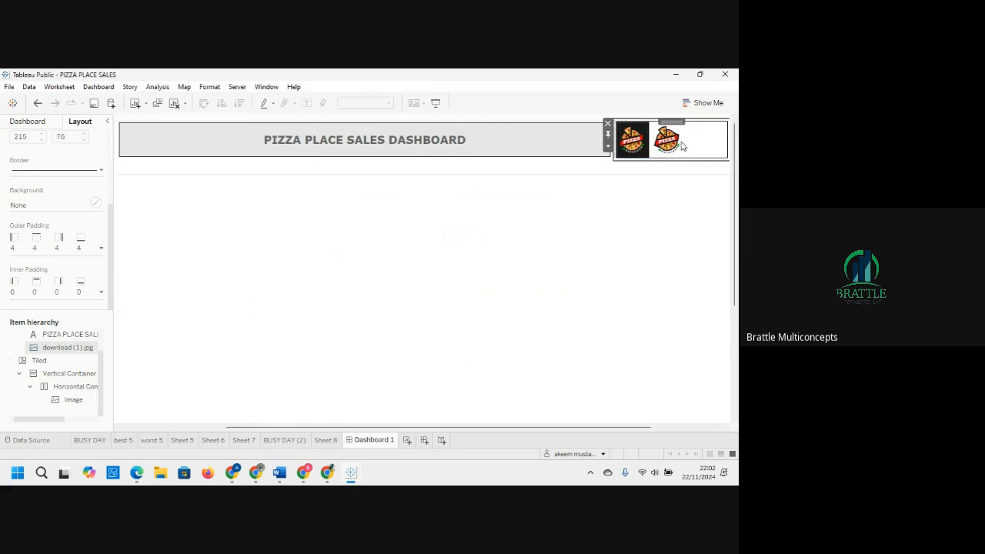
left_click(624, 124)
left_click_drag(624, 124, 653, 152)
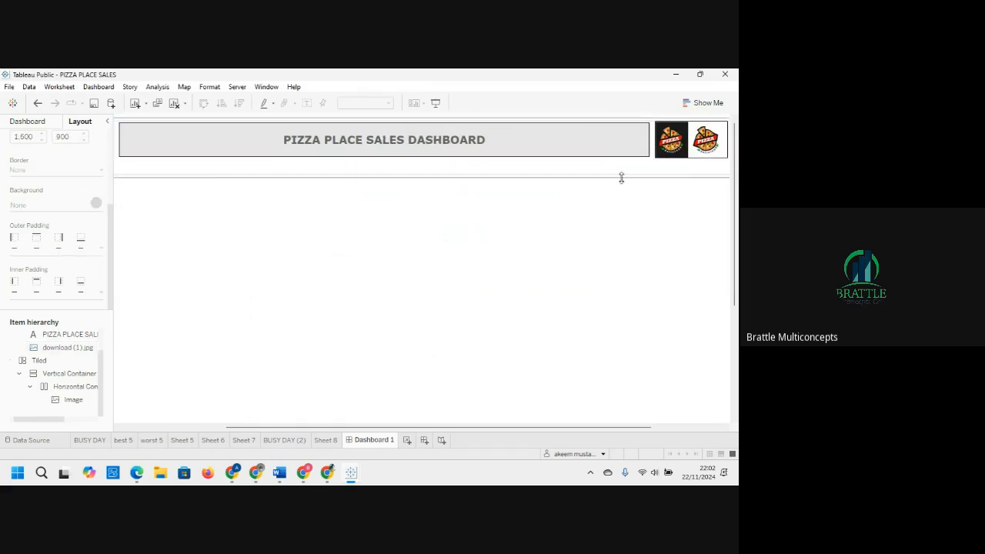
Step: Reduce the header row's height and narrow the logo image slightly so the title widens
left_click_drag(588, 178, 587, 170)
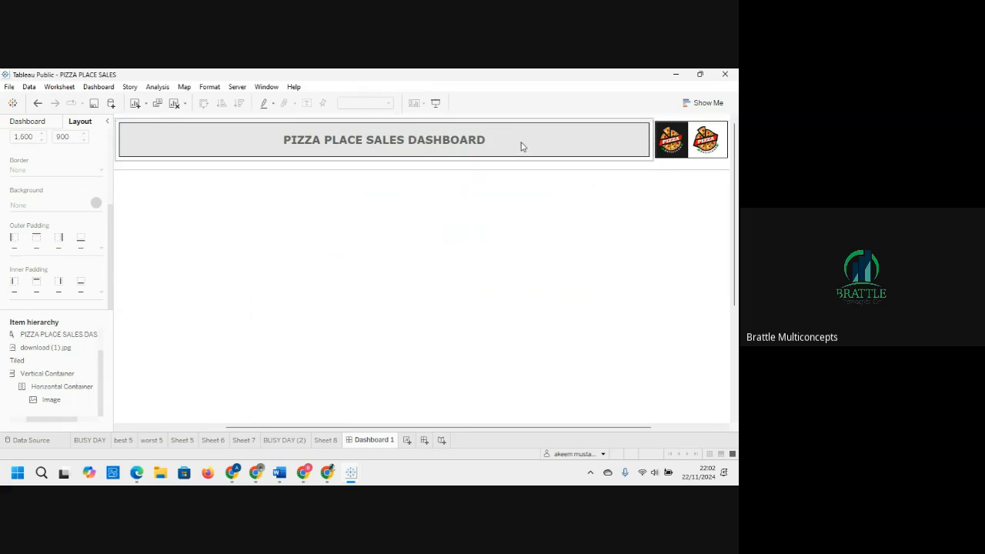
left_click(521, 146)
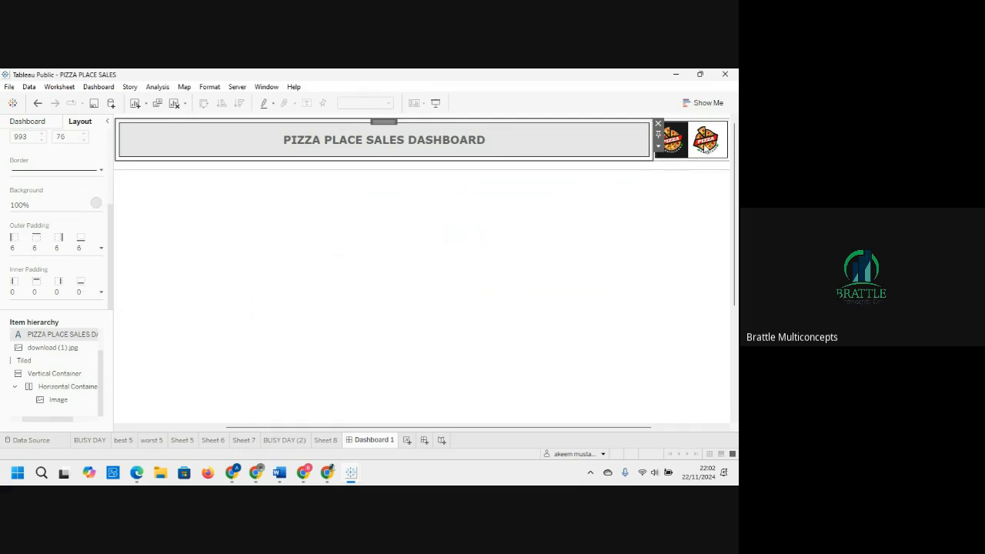
left_click(709, 152)
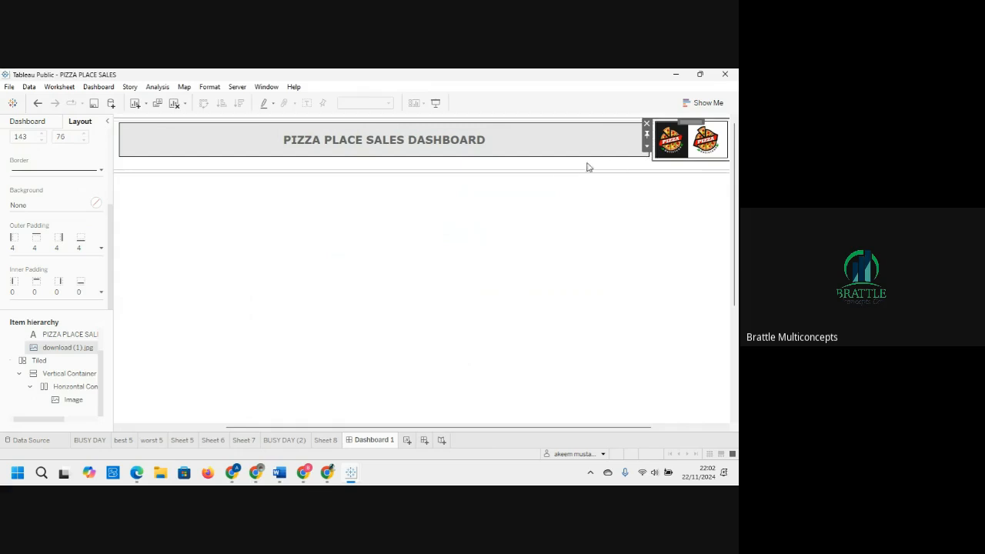
left_click_drag(649, 152, 659, 152)
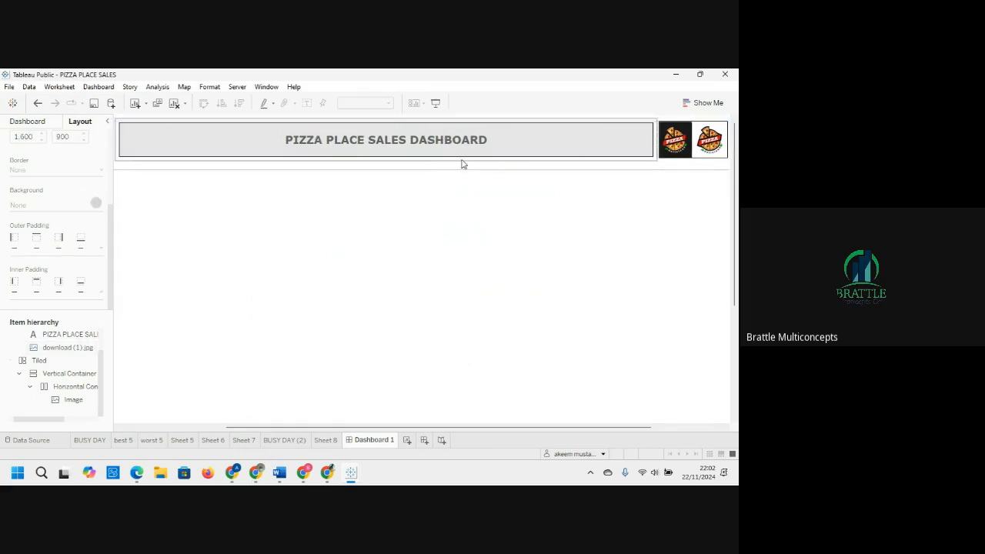
Step: Add a floating vertical container to the dashboard body below the header
left_click(350, 190)
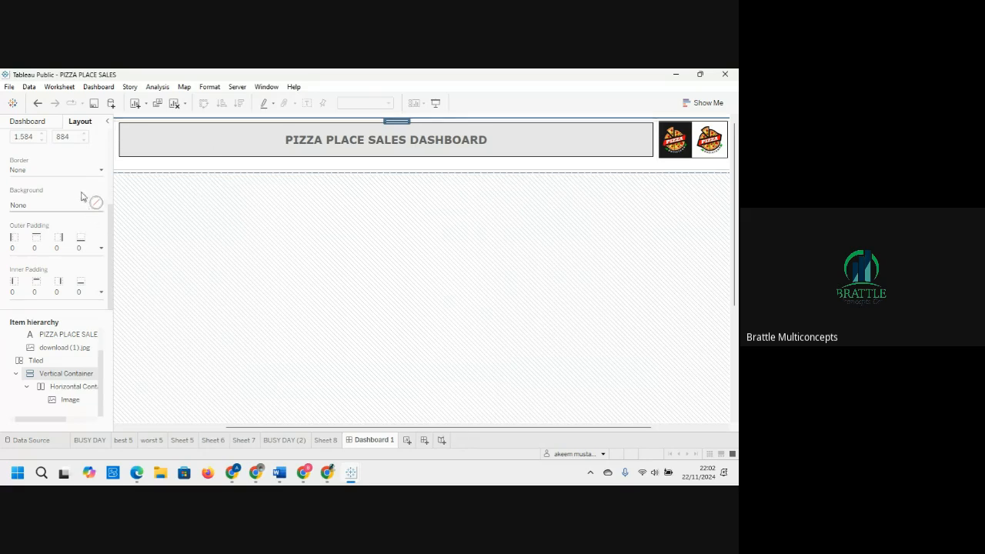
left_click(32, 121)
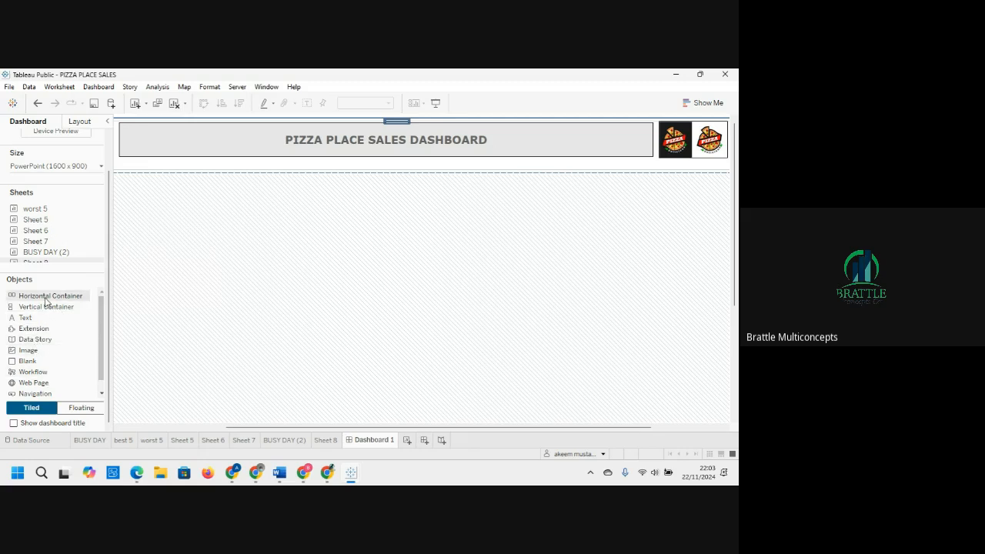
mouse_move(46, 307)
left_mouse_down()
mouse_move(138, 275)
mouse_move(154, 290)
mouse_move(156, 370)
mouse_move(115, 338)
mouse_move(149, 346)
mouse_move(169, 408)
mouse_move(113, 385)
left_mouse_up()
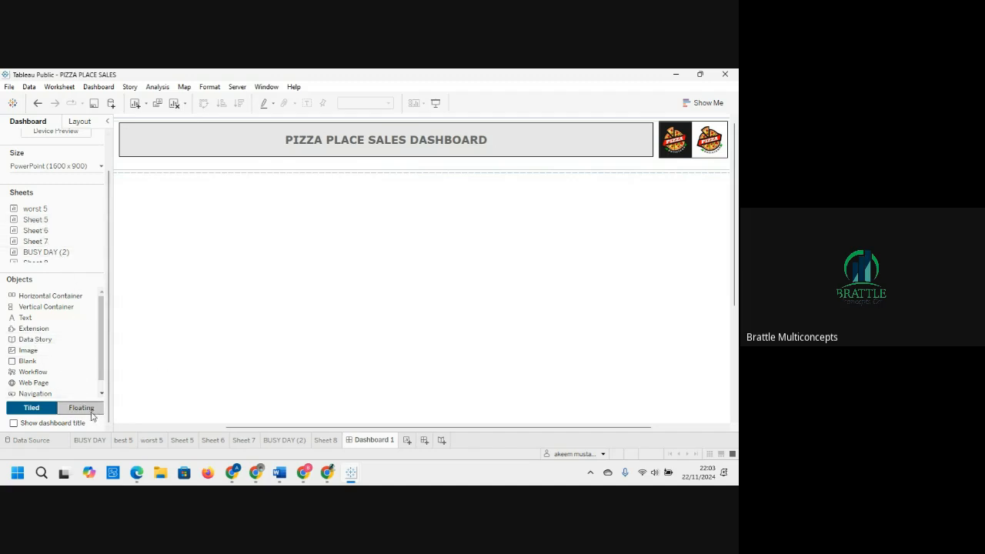
left_click(79, 122)
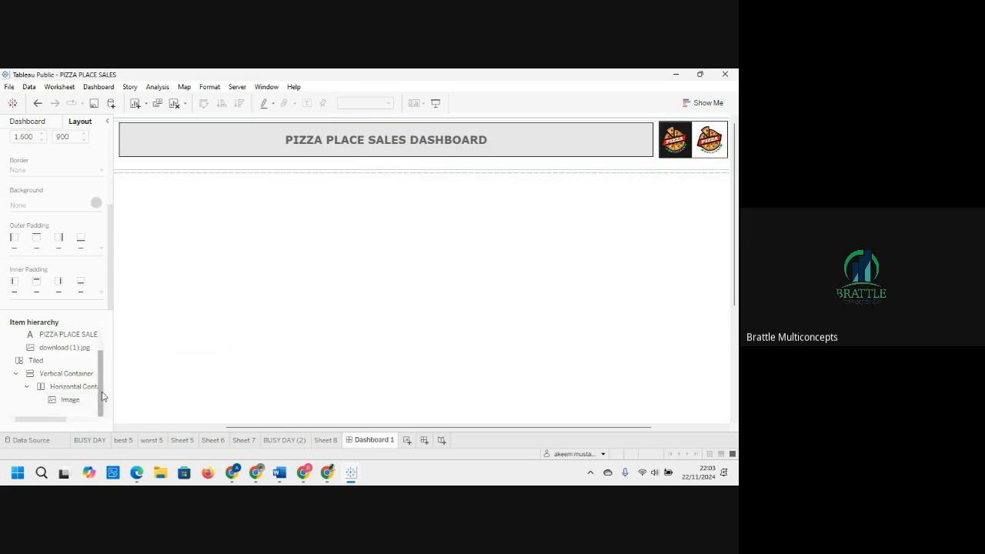
left_click(28, 122)
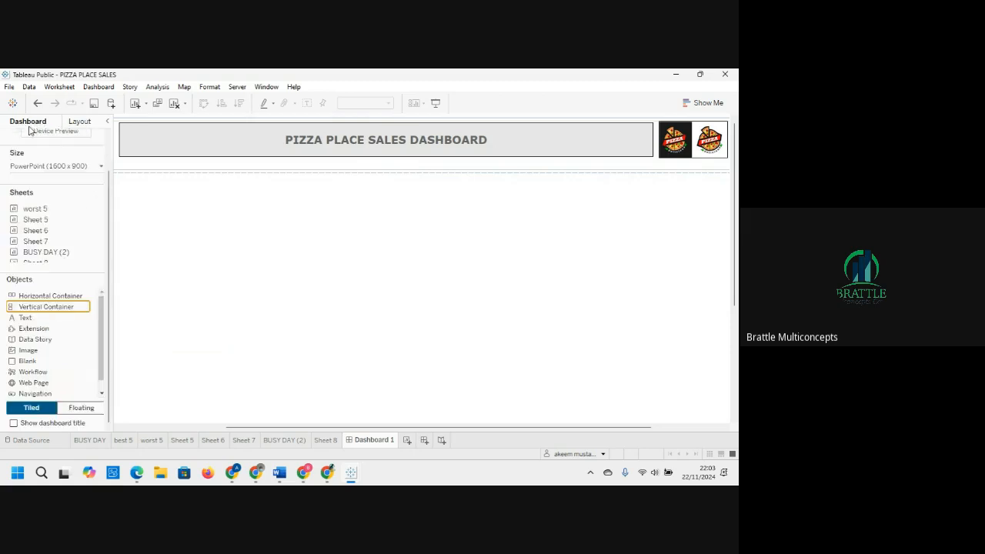
left_click(78, 408)
left_click_drag(44, 310, 115, 175)
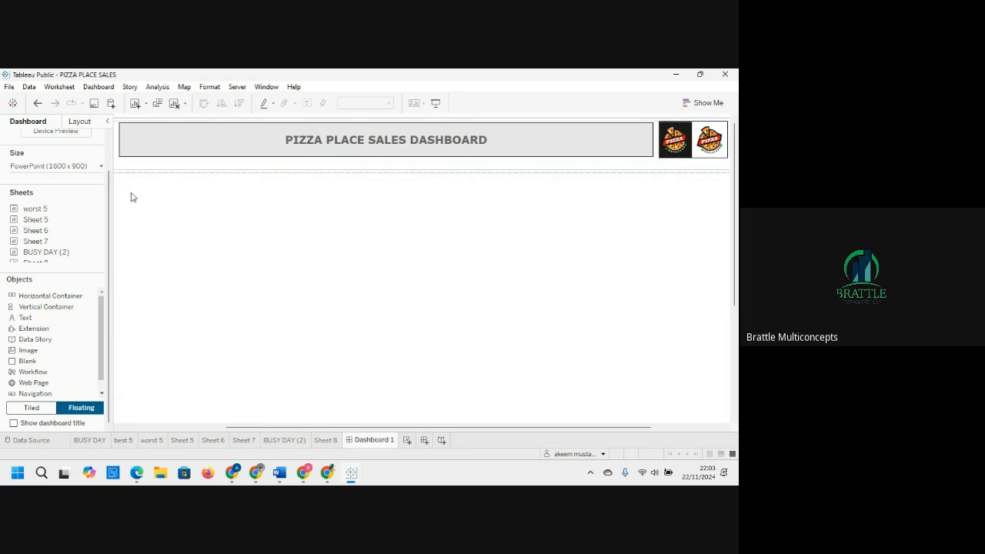
left_click_drag(56, 308, 178, 250)
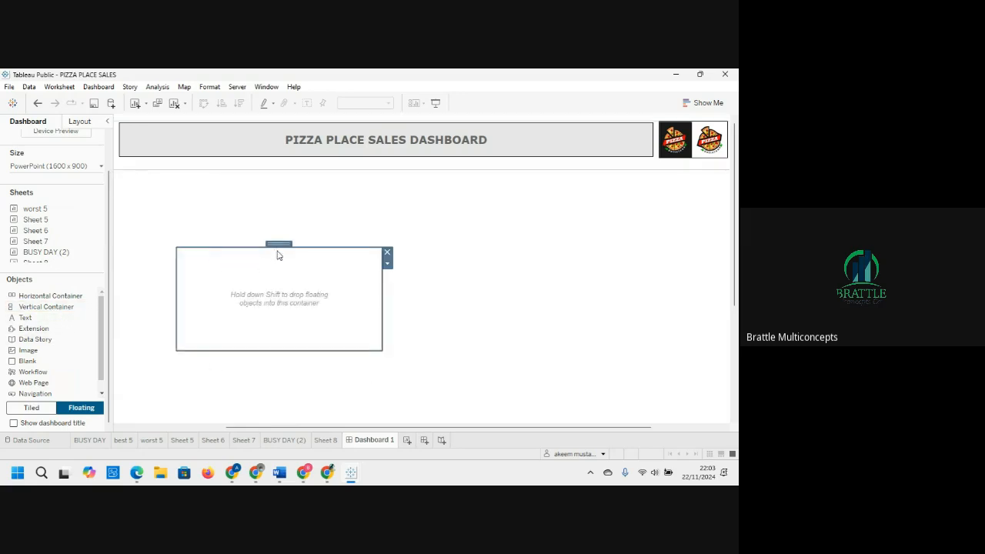
Step: Move the floating vertical container to the top-left of the dashboard body and resize it taller and narrower
left_click_drag(280, 244, 221, 172)
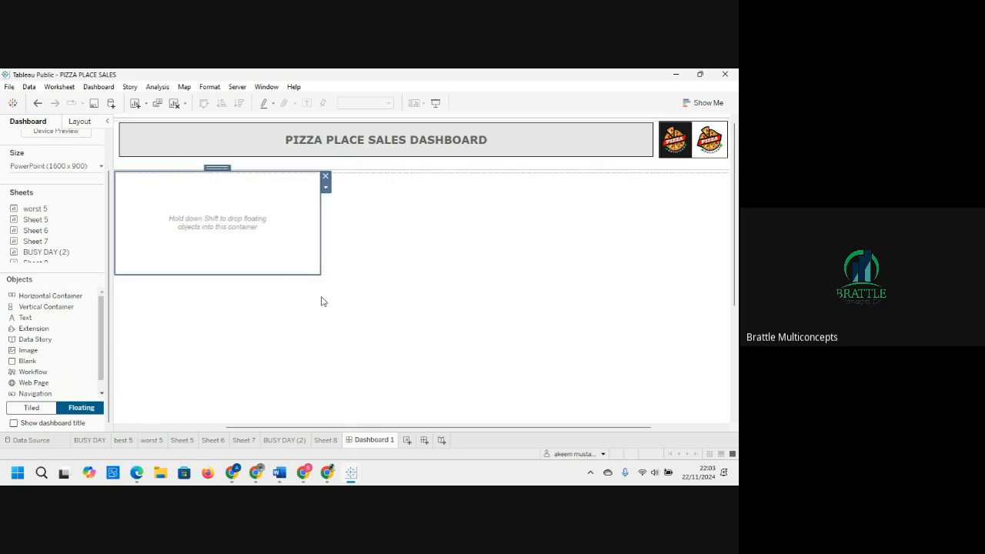
left_click_drag(315, 273, 307, 347)
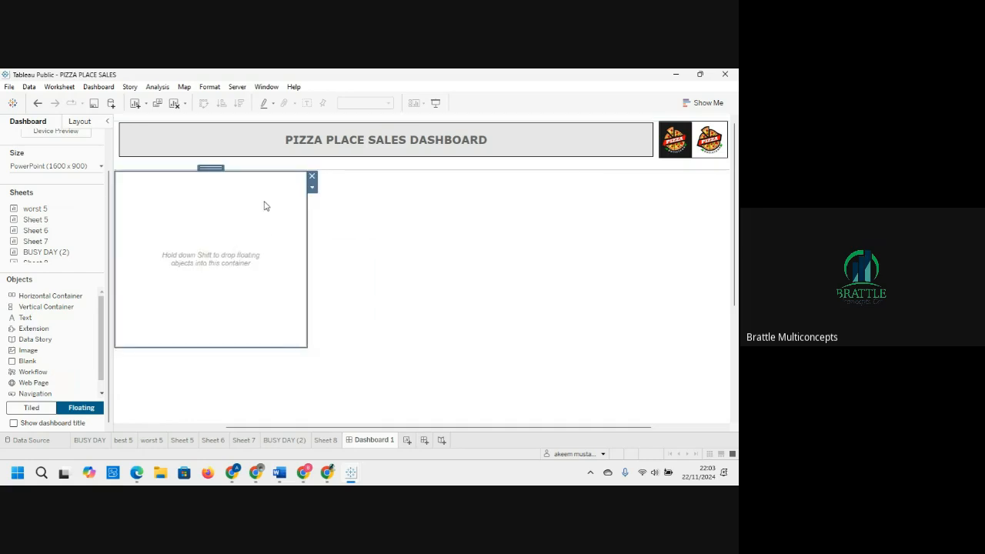
left_click_drag(221, 173, 221, 174)
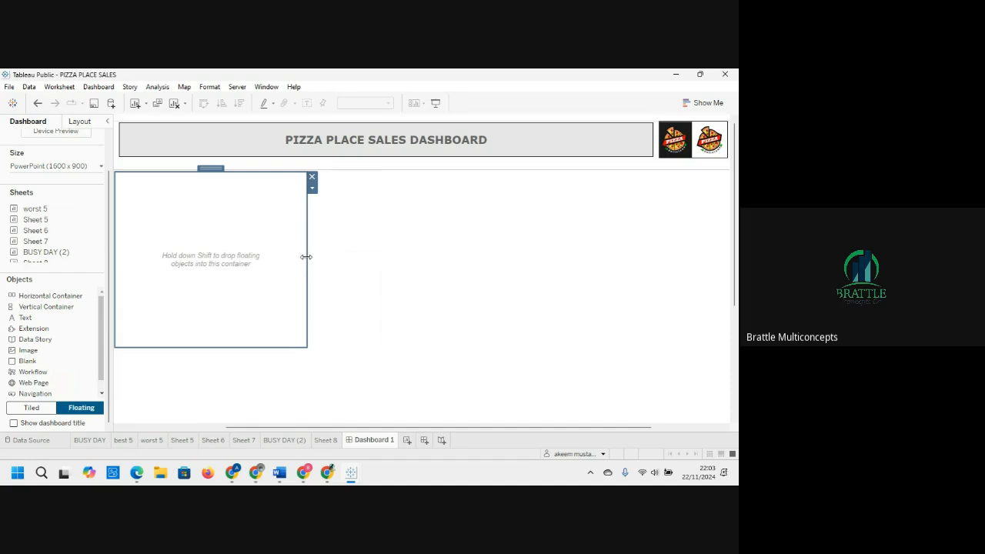
left_click_drag(306, 256, 299, 258)
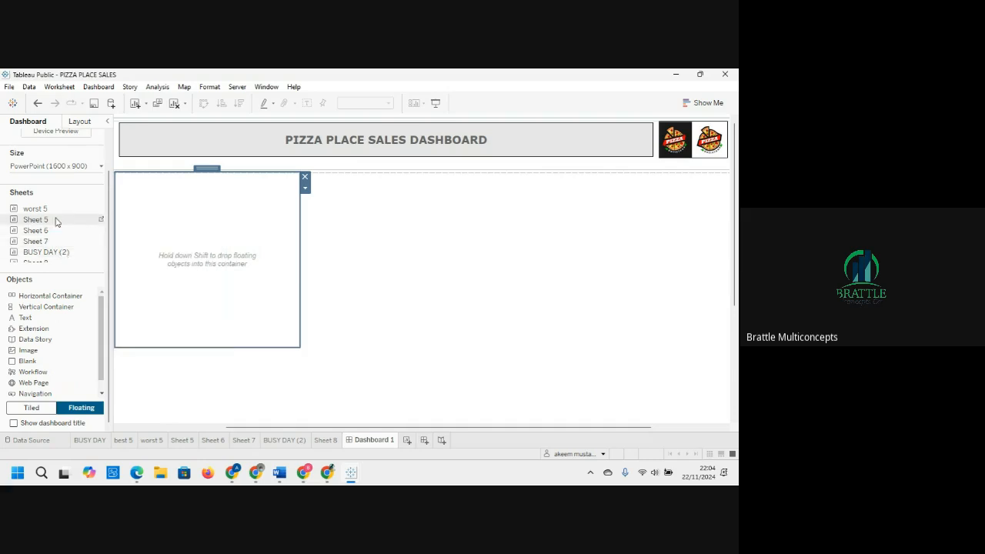
Step: Drop the best 5 sheet into the container and resize it to fit the container's width and height
scroll(55, 222, "up", 4)
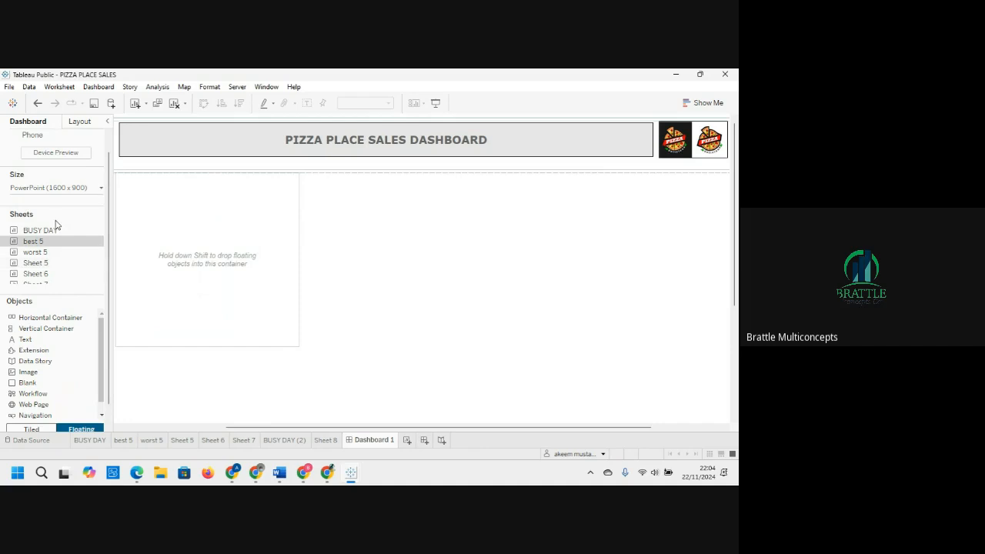
left_click_drag(46, 241, 116, 209)
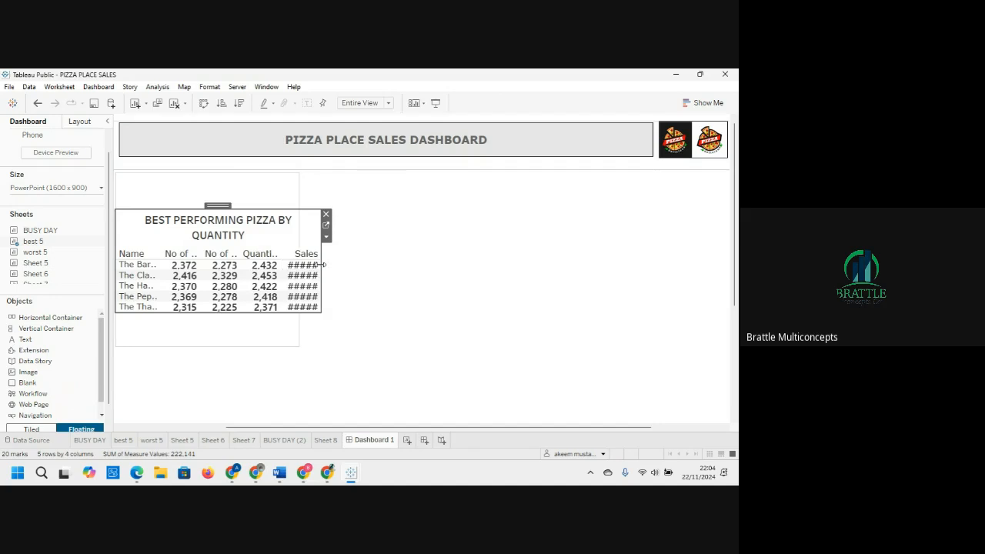
left_click_drag(323, 265, 283, 267)
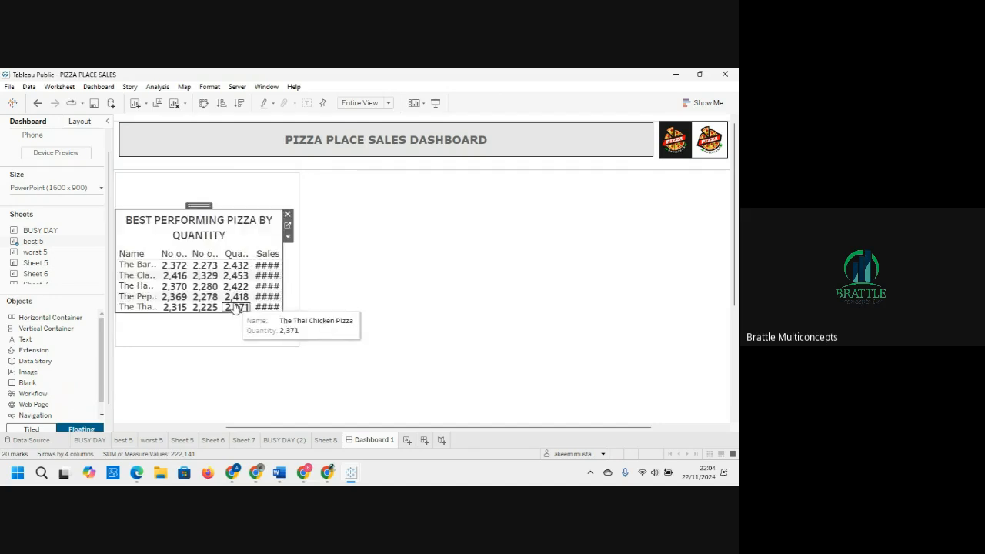
left_click_drag(207, 312, 214, 343)
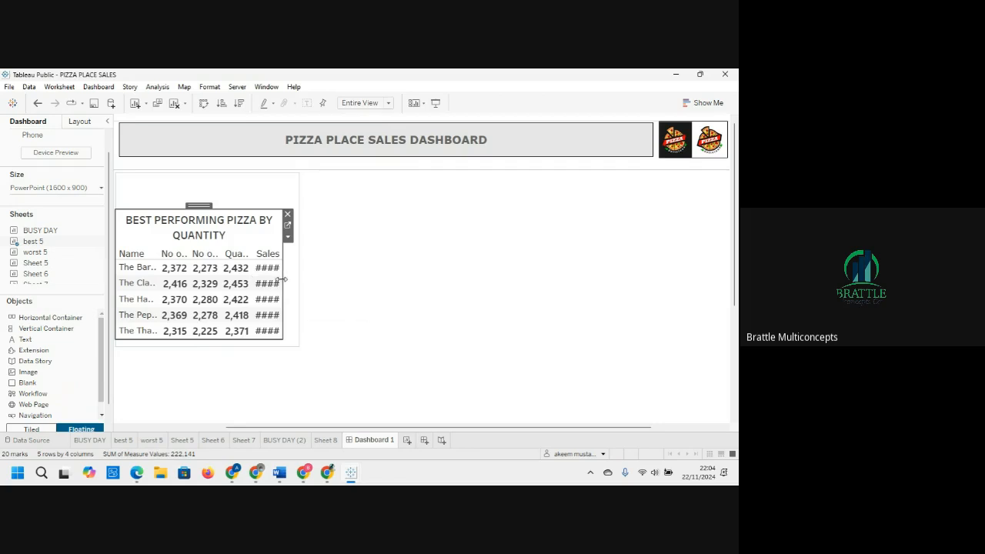
left_click_drag(284, 281, 297, 283)
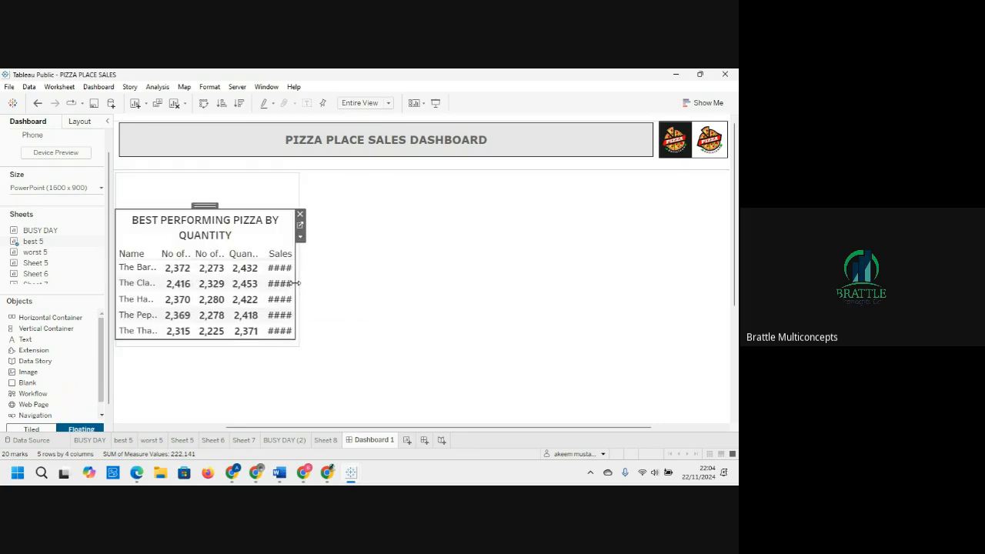
Step: Open the best 5 worksheet from the dashboard and set its view fit to Standard
left_click(300, 238)
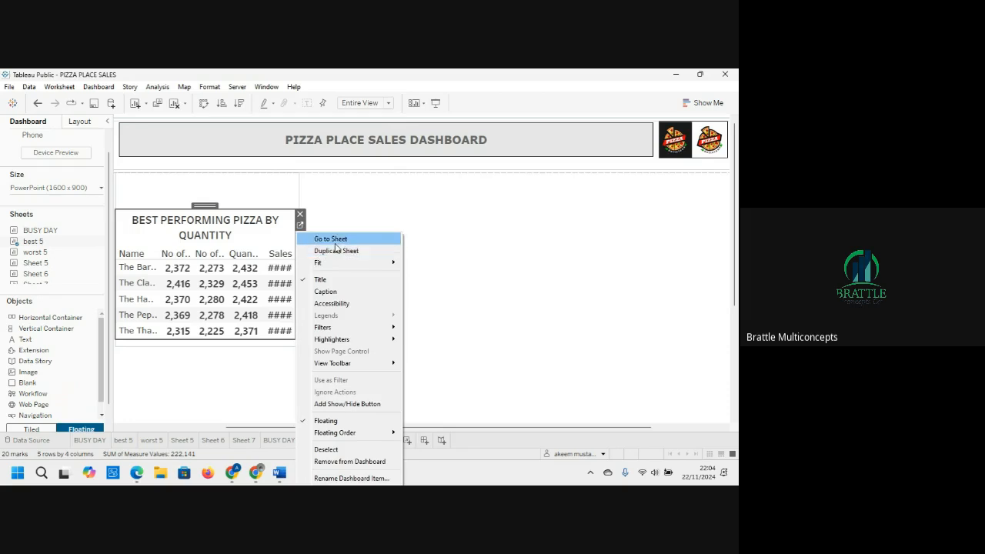
left_click(333, 243)
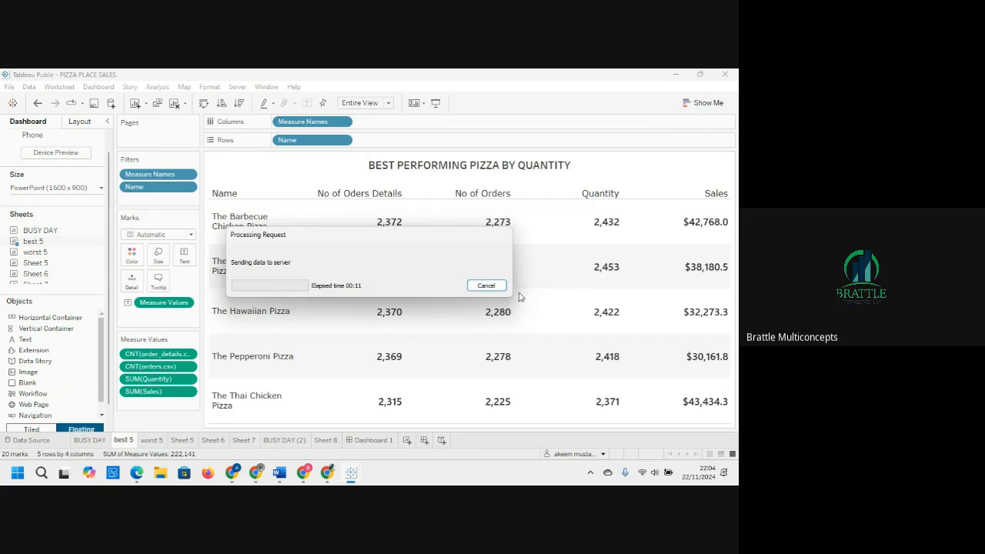
left_click(485, 286)
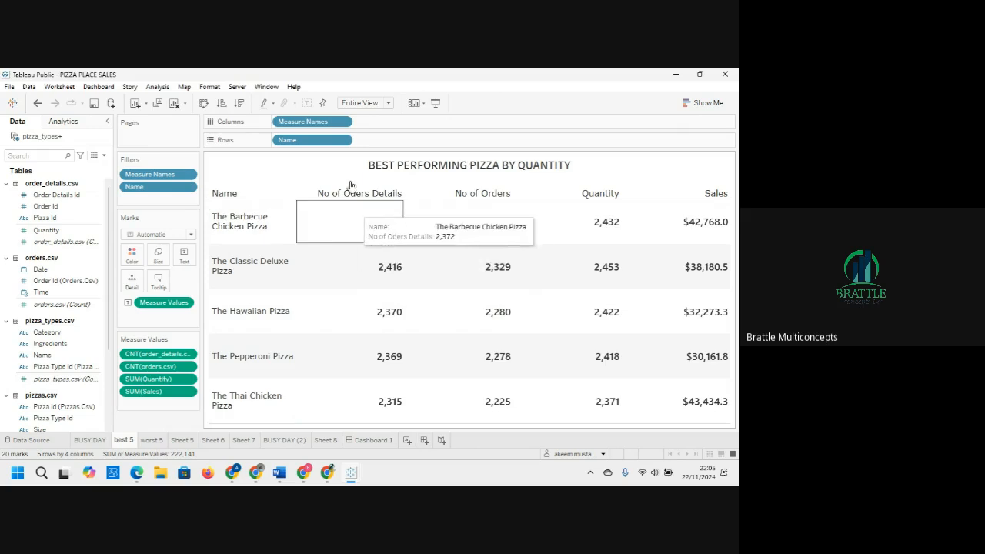
left_click(386, 102)
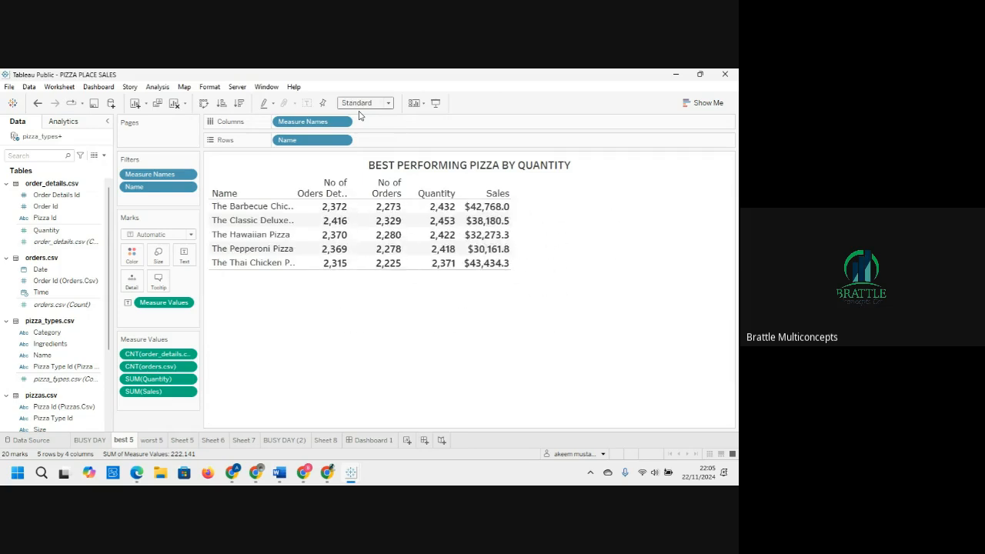
left_click(371, 440)
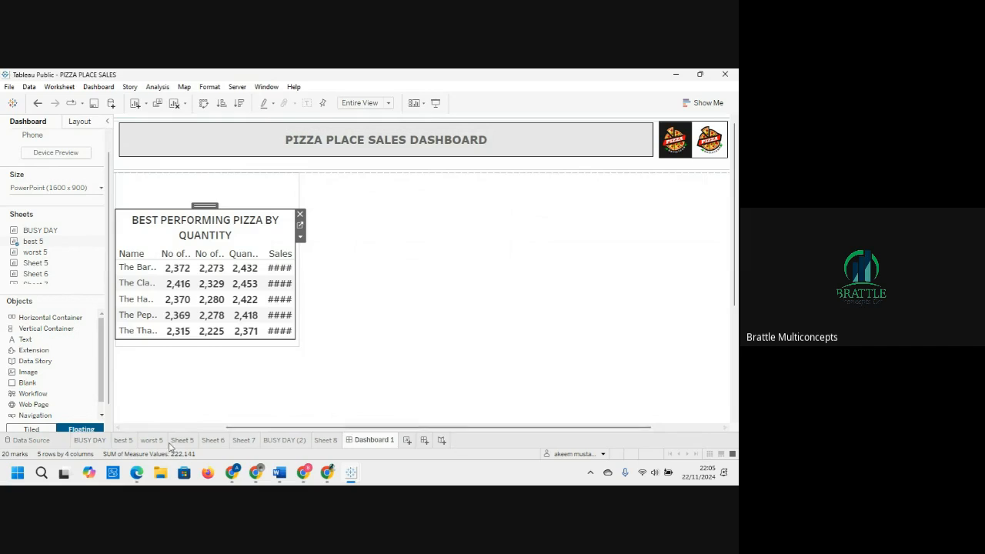
left_click(123, 441)
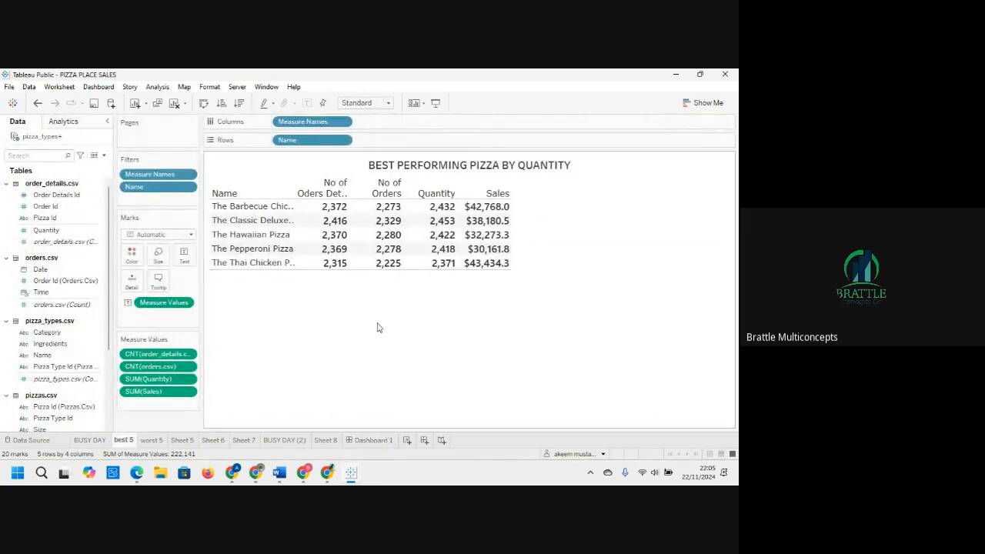
Step: Open the sheet's font formatting and set the worksheet font size to 8
right_click(368, 248)
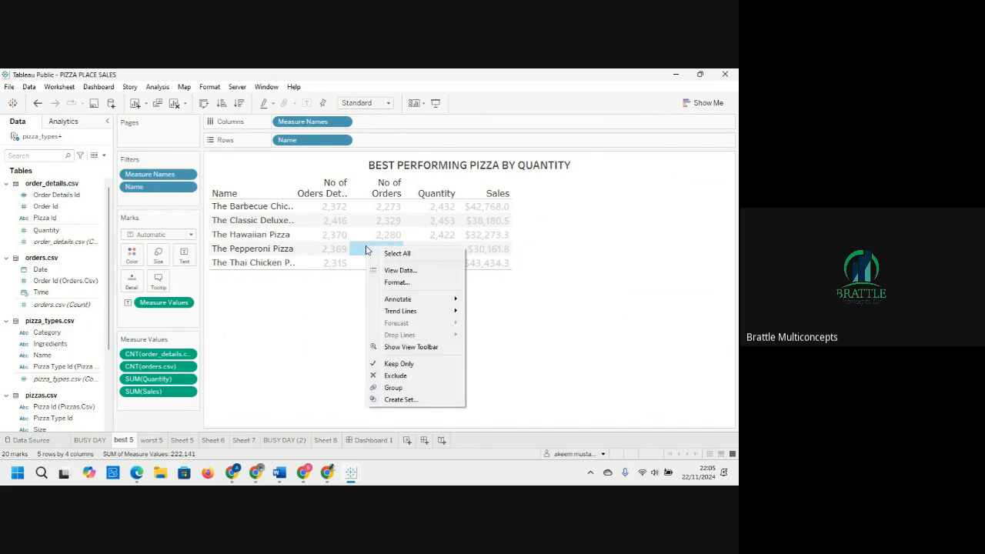
left_click(386, 282)
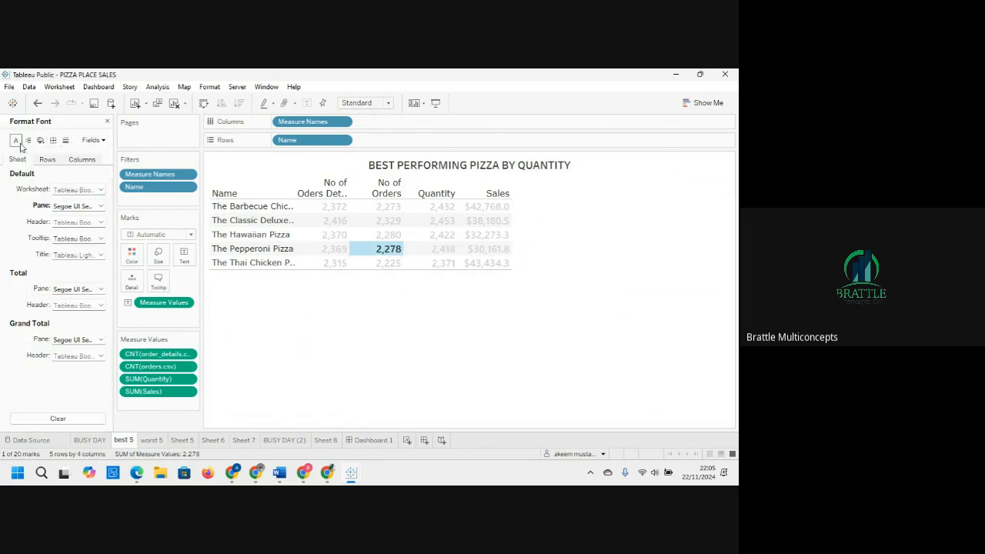
left_click(99, 190)
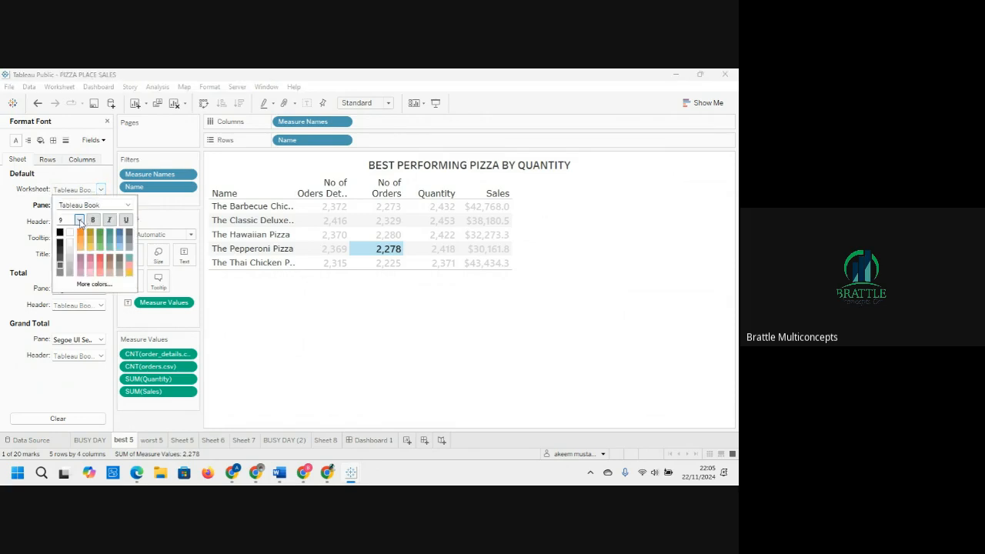
left_click(79, 221)
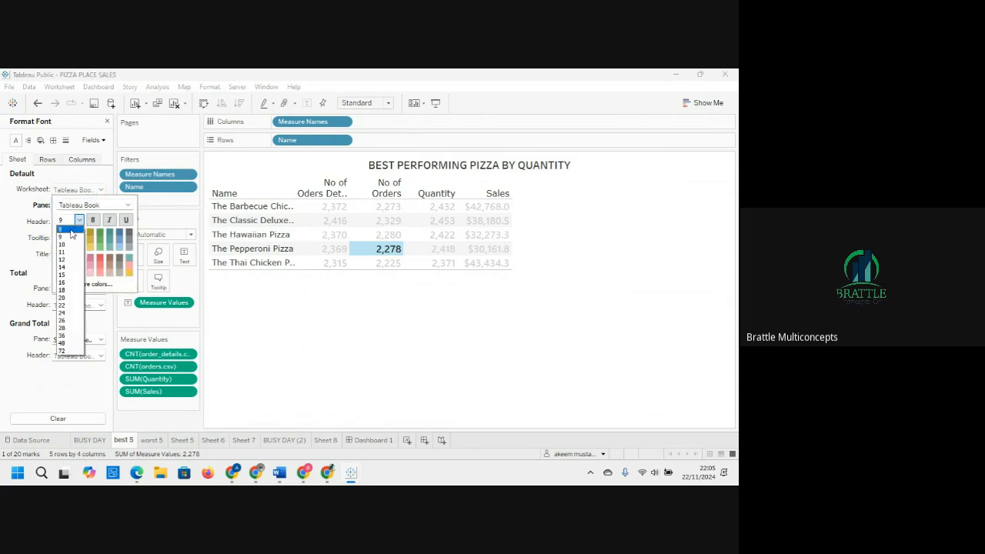
left_click(71, 230)
left_click(406, 321)
left_click(408, 321)
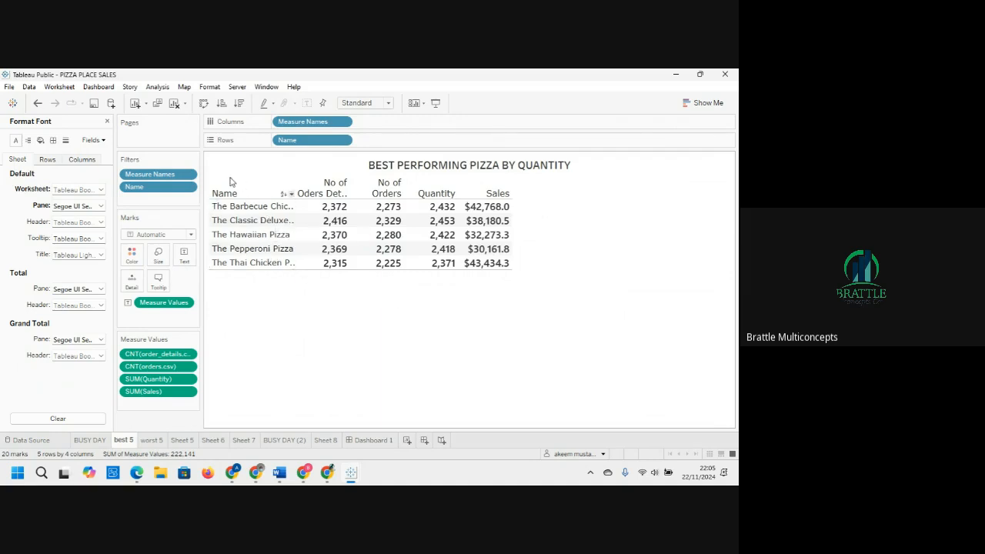
Step: Reapply font size 8 to the worksheet and set the pane font to size 8
left_click(97, 192)
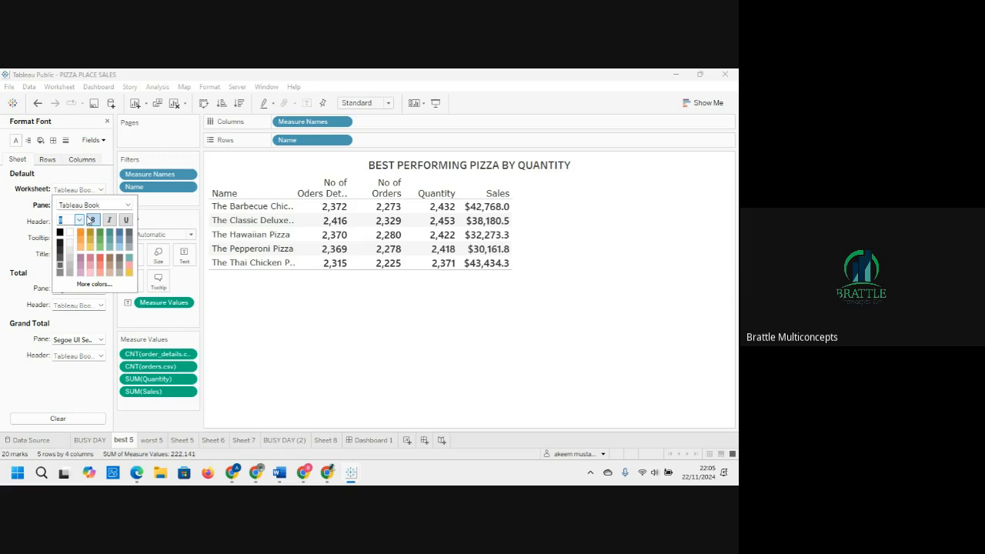
left_click(78, 221)
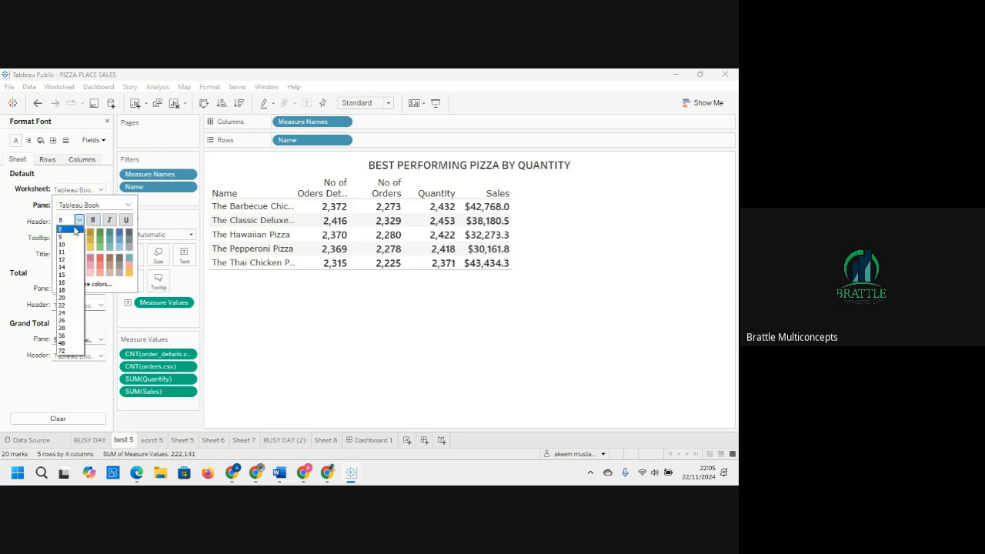
left_click(75, 230)
left_click(23, 209)
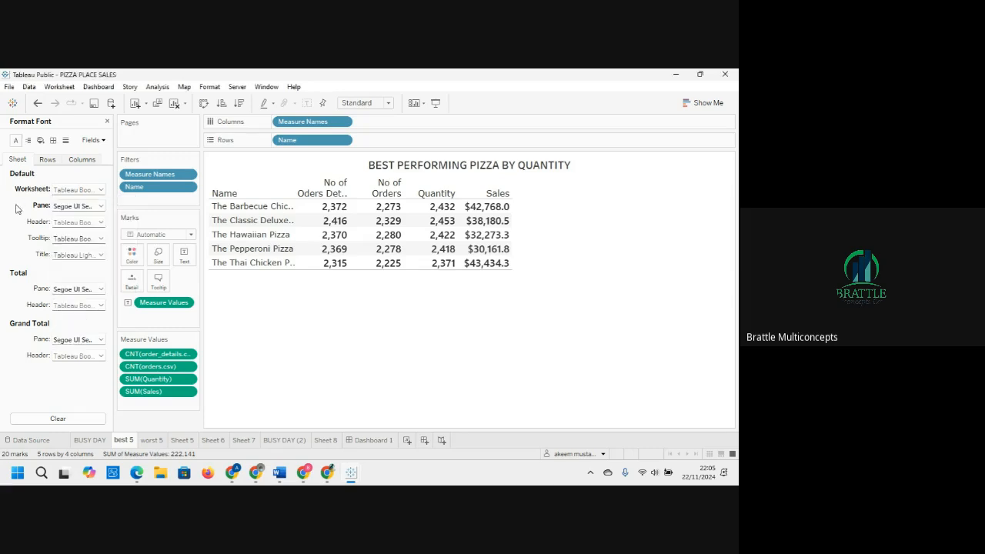
left_click(99, 206)
left_click(78, 236)
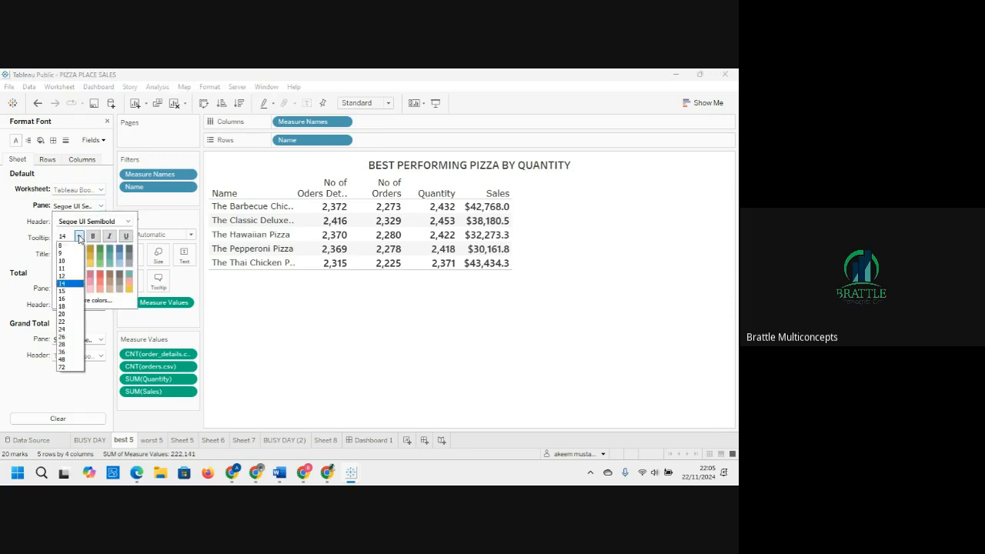
left_click(71, 245)
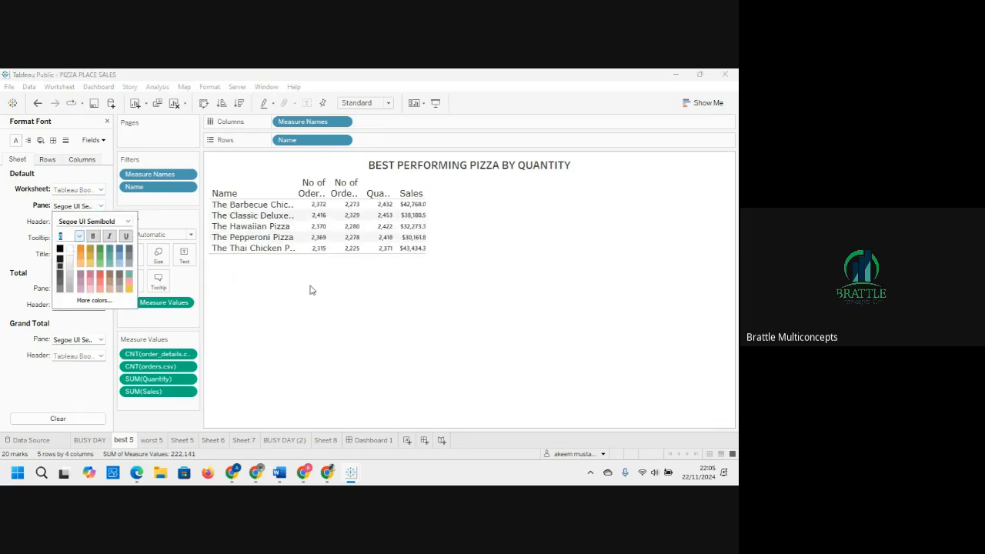
left_click(382, 300)
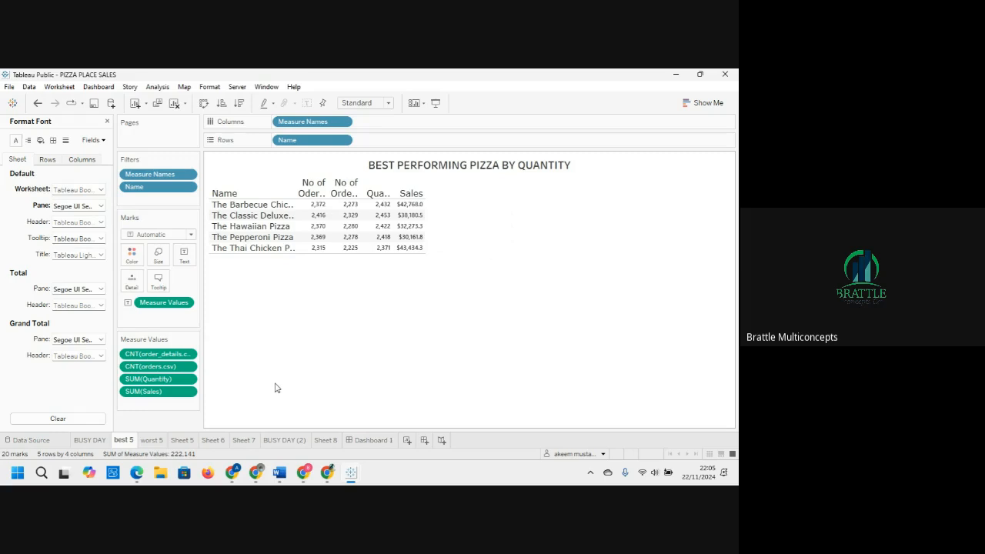
Step: Return to the dashboard and shift the best 5 sheet higher within the container, extending its bottom edge slightly
left_click(372, 440)
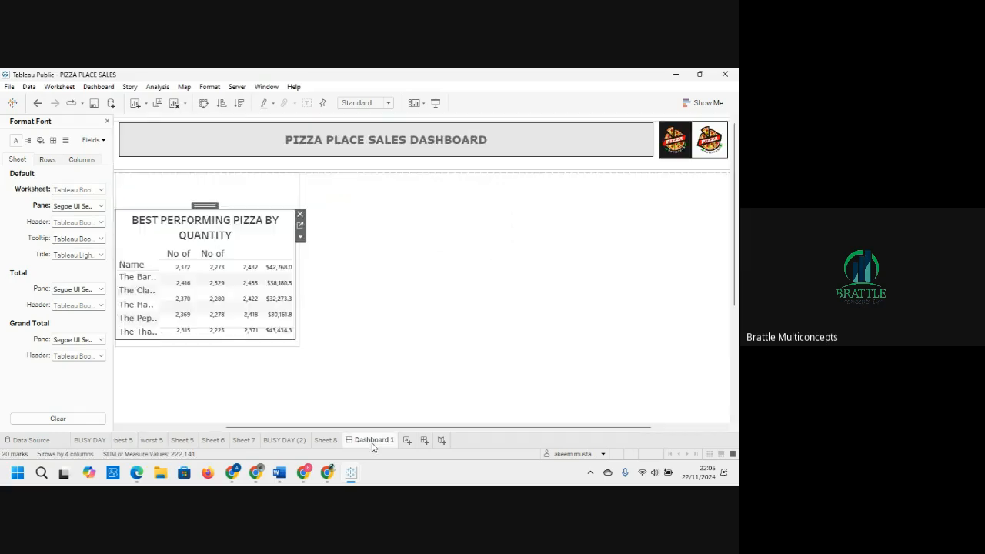
left_click(380, 325)
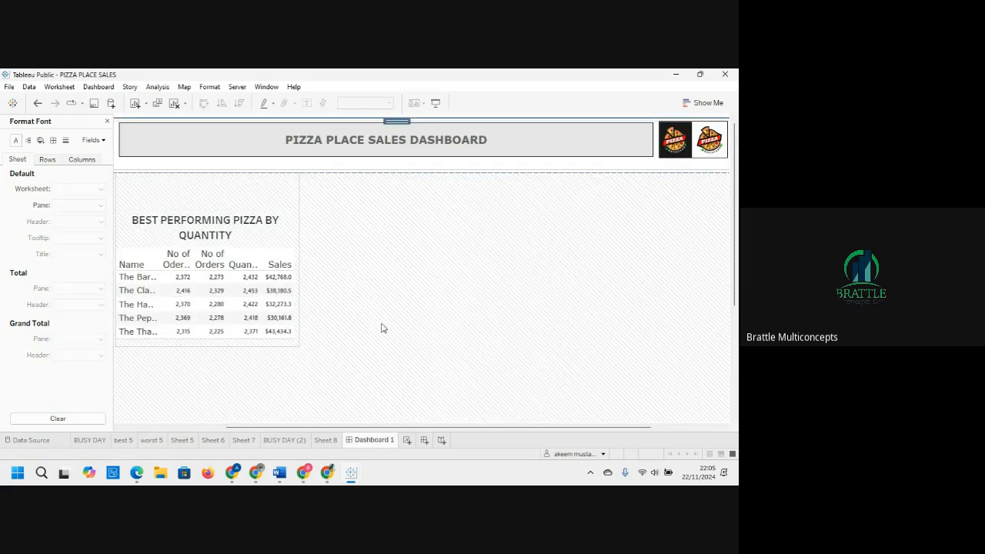
left_click(250, 264)
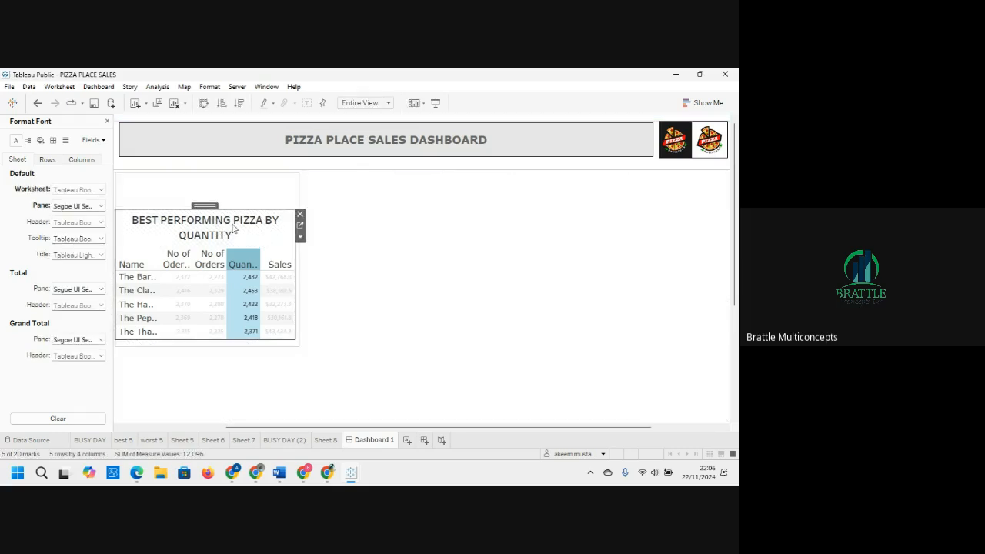
left_click_drag(205, 206, 206, 198)
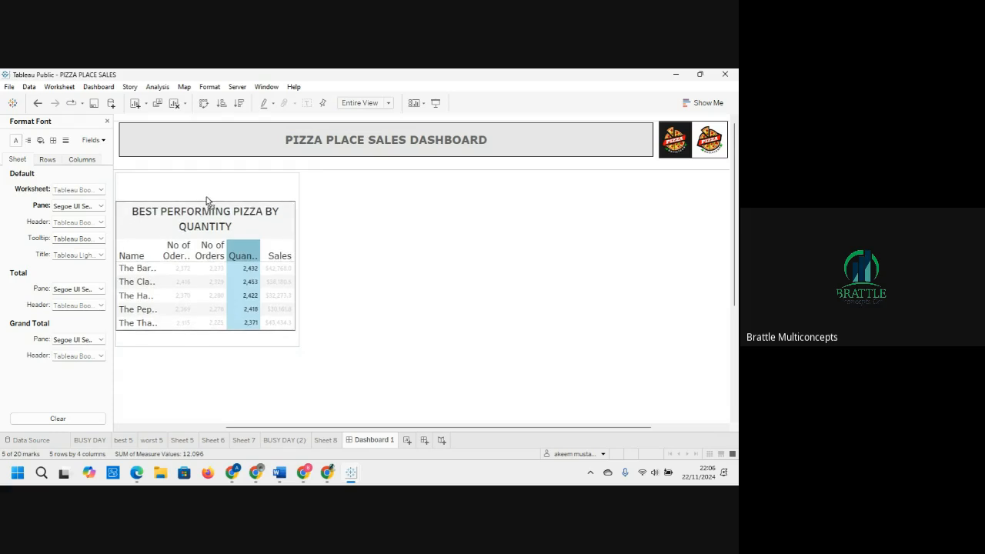
left_click(208, 199)
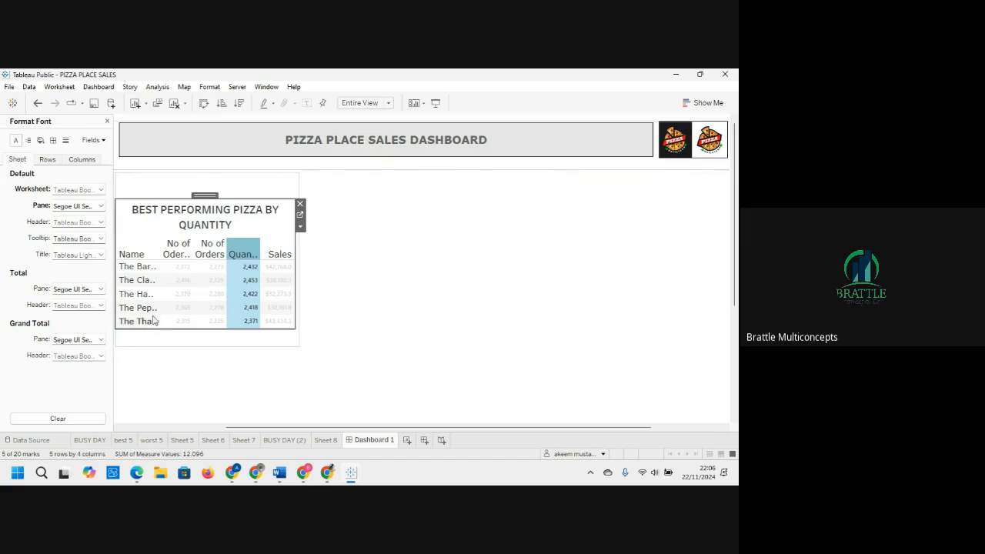
left_click(395, 253)
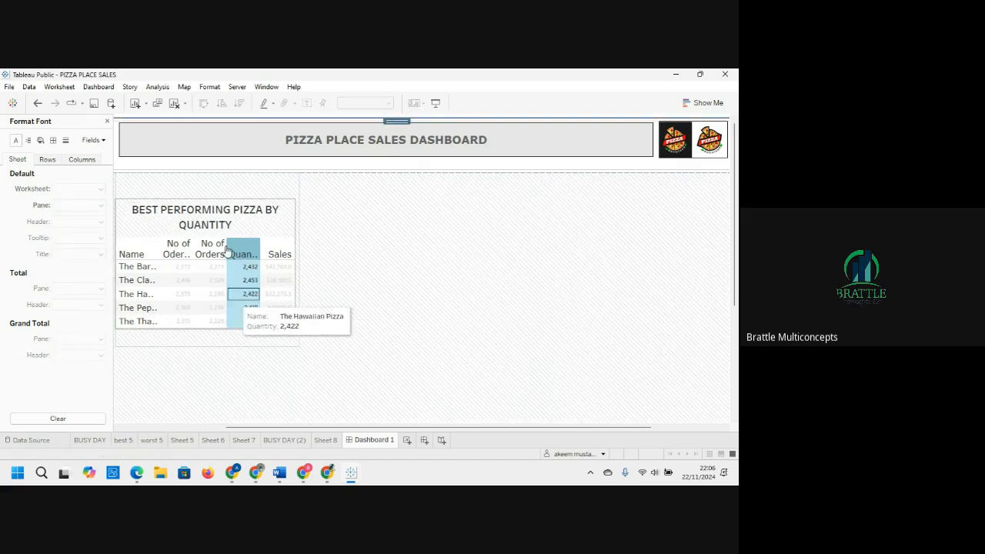
left_click(214, 211)
left_click_drag(214, 211, 213, 195)
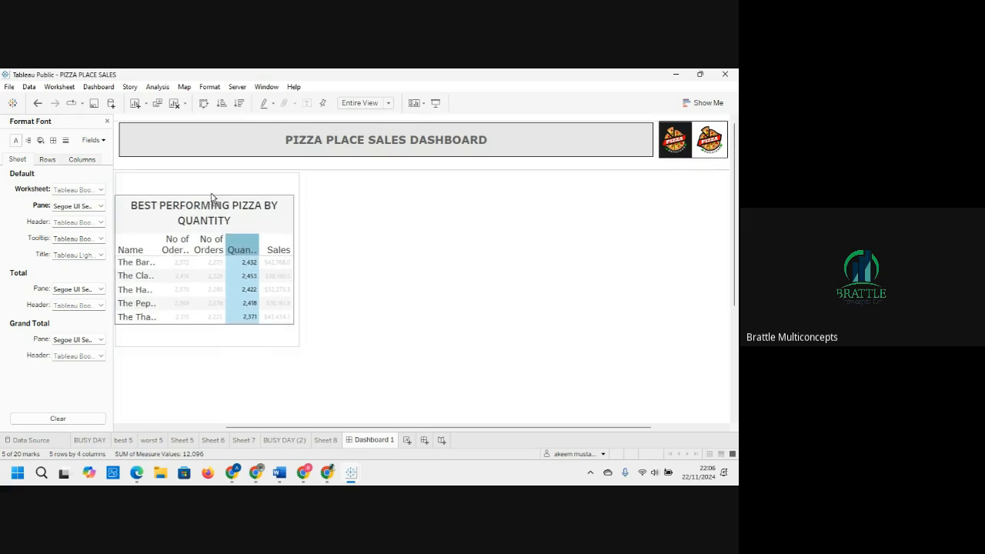
left_click(213, 200)
left_click_drag(201, 327, 200, 330)
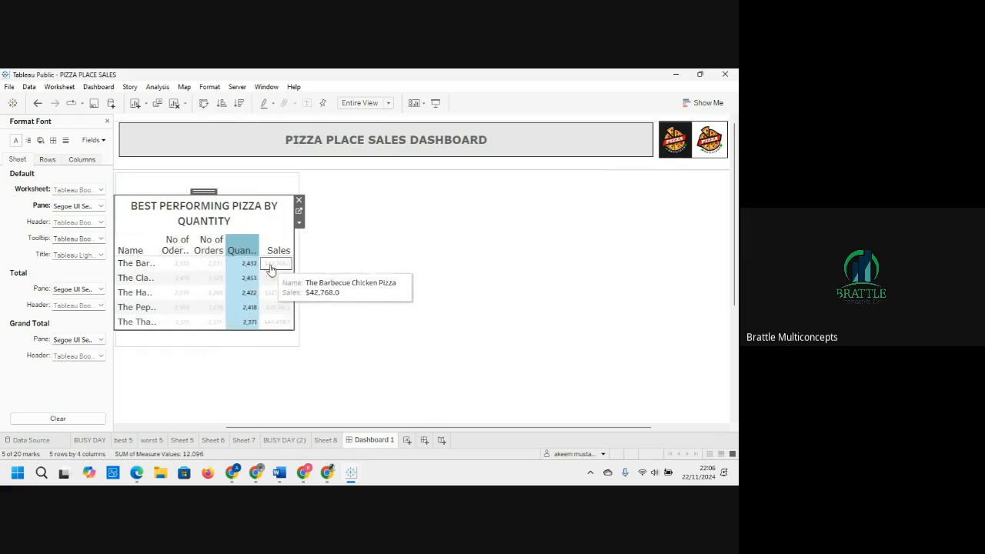
left_click(298, 273)
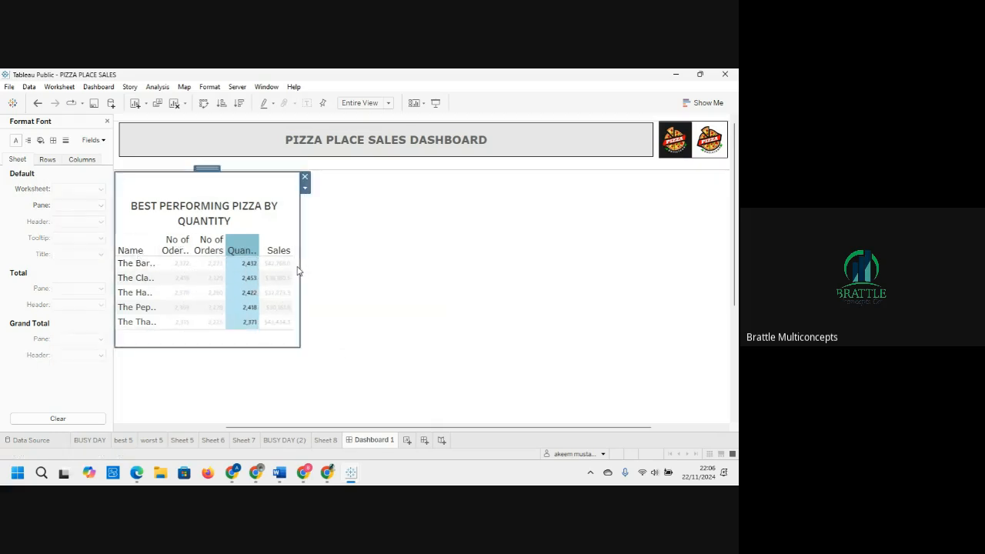
Step: Widen the container and the best 5 sheet inside it to about 270 pixels across
left_click_drag(302, 349, 377, 348)
left_click(280, 312)
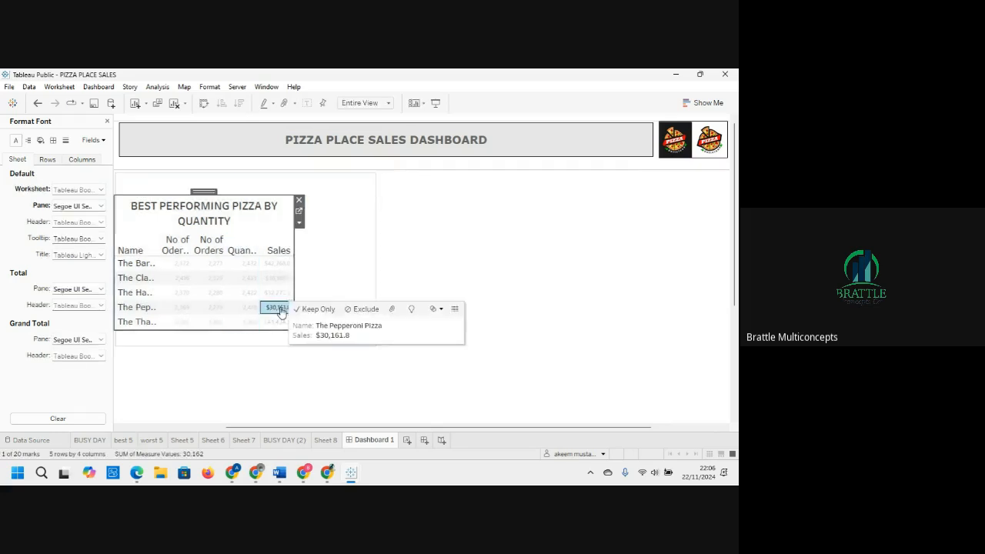
left_click_drag(294, 273, 375, 284)
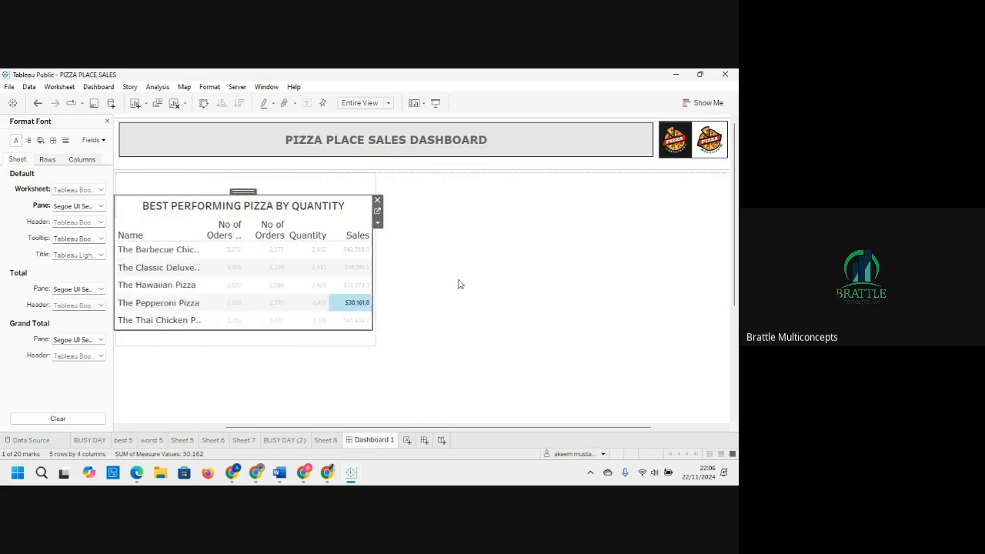
Step: Check the best 5 worksheet, then hide the best 5 sheet's title on the dashboard
left_click(455, 282)
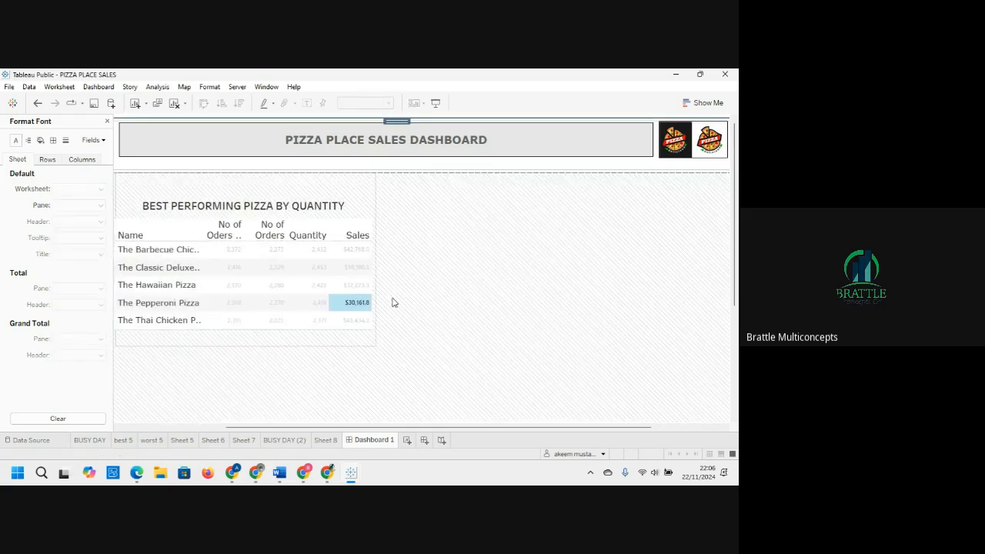
left_click(245, 209)
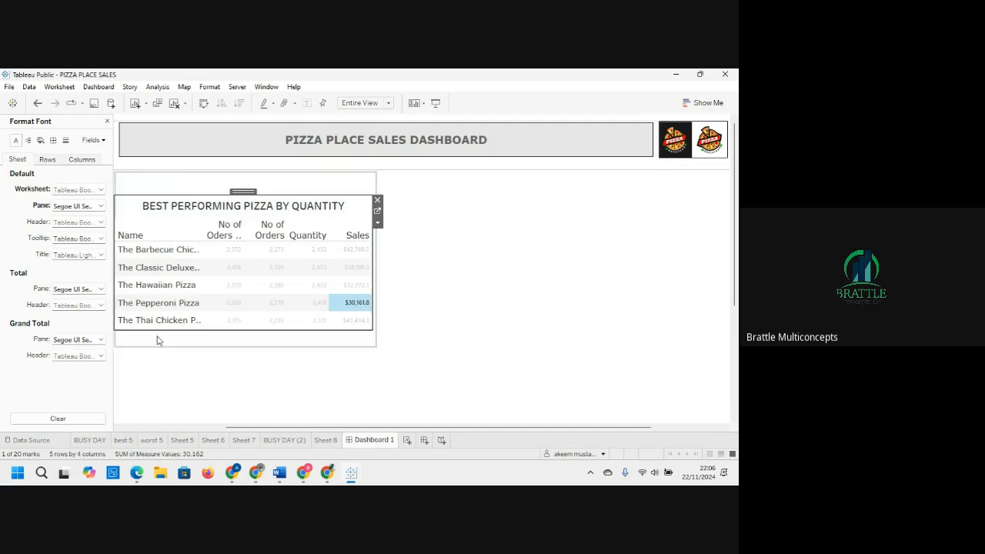
left_click(122, 439)
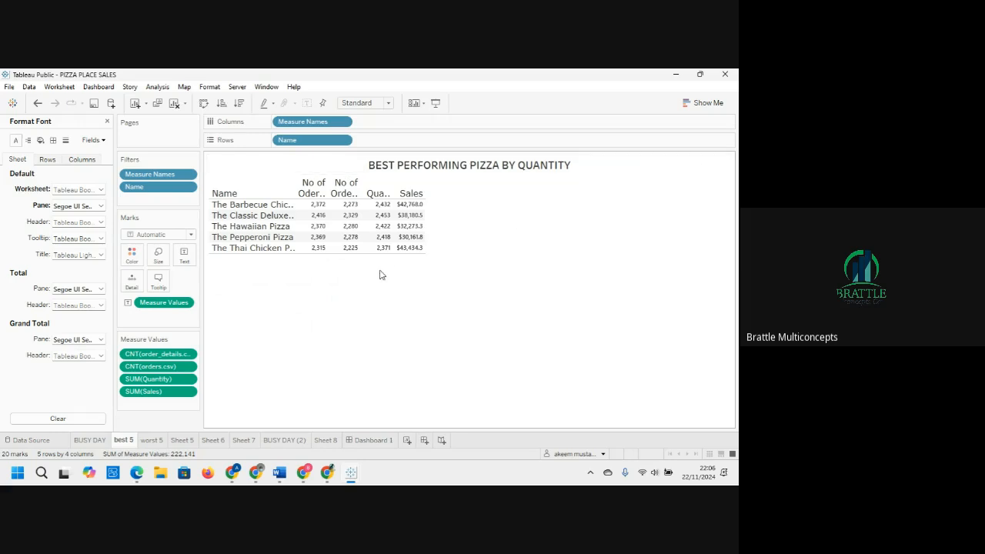
left_click(369, 440)
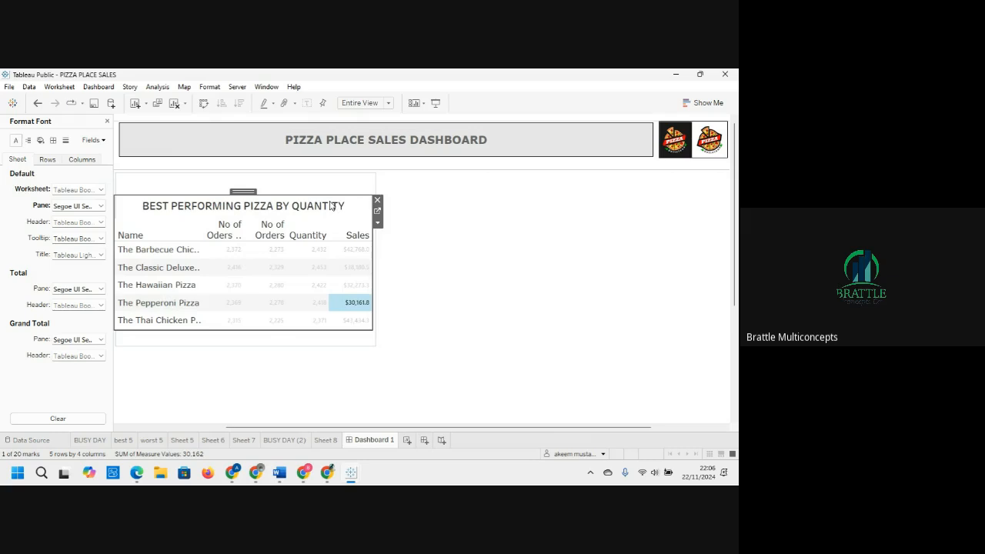
left_click(333, 204)
right_click(331, 204)
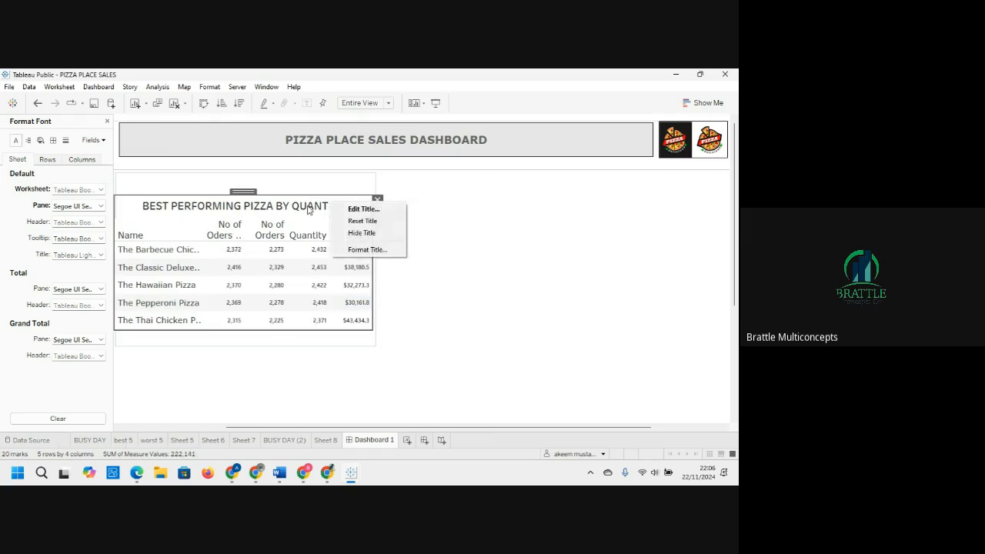
left_click(367, 235)
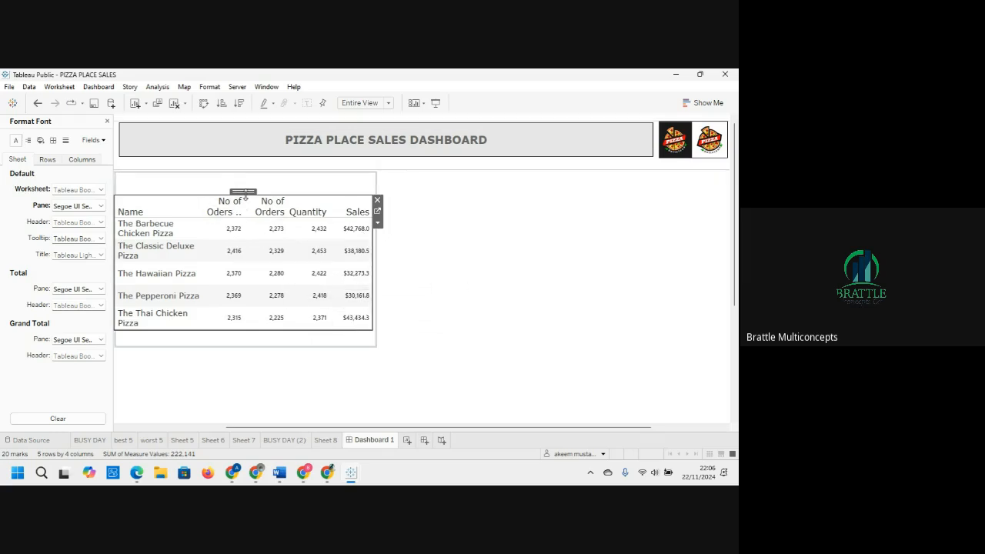
Step: Move the best 5 sheet slightly lower inside the container to leave space above it
left_click_drag(245, 191, 251, 201)
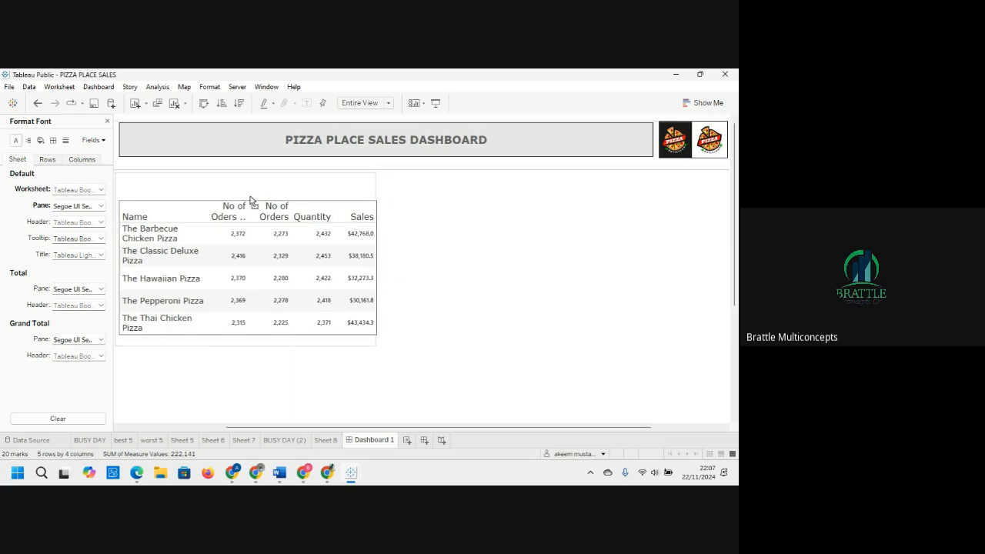
left_click(249, 193)
left_click(516, 283)
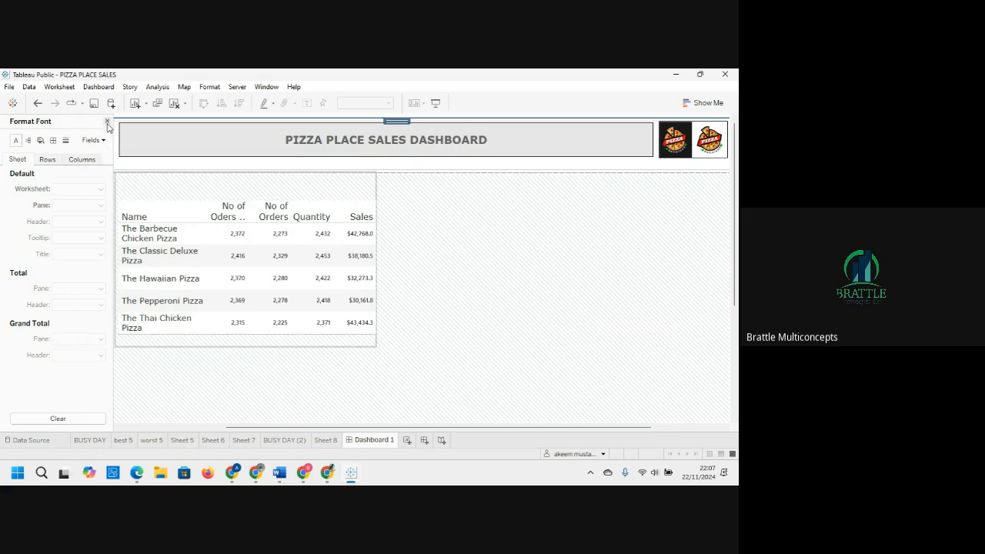
Step: Add a floating text object reading THE BEST 5 PERFORMING PIZZA, making it bold, centred and size 10
left_click(107, 122)
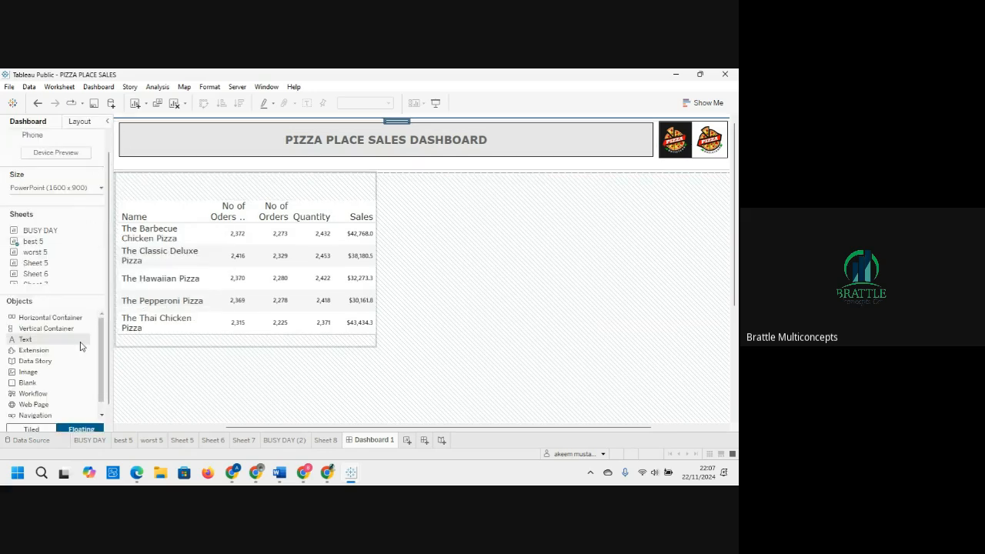
left_click_drag(38, 317, 135, 177)
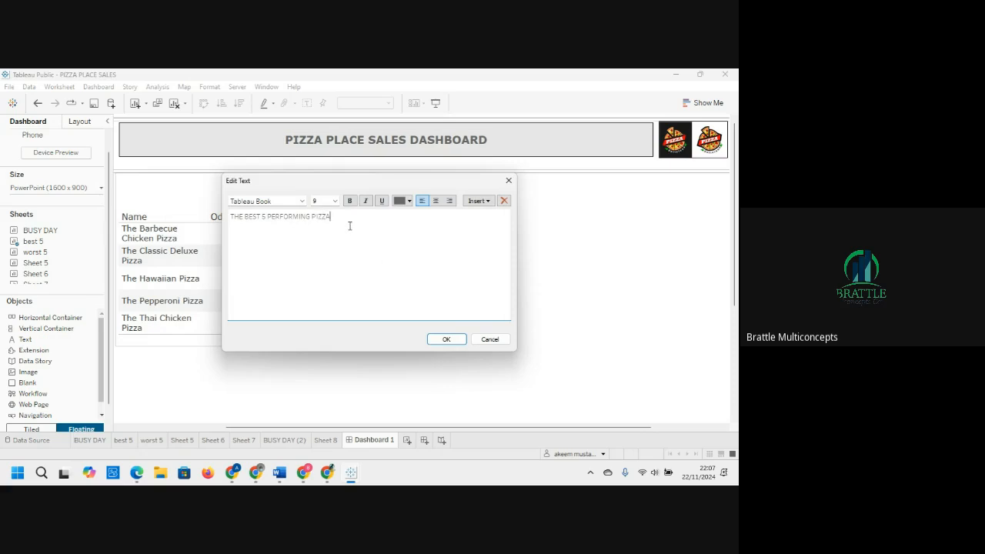
left_click_drag(348, 226, 226, 219)
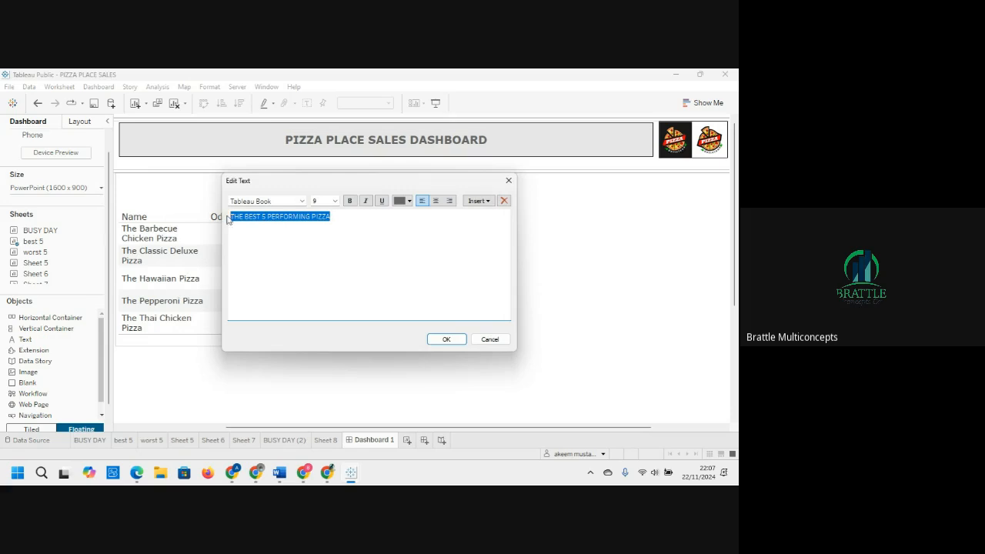
left_click(350, 202)
left_click(435, 202)
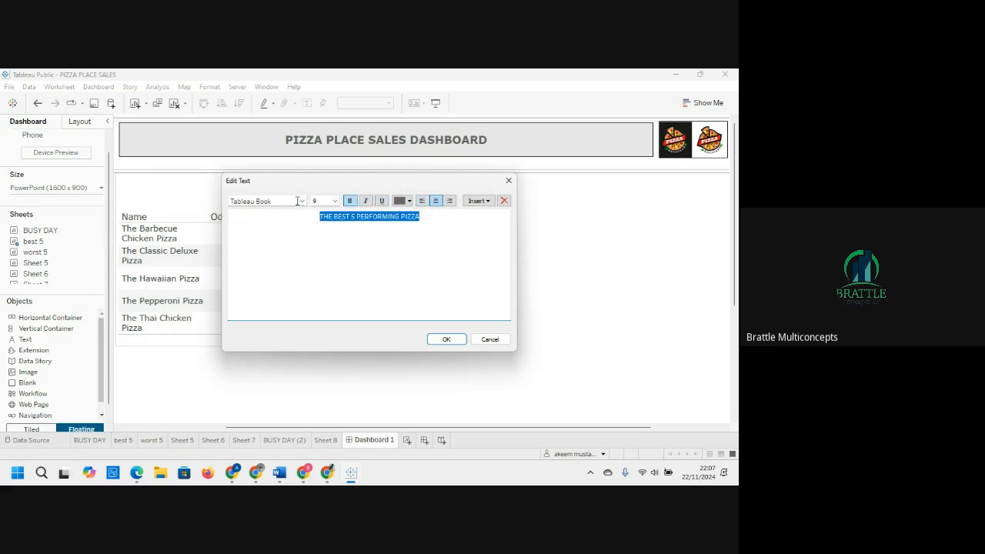
left_click(334, 202)
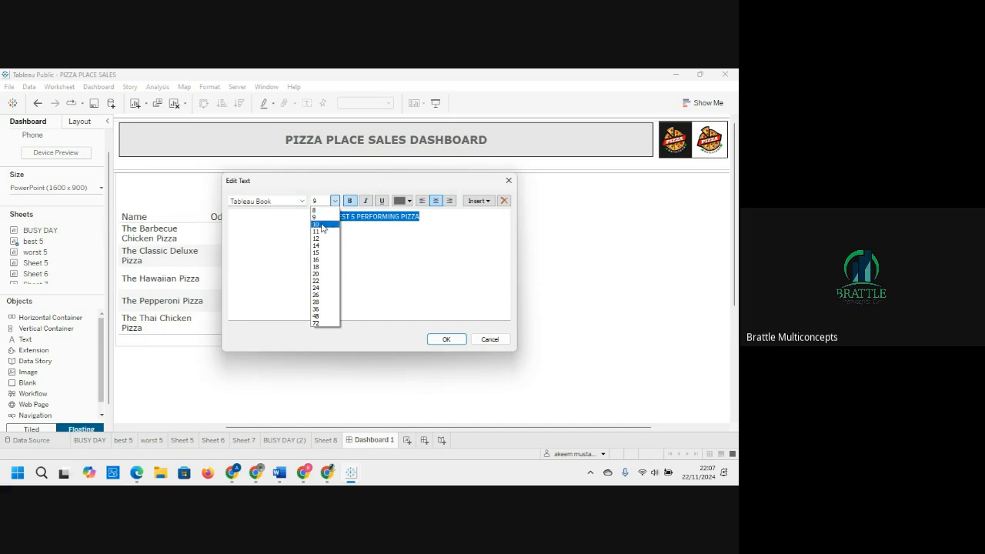
left_click(322, 225)
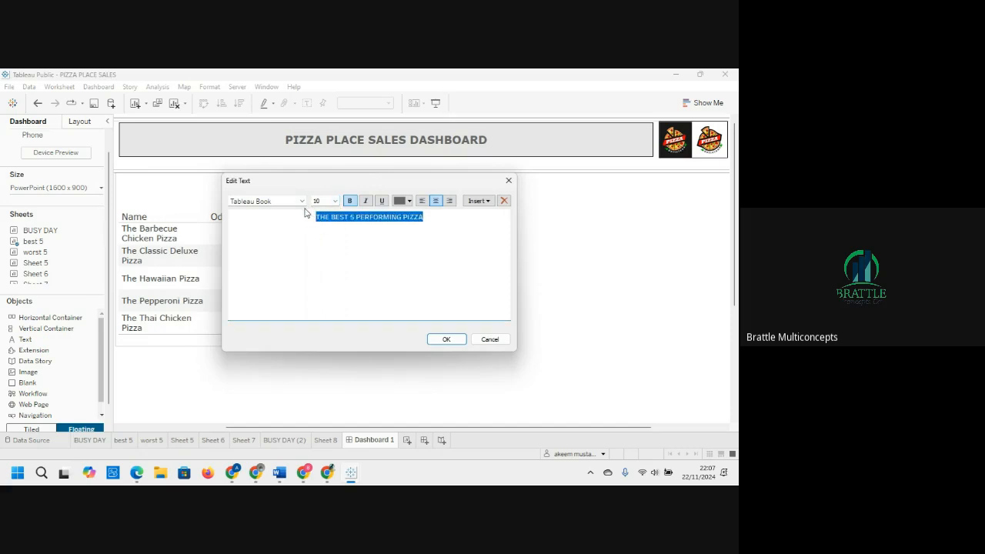
Step: Set the title text's font to Verdana and its colour to black, then confirm the text
left_click(303, 201)
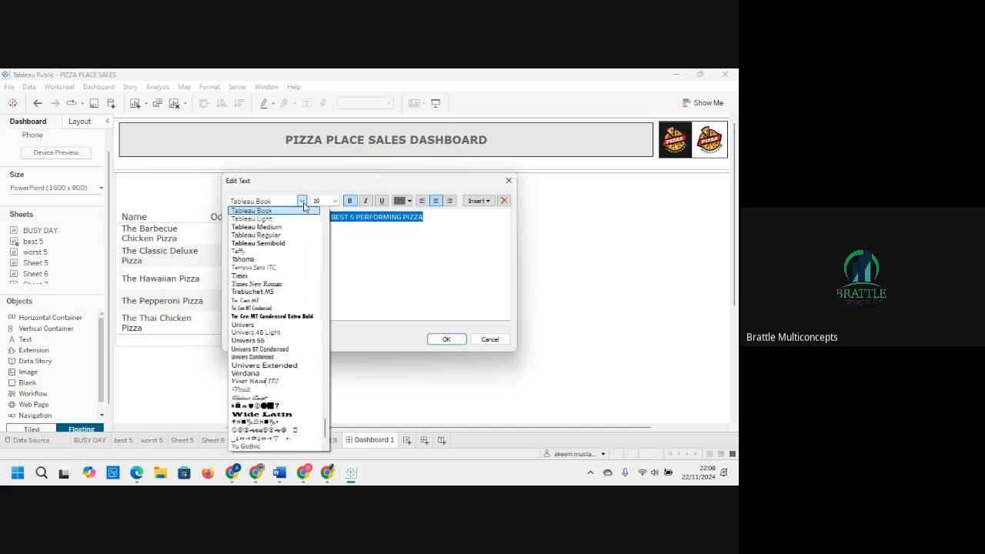
key("v")
key("e")
key("r")
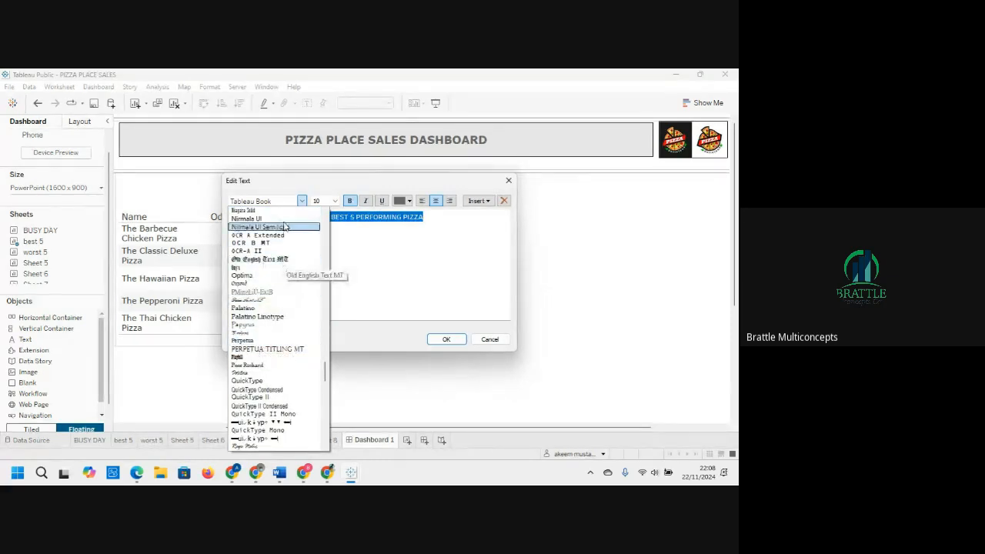
left_click(282, 200)
type("Verdana")
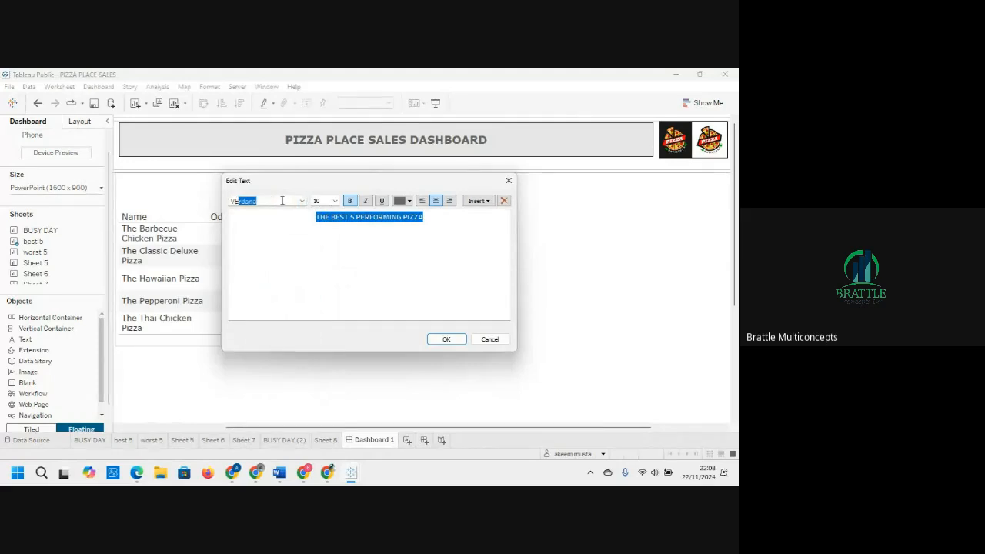
key("Return")
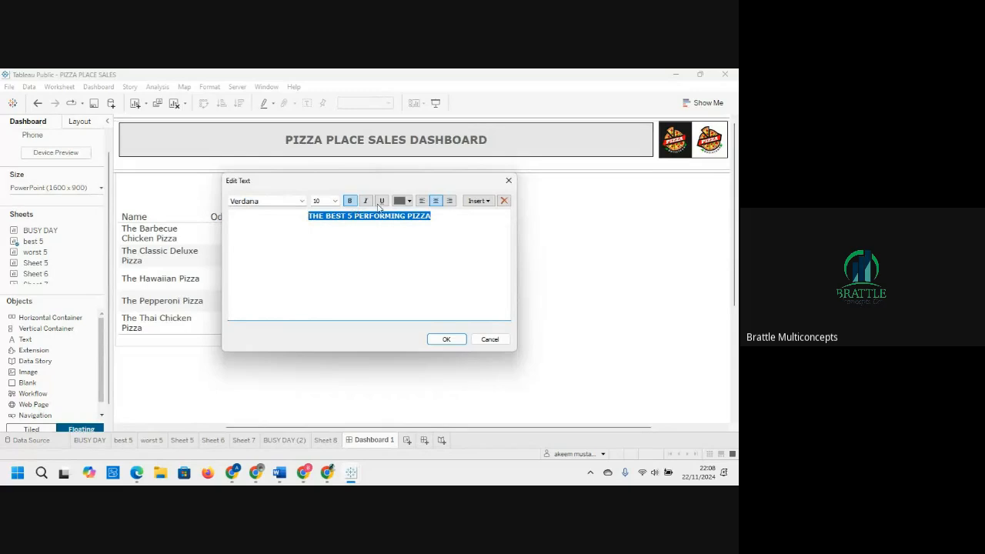
left_click(409, 200)
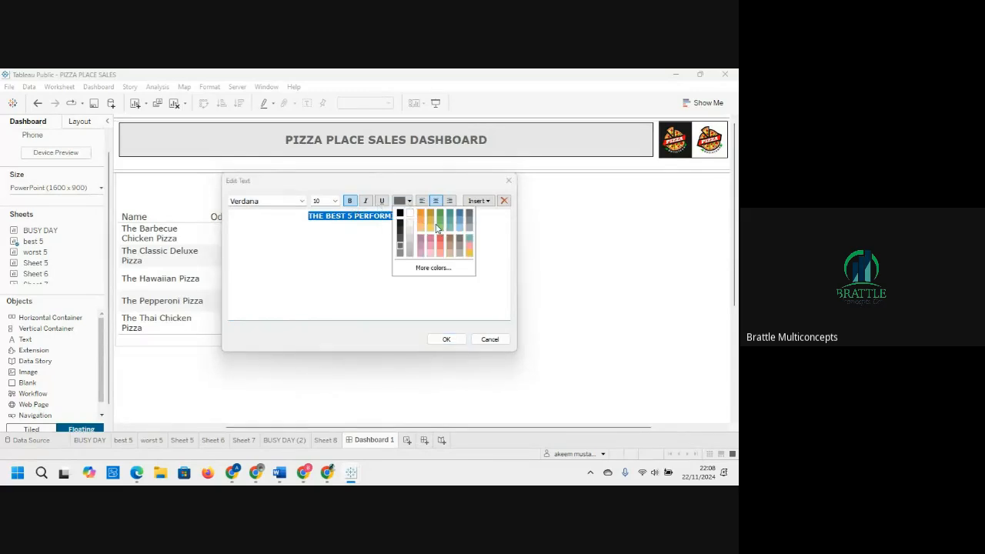
left_click(399, 212)
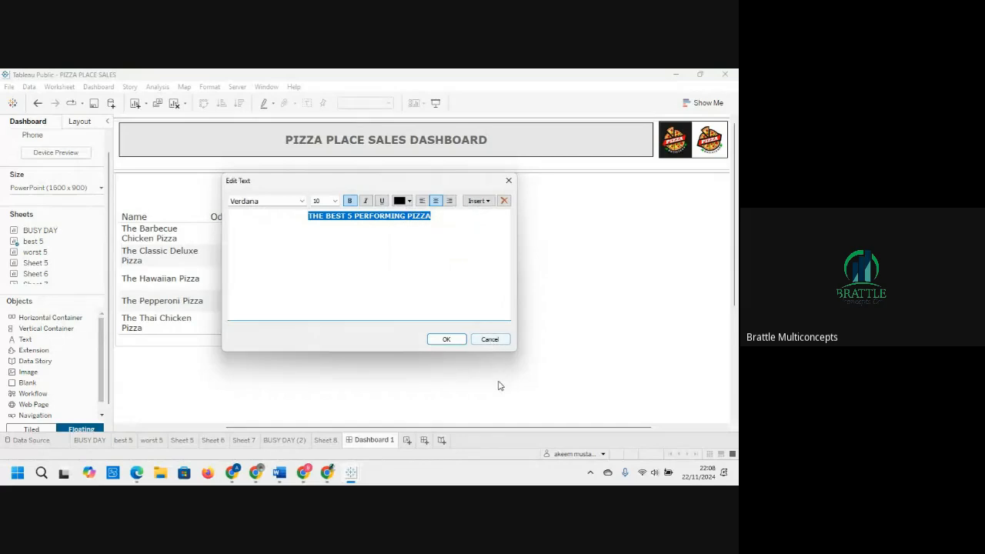
left_click(452, 339)
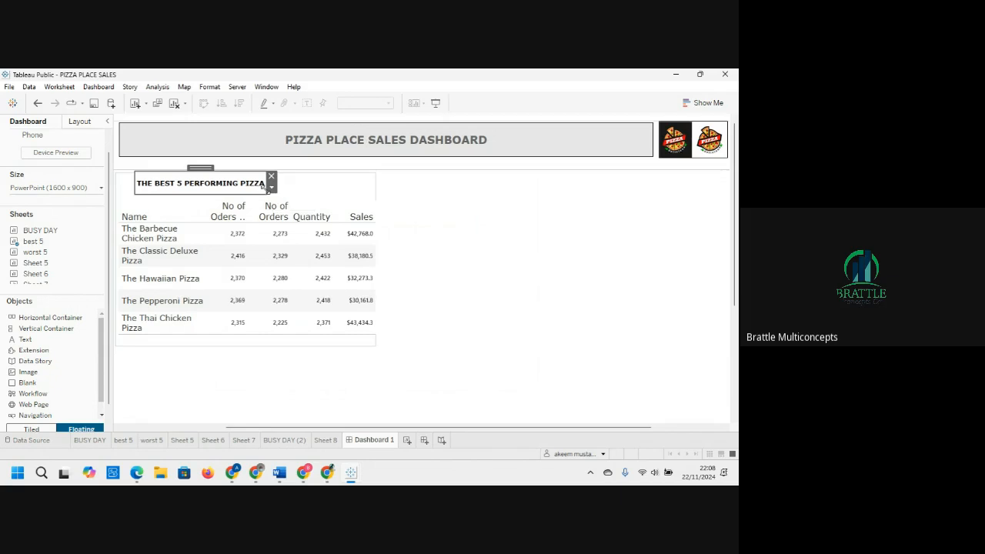
Step: Stretch the title text box across the container's width and place it at the container's top
left_click_drag(263, 185, 374, 198)
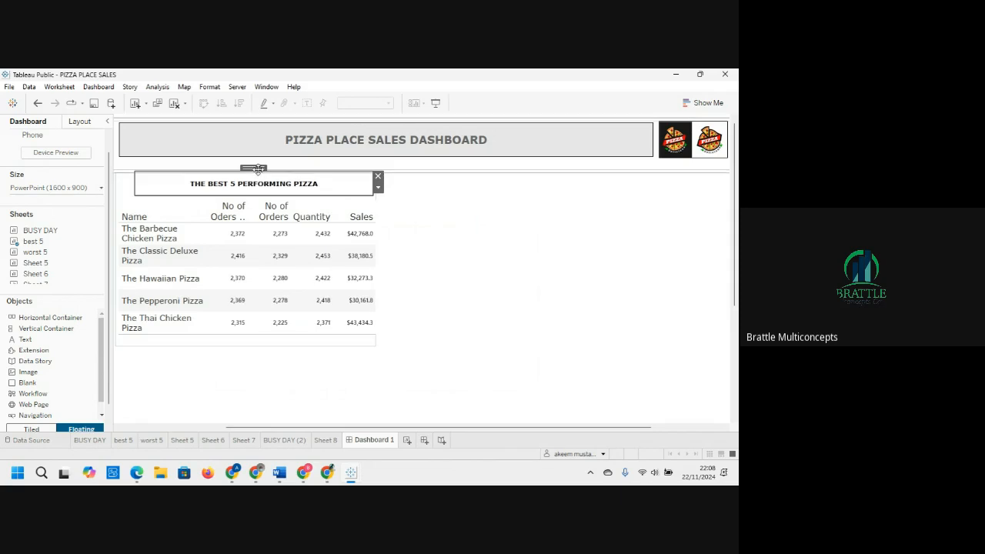
left_click_drag(257, 166, 242, 175)
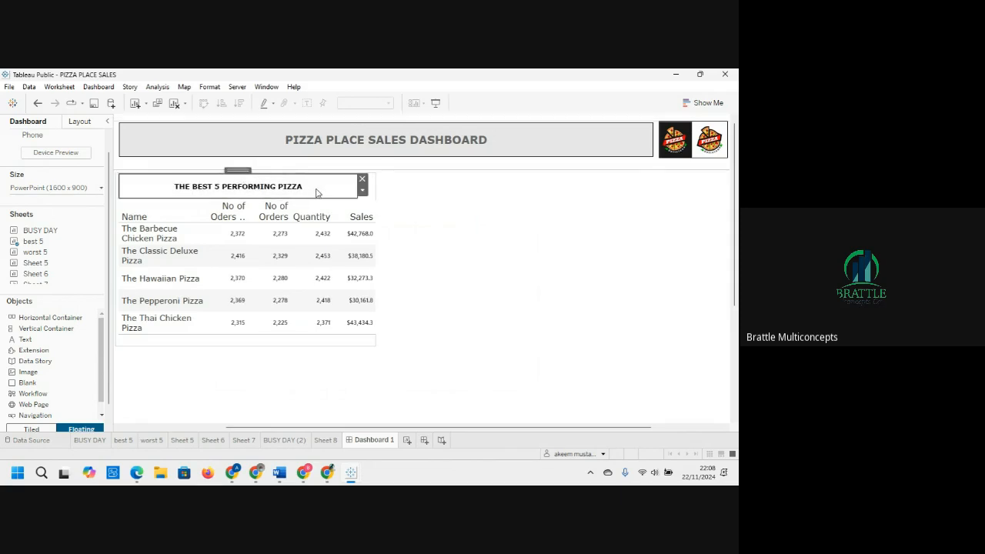
left_click(345, 341)
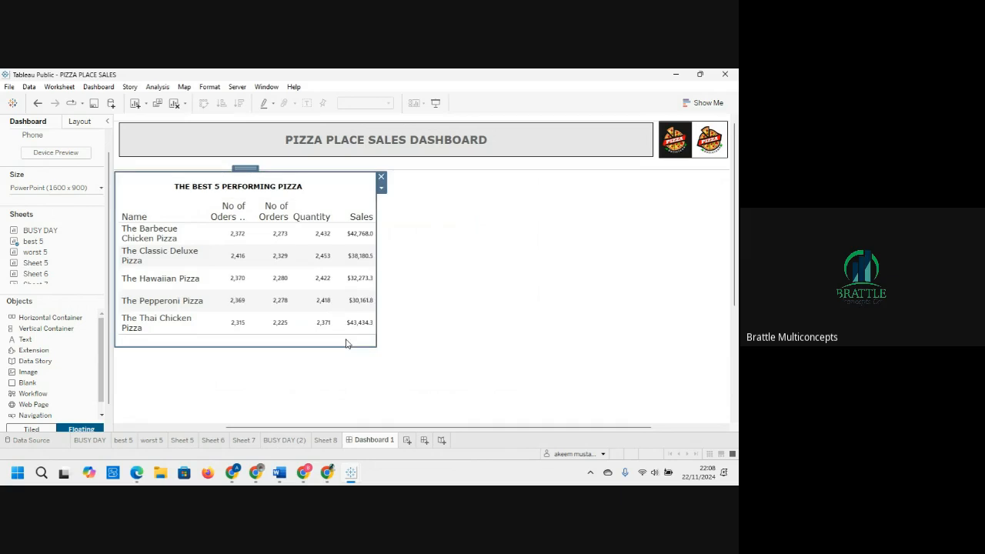
left_click(81, 121)
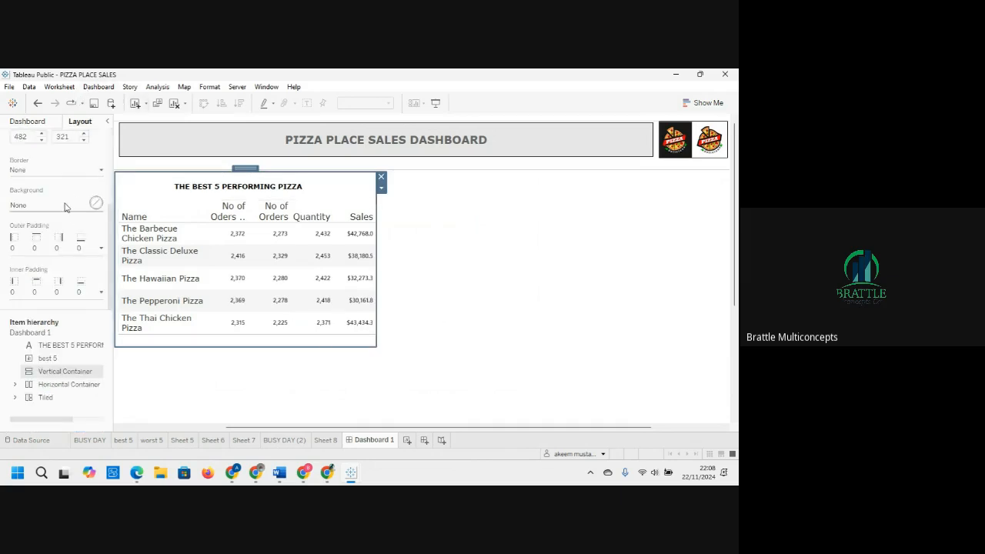
left_click(73, 170)
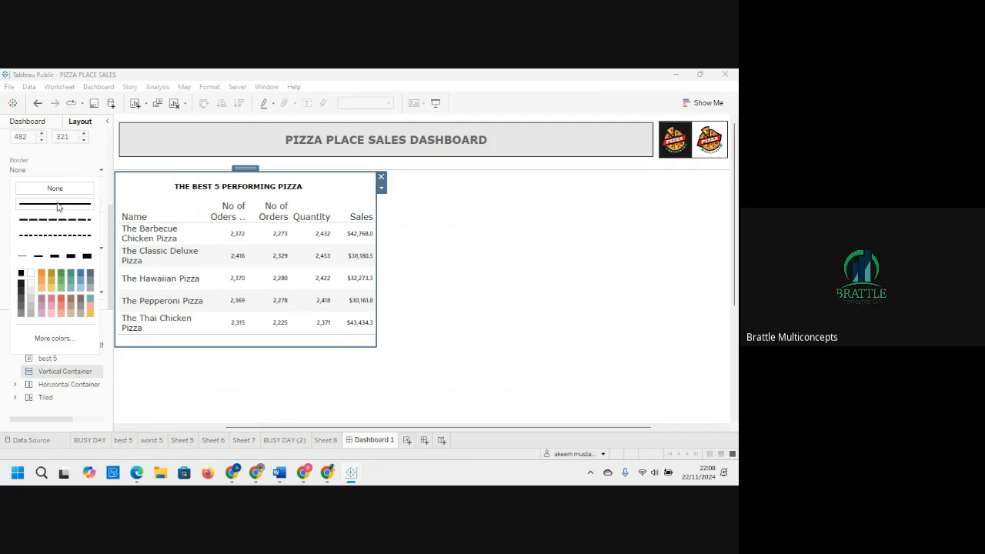
left_click(542, 311)
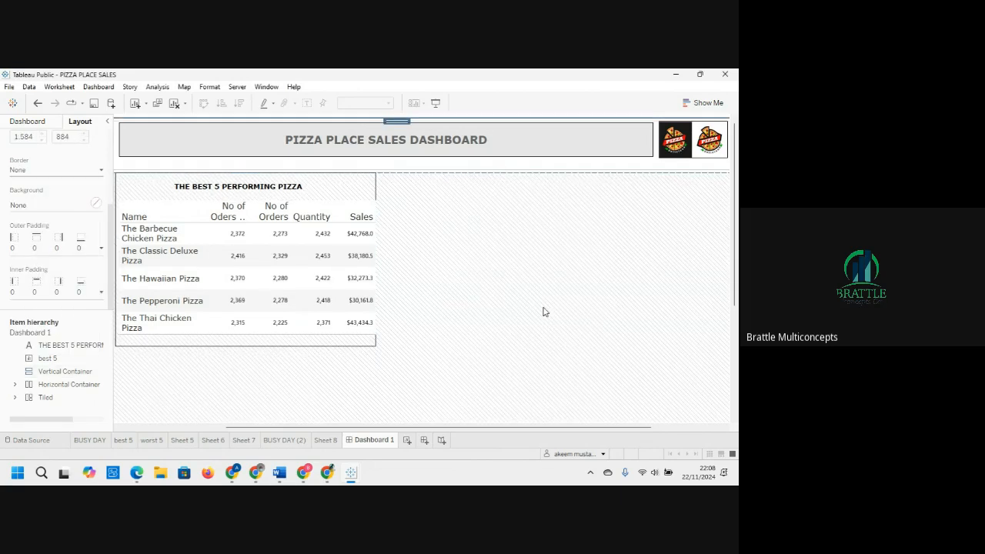
Step: Narrow the best 5 sheet slightly from both sides so it sits inside the container
left_click(362, 305)
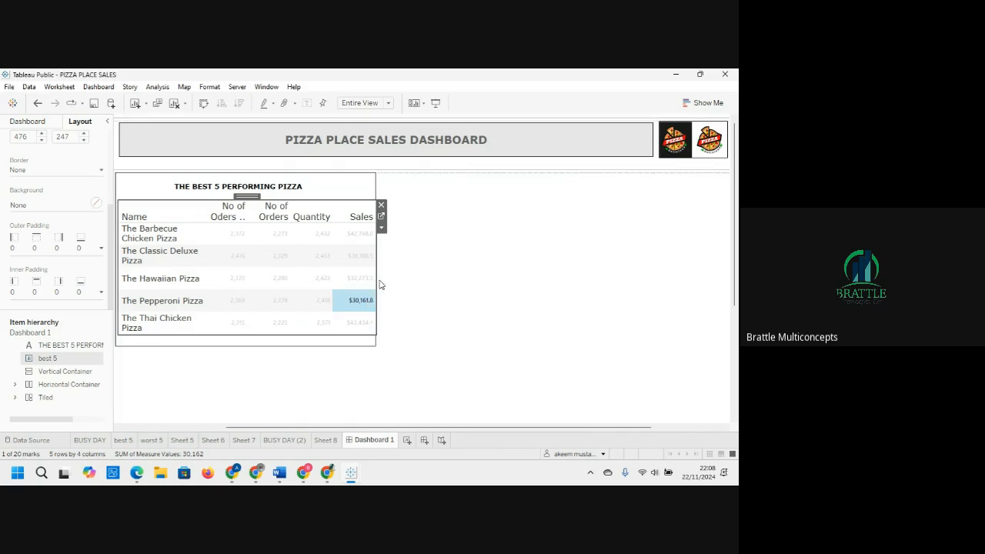
left_click_drag(376, 279, 369, 279)
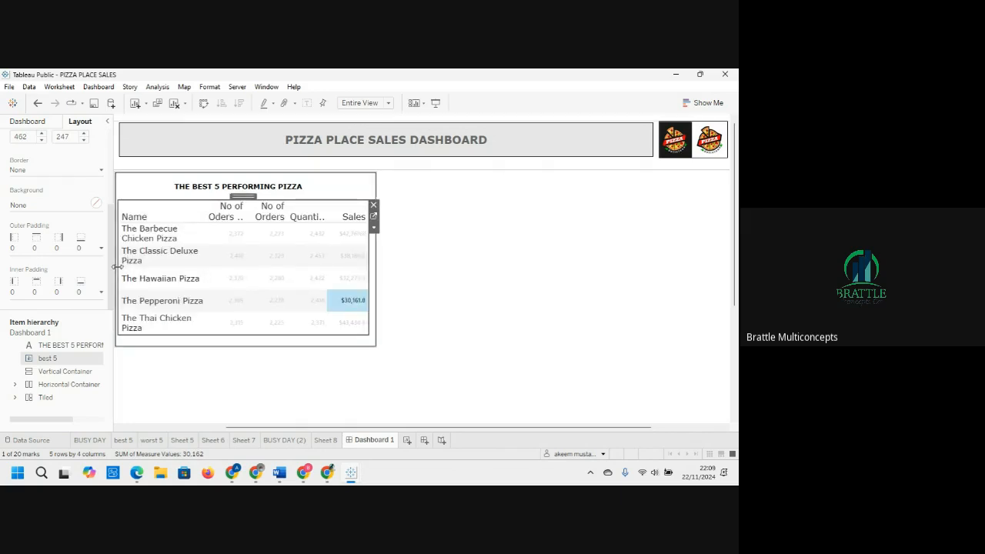
left_click_drag(117, 266, 121, 266)
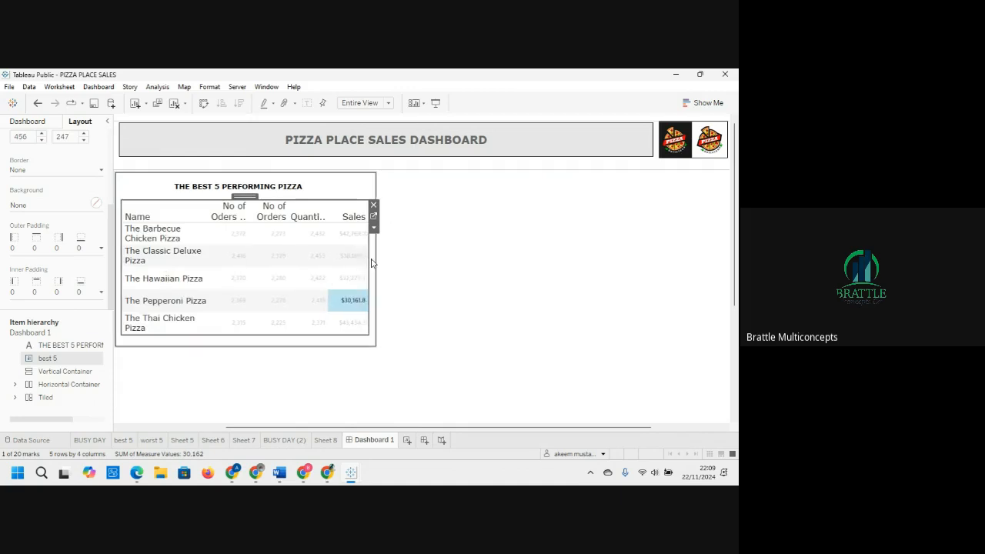
Step: Add a solid thin border around the best 5 title text box
left_click(322, 190)
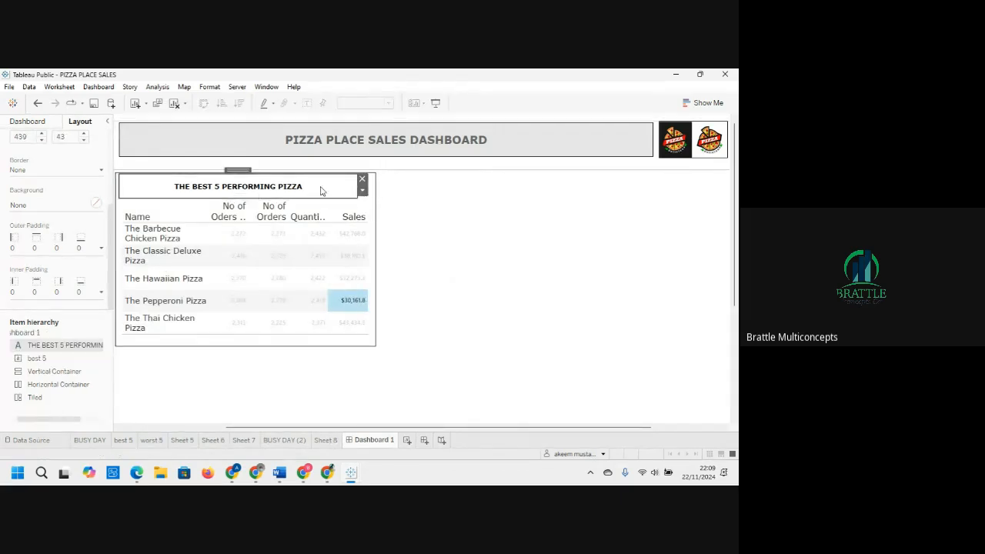
left_click(73, 172)
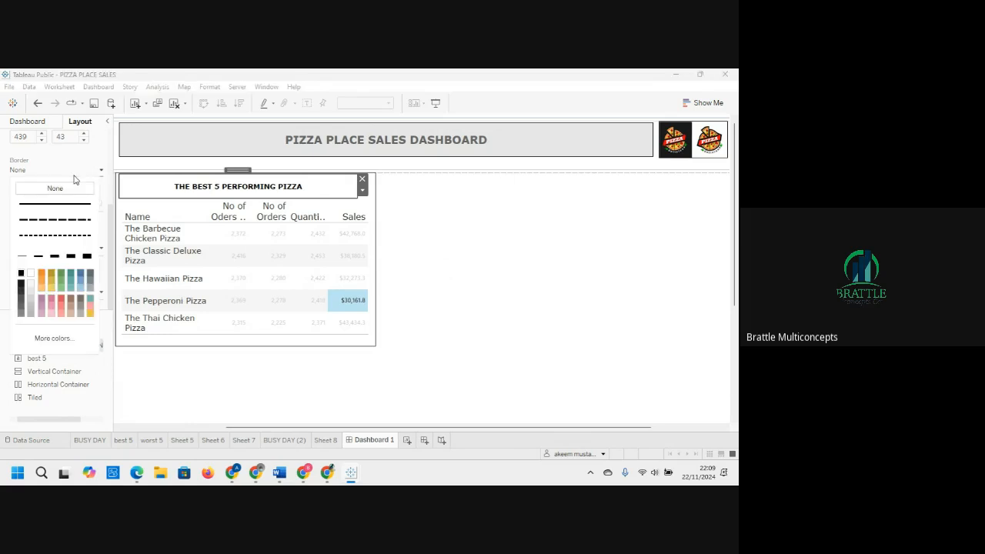
left_click(23, 257)
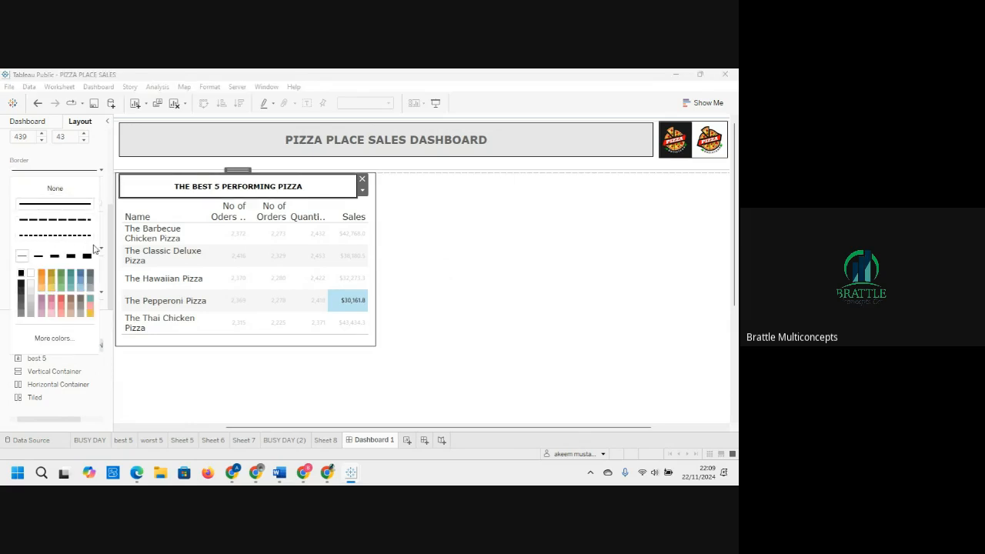
left_click(526, 253)
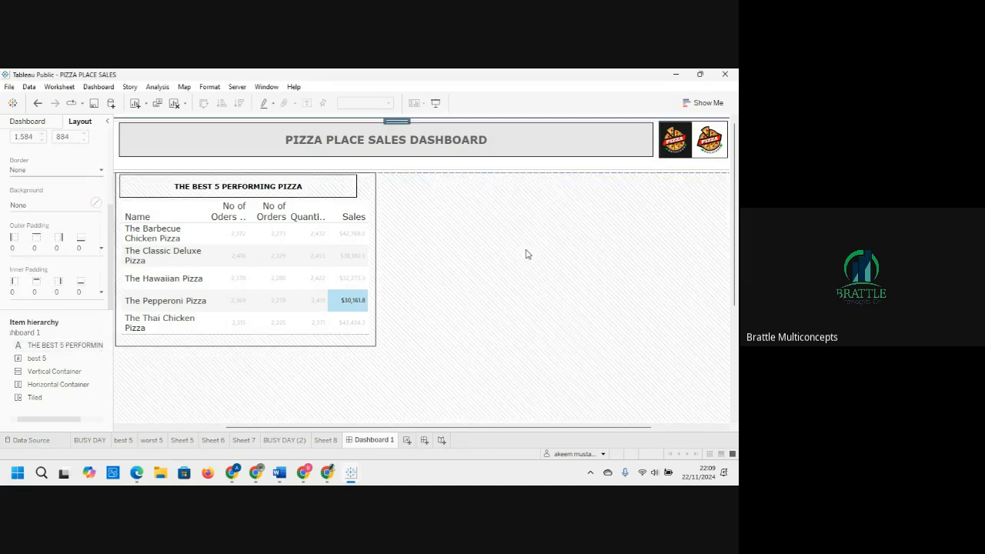
Step: Fill the title text box's background with grey and stretch it to the container's right edge
left_click(275, 191)
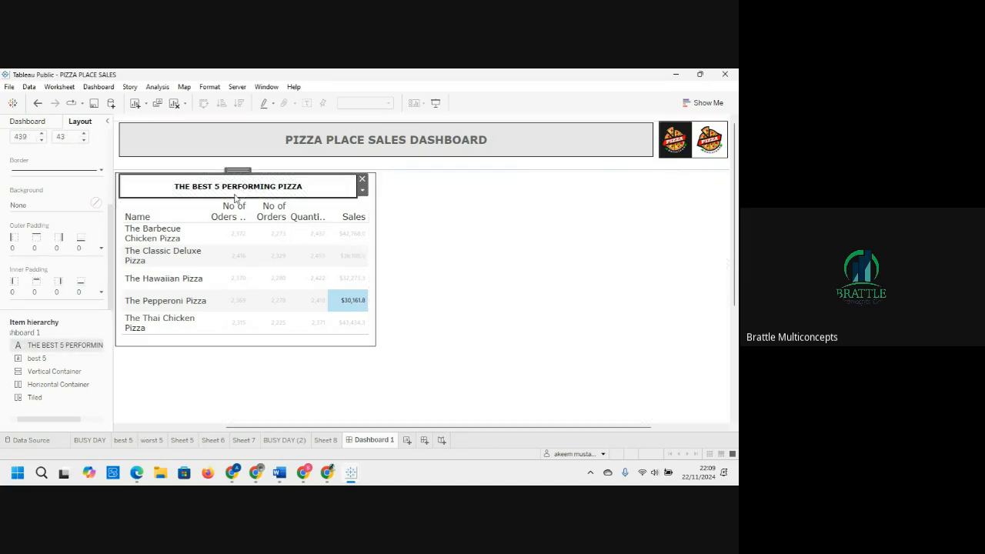
left_click(96, 204)
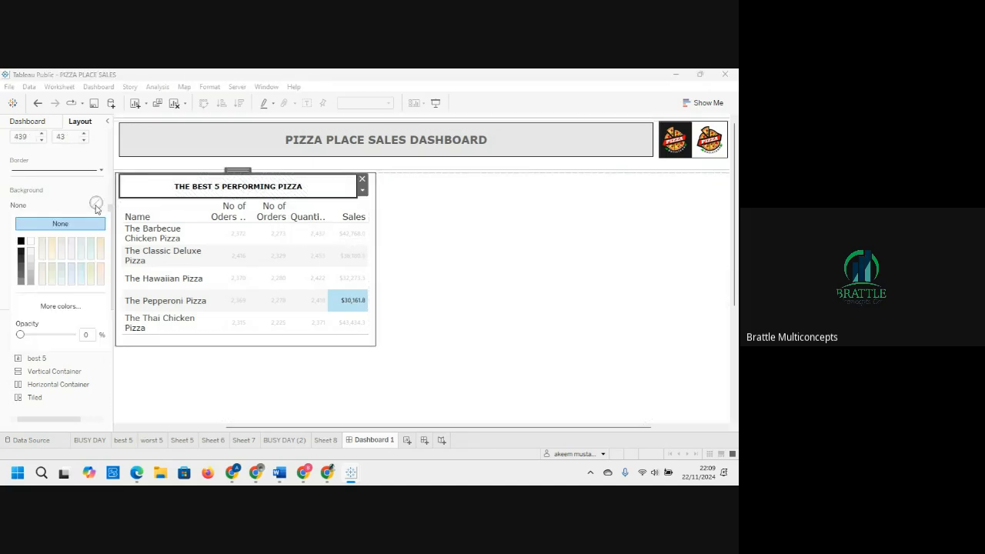
left_click(31, 268)
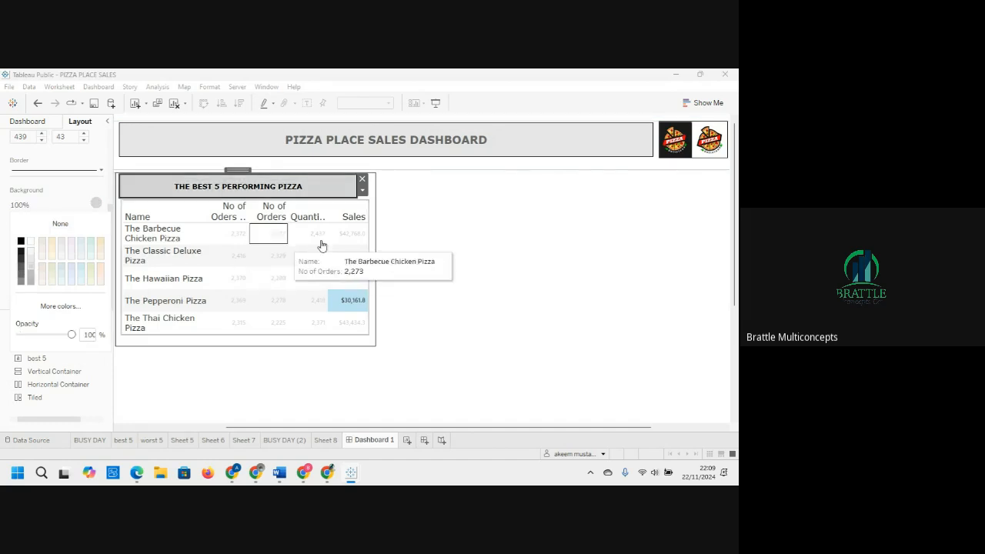
left_click_drag(354, 195, 370, 193)
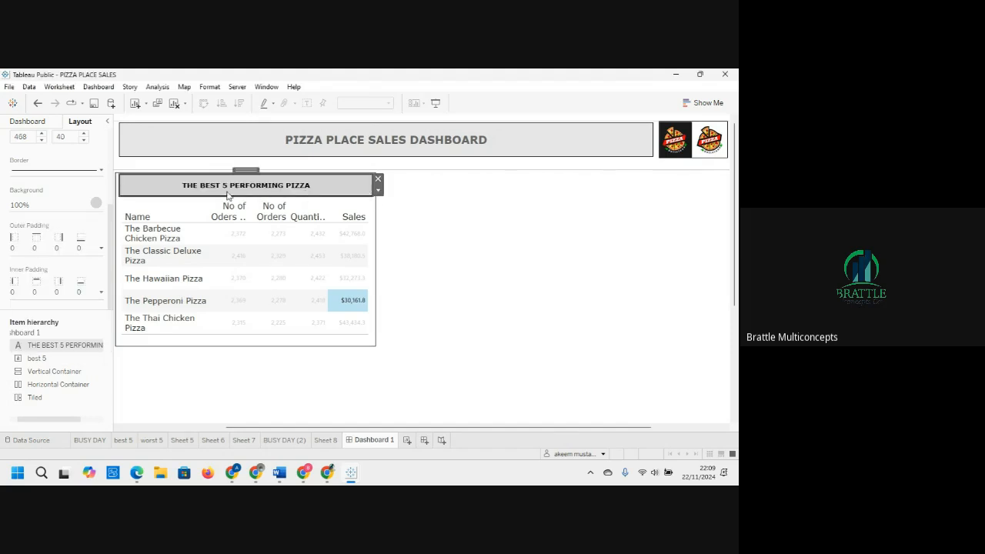
left_click_drag(121, 182, 122, 184)
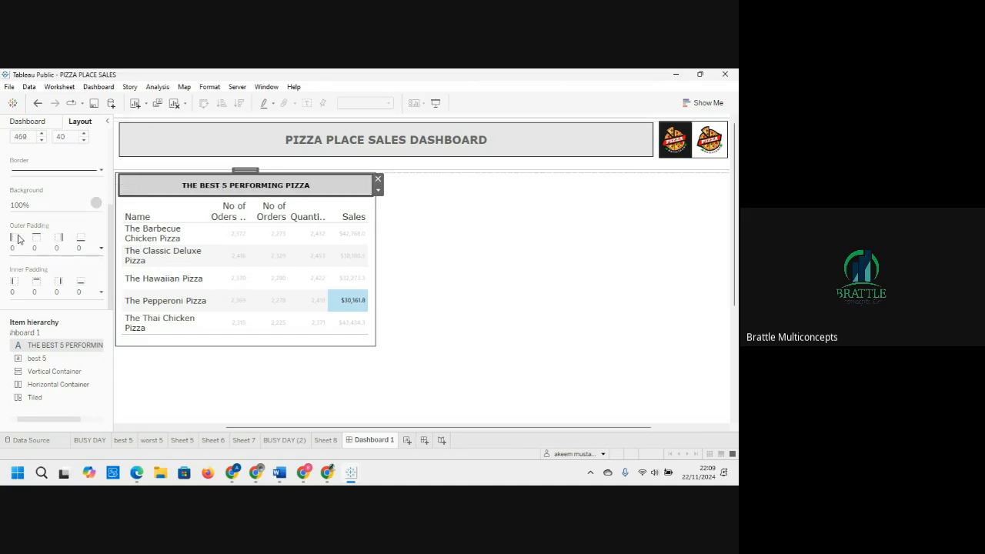
Step: Set the title text box's outer padding to 4 on all sides
left_click(19, 240)
left_click(78, 286)
left_click(78, 285)
left_click(78, 286)
left_click(78, 285)
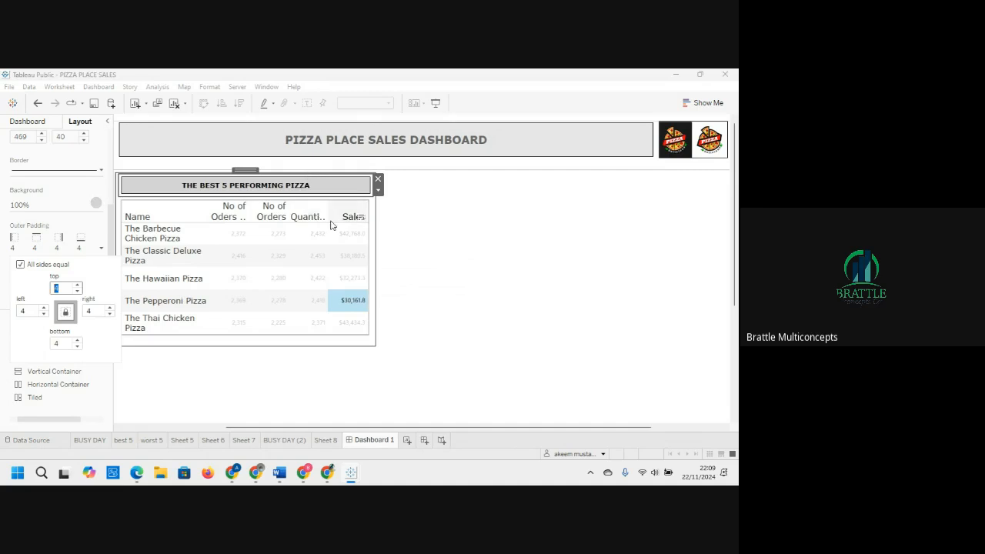
Step: Add a solid border to the best 5 sheet and extend its bottom edge slightly downward
left_click(182, 211)
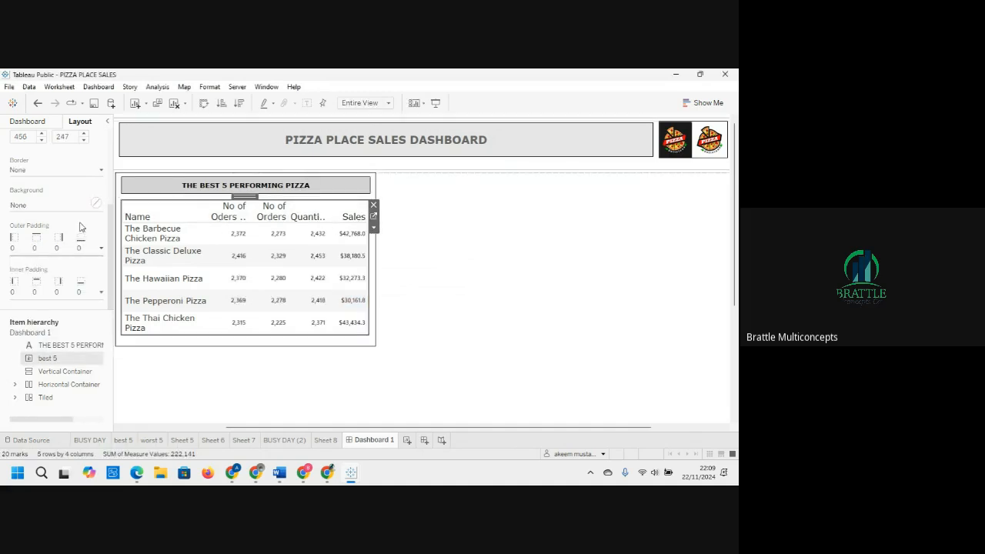
left_click(99, 175)
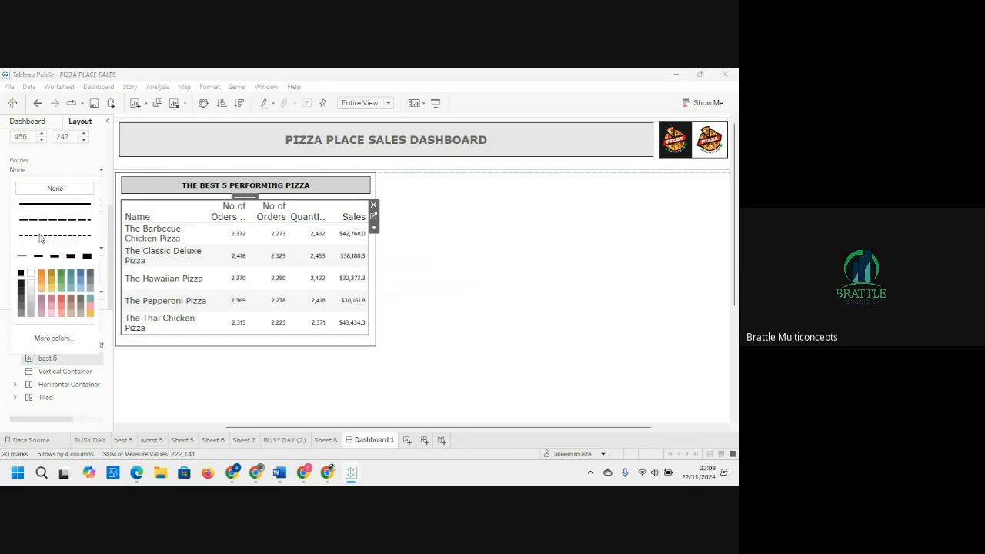
left_click(22, 257)
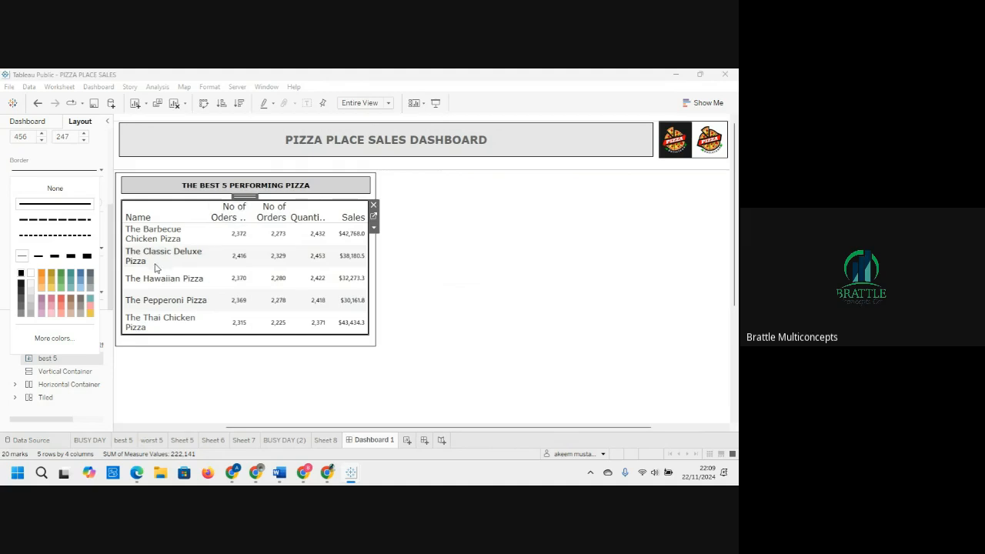
left_click_drag(211, 332, 211, 340)
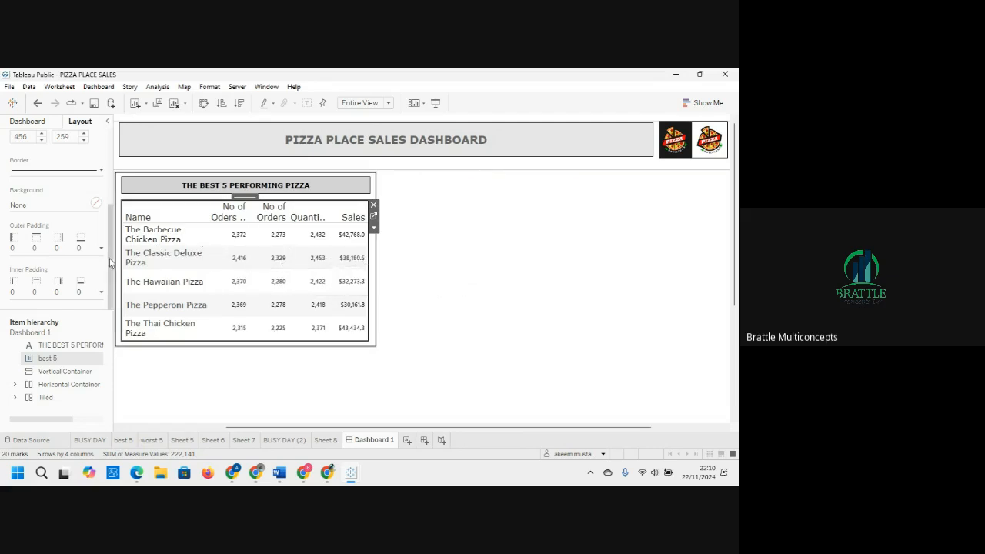
Step: Set the best 5 sheet's outer padding to 4 on all sides
left_click(17, 240)
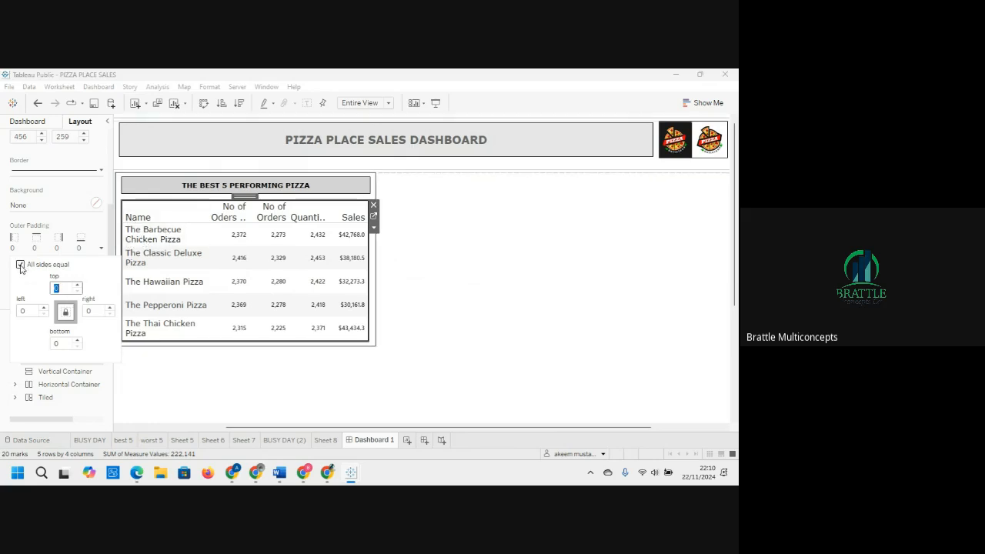
left_click(77, 286)
left_click(77, 285)
left_click(77, 286)
left_click(77, 285)
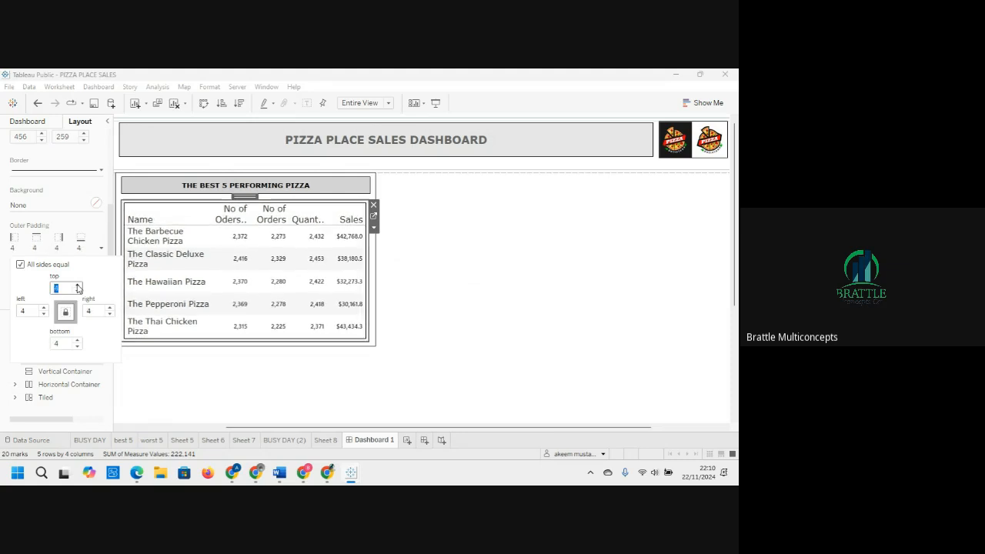
left_click(297, 396)
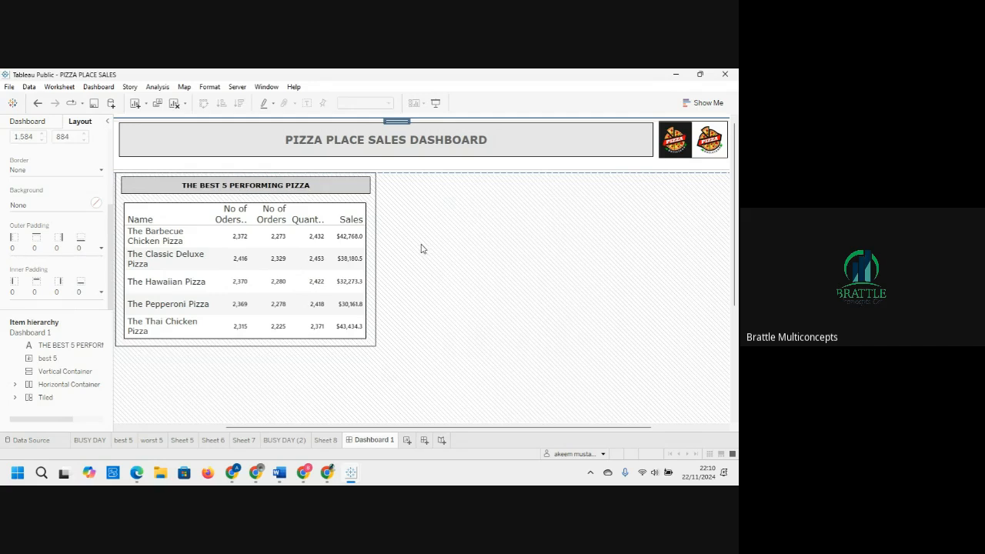
Step: Set the vertical container's background colour to white
left_click(370, 212)
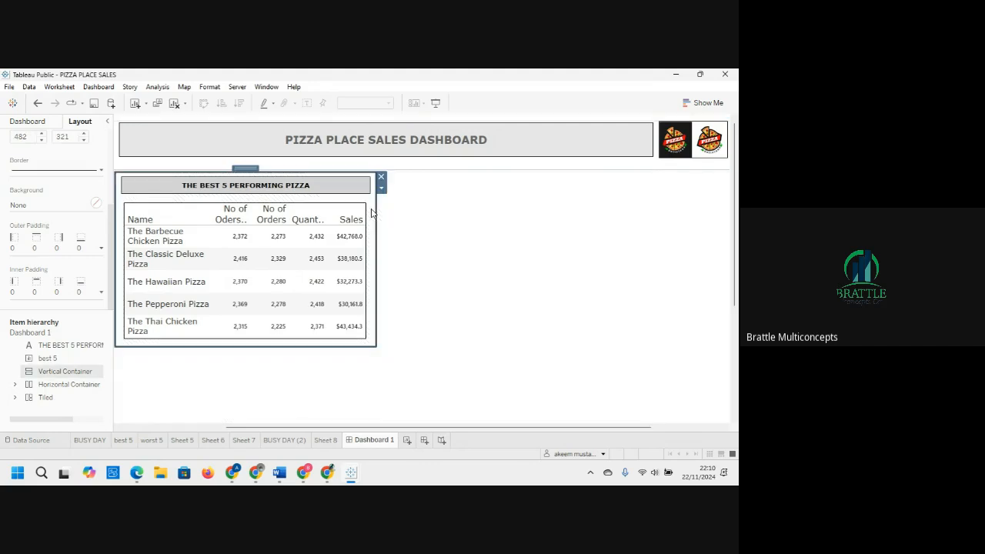
left_click(92, 203)
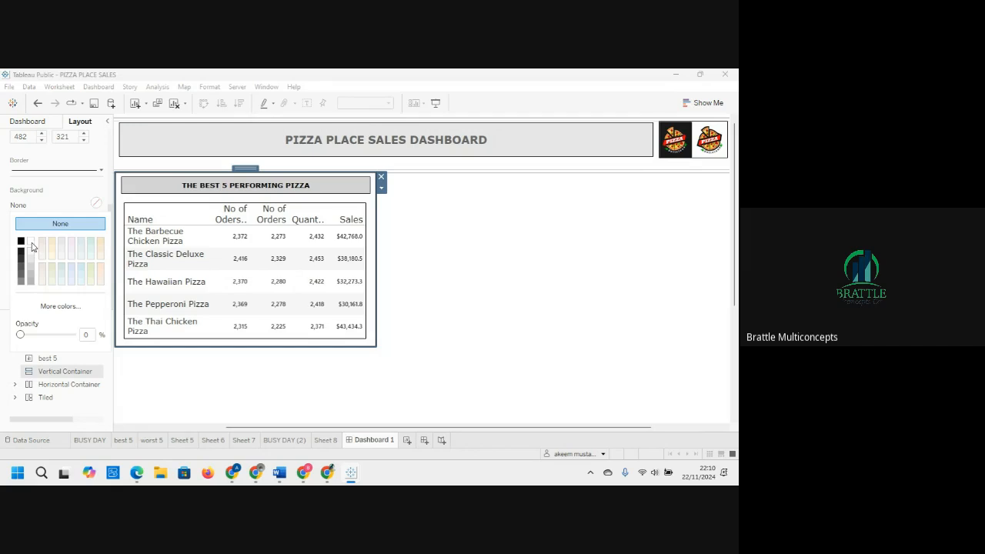
left_click(31, 241)
left_click(474, 297)
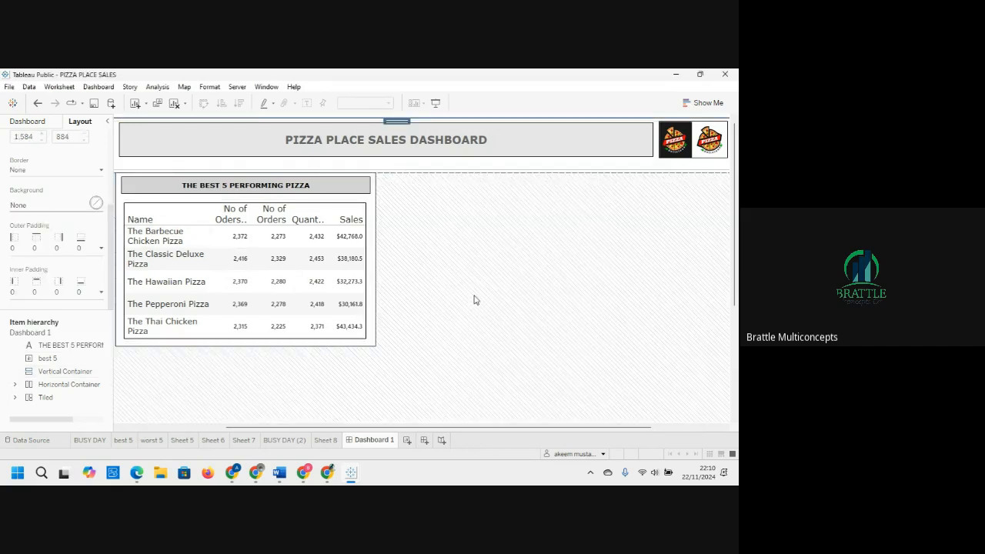
left_click(373, 259)
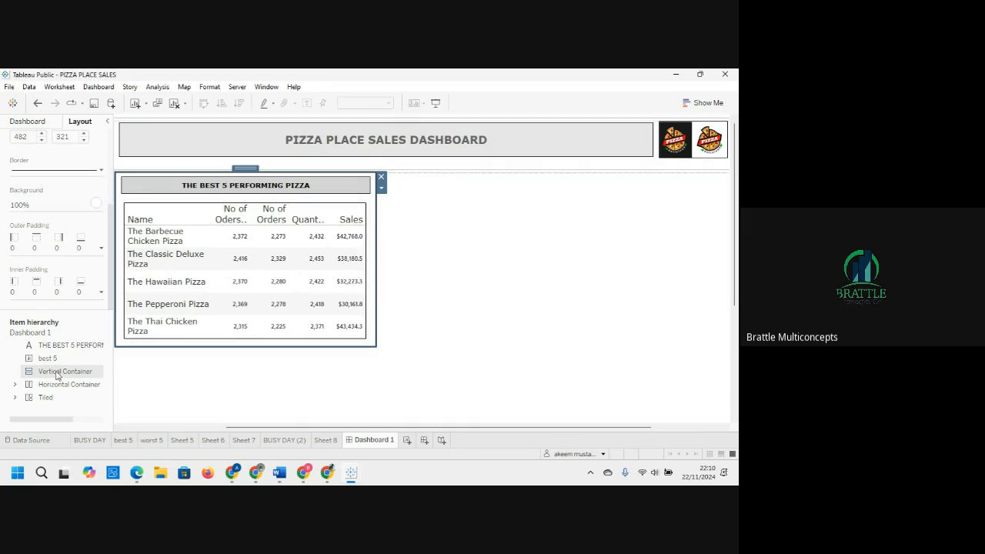
Step: Add another floating text object onto the dashboard near the best 5 container
left_click(29, 121)
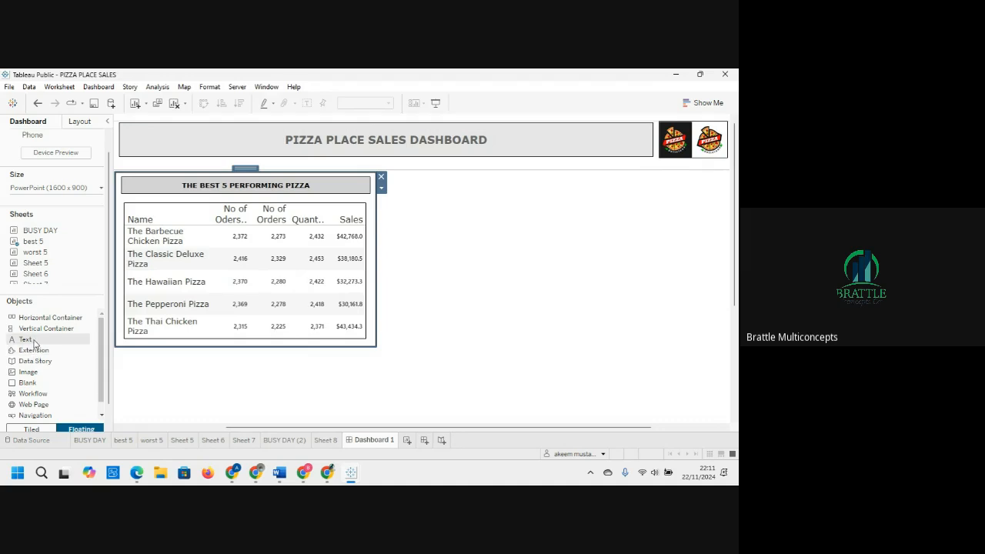
mouse_move(34, 343)
left_mouse_down()
mouse_move(135, 223)
mouse_move(136, 197)
left_mouse_up()
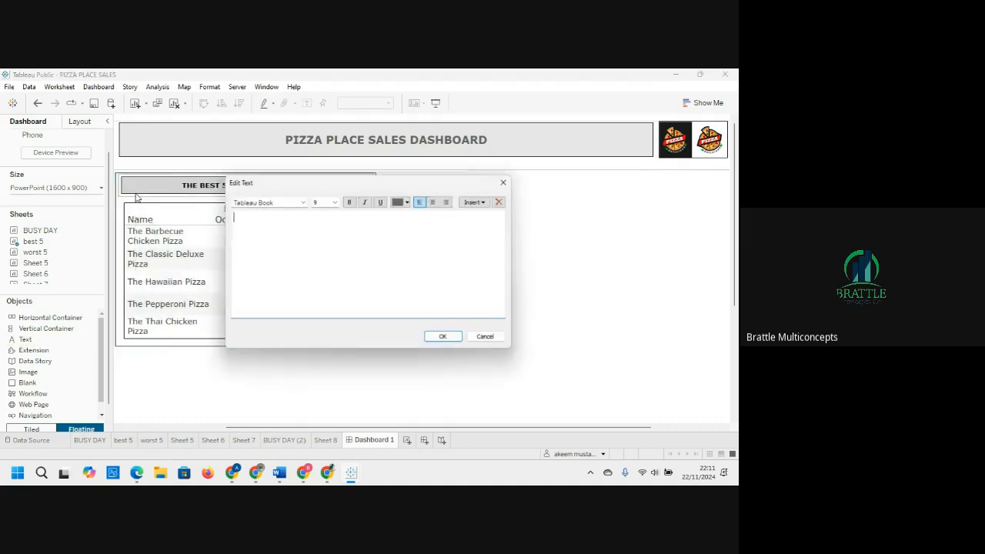
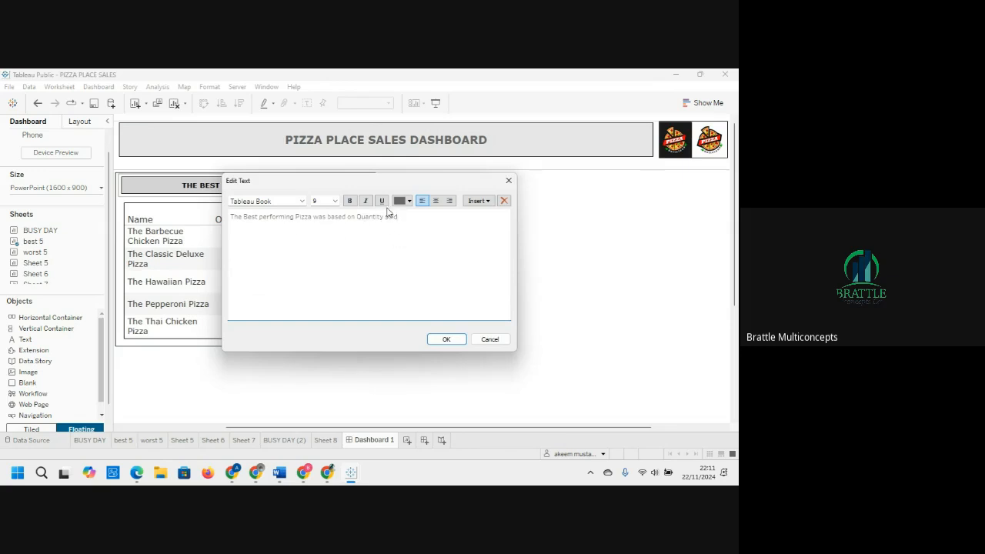
Step: Set the font of the subtitle text 'The Best performing Pizza was based on Quantity sold' to Tahoma
left_click_drag(414, 216, 193, 216)
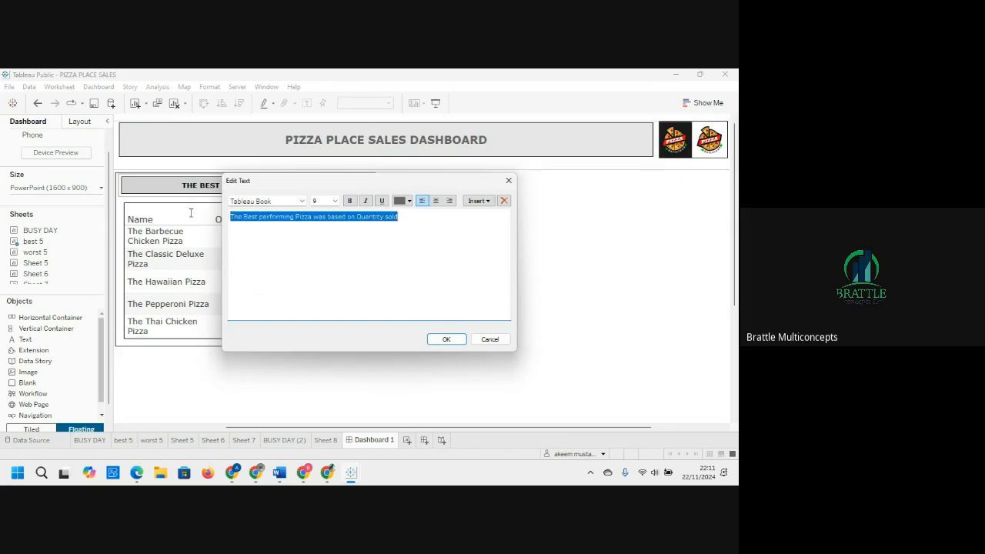
left_click(303, 202)
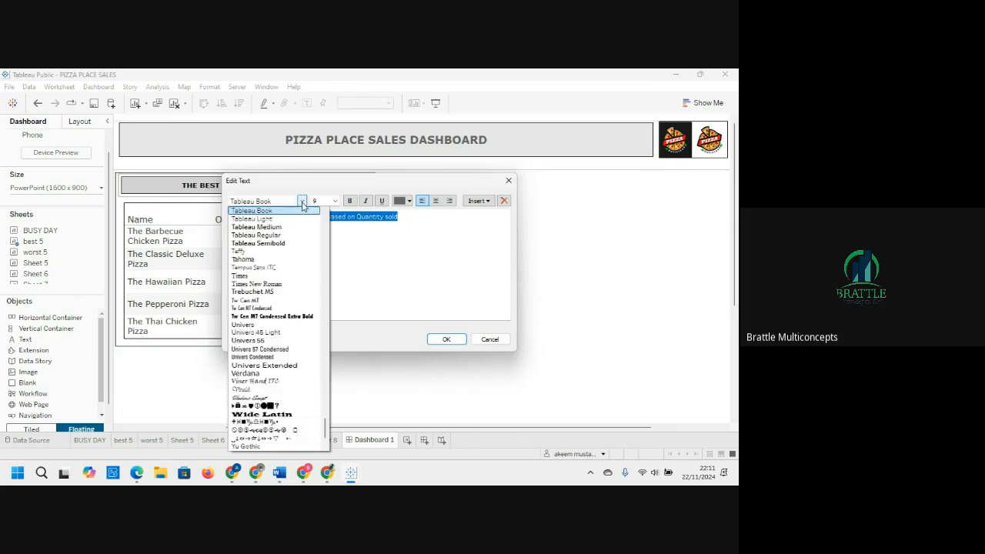
left_click(263, 260)
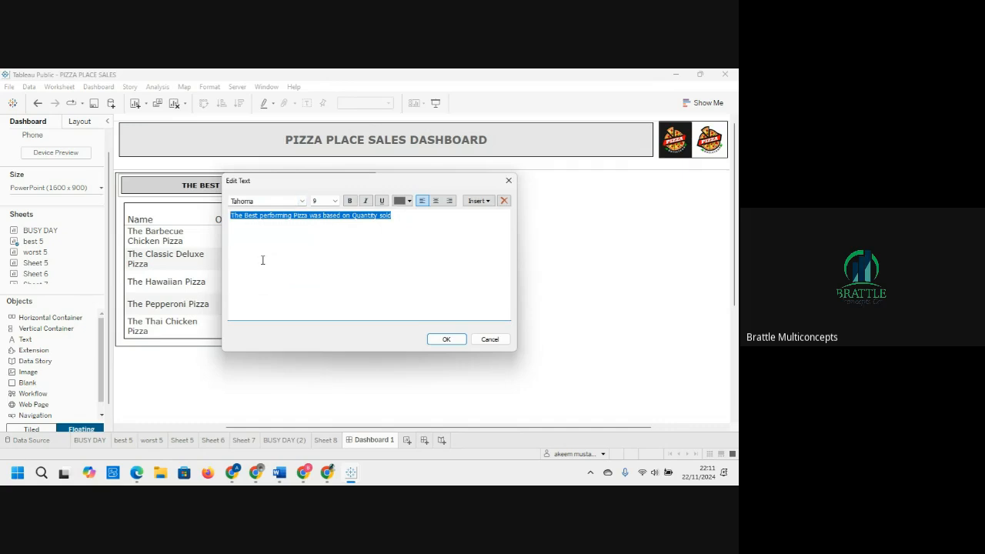
left_click(452, 340)
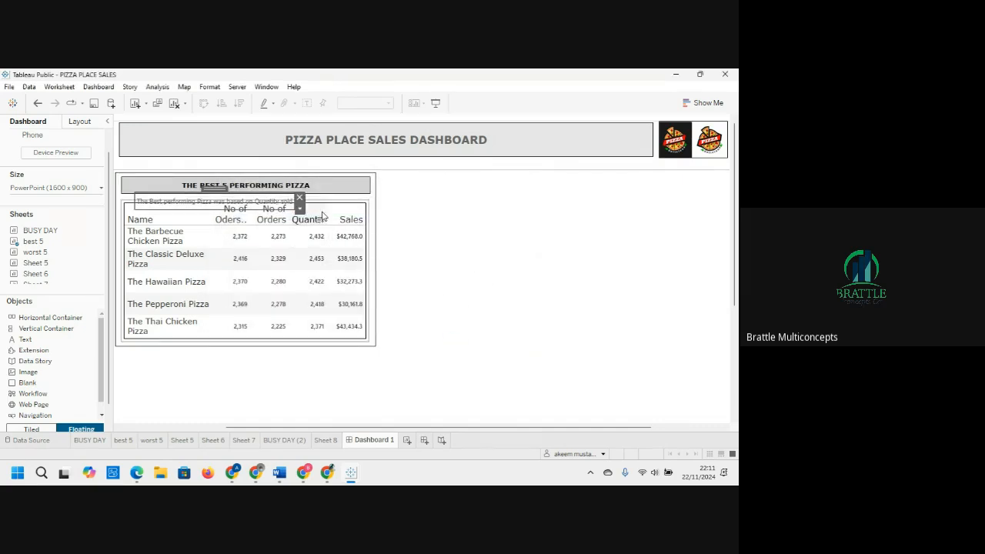
Step: Lower the best 5 sheet's top edge and stretch the subtitle text box to the container's full width
left_click(322, 217)
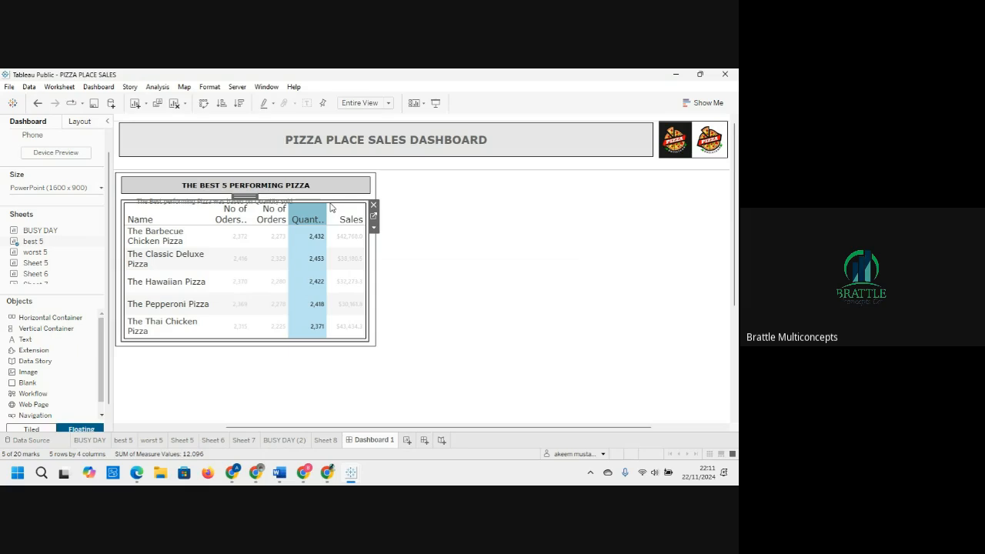
left_click_drag(330, 199, 331, 214)
left_click(278, 203)
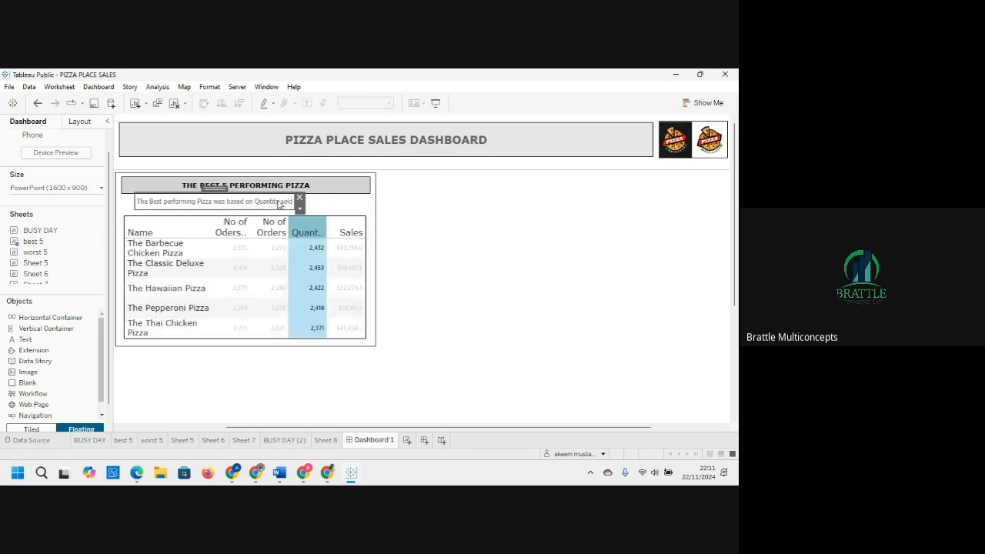
left_click_drag(135, 202, 123, 207)
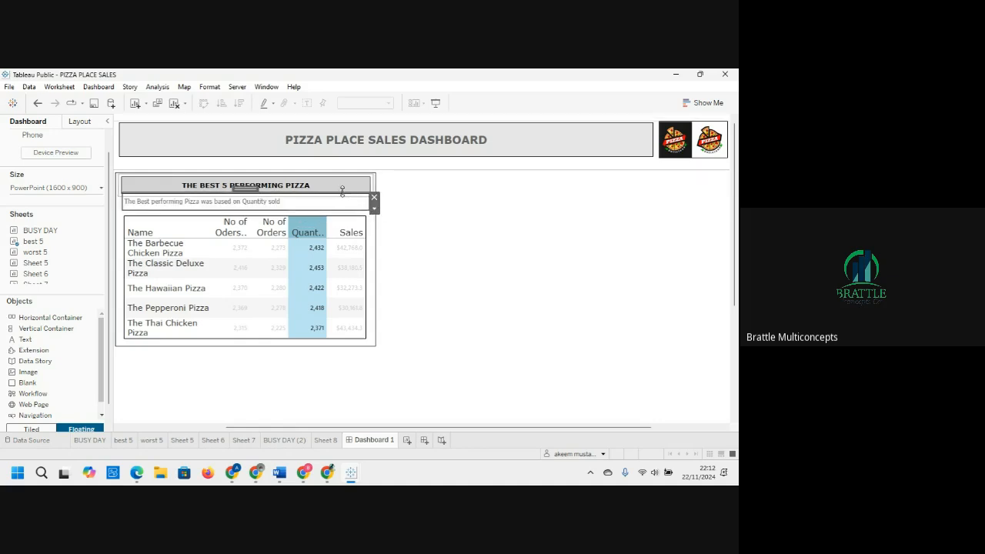
left_click(347, 191)
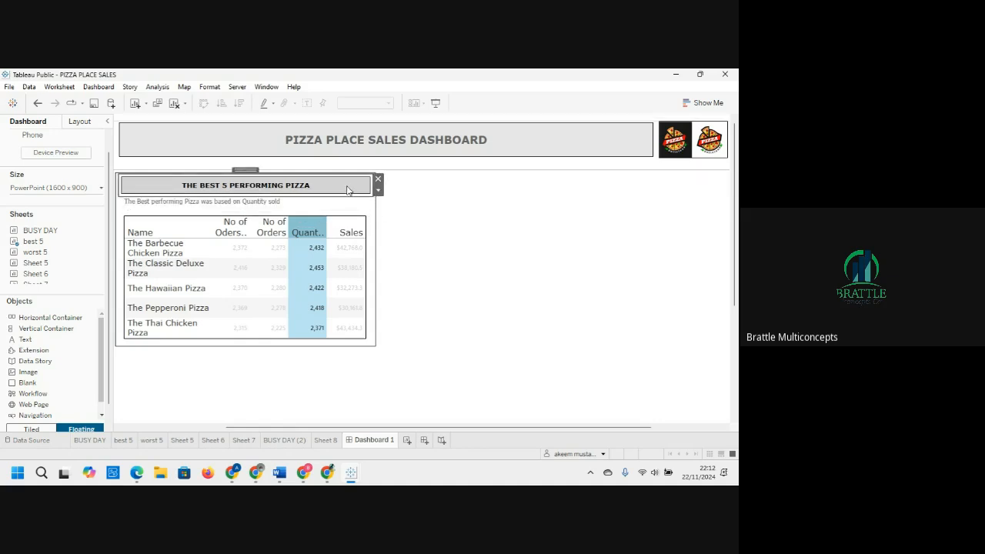
right_click(346, 191)
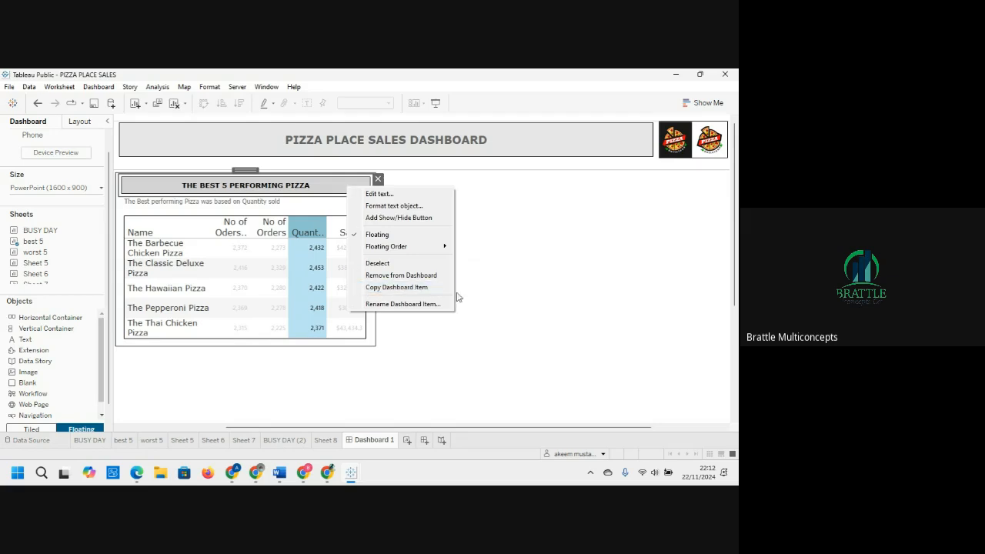
left_click(504, 264)
left_click(334, 200)
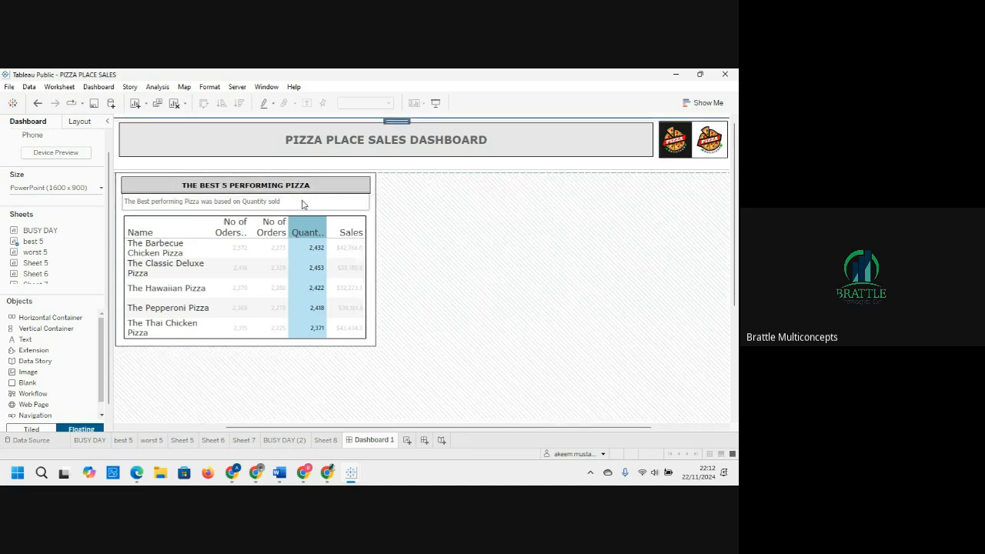
Step: Set the subtitle text's colour to black and its font size to 10
double_click(303, 204)
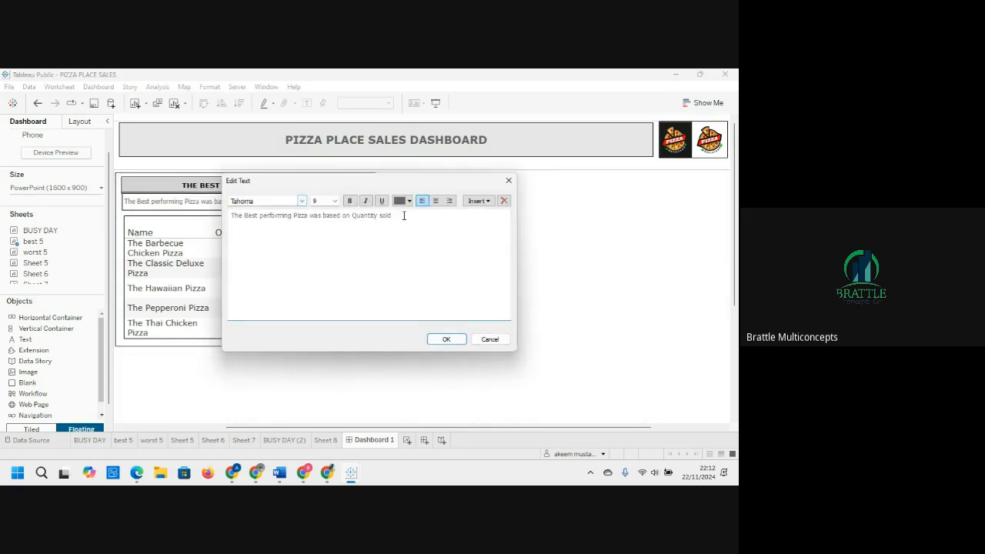
left_click_drag(403, 216, 157, 218)
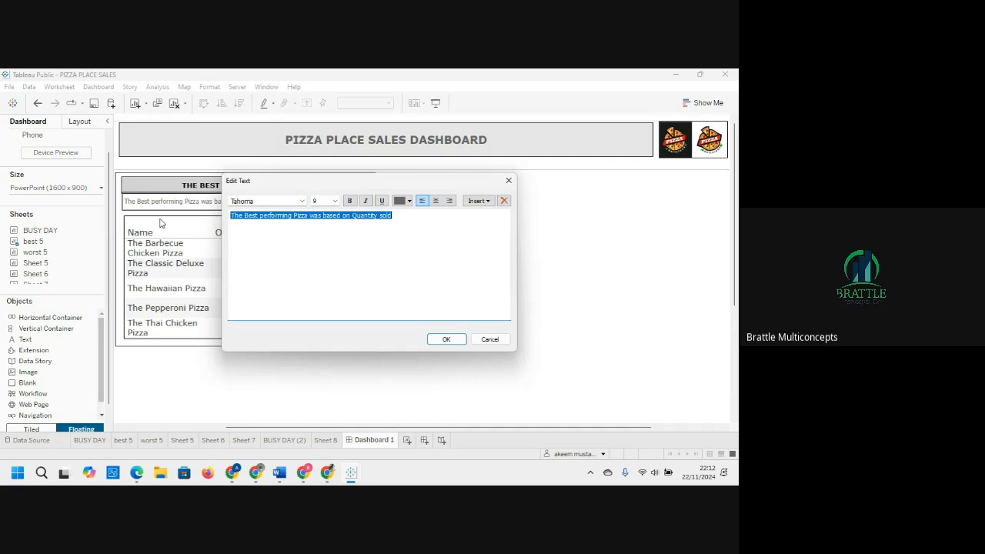
left_click(408, 201)
left_click(399, 213)
left_click(335, 201)
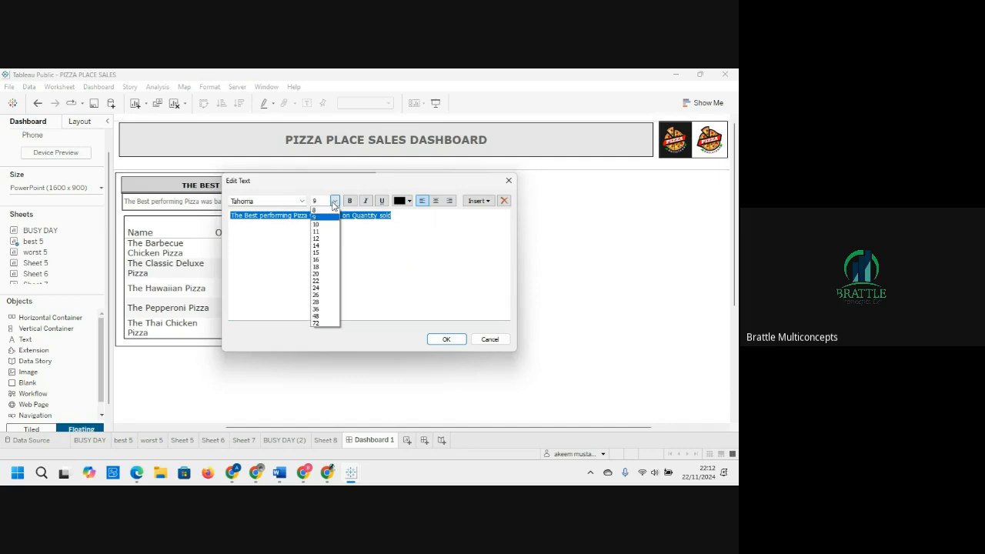
left_click(322, 225)
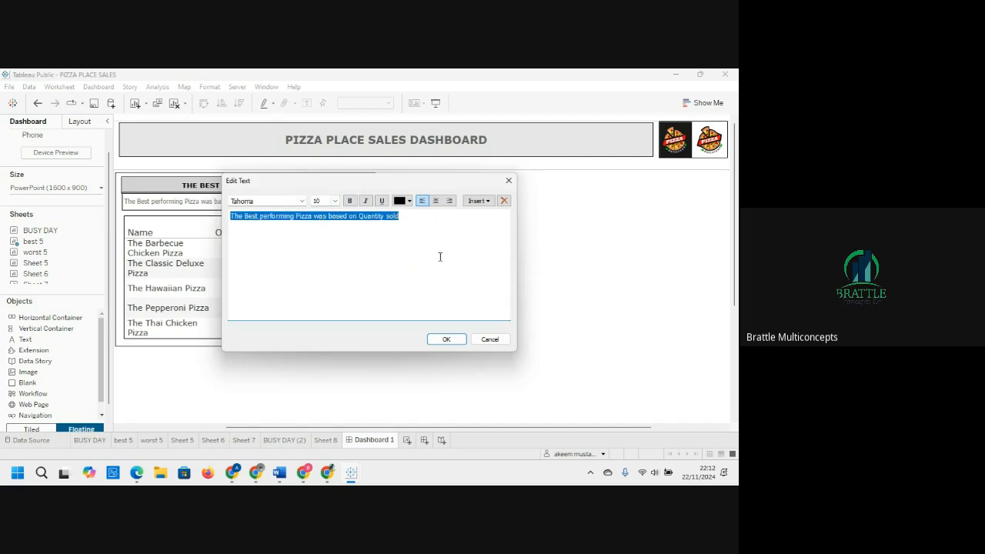
left_click(447, 339)
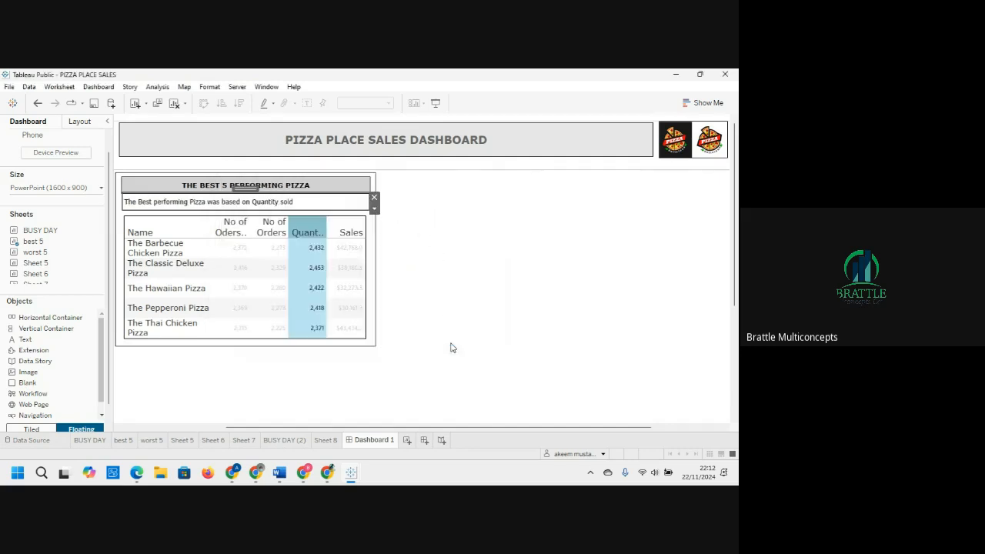
Step: Add a solid border to the subtitle text object
left_click(473, 329)
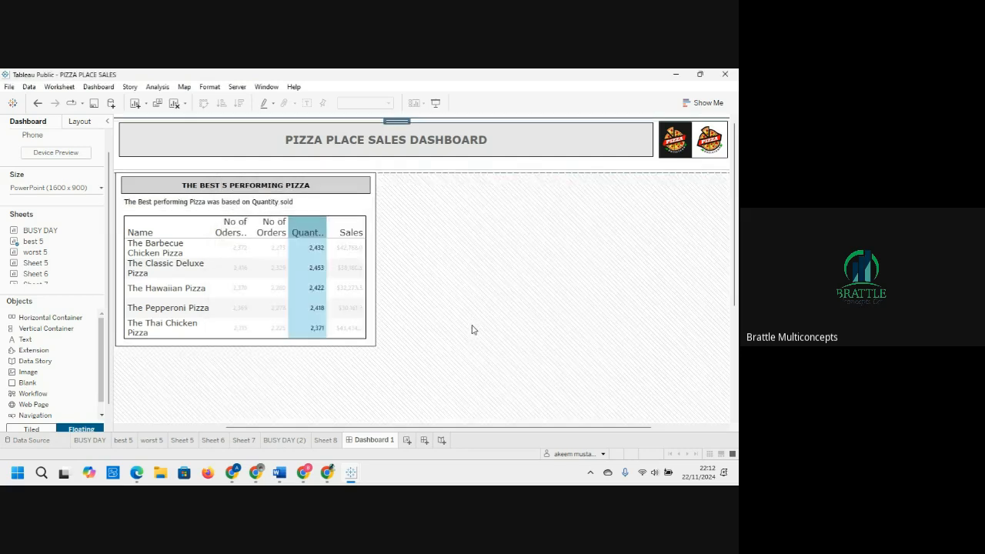
left_click(294, 204)
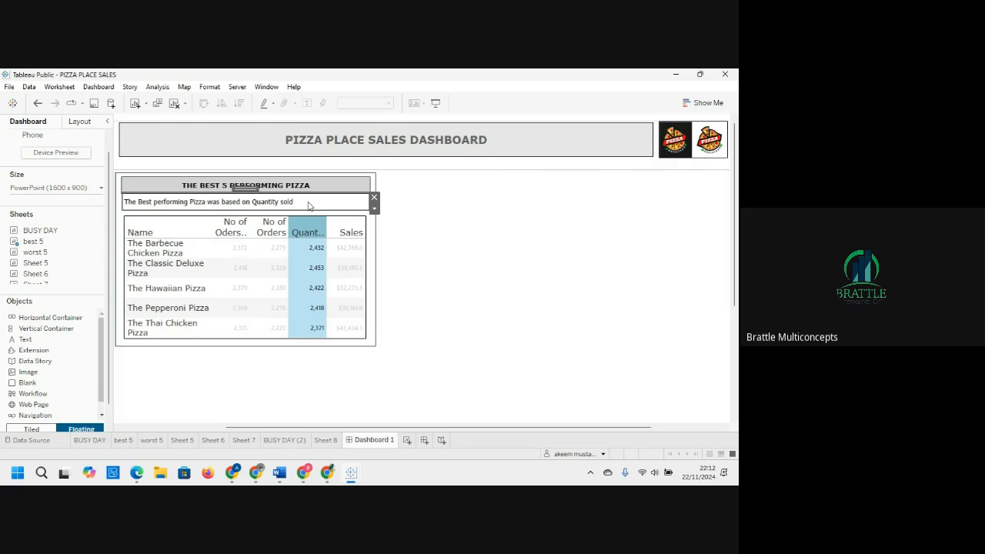
left_click(80, 122)
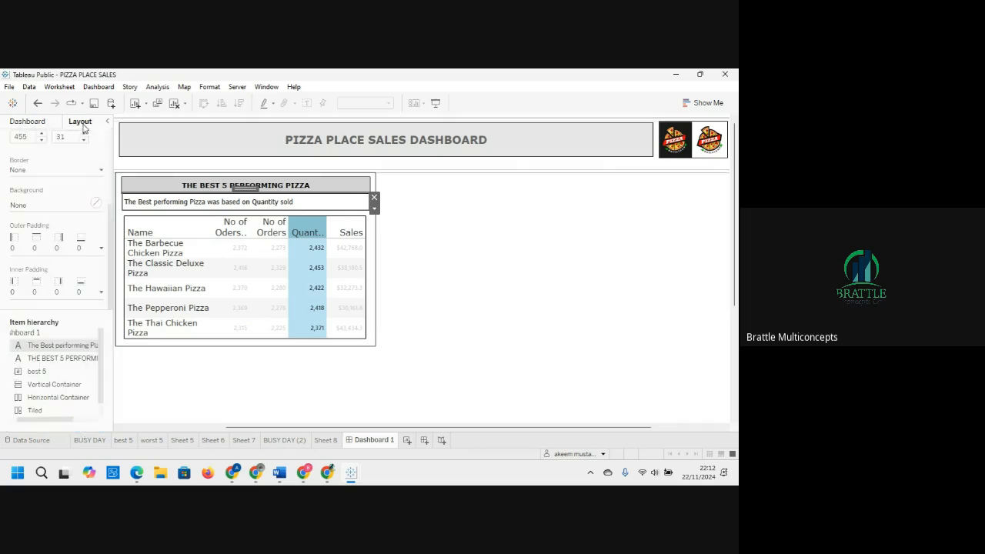
left_click(43, 171)
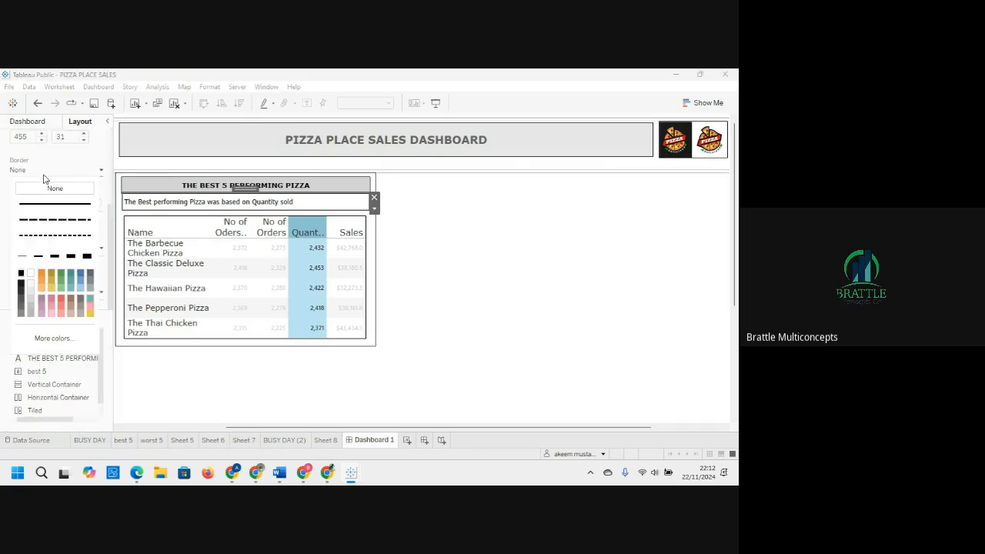
left_click(21, 256)
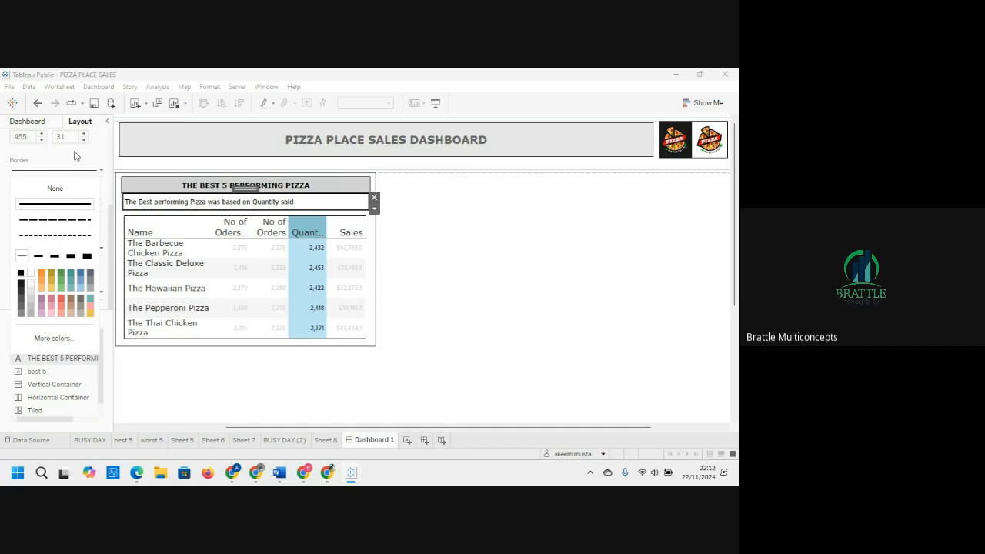
left_click(110, 221)
mouse_move(110, 222)
left_mouse_down()
mouse_move(109, 154)
mouse_move(116, 227)
left_mouse_up()
Step: Set the subtitle text object's outer padding to 6 on all sides
left_click(15, 243)
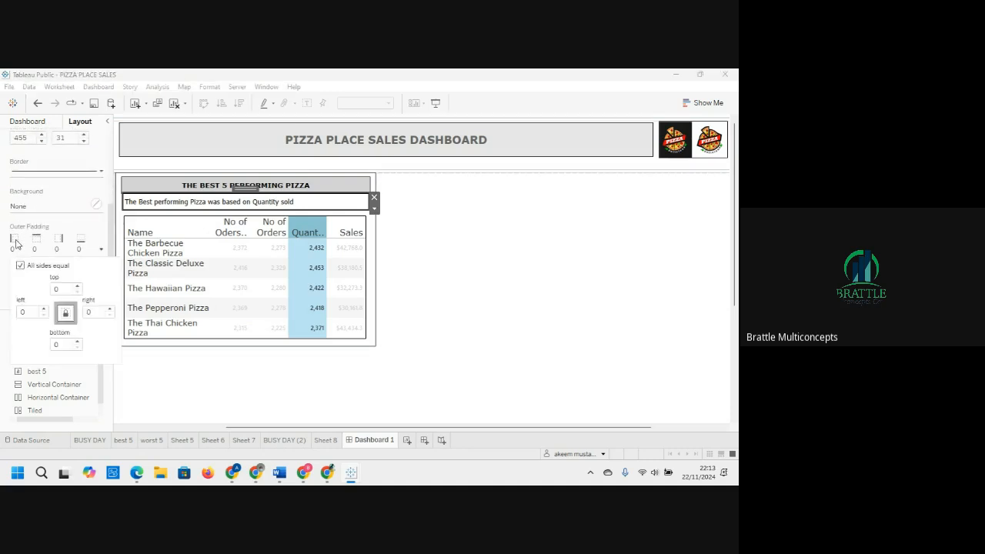
left_click(78, 286)
left_click(78, 286)
left_click(78, 285)
left_click(78, 286)
left_click(78, 286)
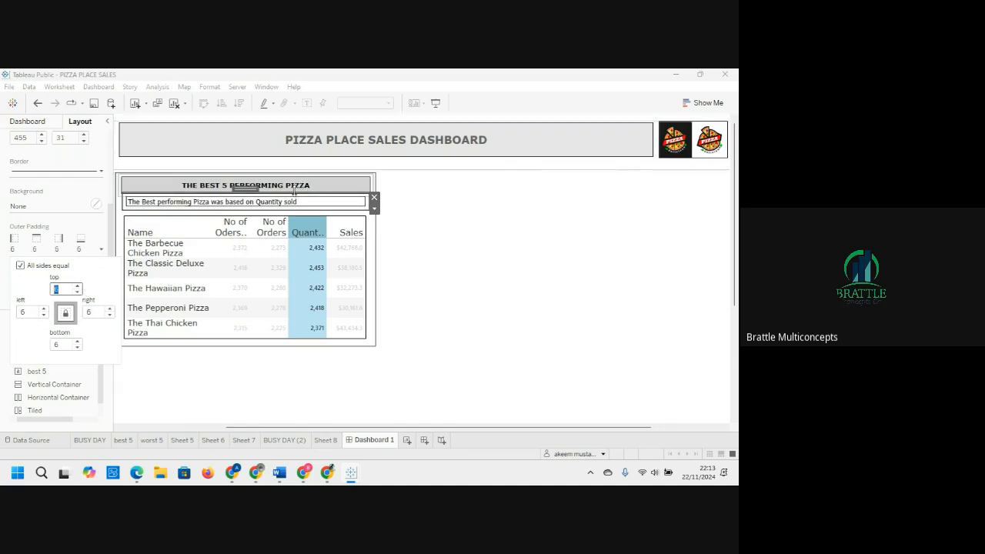
left_click(459, 219)
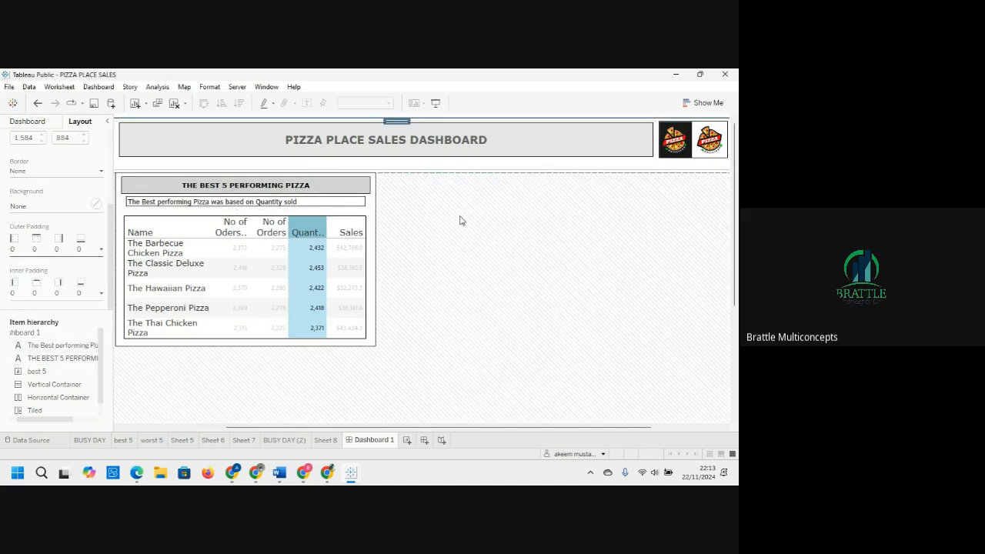
Step: Nudge the subtitle text object slightly downward within the container
left_click(337, 204)
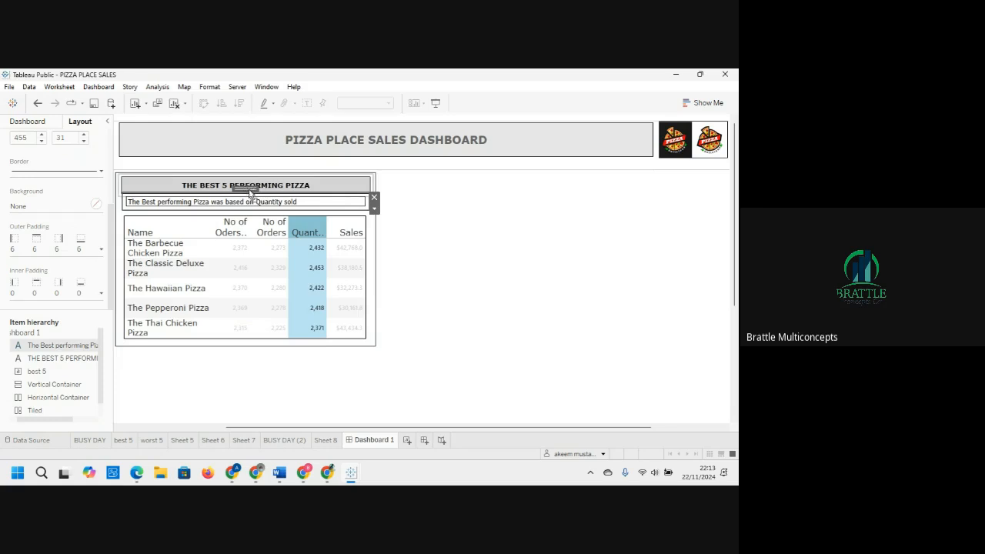
left_click_drag(245, 187, 252, 197)
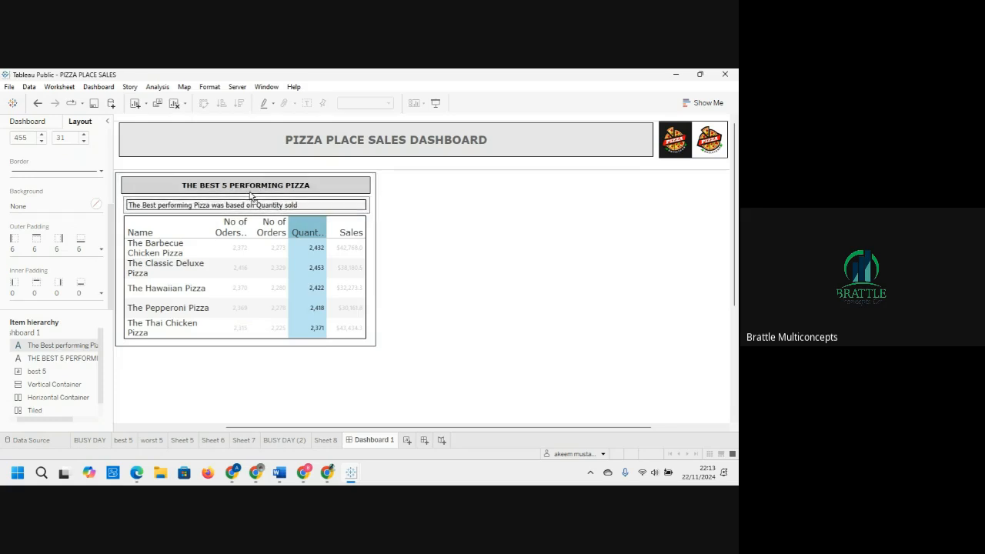
left_click(251, 197)
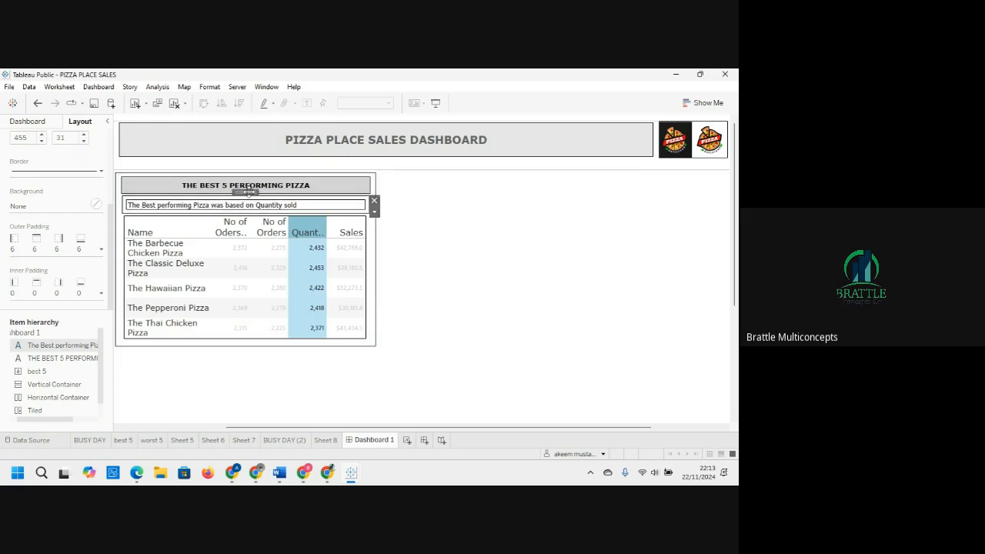
left_click(441, 239)
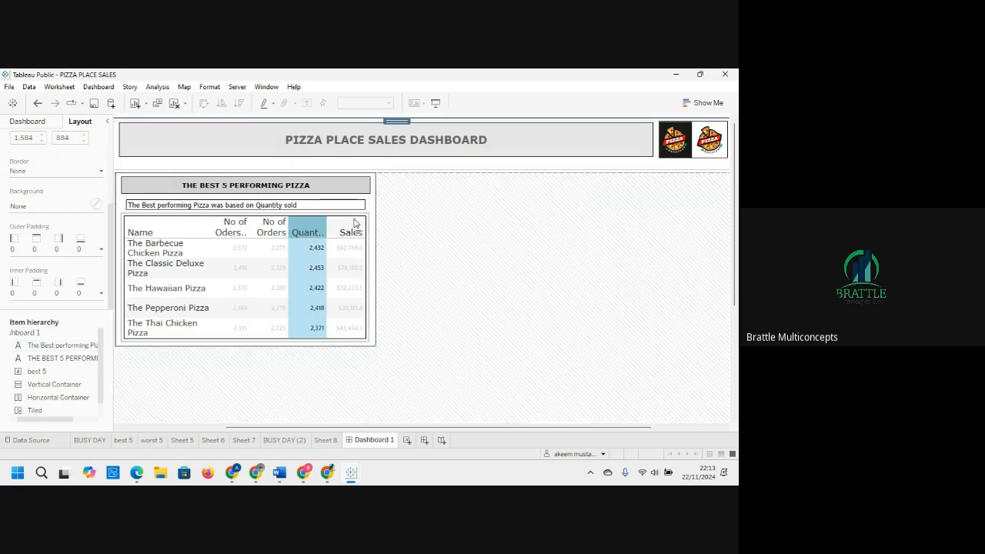
Step: Switch the vertical container holding the best 5 sheet from floating to tiled, then undo the change
left_click(307, 223)
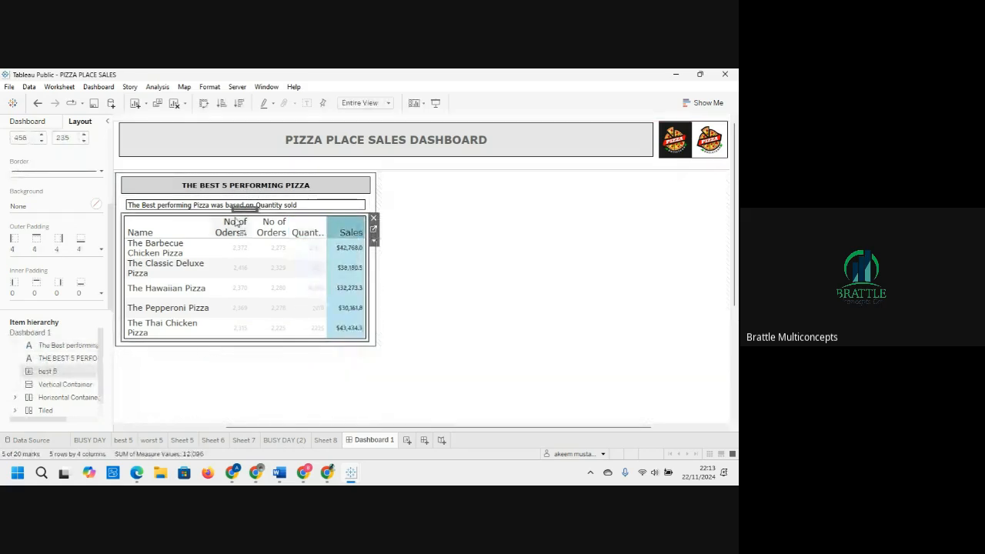
left_click(442, 230)
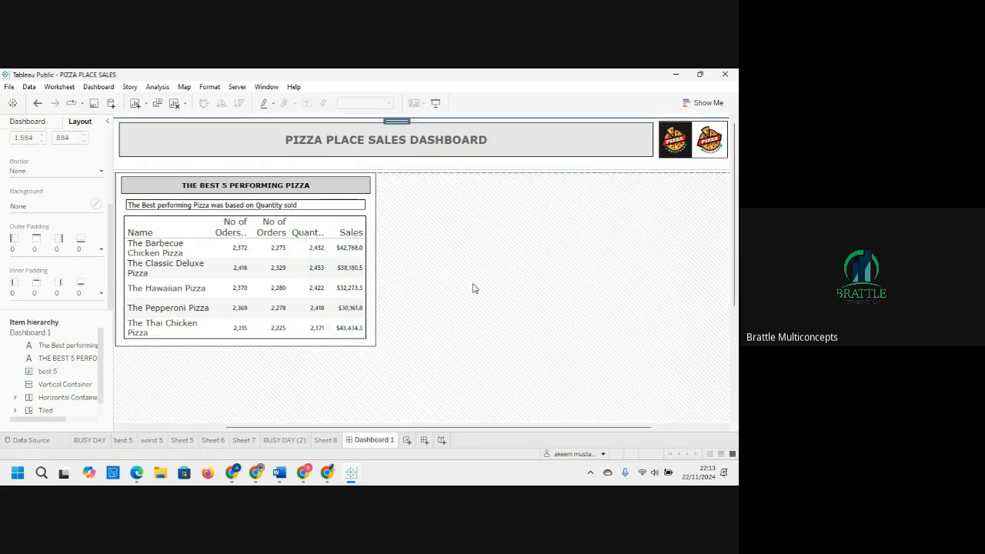
left_click(377, 263)
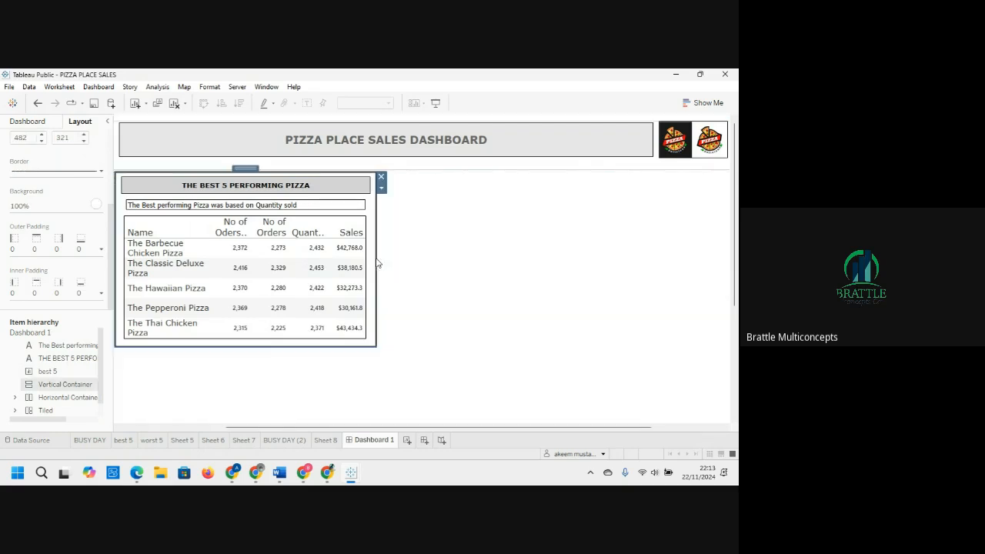
right_click(376, 263)
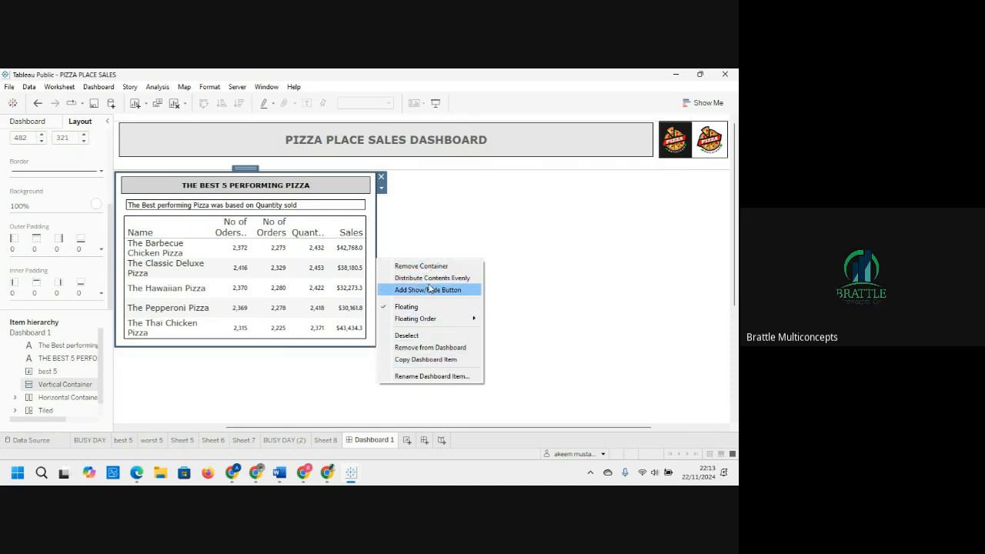
left_click(406, 306)
left_click(453, 316)
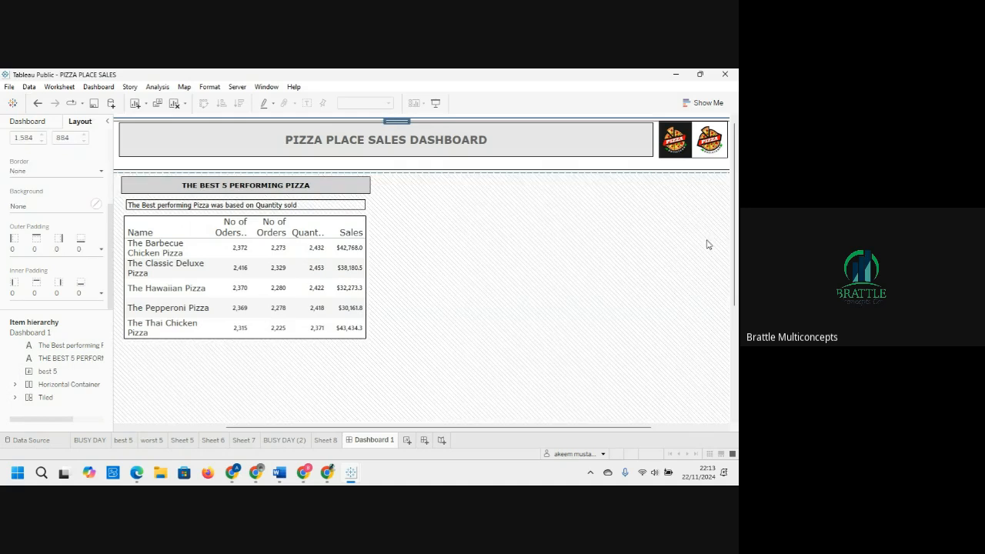
key("ctrl+z")
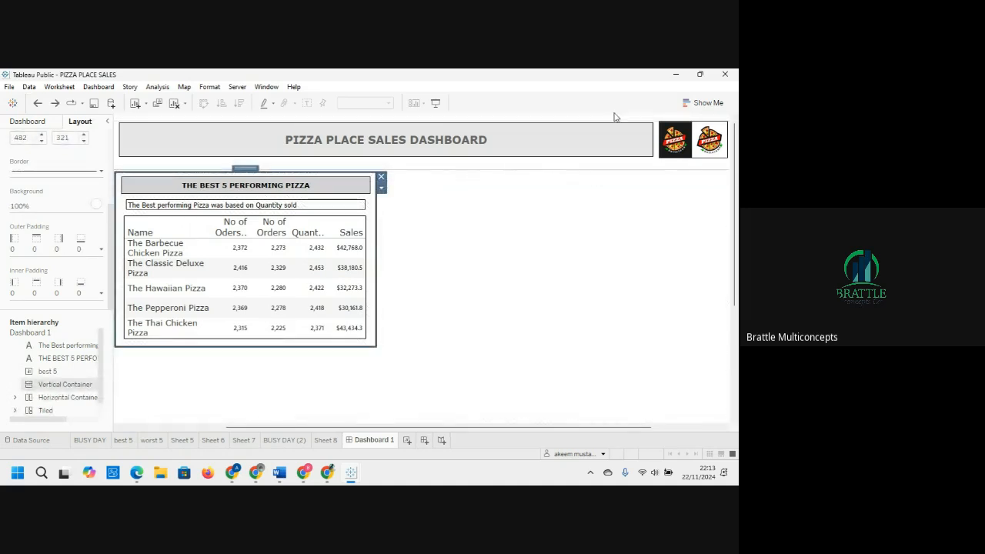
left_click(475, 234)
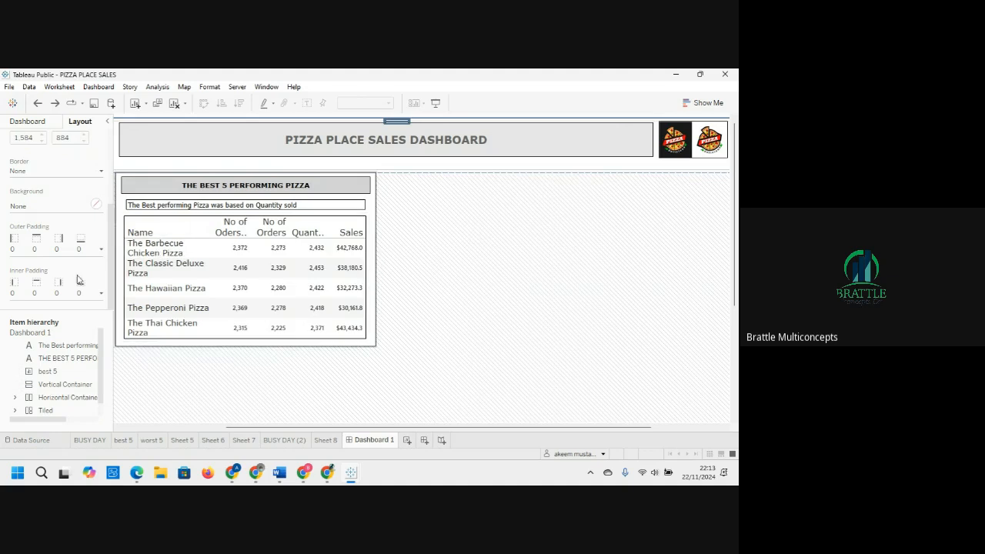
left_click(29, 123)
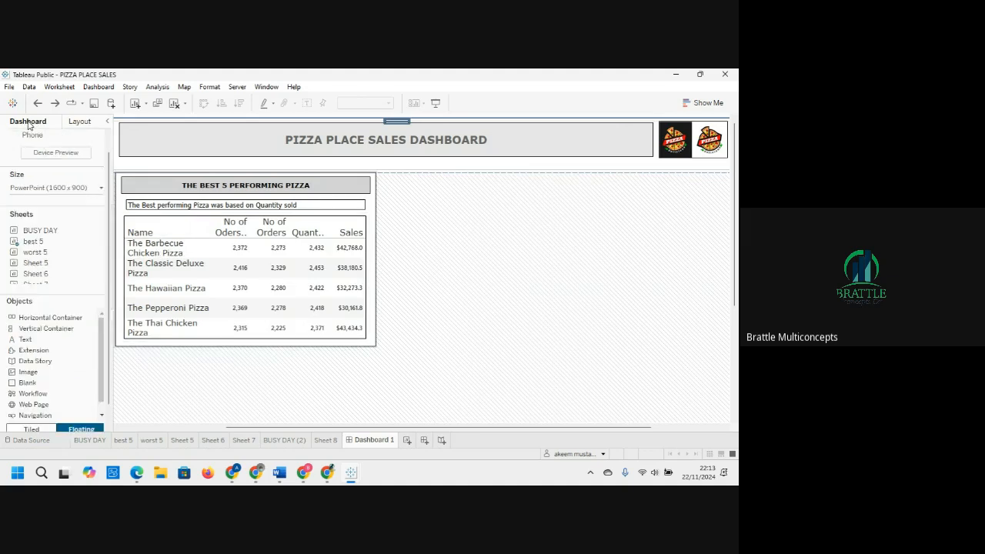
Step: Add a floating container beside the best 5 container and resize it to match its height, about as wide
left_click_drag(39, 321, 385, 180)
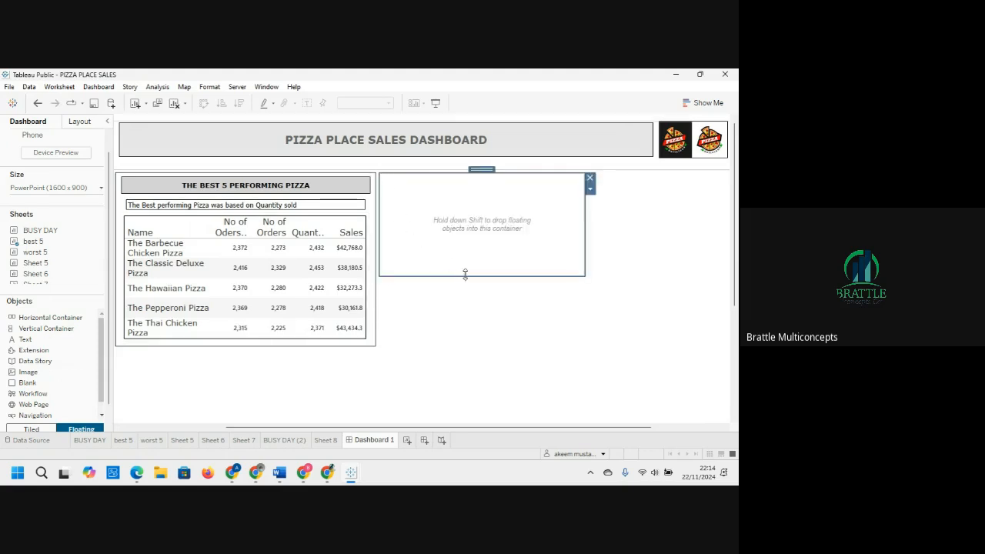
left_click_drag(468, 285, 539, 346)
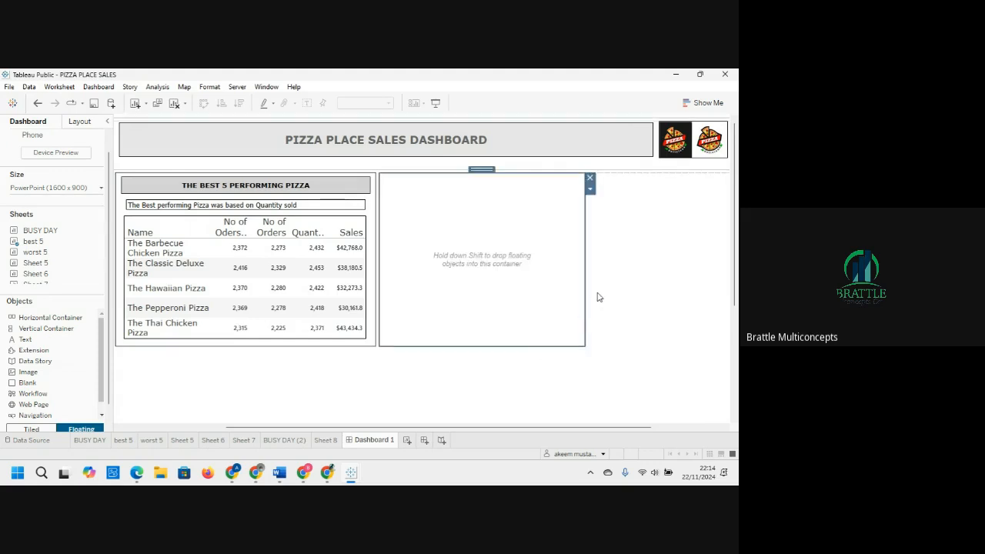
left_click_drag(584, 253, 639, 246)
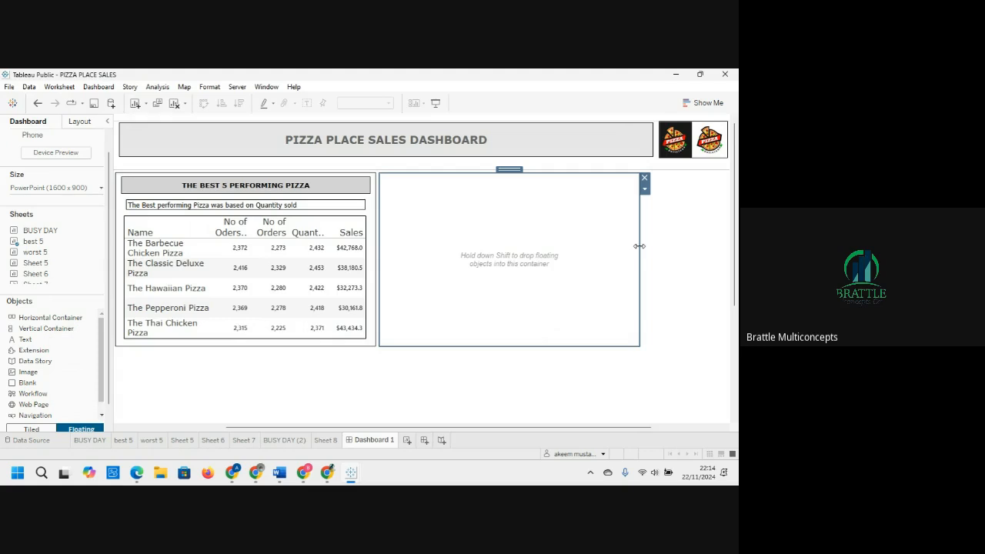
Step: Place the worst 5 sheet into the new container on the dashboard
mouse_move(46, 256)
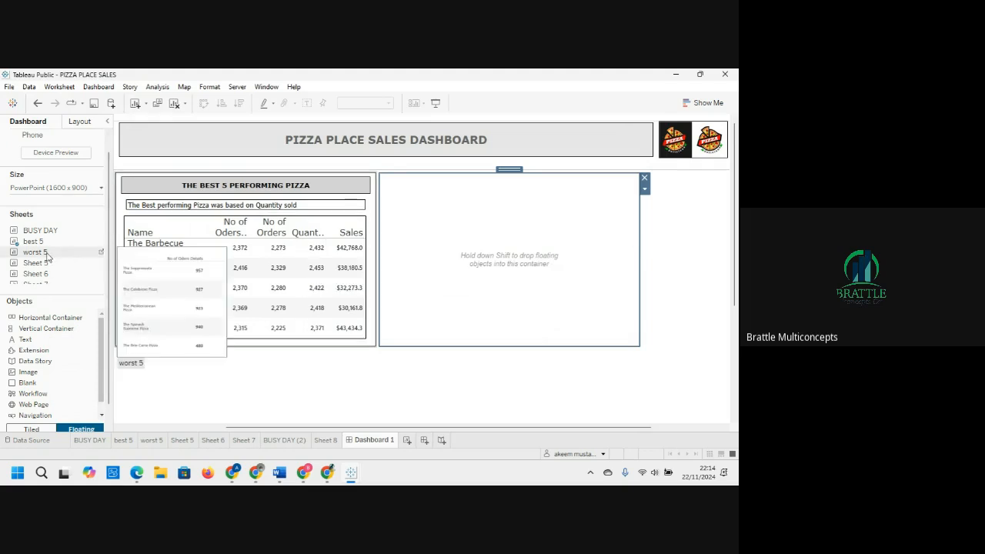
left_click(89, 440)
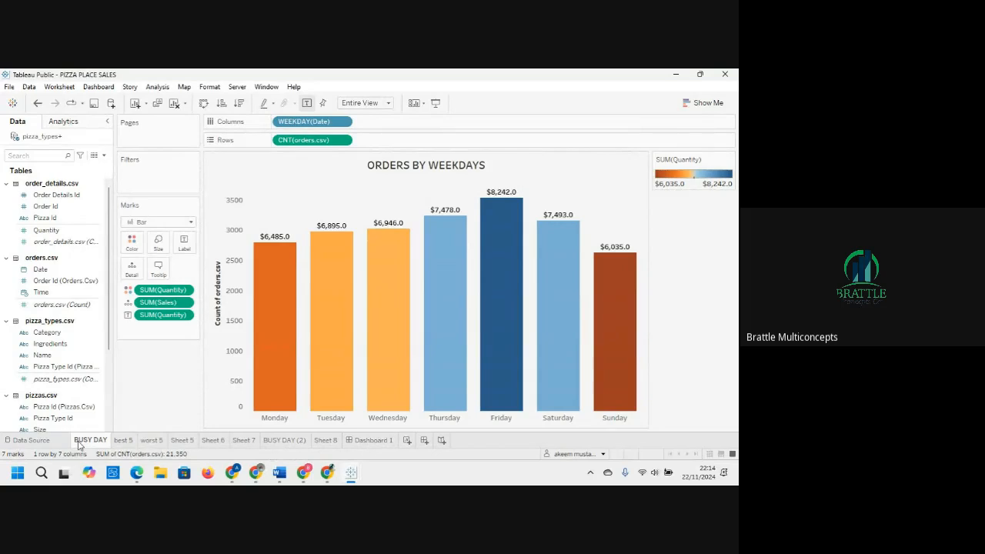
mouse_move(78, 445)
left_click(360, 439)
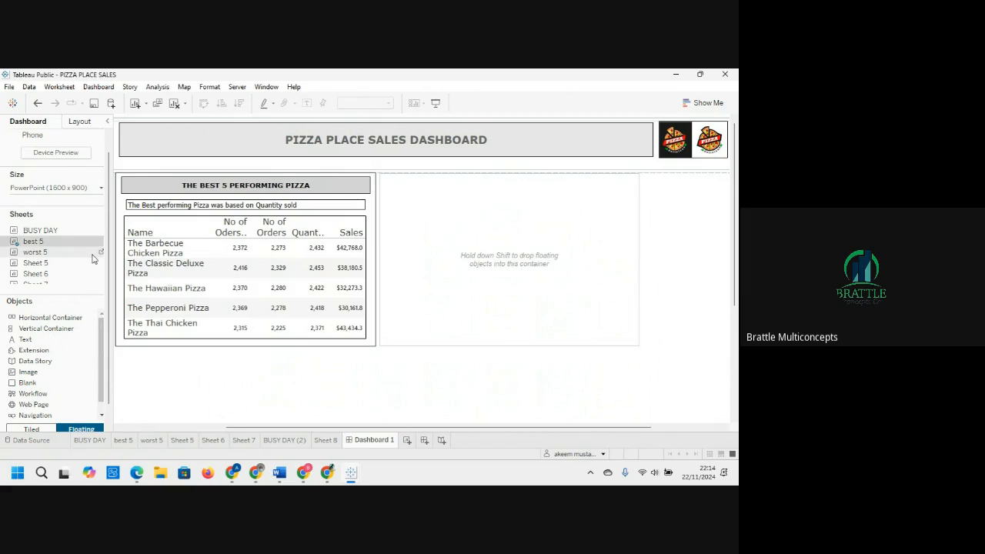
scroll(93, 259, "up", 1)
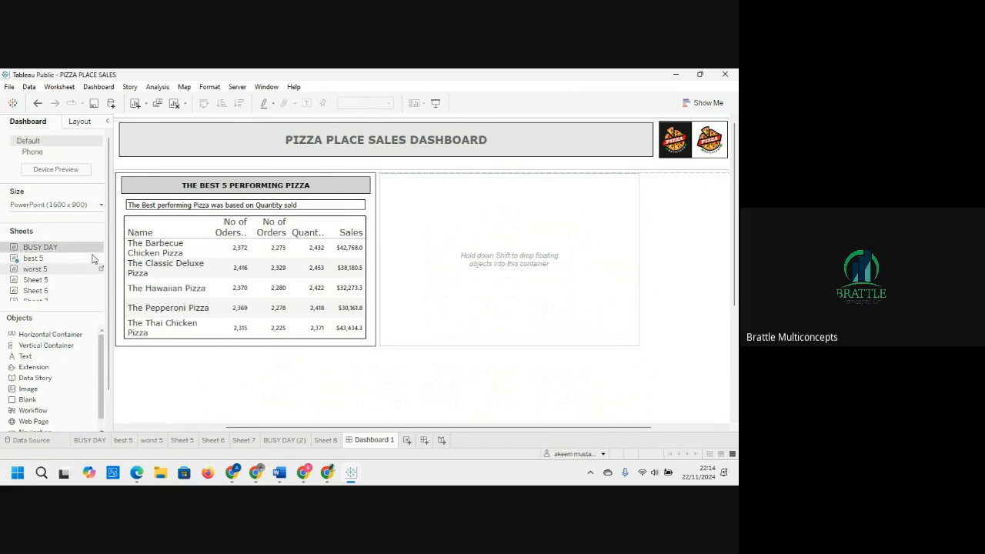
left_click_drag(48, 271, 393, 233)
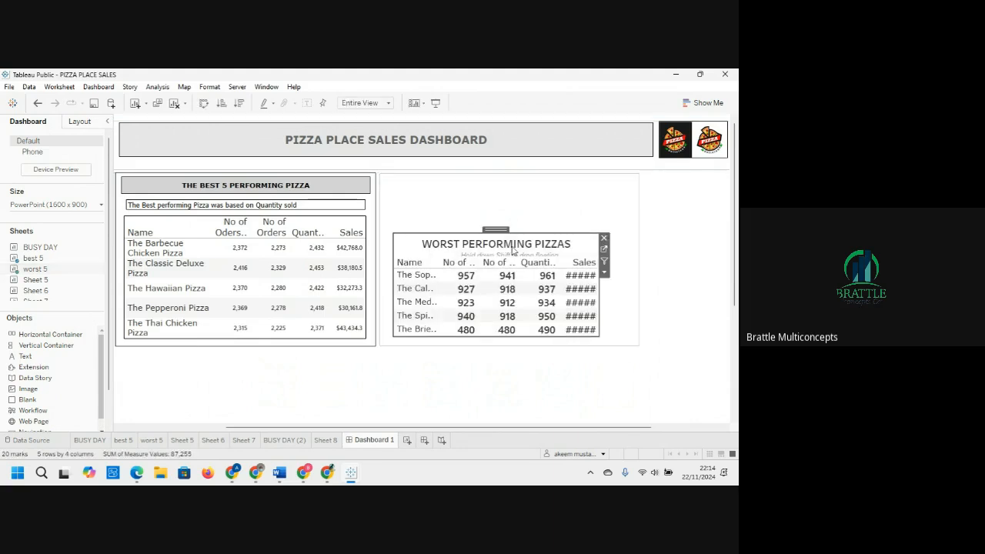
Step: Open the worst 5 sheet, copy the best 5 sheet's formatting and paste it onto worst 5
left_click(604, 274)
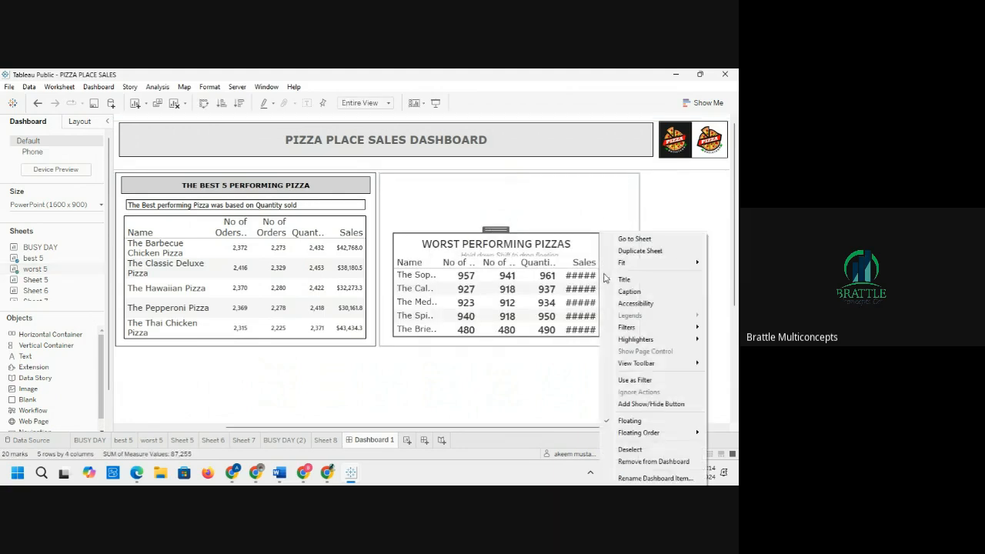
left_click(642, 243)
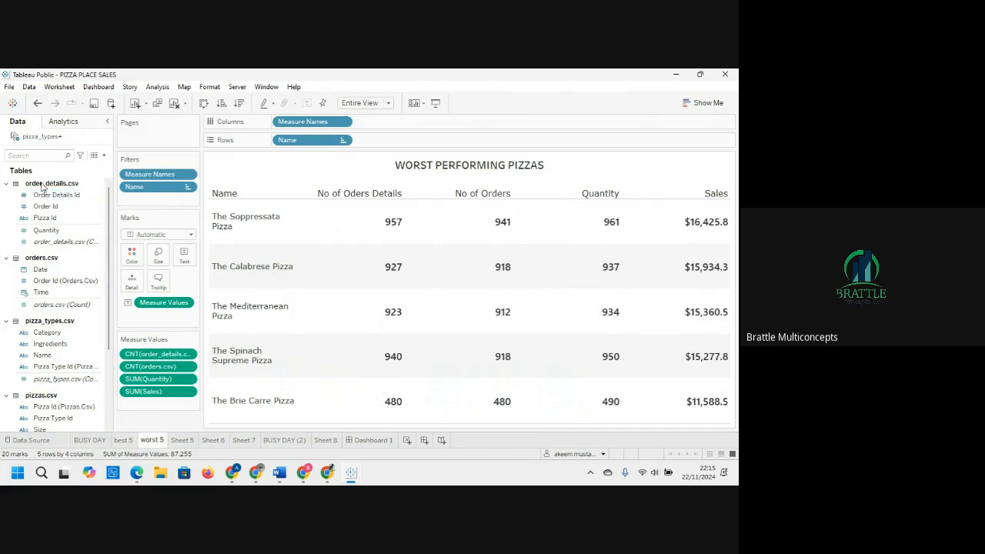
left_click(123, 441)
right_click(123, 441)
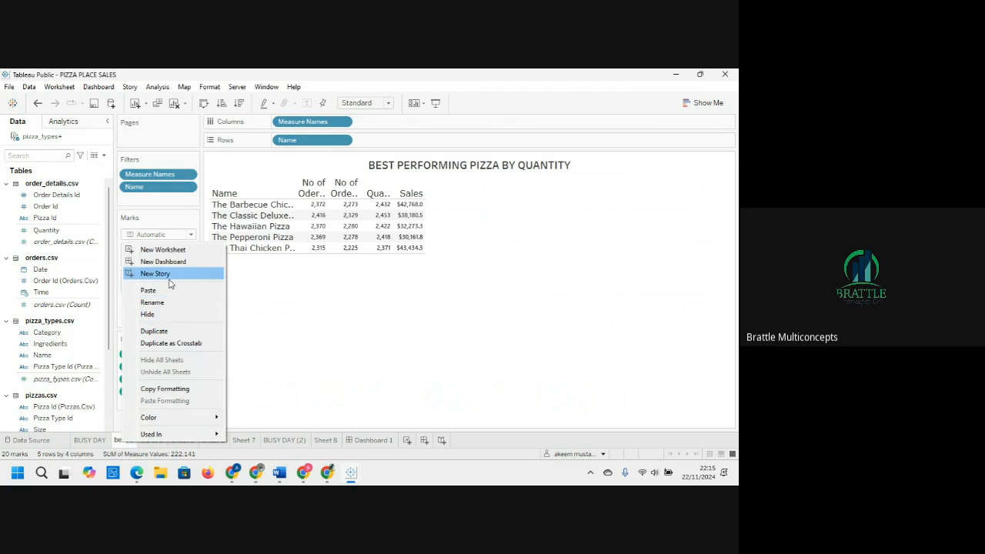
left_click(161, 389)
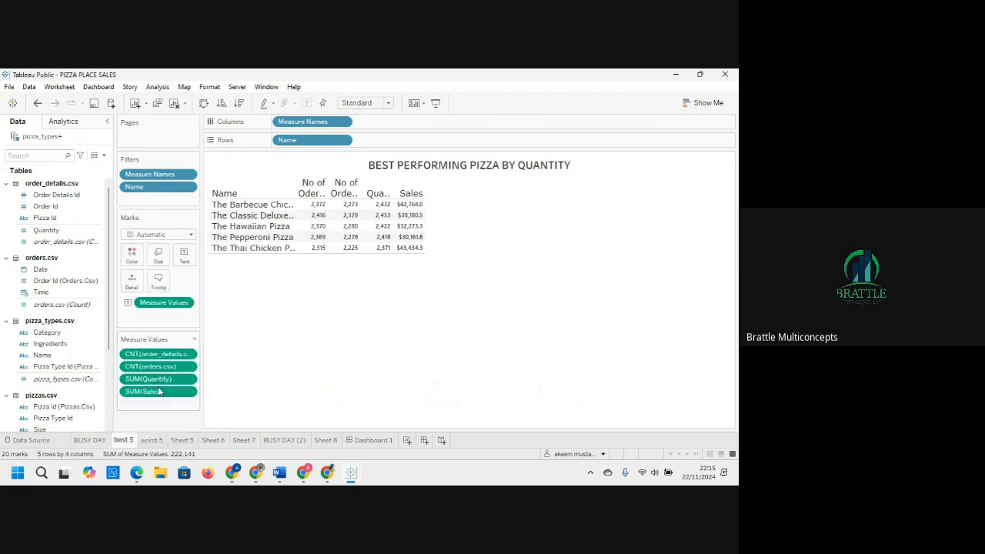
left_click(152, 440)
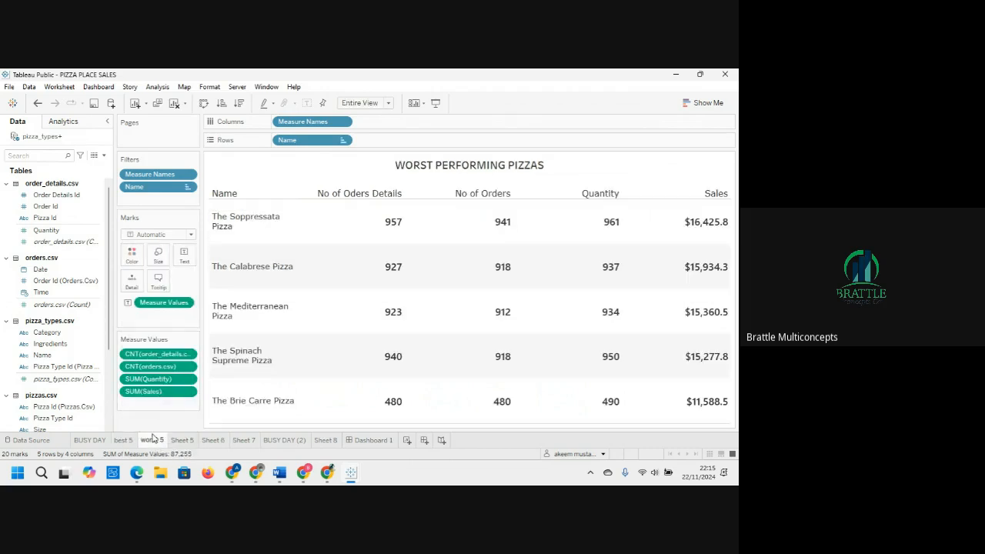
right_click(153, 439)
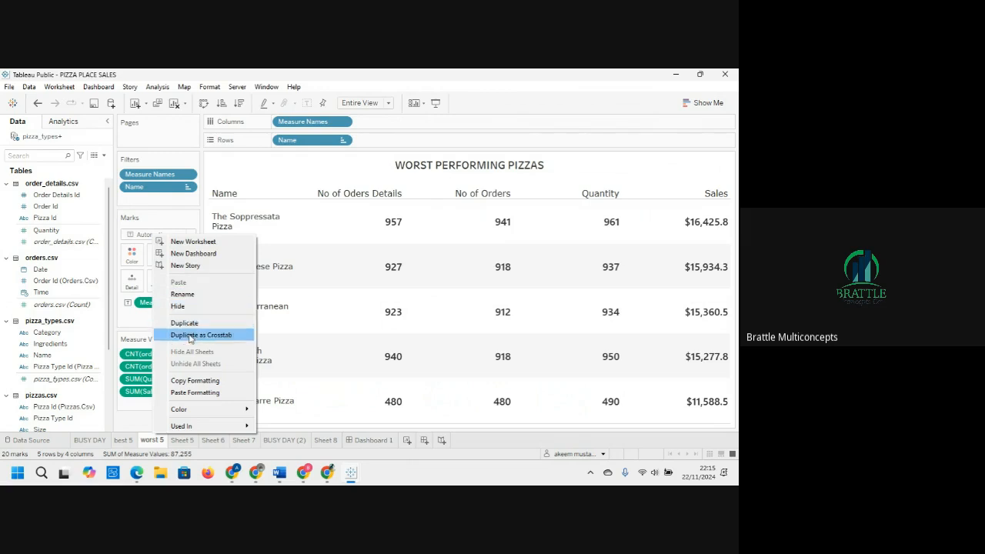
left_click(192, 392)
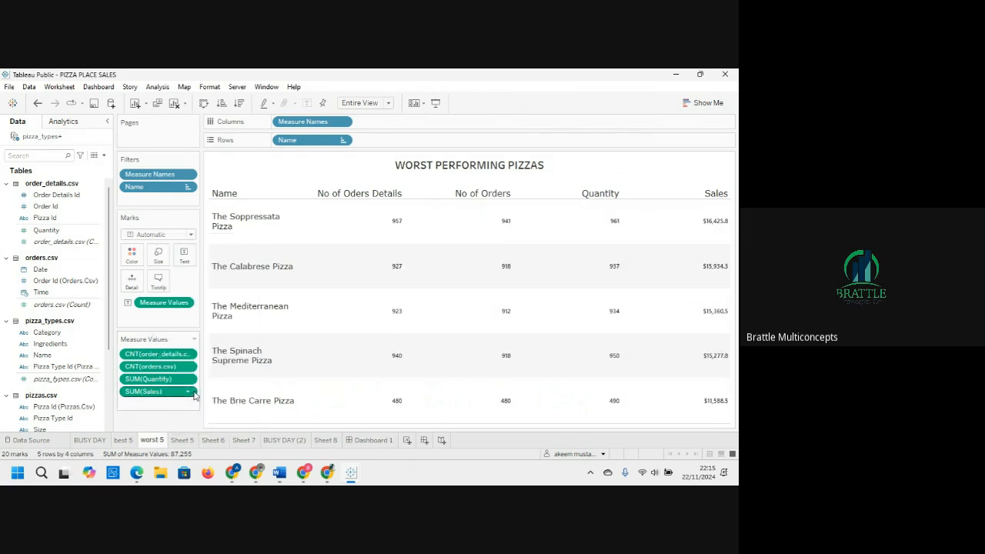
Step: Set the worst 5 sheet's view fit to Standard and return to the dashboard
left_click(388, 103)
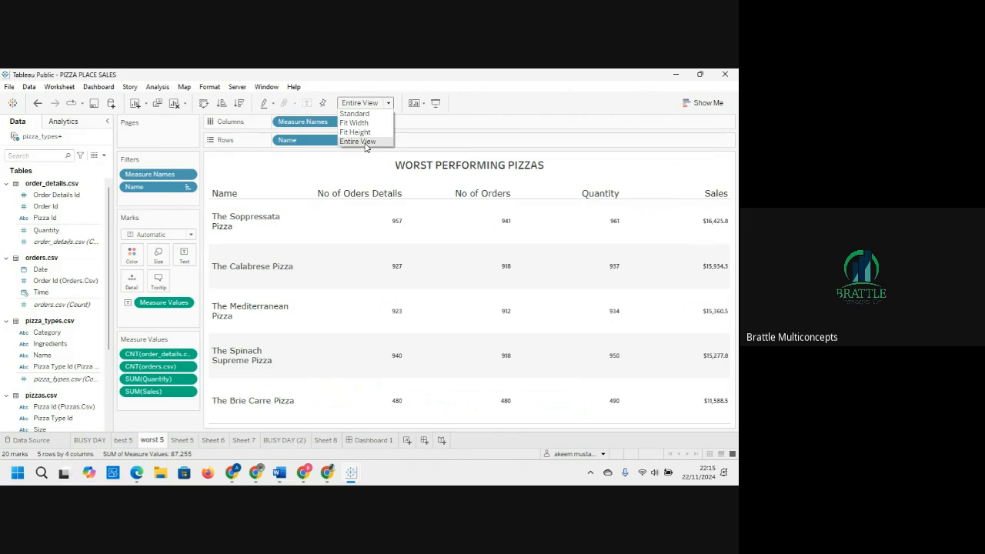
left_click(355, 113)
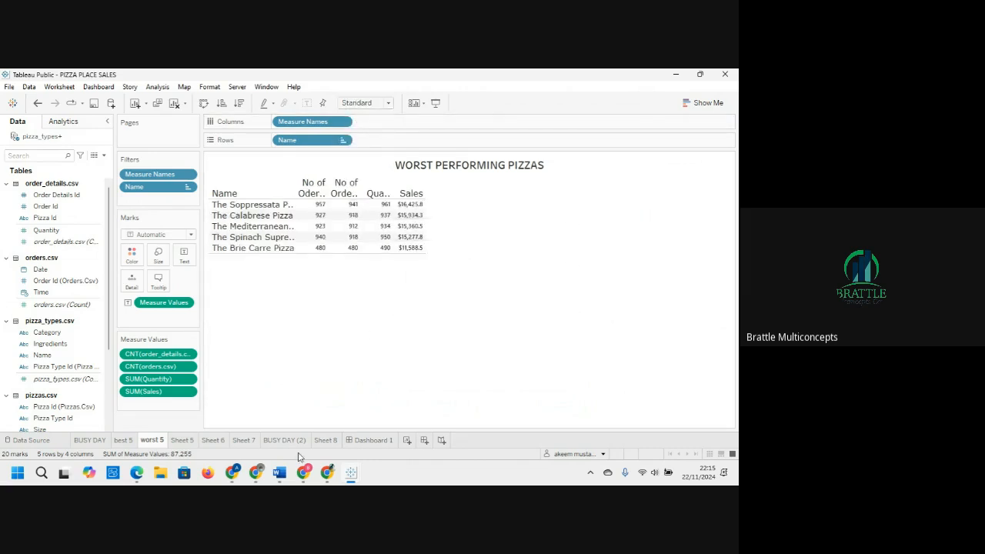
left_click(368, 439)
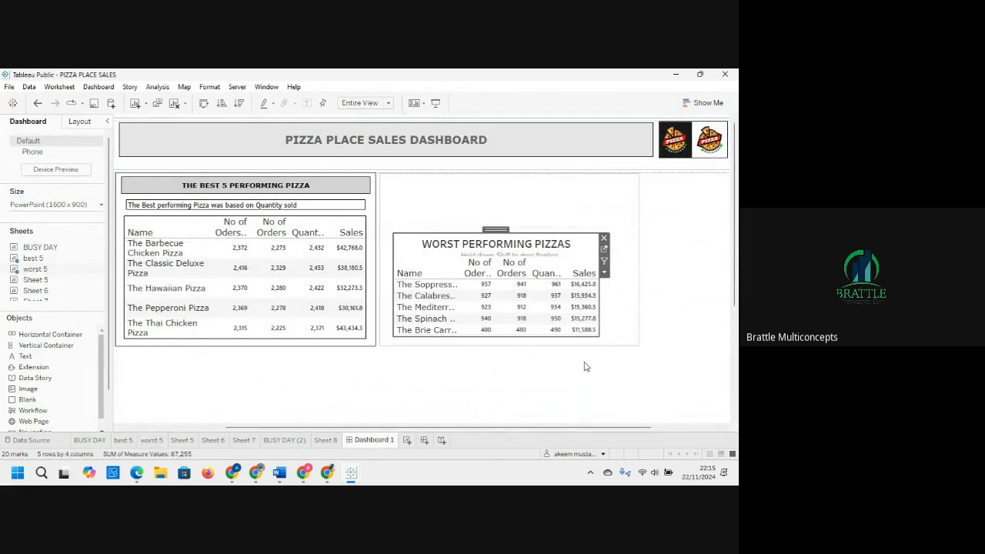
Step: Hide the worst 5 sheet's title on the dashboard
left_click(583, 307)
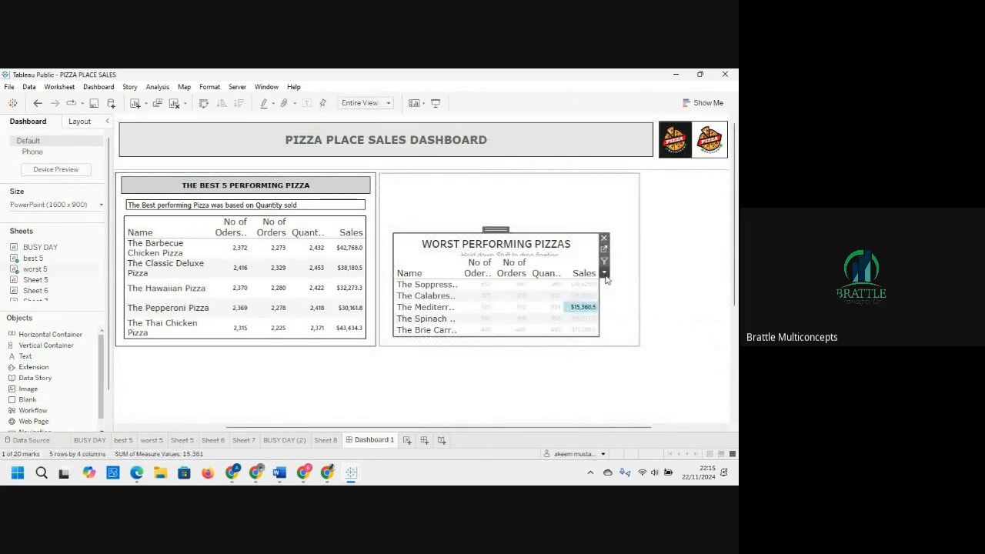
left_click(605, 274)
mouse_move(637, 267)
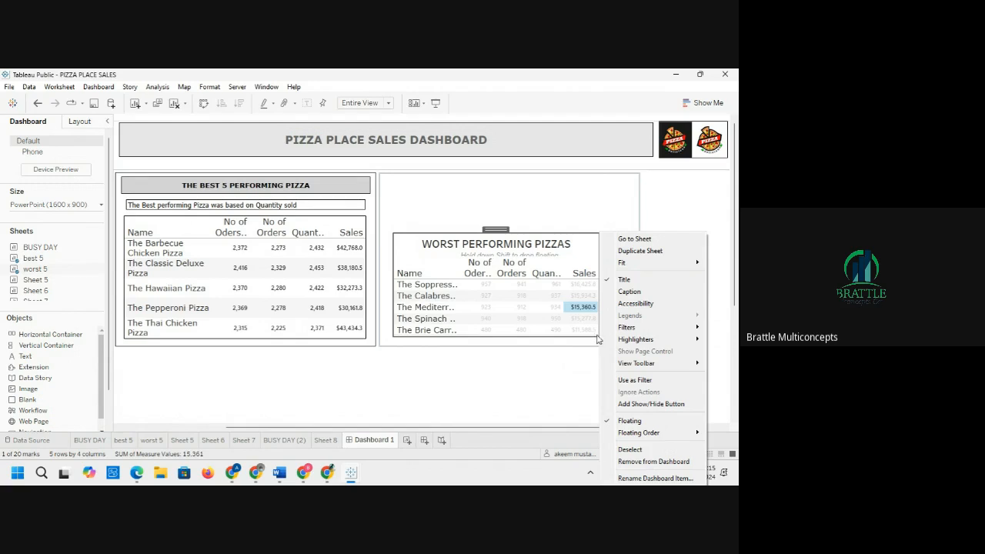
left_click(596, 333)
left_click(605, 318)
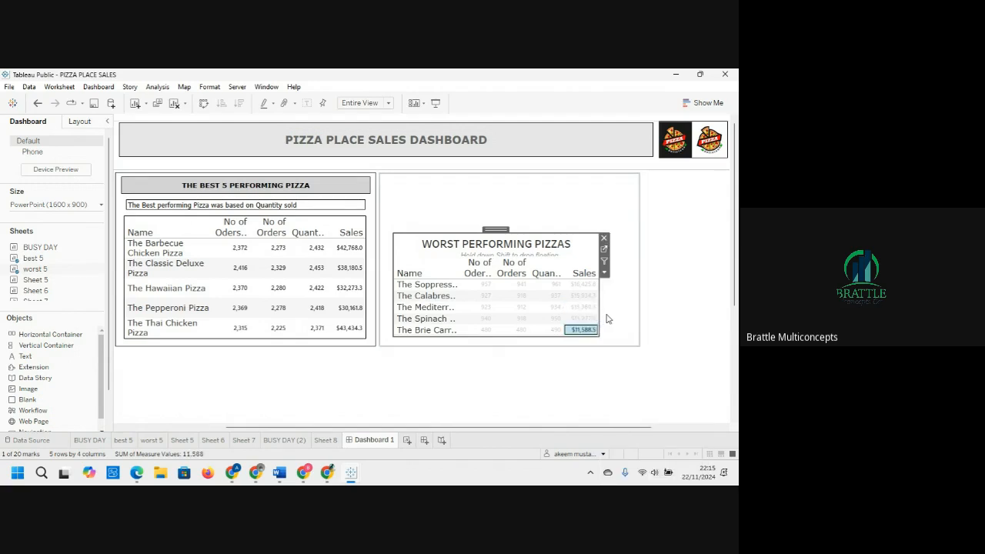
left_click(584, 259)
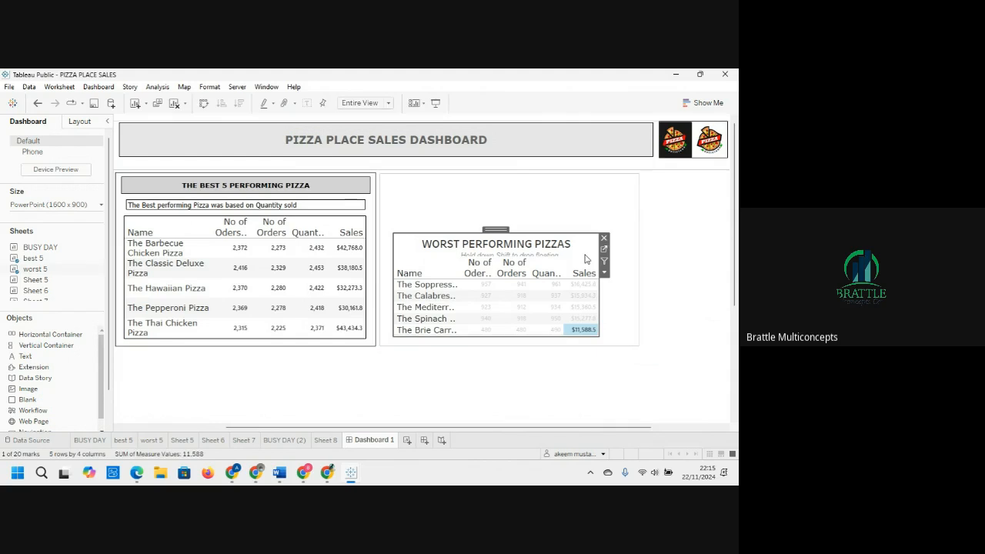
right_click(536, 244)
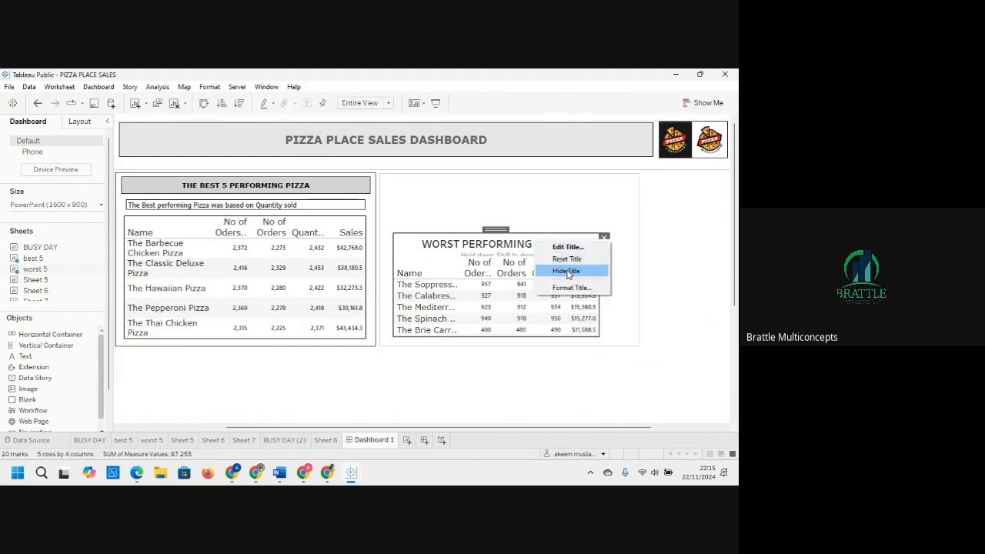
left_click(566, 272)
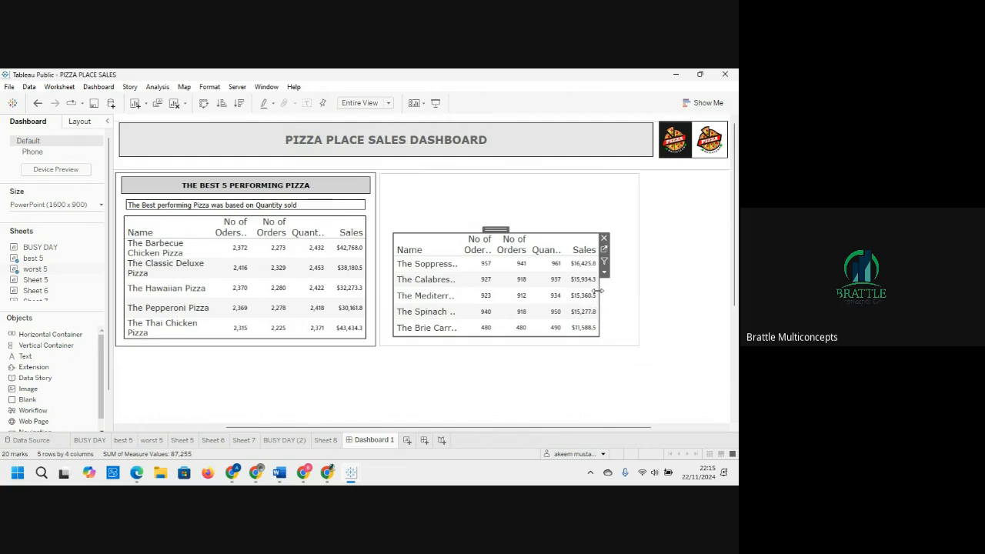
Step: Resize the worst 5 sheet to fill its container and shift the container slightly right
left_click_drag(599, 291, 630, 296)
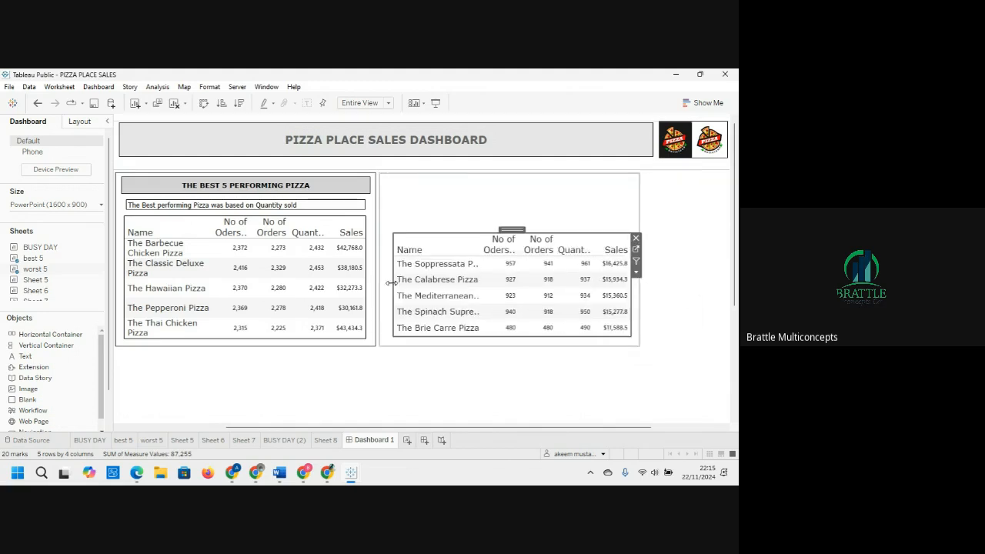
left_click_drag(394, 286, 386, 287)
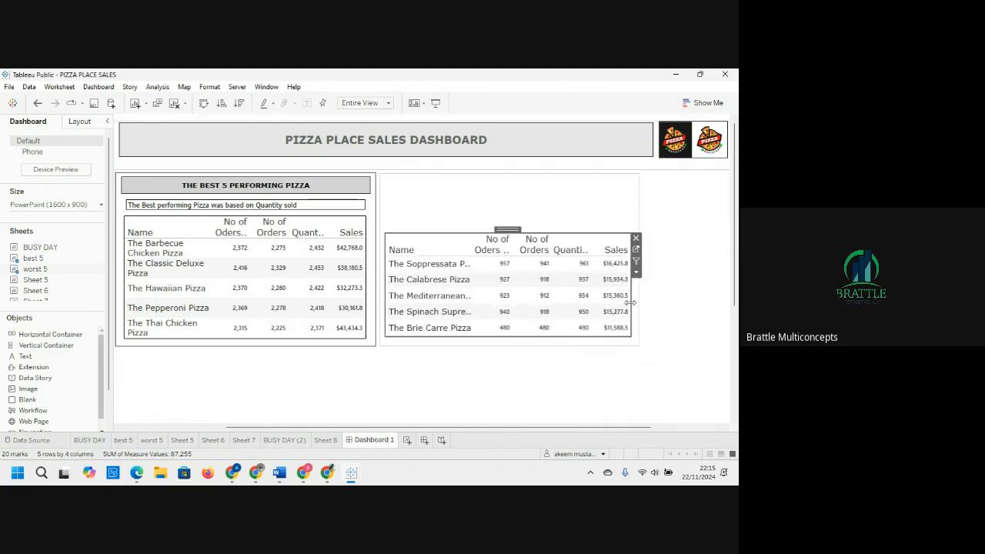
left_click_drag(629, 303, 635, 303)
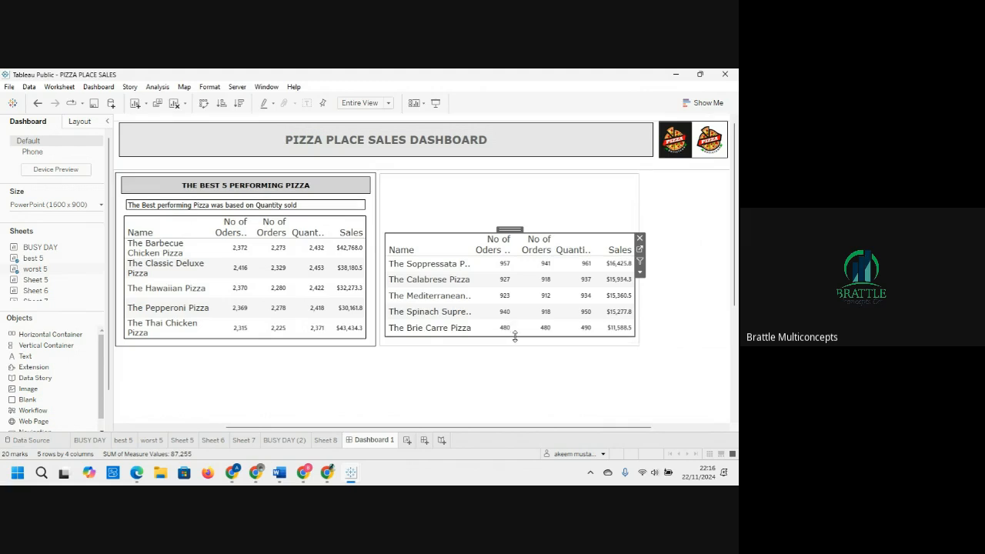
left_click_drag(515, 336, 515, 339)
left_click_drag(489, 232, 486, 213)
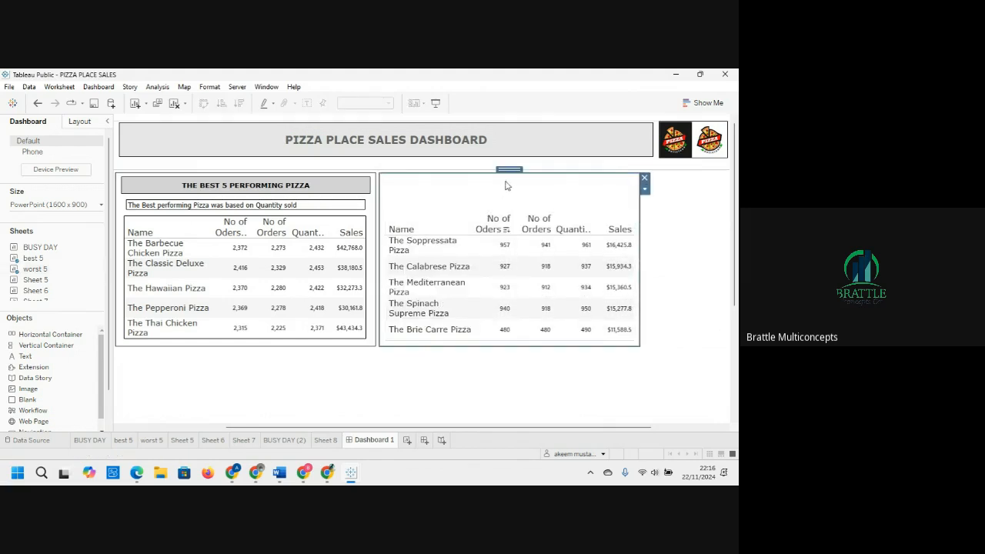
left_click_drag(510, 169, 521, 209)
left_click(500, 244)
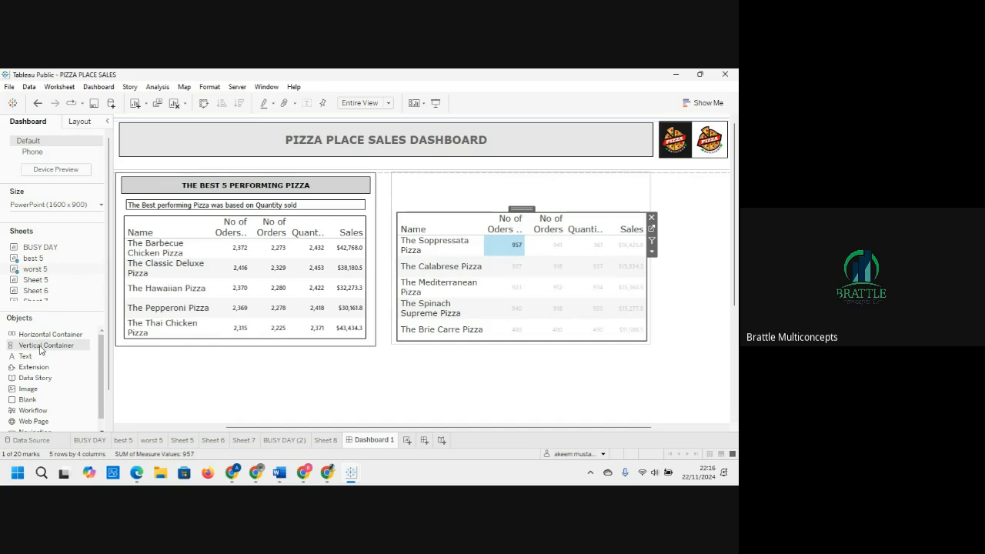
Step: Add a narrow blank object as a vertical divider between the best 5 and worst 5 containers
left_click(36, 401)
left_click_drag(36, 401, 375, 180)
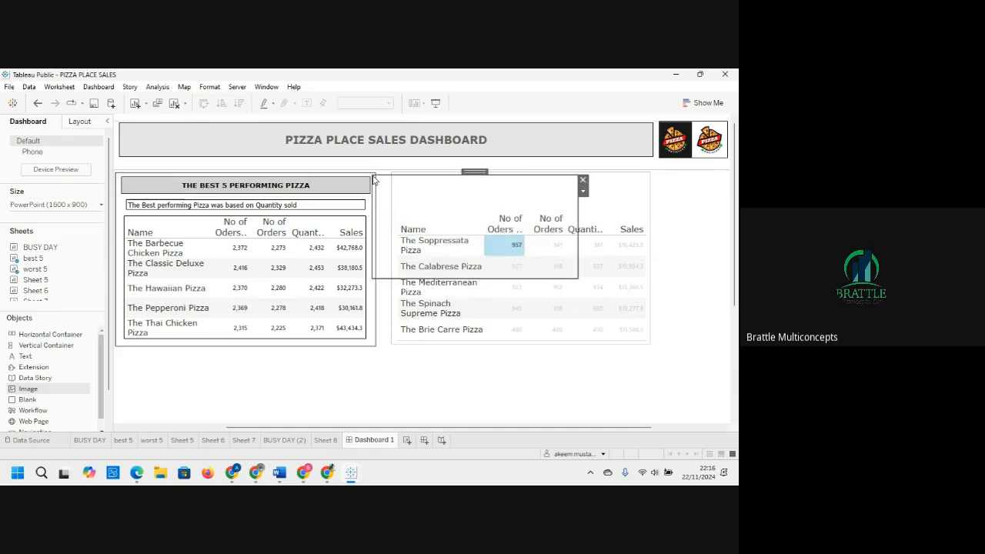
left_click_drag(578, 213, 377, 211)
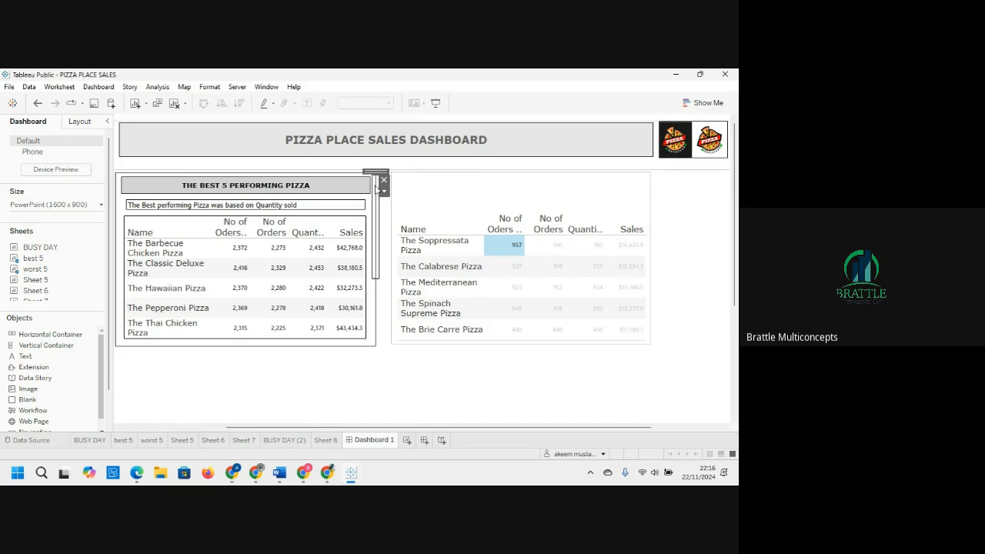
left_click_drag(377, 171, 385, 173)
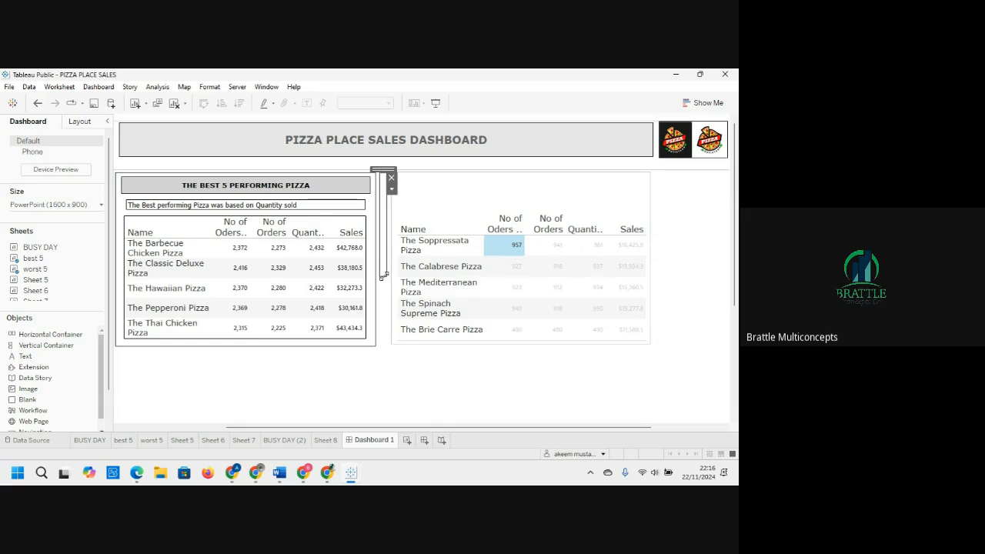
left_click_drag(384, 284, 378, 363)
left_click(415, 392)
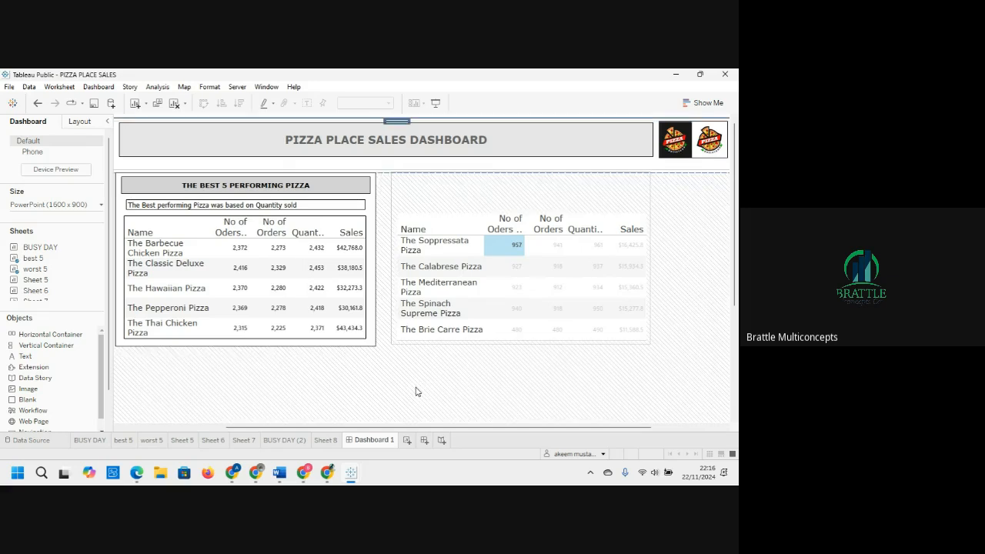
left_click(383, 348)
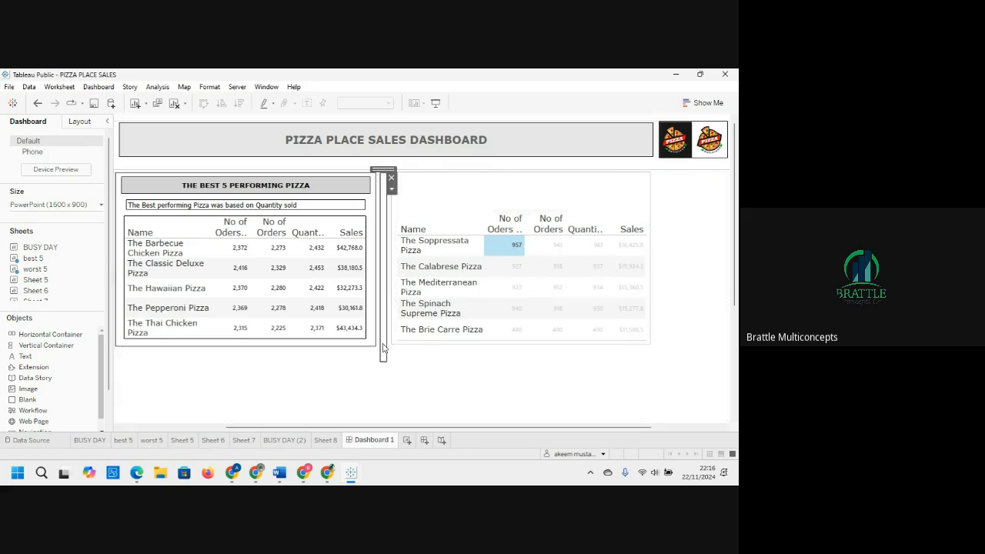
left_click(91, 126)
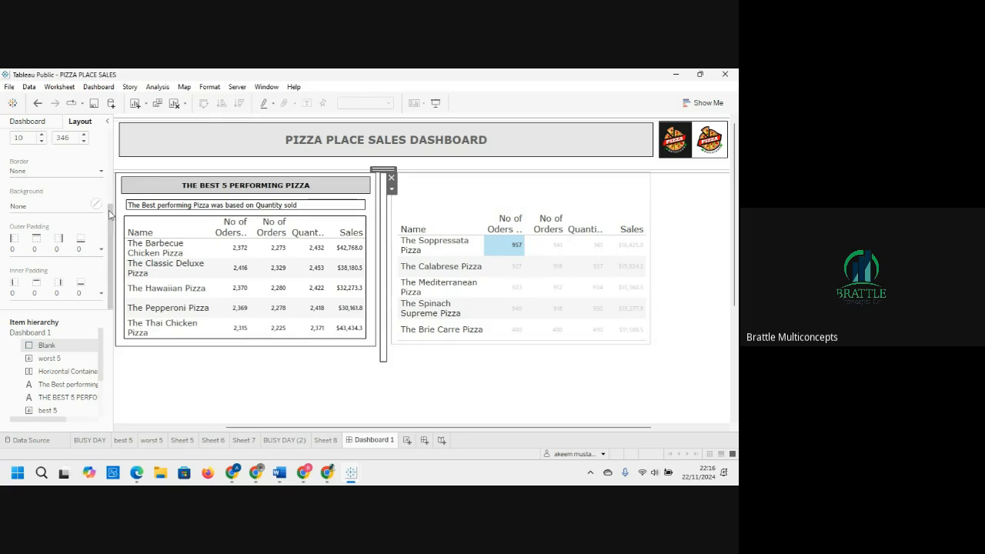
Step: Fill the blank divider's background with white at 100% opacity
left_click_drag(111, 213, 111, 182)
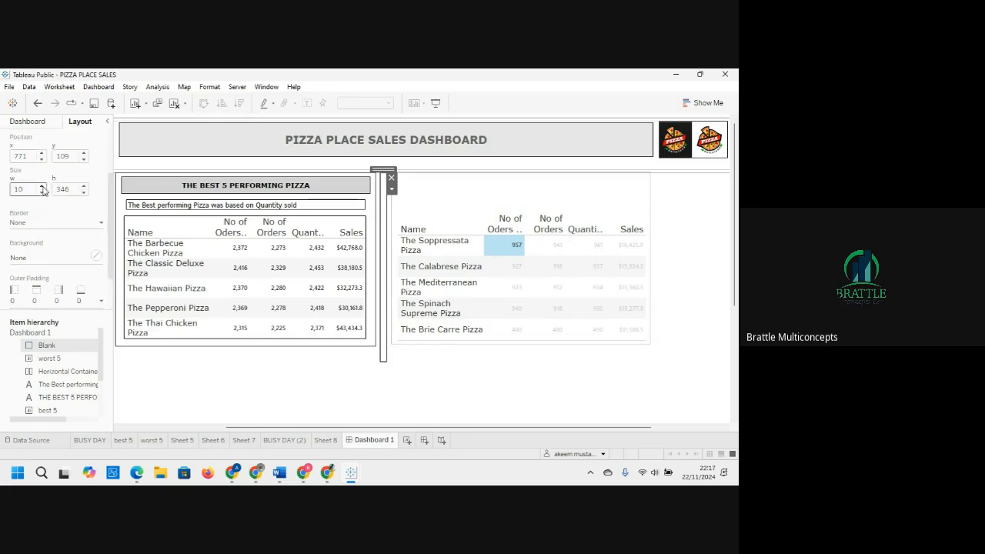
left_click(75, 259)
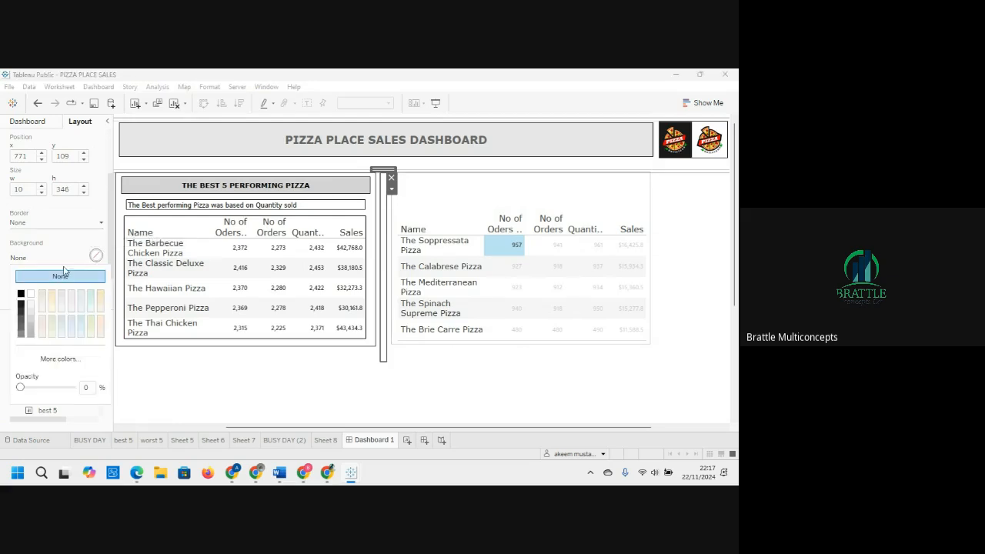
left_click(31, 294)
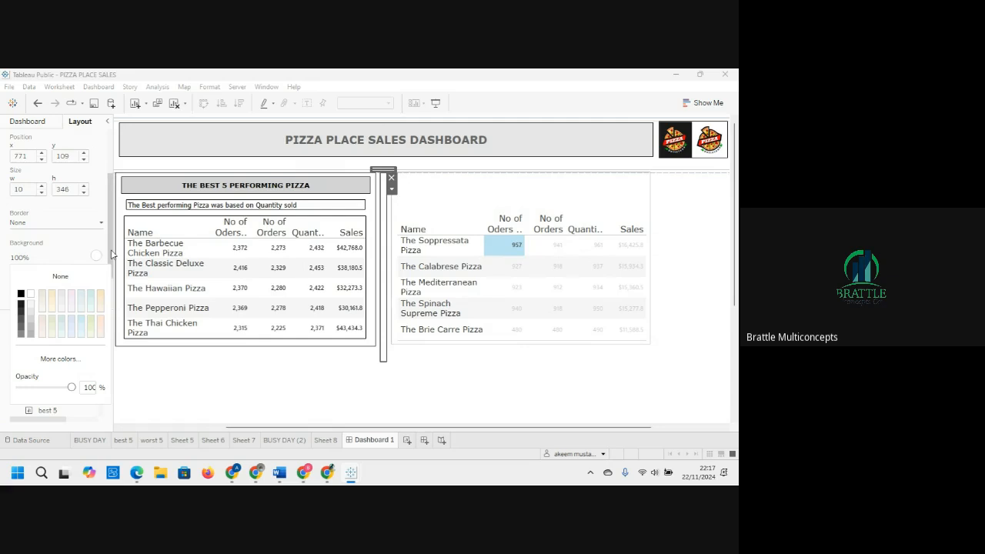
scroll(112, 255, "down", 3)
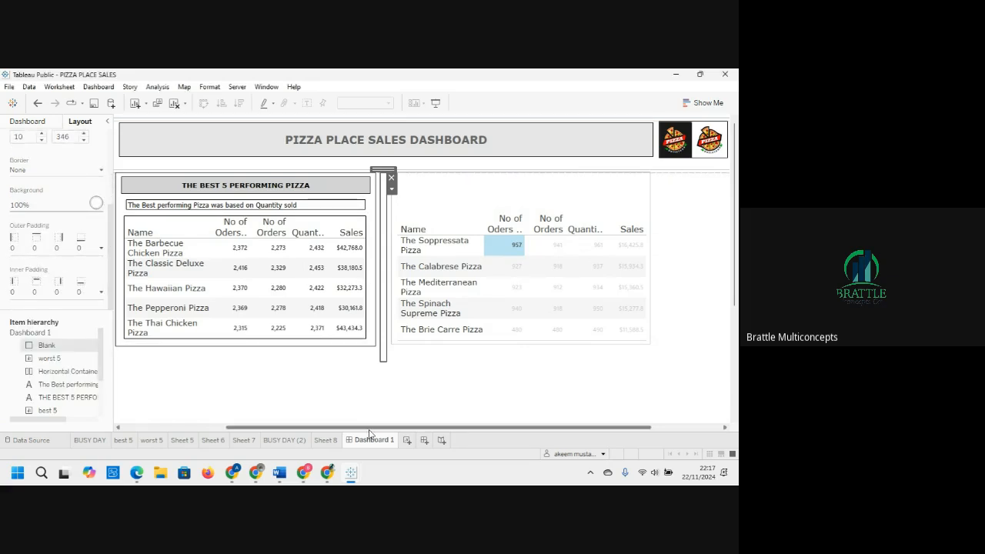
left_click(370, 400)
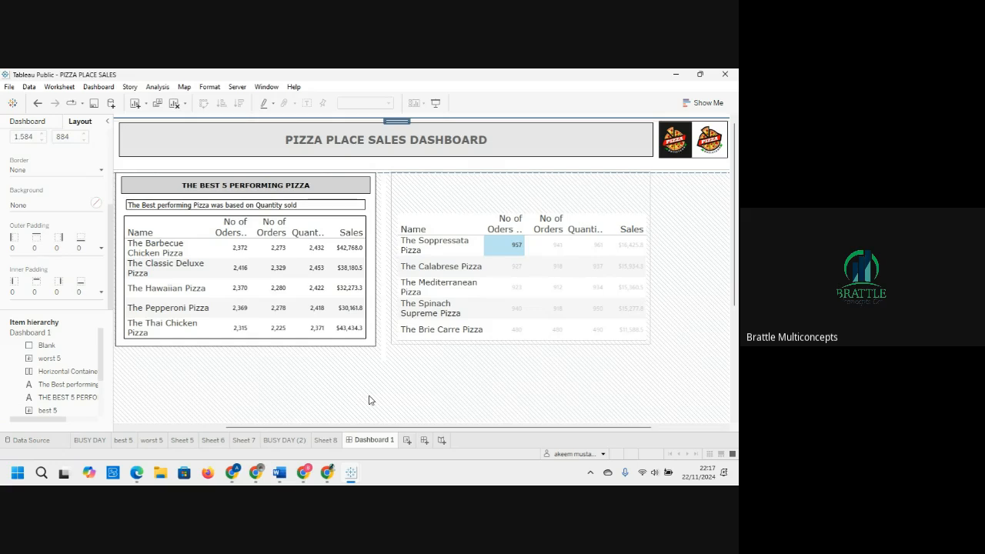
Step: Shorten the blank divider to about 310 px high to match the containers
left_click(385, 346)
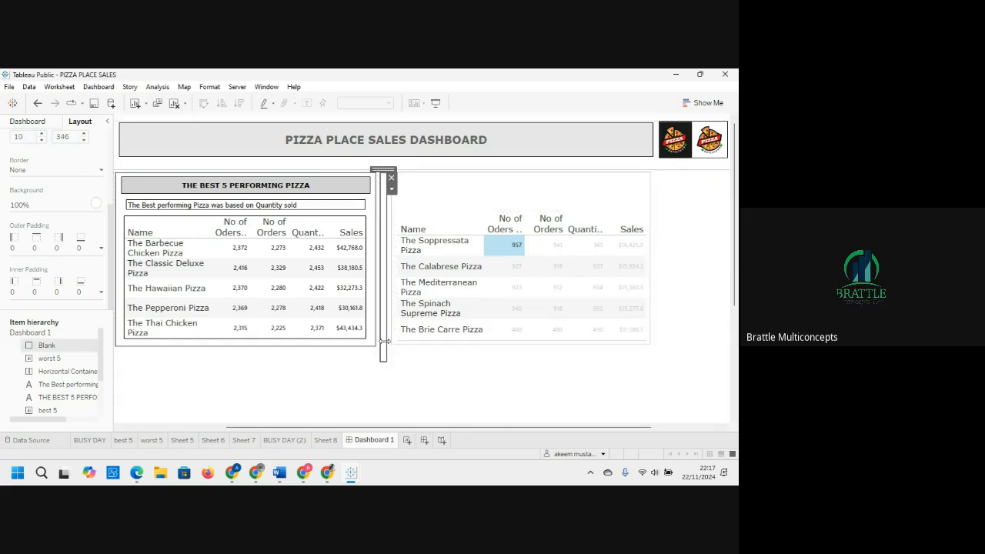
left_click_drag(383, 362, 384, 346)
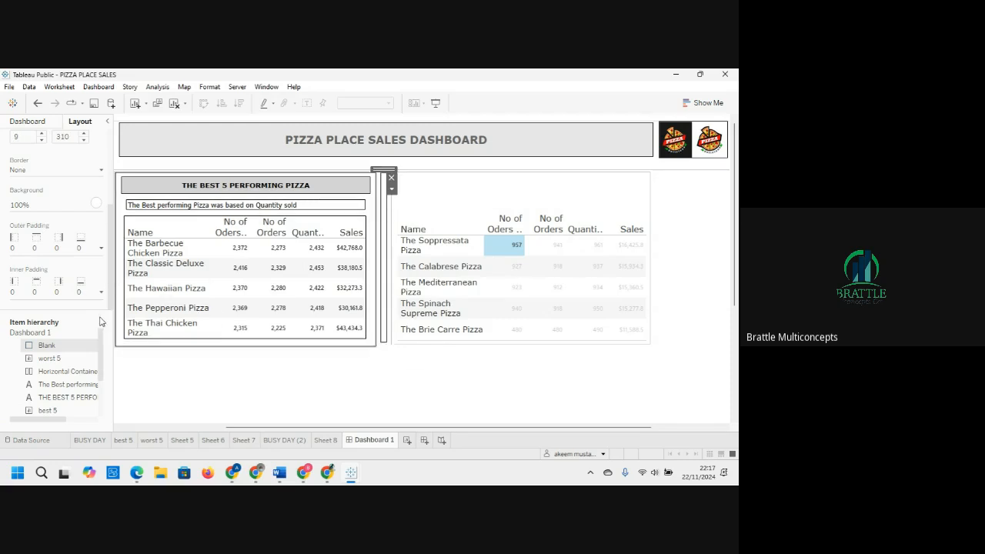
Step: Give the blank divider a dotted border
left_click(78, 171)
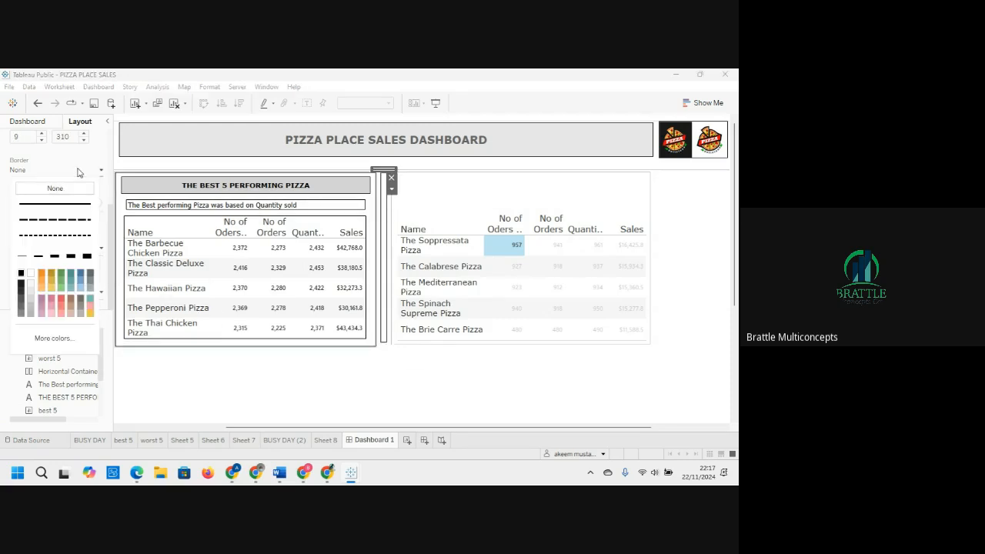
left_click(55, 234)
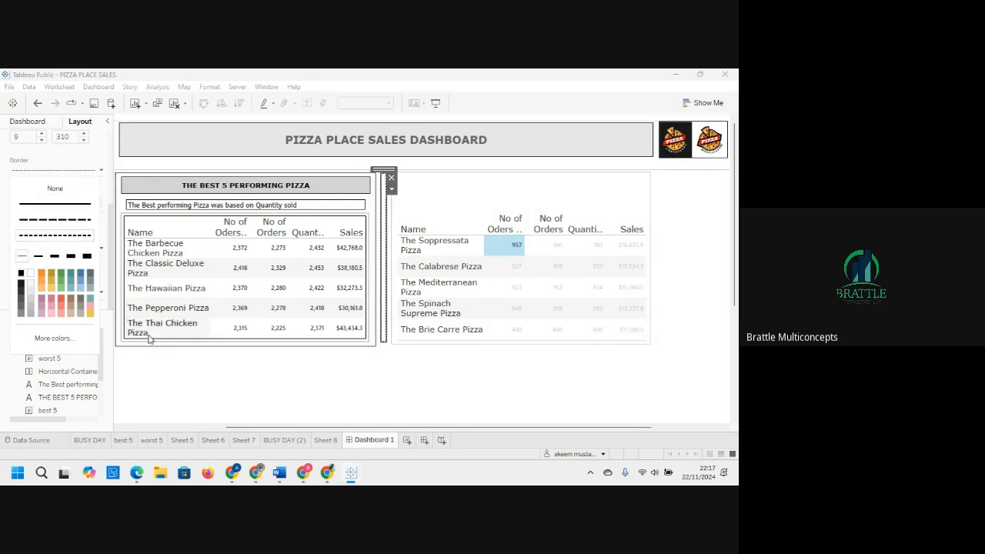
left_click(181, 399)
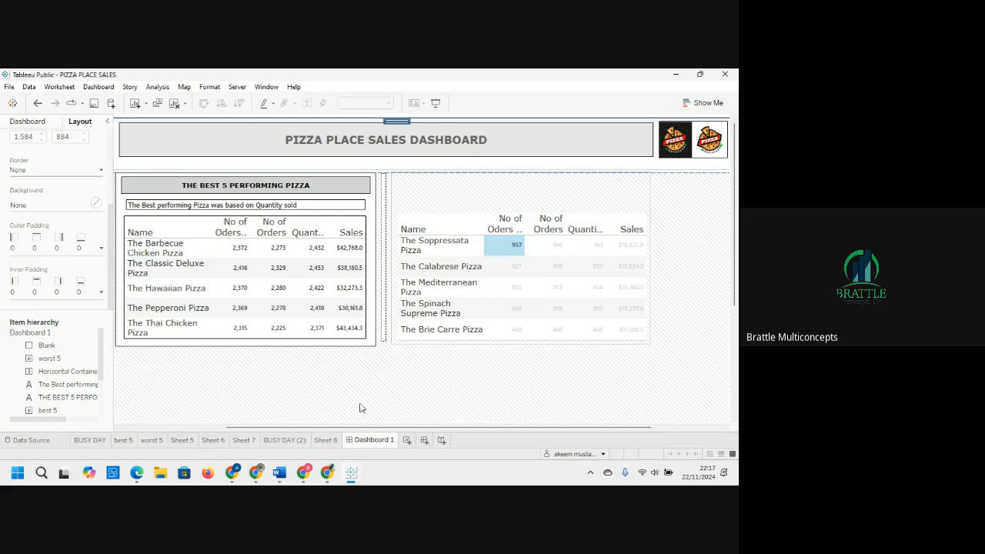
left_click(385, 337)
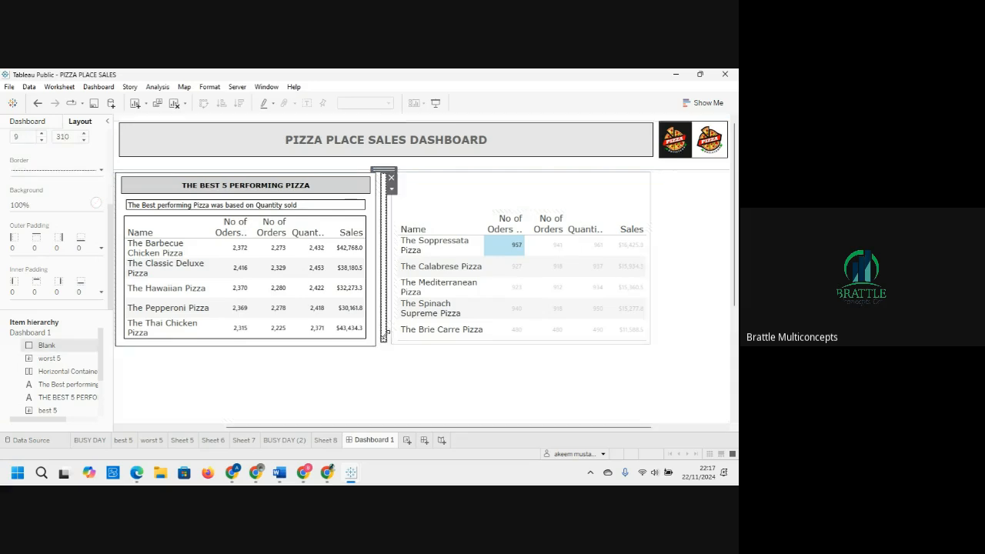
left_click(389, 371)
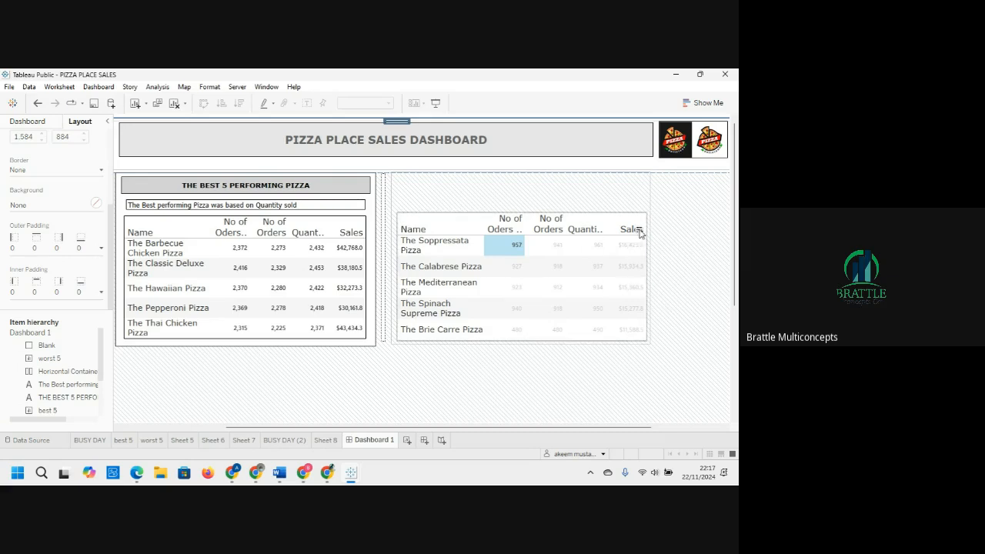
Step: Give the worst 5 container a solid background
left_click(637, 201)
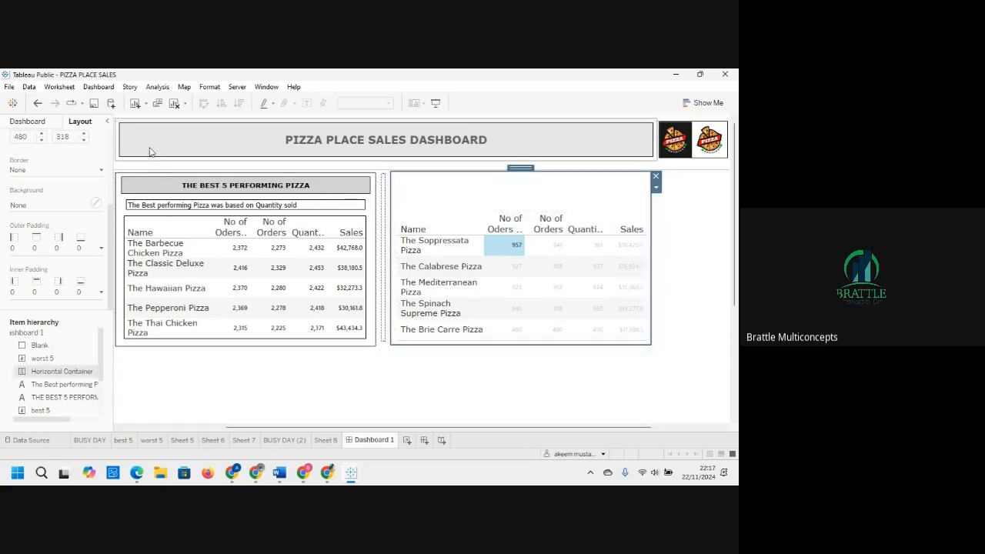
left_click(96, 203)
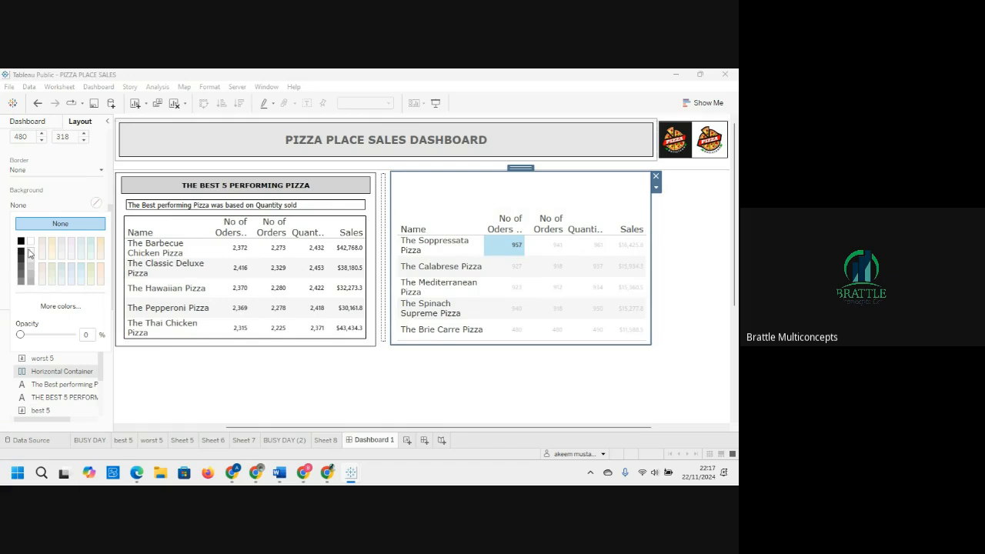
left_click(467, 393)
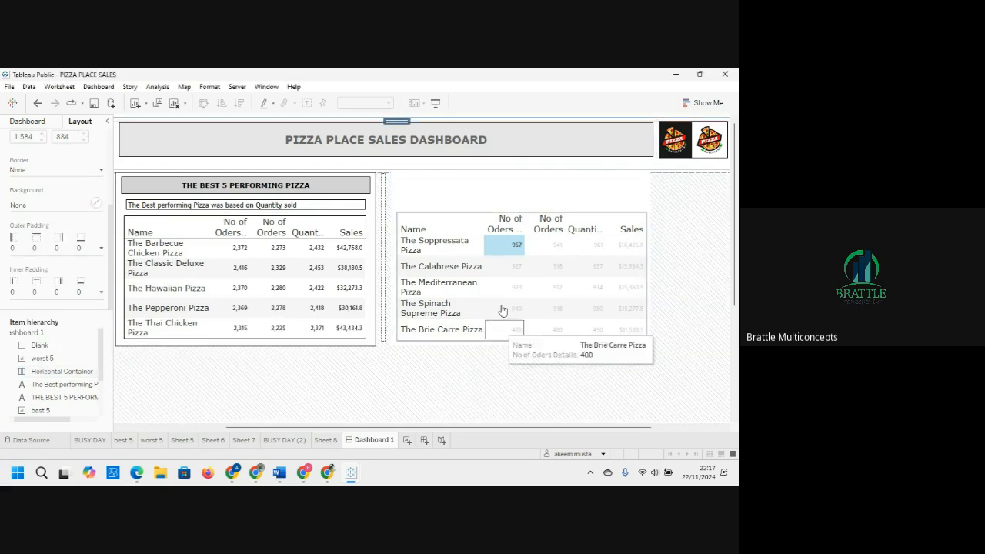
Step: Clear the worst 5 table's mark selection and copy the best 5 title text object
left_click(475, 227)
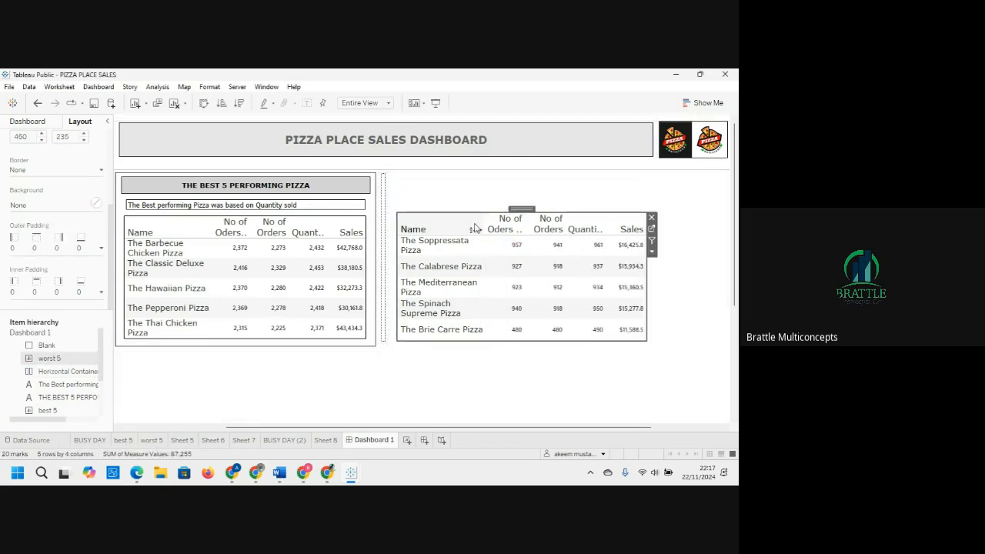
left_click(324, 189)
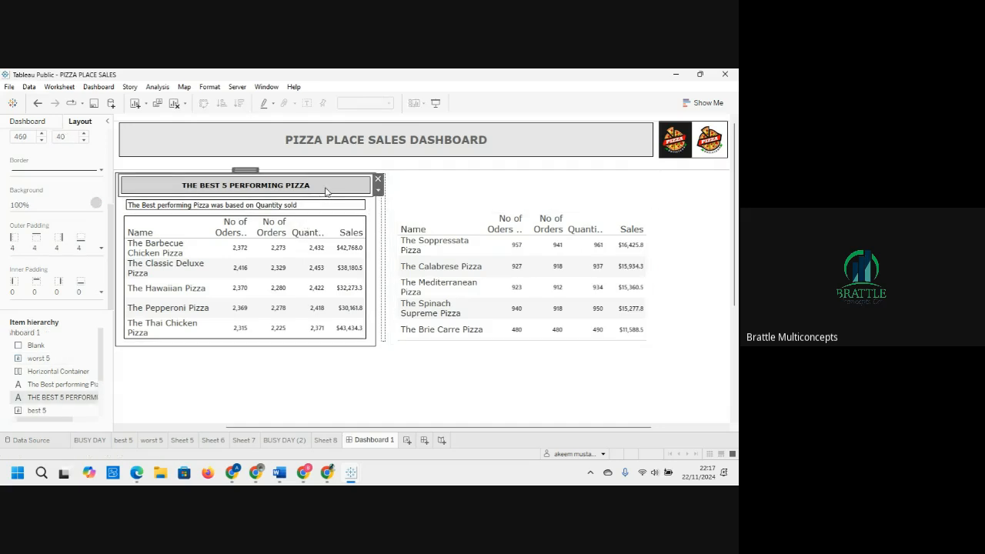
left_click(516, 173)
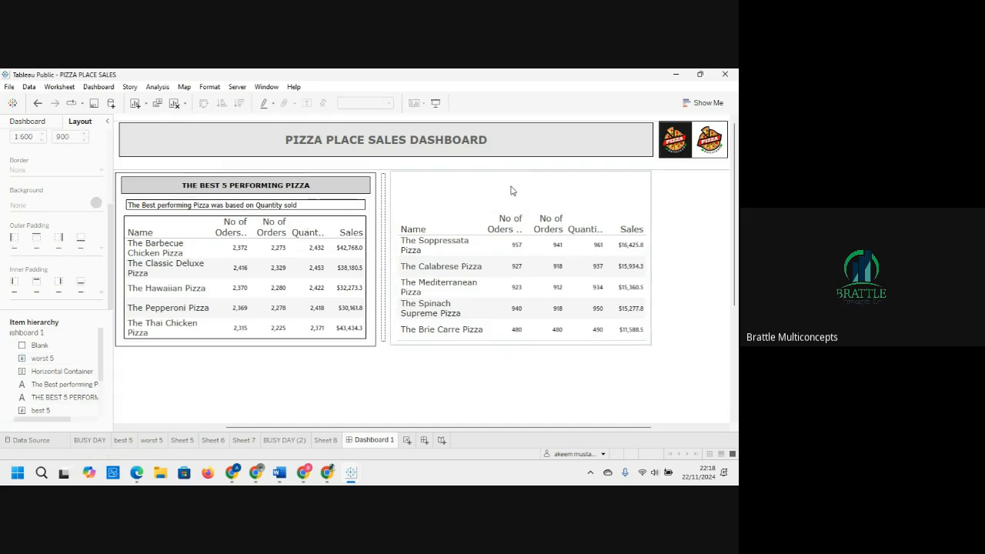
left_click(511, 193)
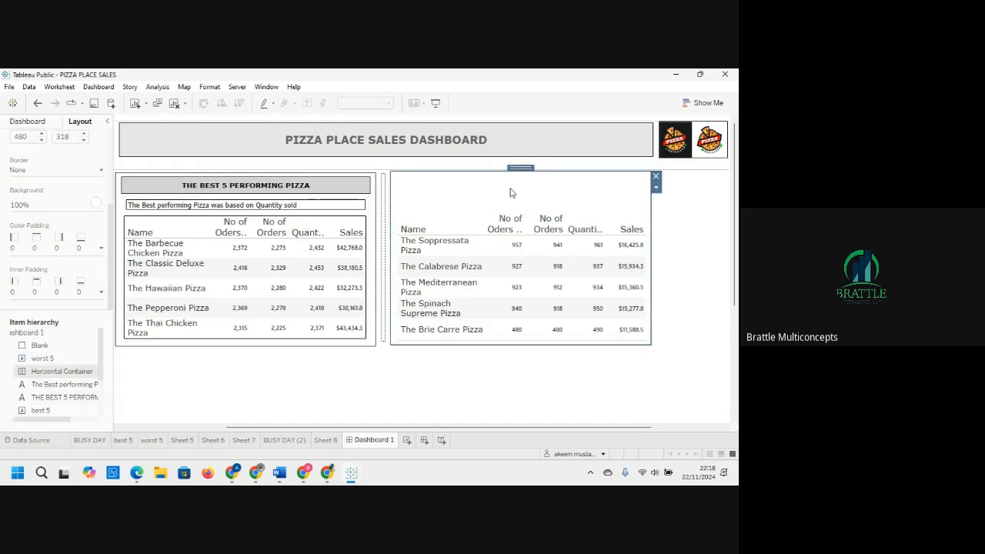
right_click(346, 191)
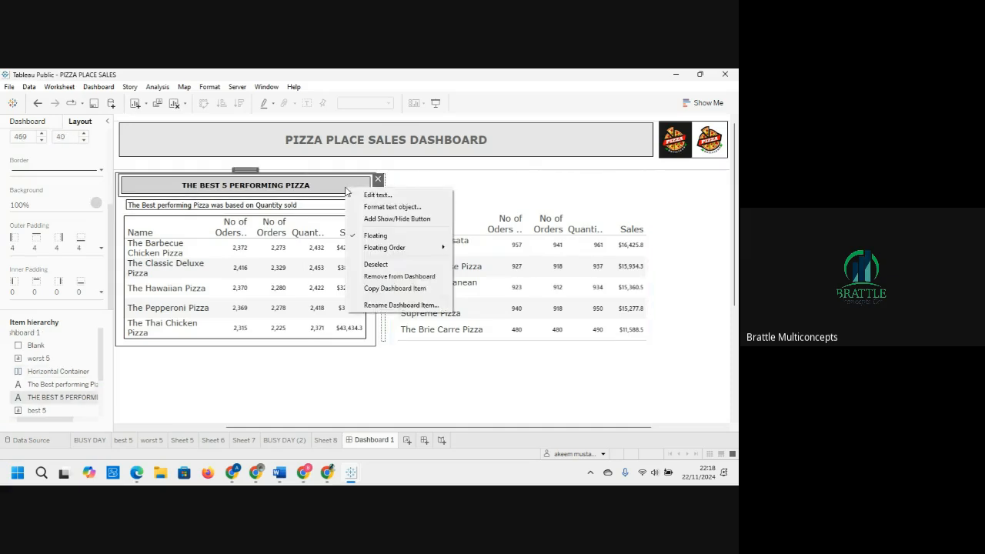
left_click(401, 291)
Step: Paste the copied title into the worst 5 container and position it along the container's top
left_click(463, 194)
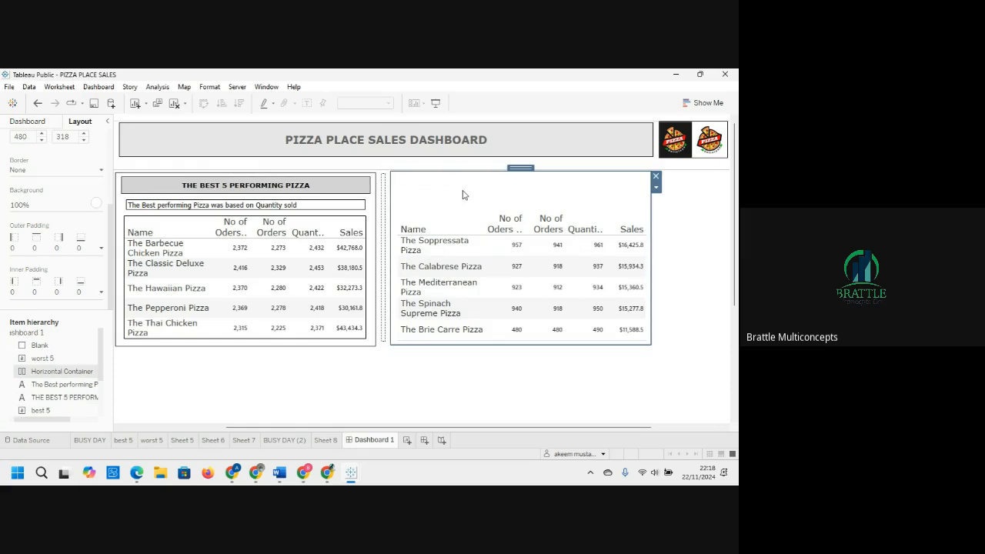
right_click(463, 194)
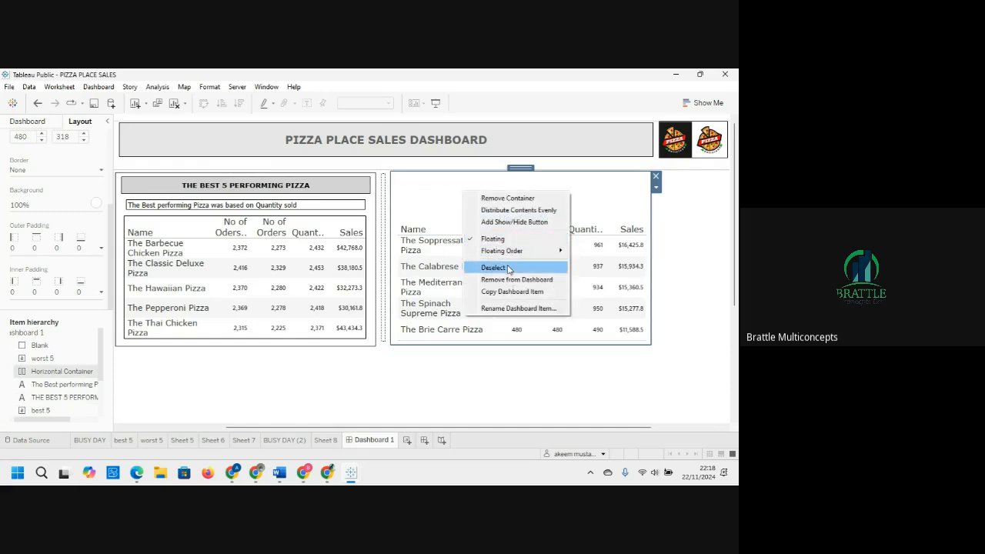
left_click(457, 193)
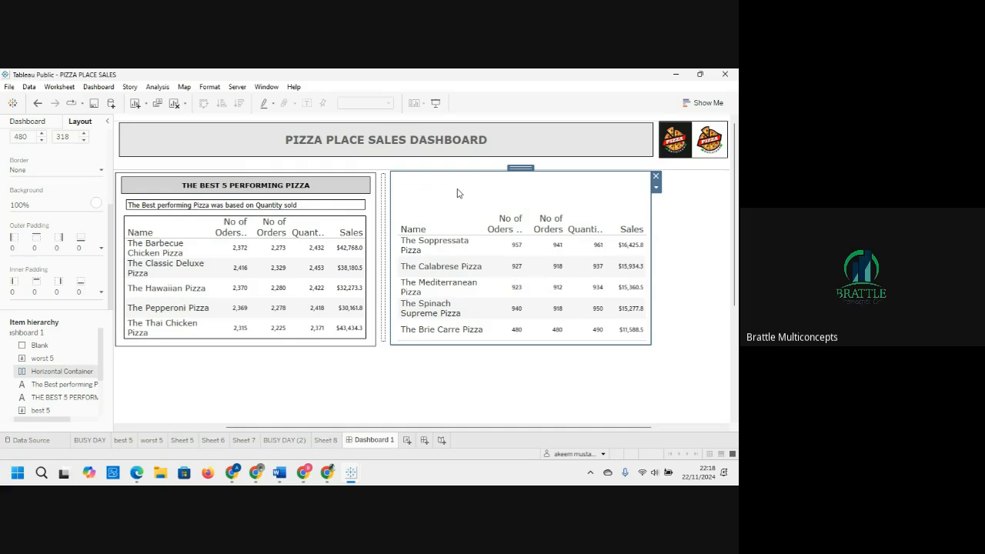
key("ctrl+v")
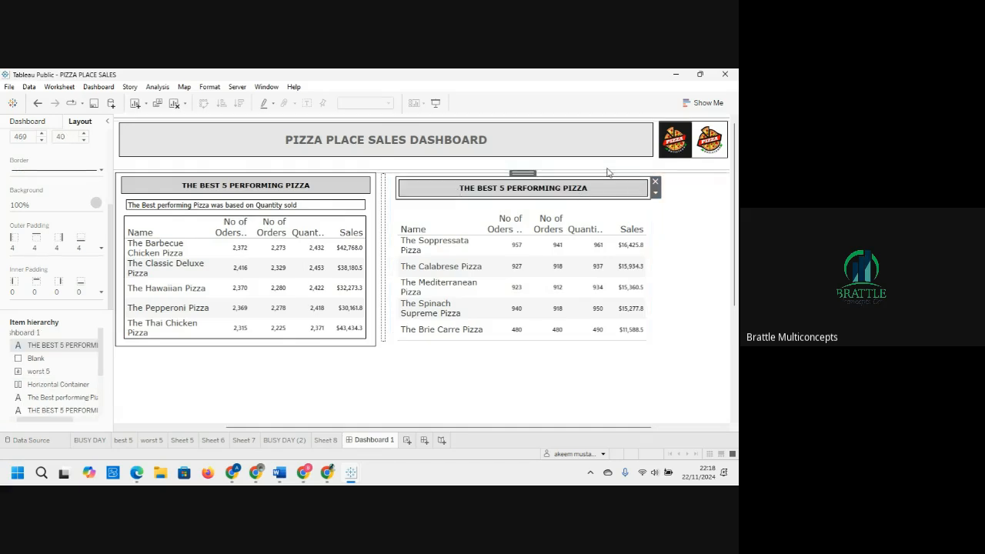
left_click(685, 237)
left_click(549, 188)
left_click_drag(530, 173, 525, 178)
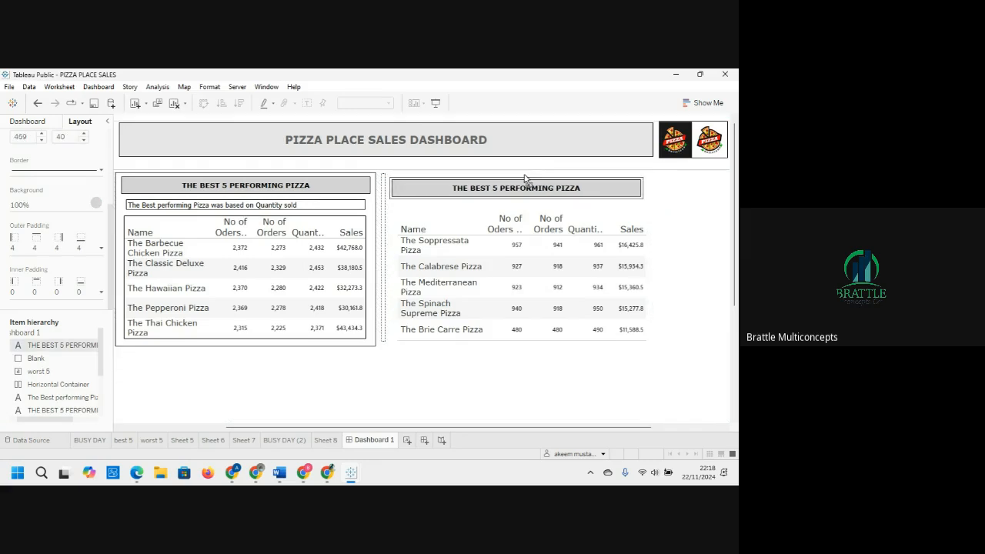
Step: Change the pasted title's text to THE WORST 5 PERFORMING PIZZA
left_click(525, 179)
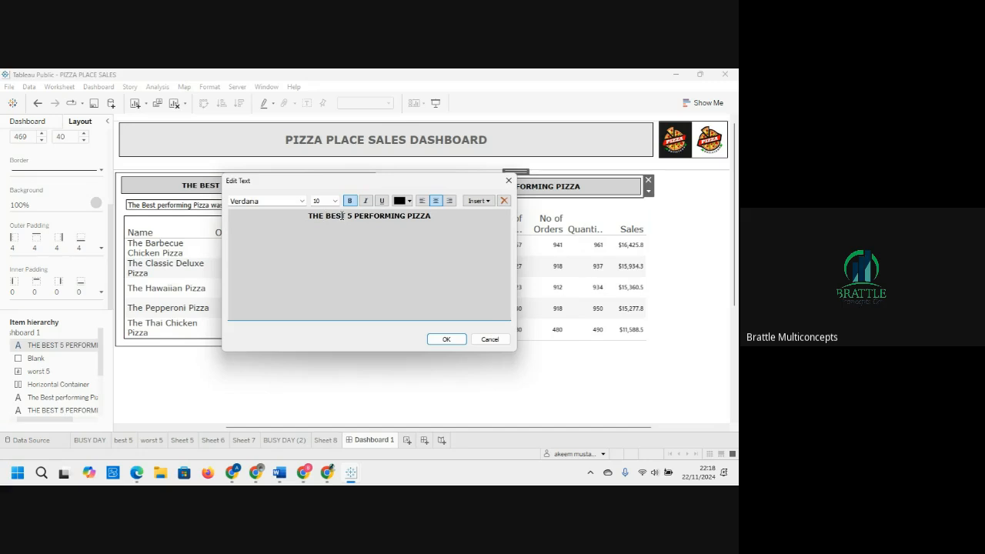
key("BackSpace")
key("BackSpace")
key("BackSpace")
key("BackSpace")
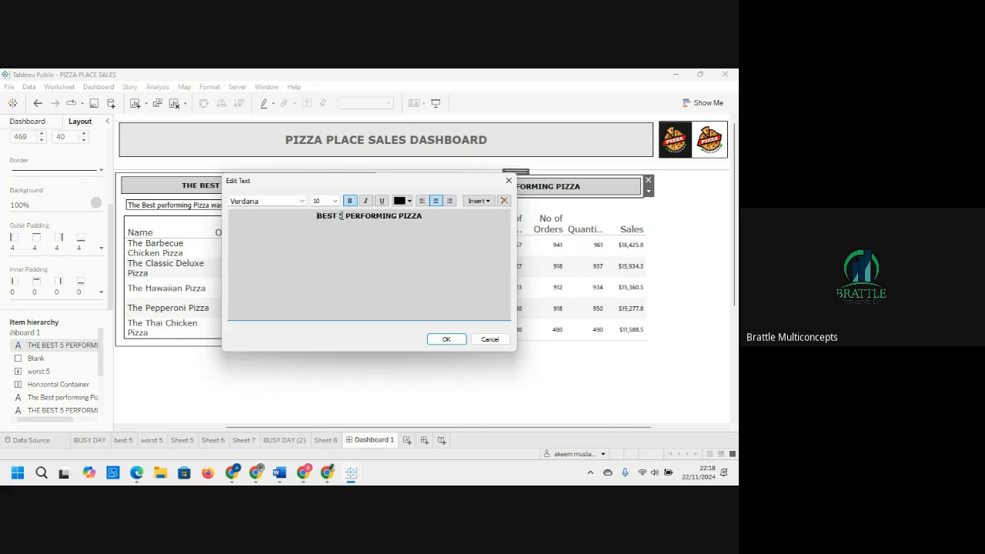
key("Delete")
key("Delete")
key("Delete")
type("THE WORS")
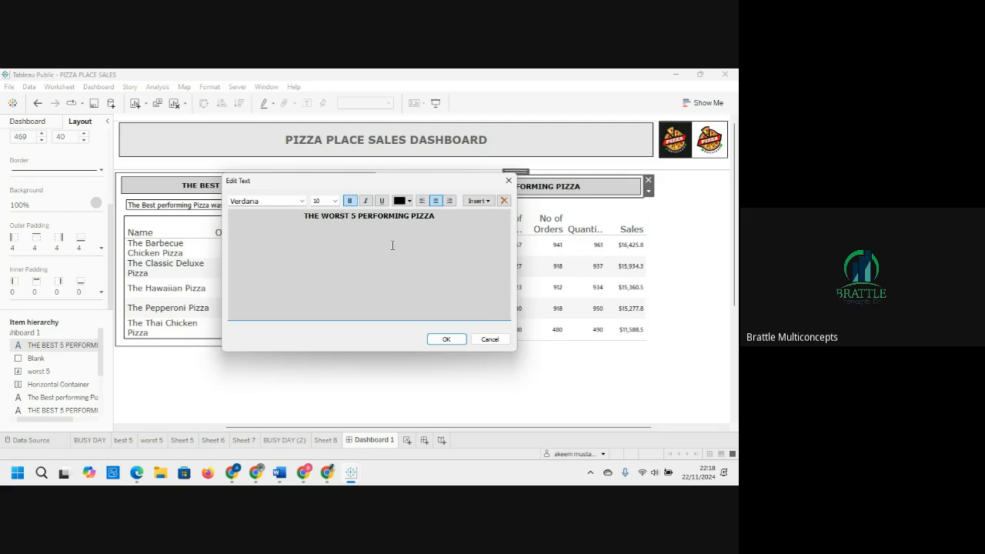
left_click(454, 342)
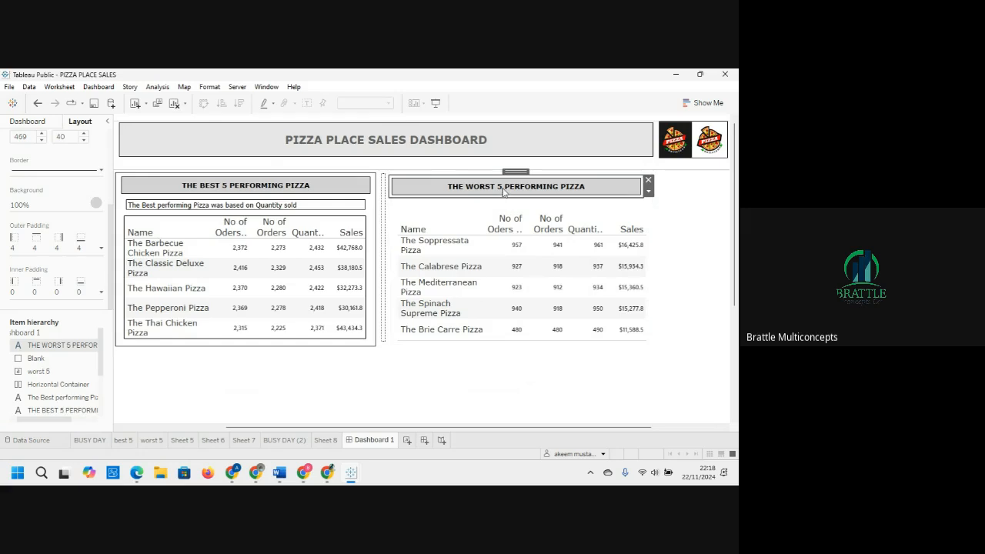
Step: Copy the best 5 subtitle text box about performance based on quantity sold
left_click(296, 209)
right_click(297, 209)
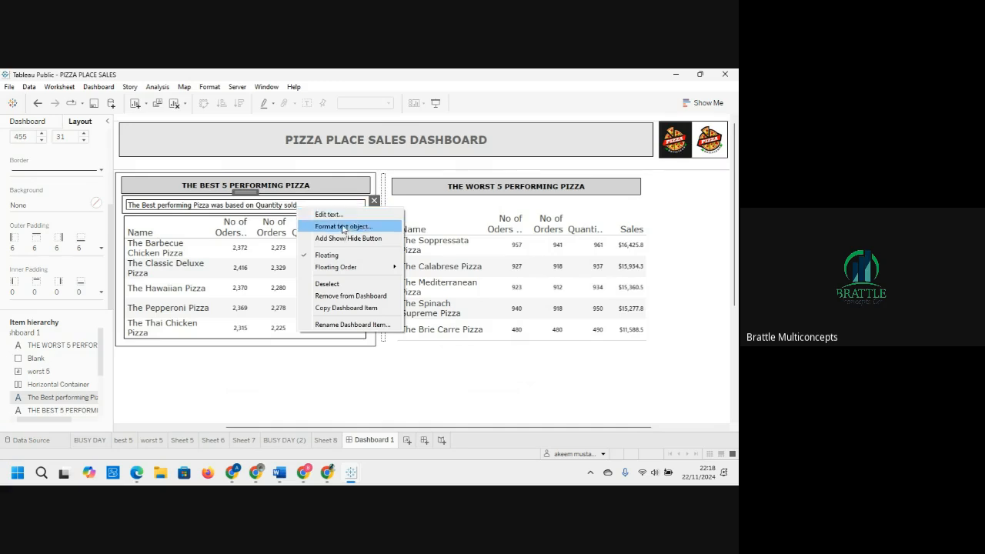
left_click(346, 308)
Step: Paste the copied subtitle into the worst 5 container
left_click(430, 206)
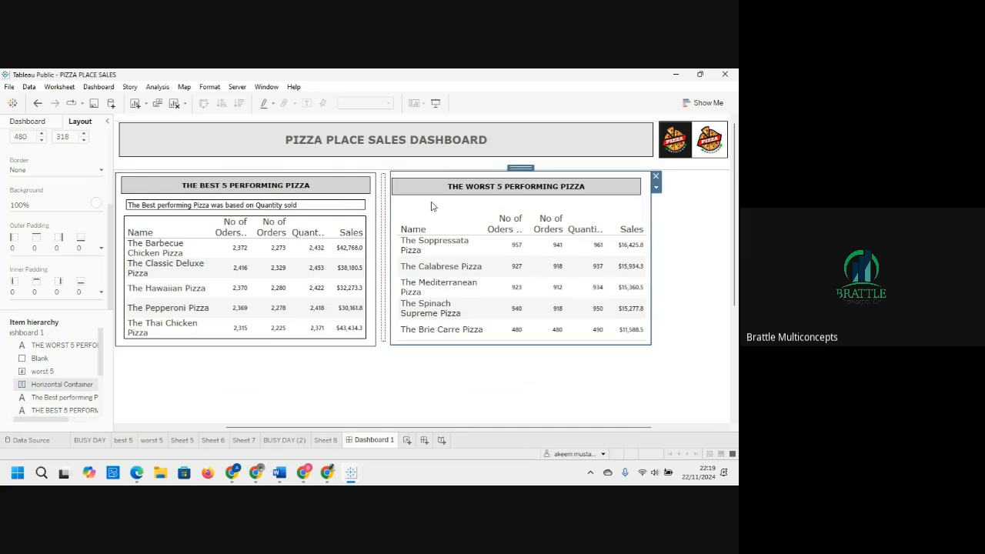
right_click(430, 207)
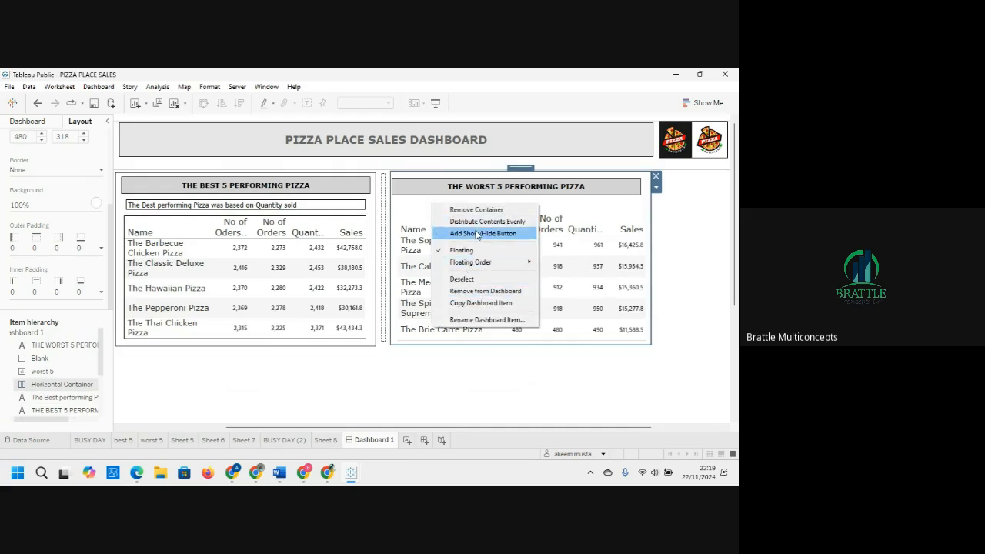
left_click(424, 208)
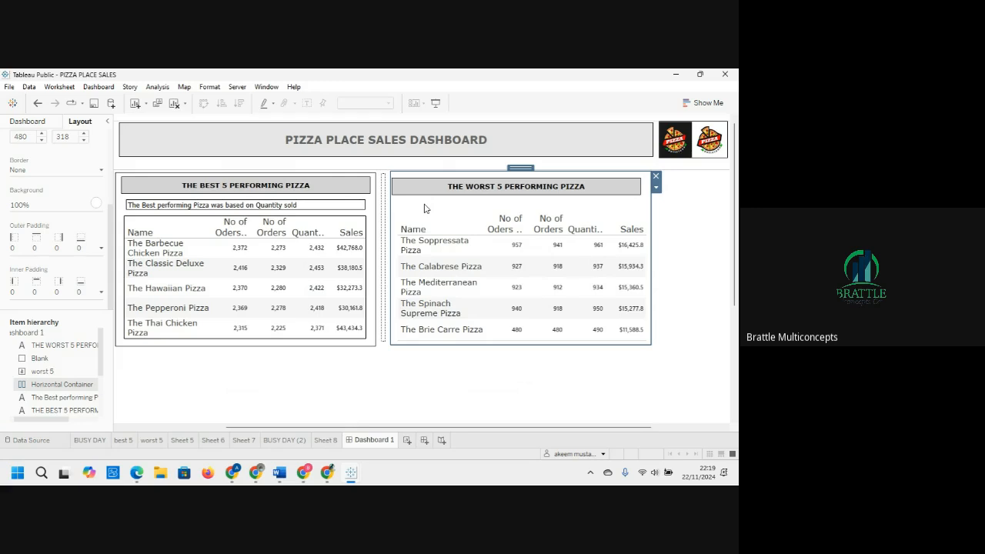
key("ctrl+v")
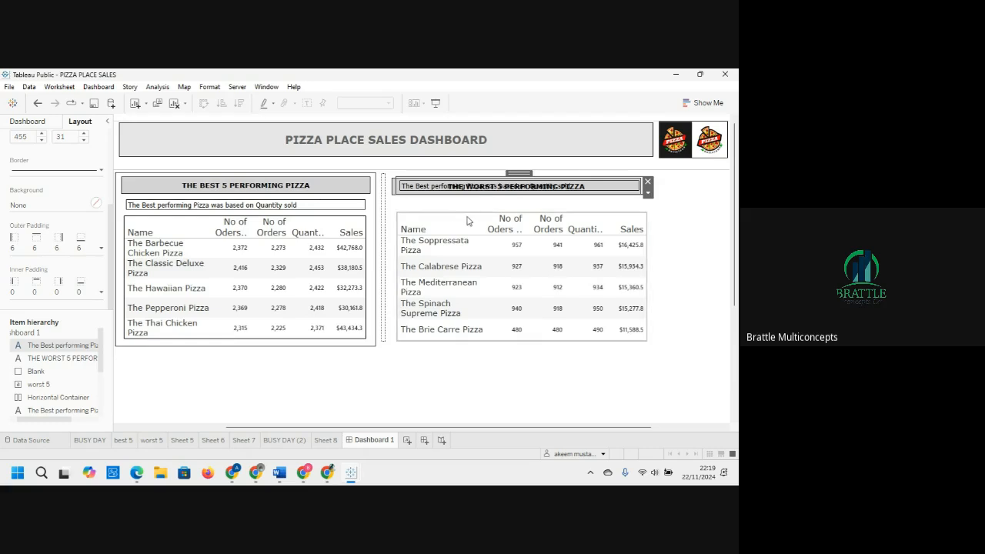
left_click(398, 209)
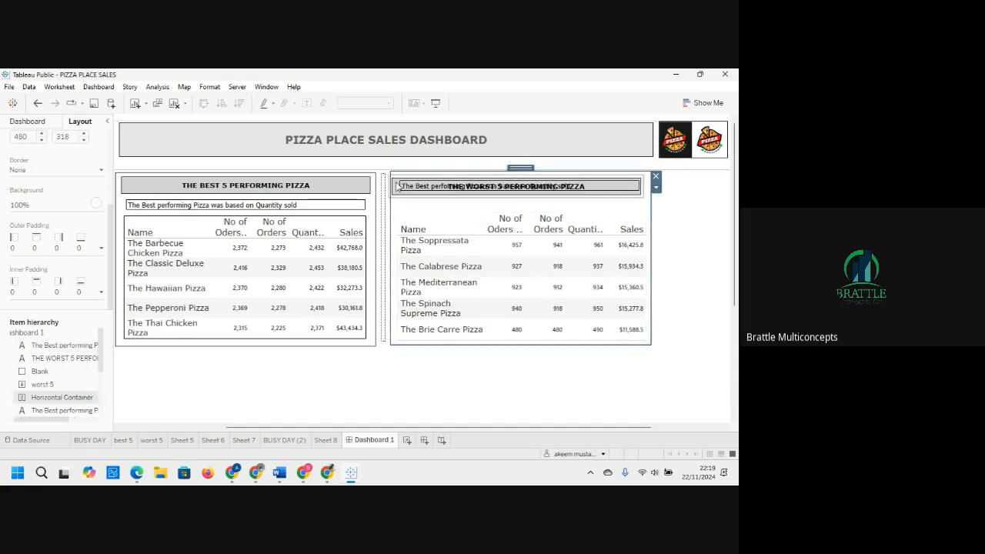
Step: Remove the misplaced subtitle copy, paste it again and position it below THE WORST 5 PERFORMING PIZZA title
left_click(401, 189)
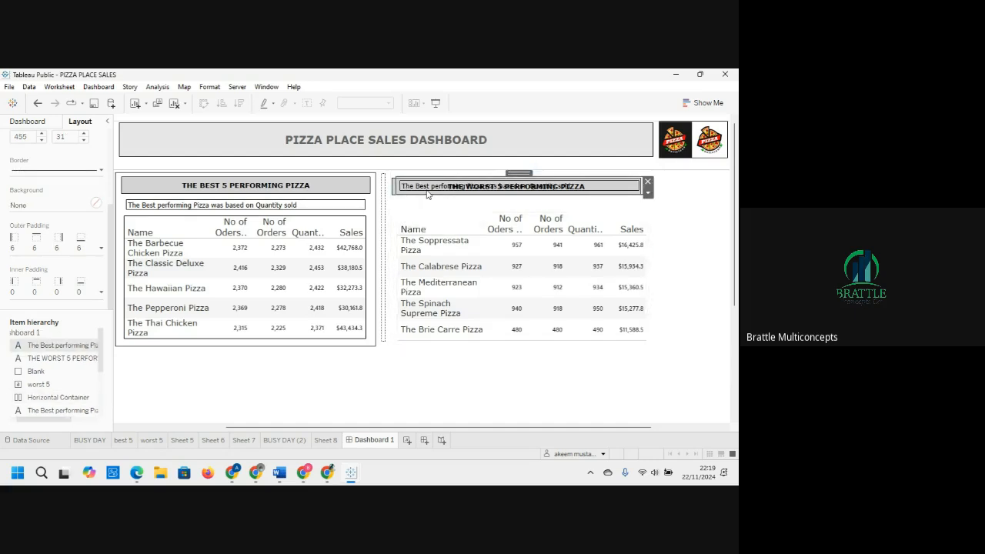
key("Delete")
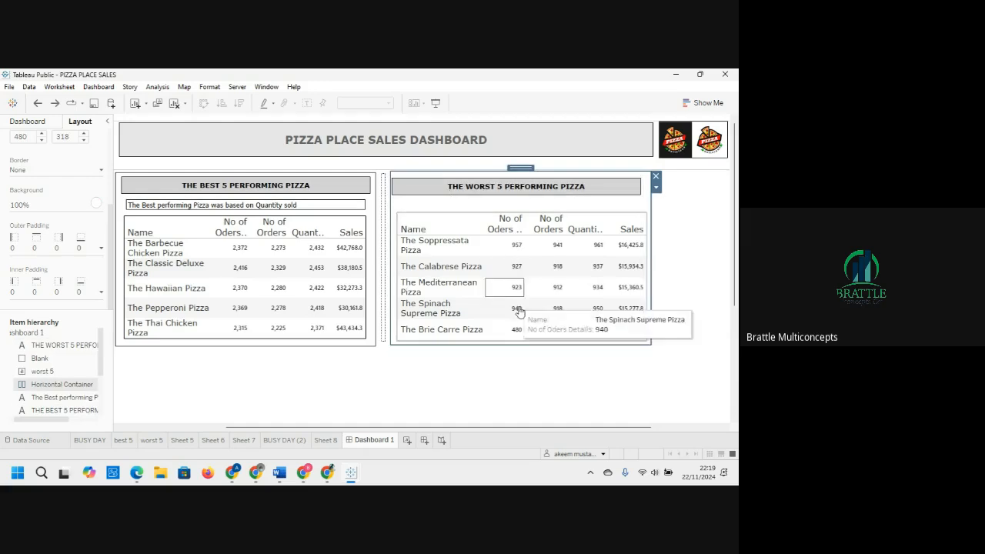
left_click(471, 381)
key("ctrl+v")
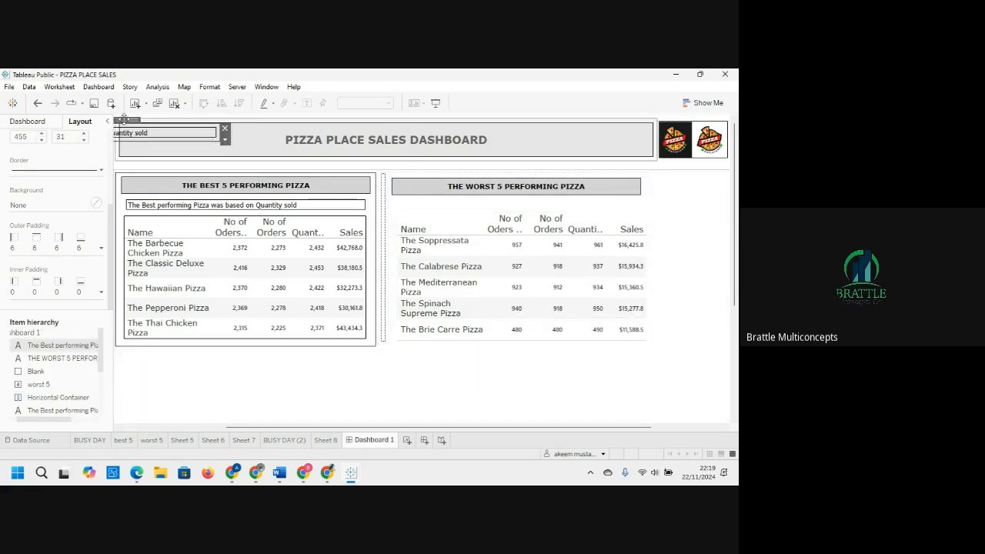
left_click_drag(123, 120, 543, 196)
left_click(557, 266)
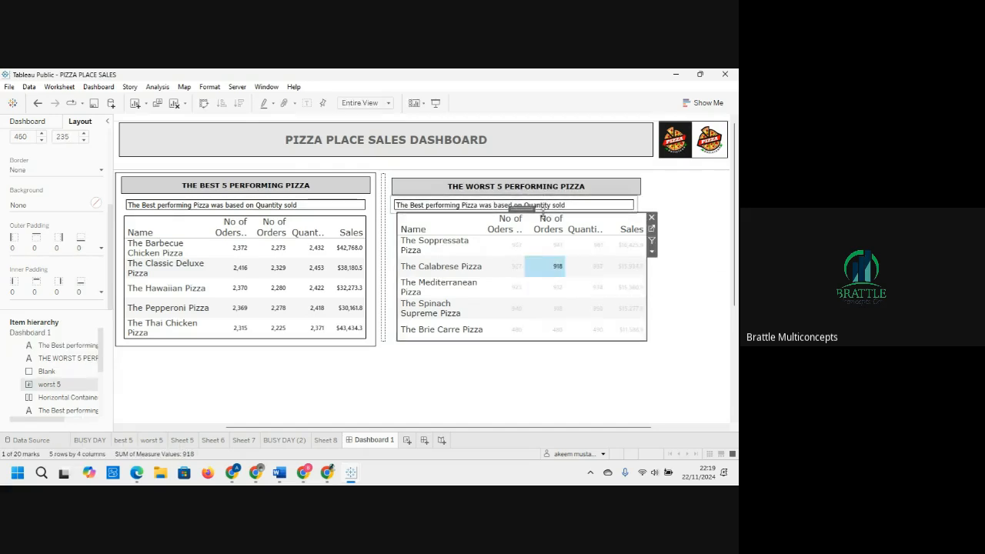
Step: Nudge the worst 5 table slightly to align it within its container
left_click_drag(525, 209, 523, 211)
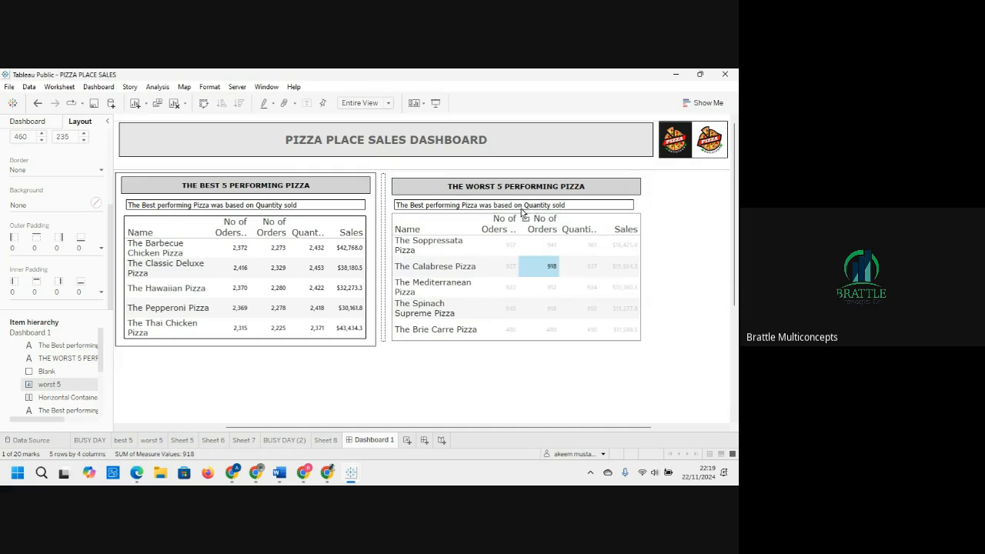
left_click(646, 198)
left_click(690, 343)
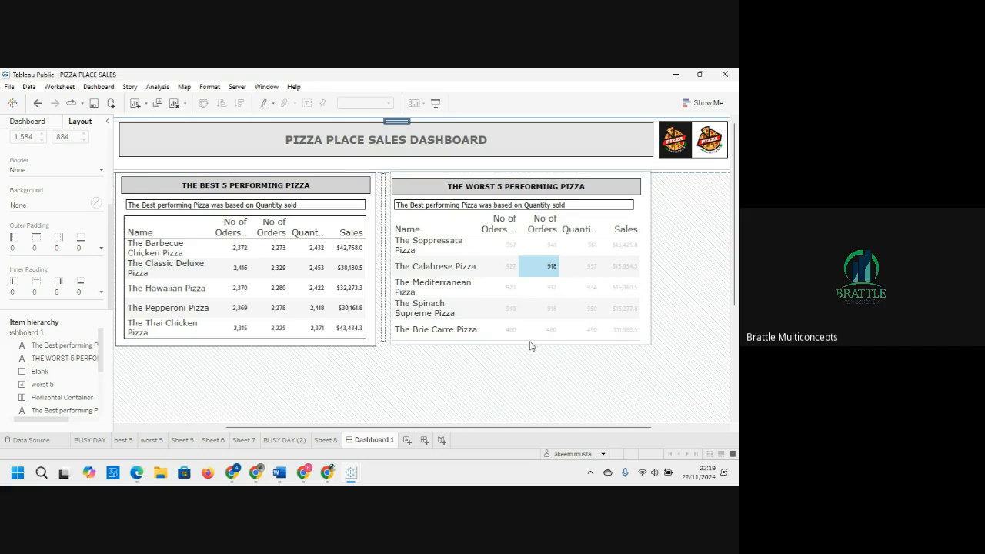
Step: Give the whole worst 5 container a solid line border
left_click(648, 326)
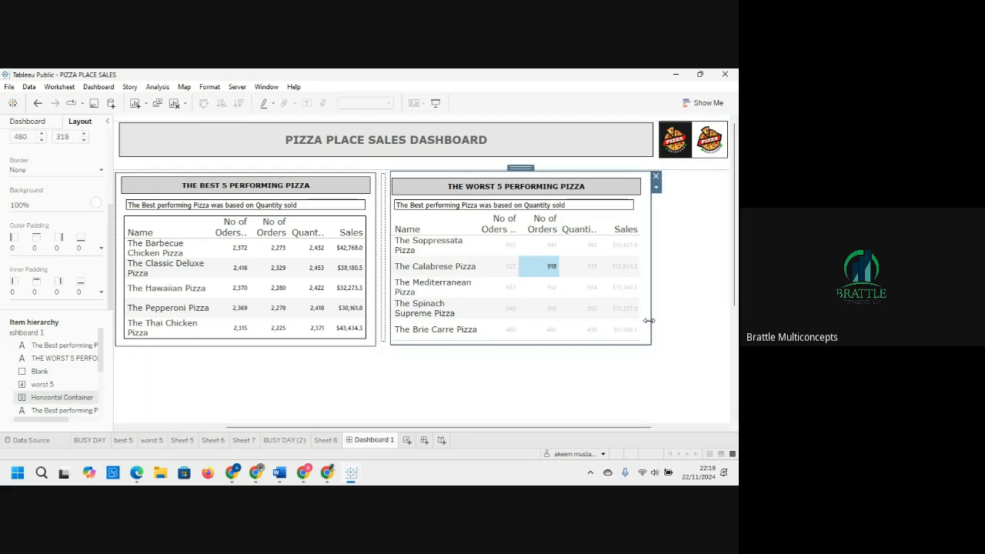
left_click(82, 170)
left_click(61, 205)
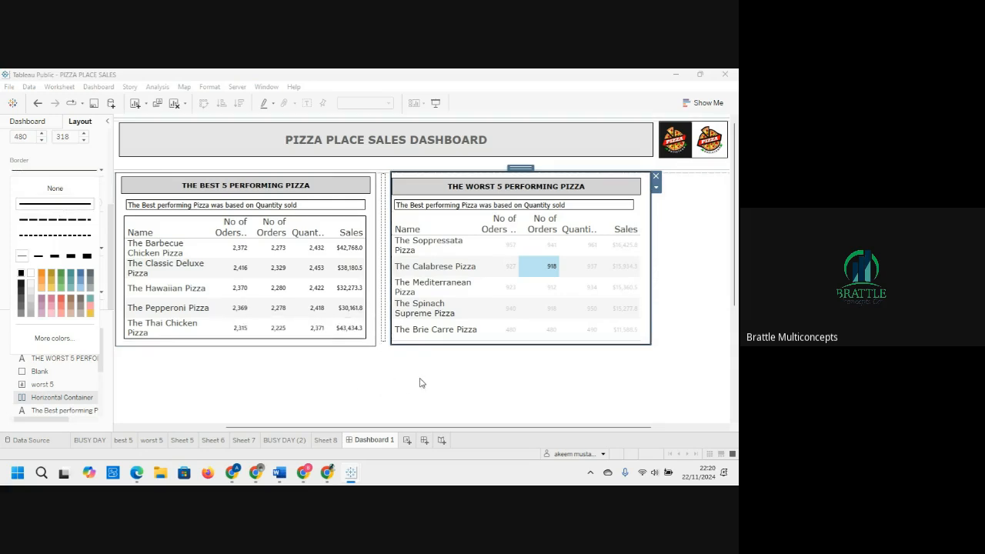
left_click(423, 342)
left_click(419, 330)
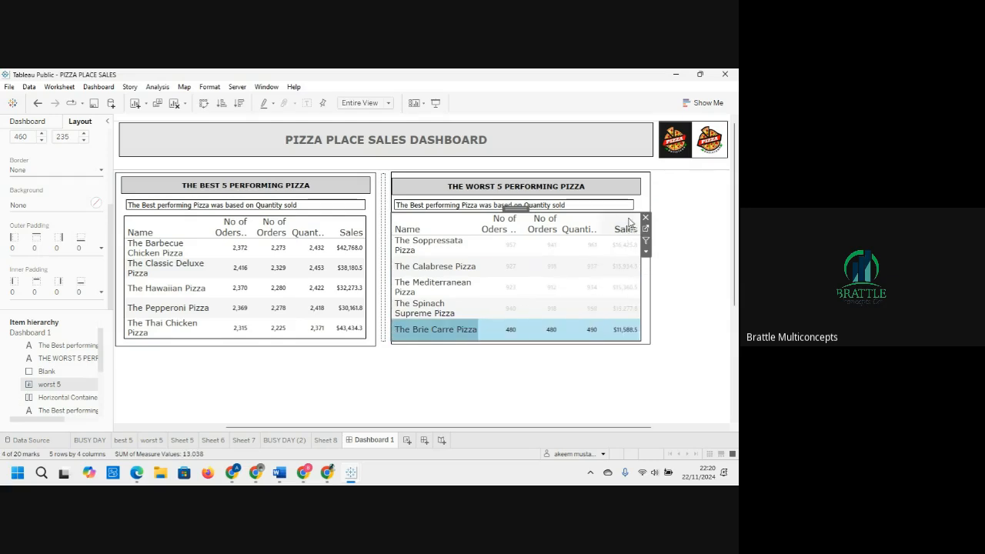
Step: Add a thin solid border around the worst 5 table sheet
left_click_drag(519, 210, 523, 210)
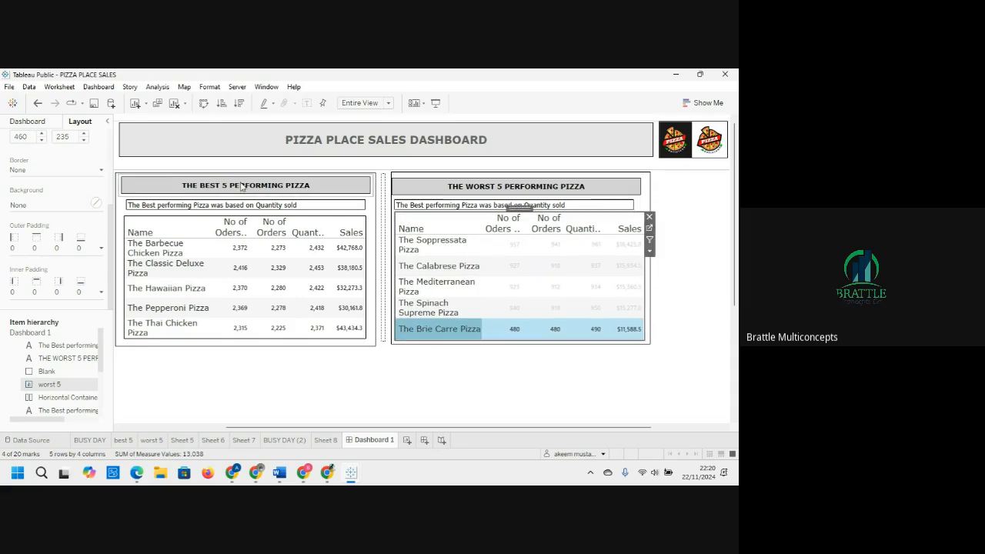
left_click(24, 170)
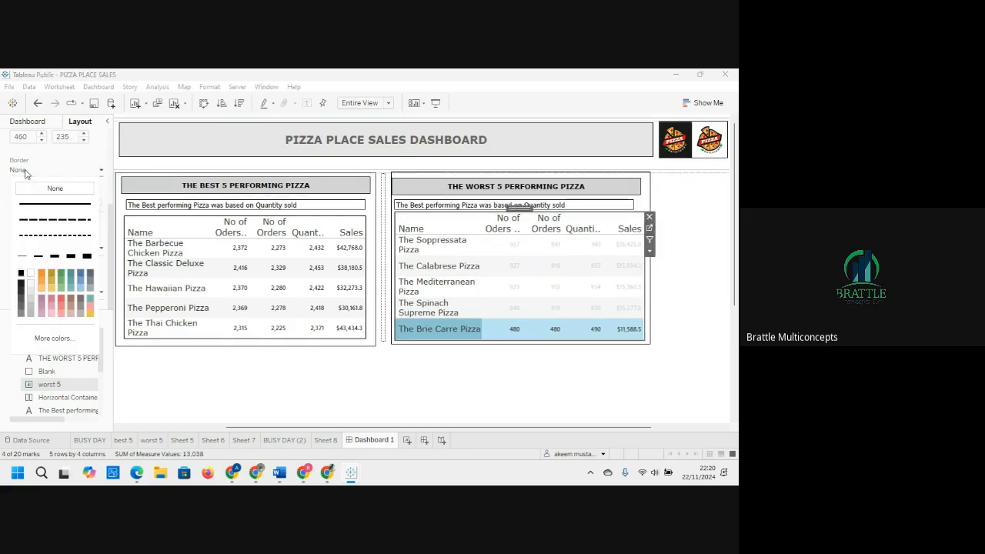
left_click(23, 257)
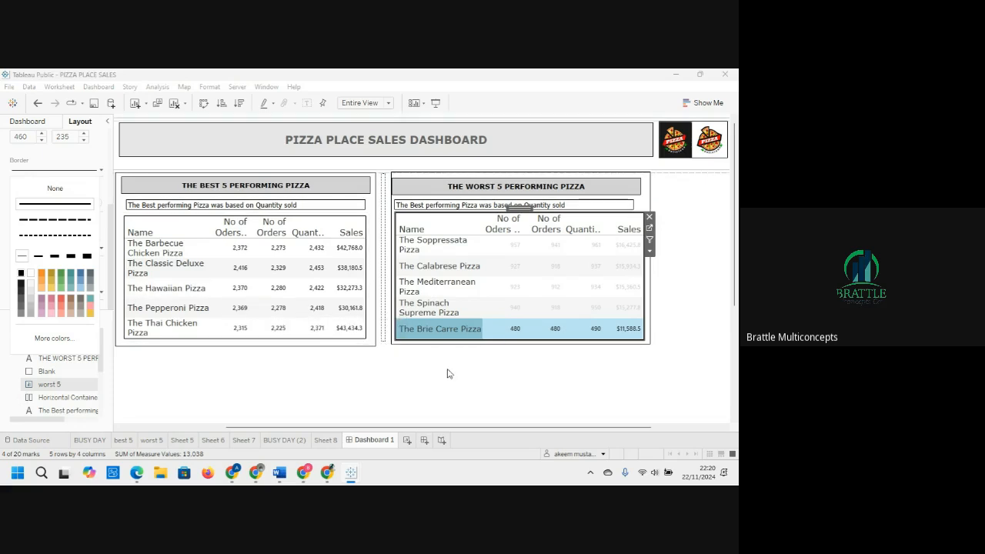
left_click(401, 374)
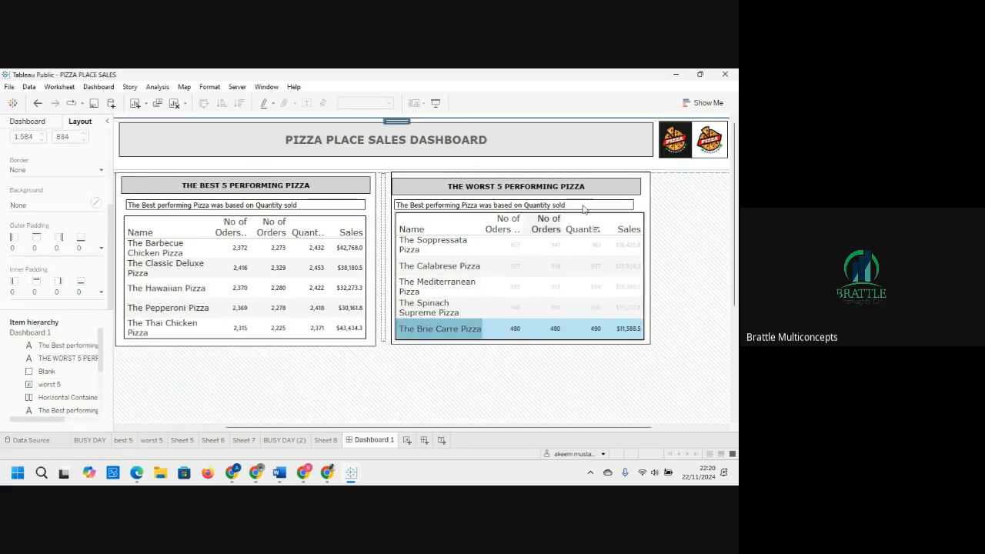
Step: Widen the worst 5 subtitle text box to match the table's width
left_click(634, 208)
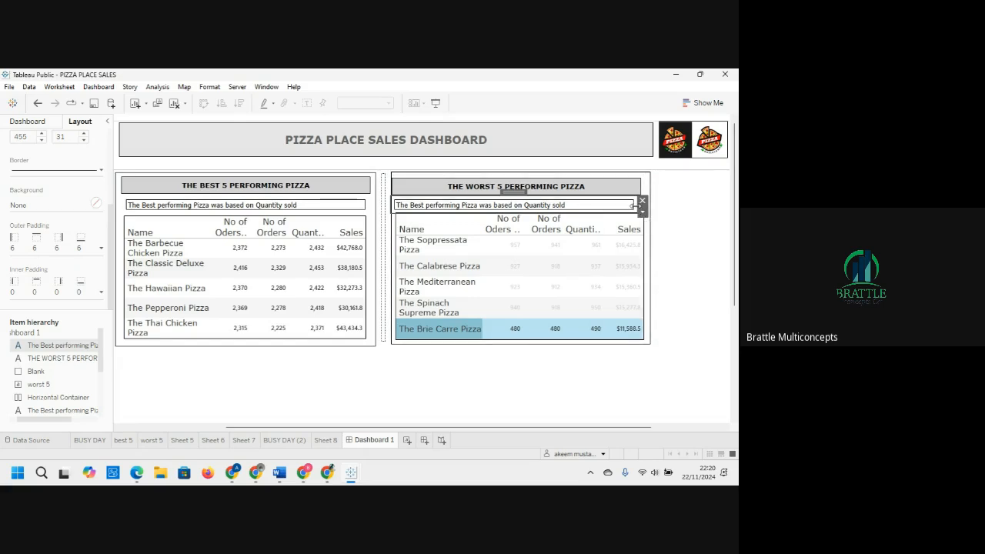
left_click_drag(632, 205, 638, 204)
left_click(688, 225)
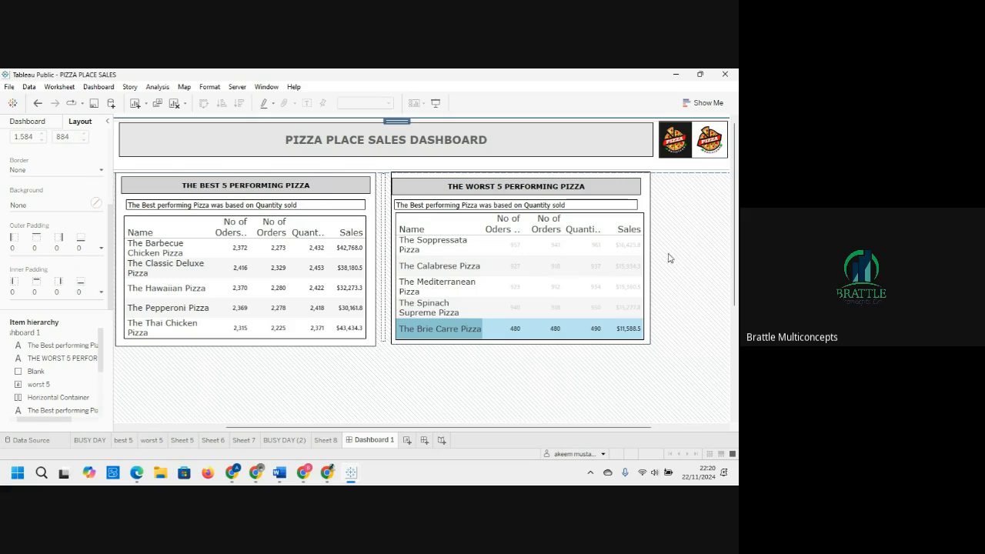
left_click(626, 209)
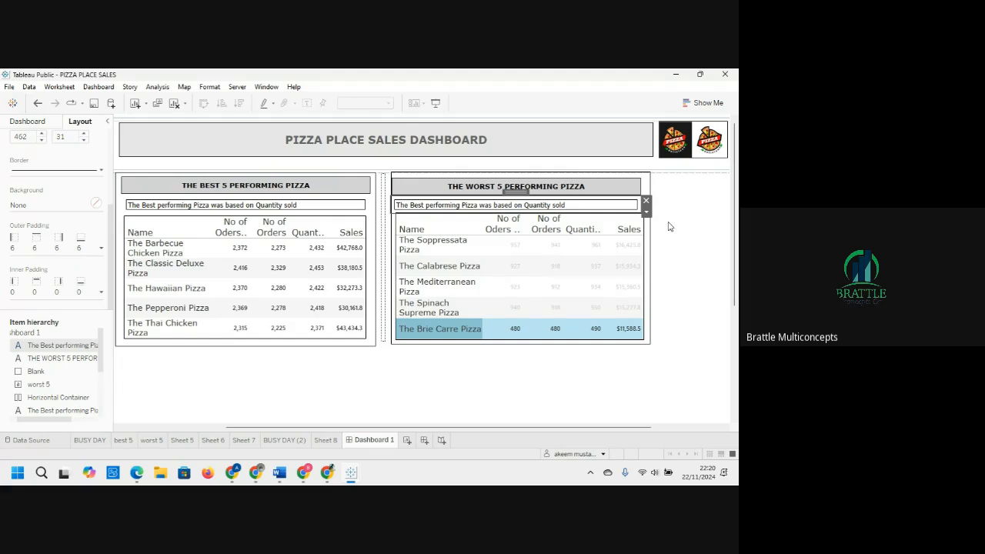
left_click(694, 245)
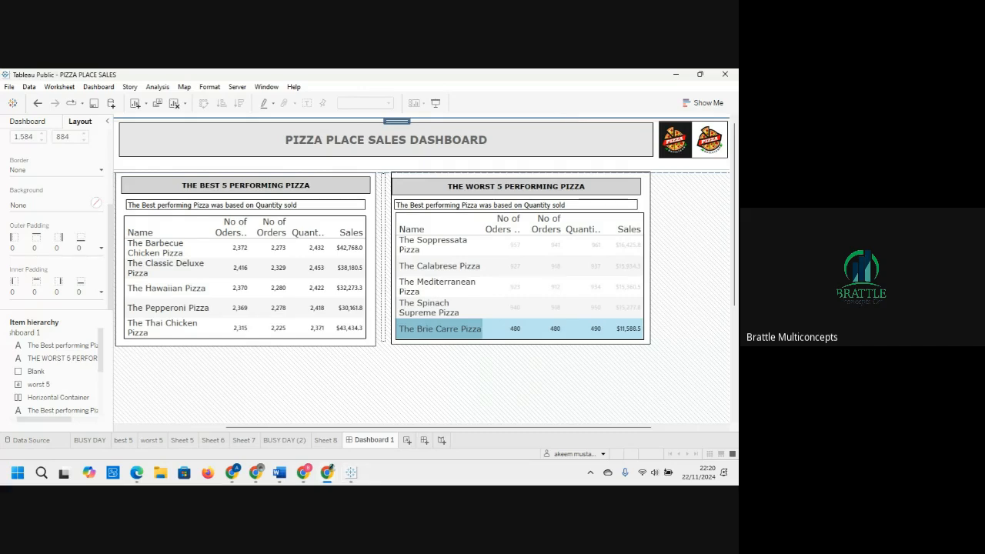
Step: Save the workbook to Tableau Public
key("ctrl+s")
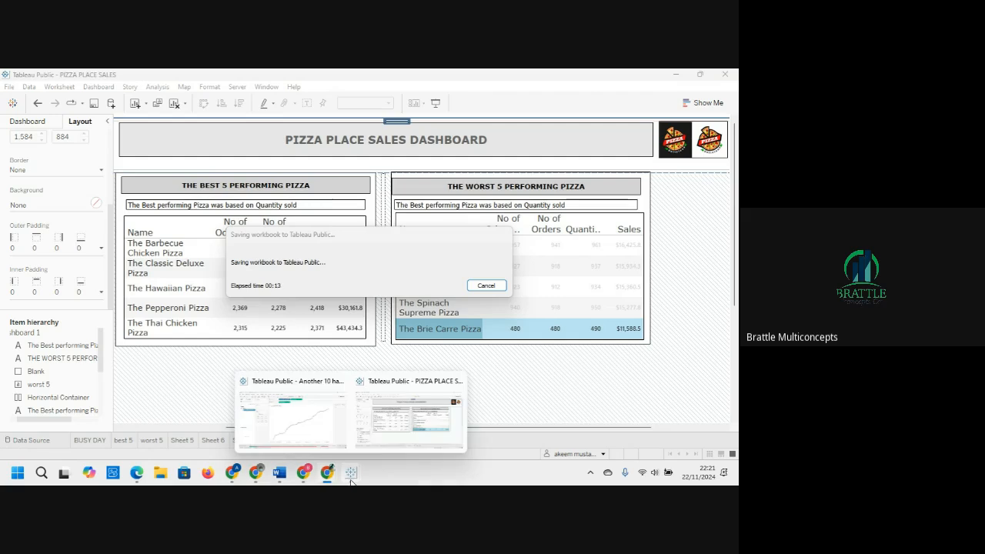
Step: Switch to the browser and browse Tableau Public visualizations, including the Internet Access Across the World dashboard
mouse_move(259, 468)
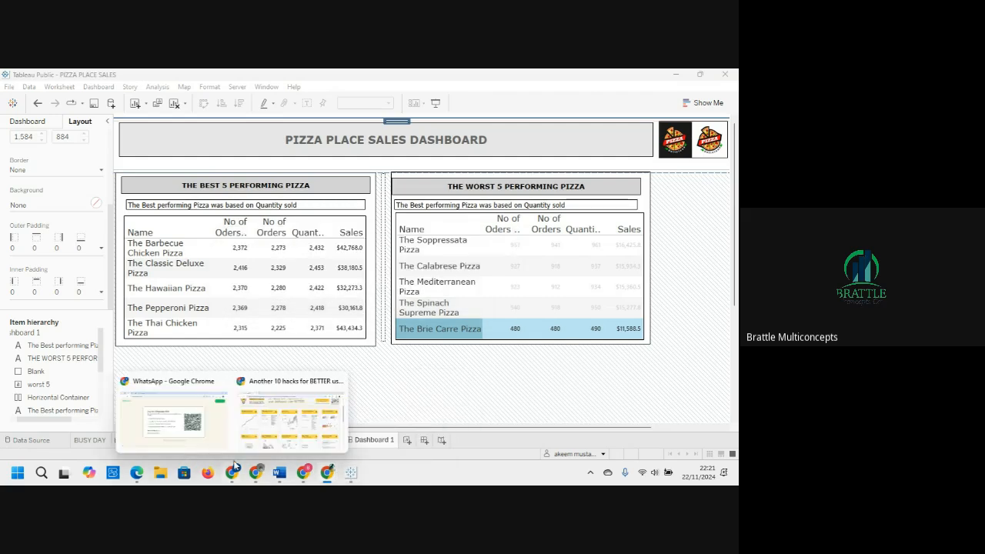
left_click(290, 416)
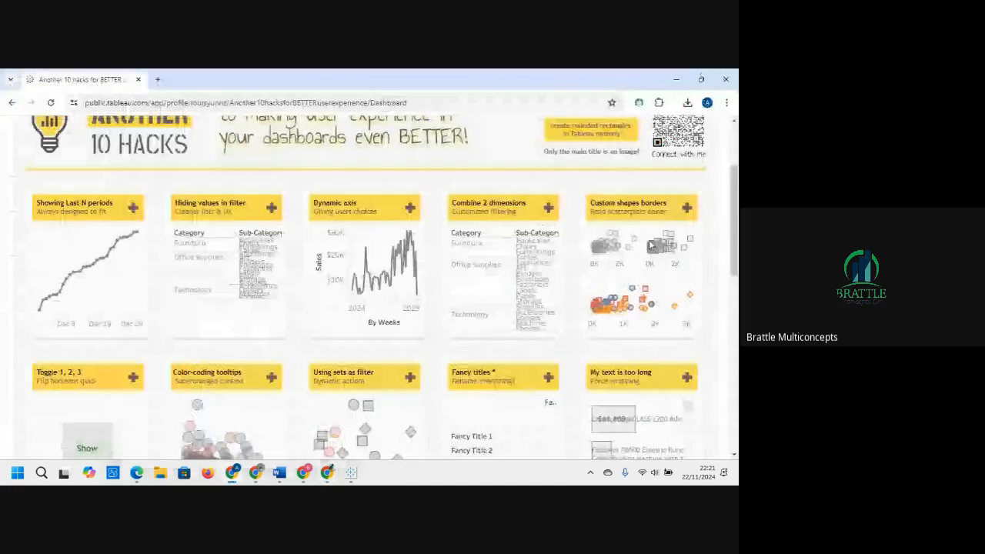
scroll(538, 207, "down", 5)
left_click_drag(733, 301, 734, 170)
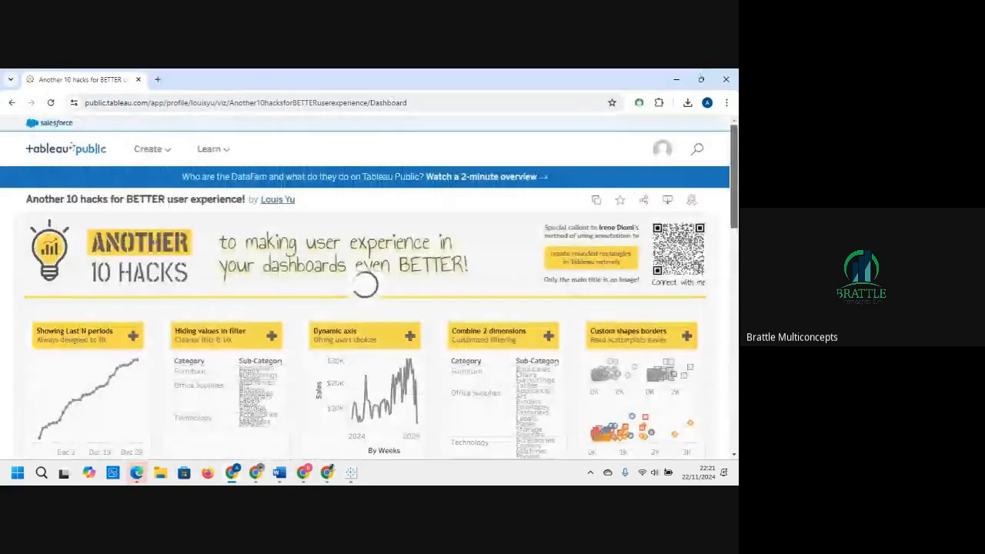
left_click(11, 111)
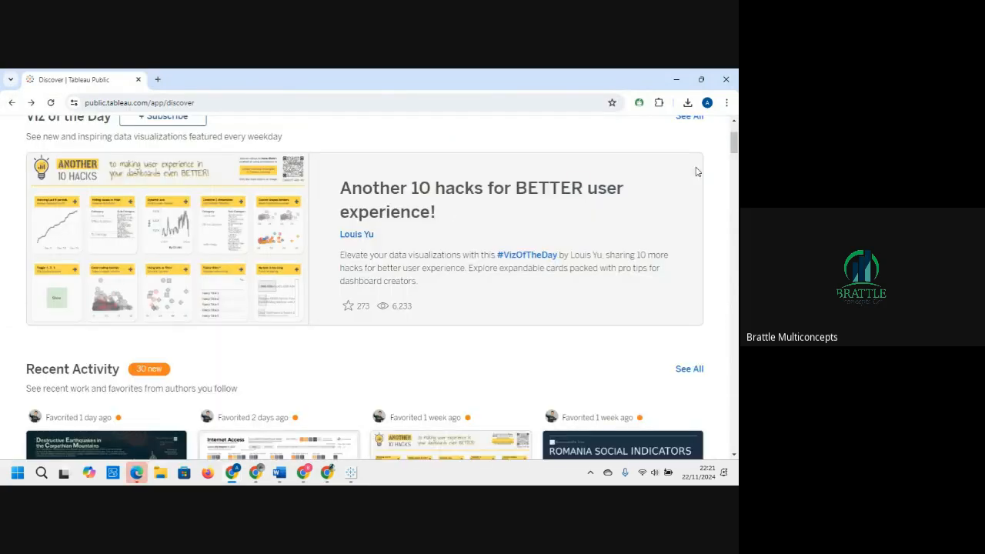
left_click_drag(733, 152, 734, 168)
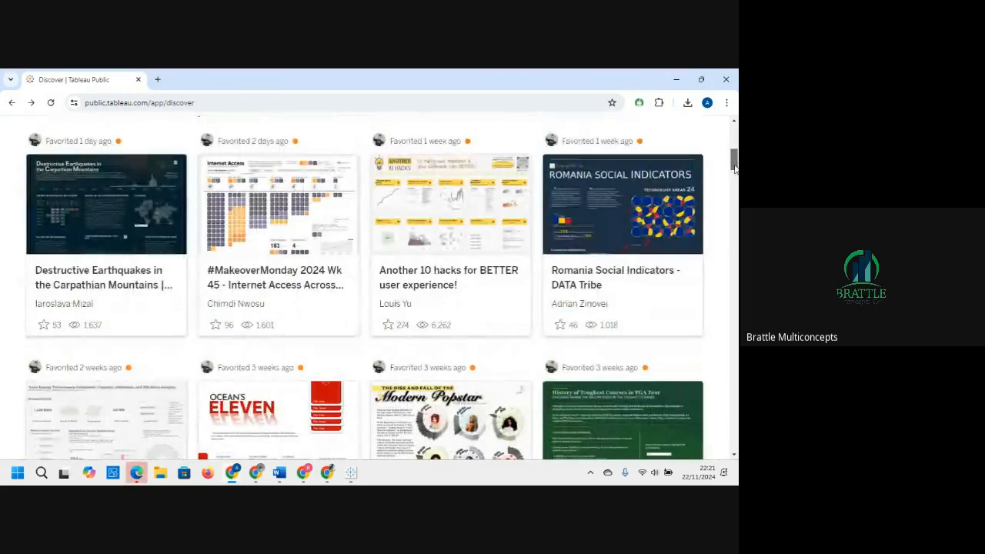
left_click(280, 221)
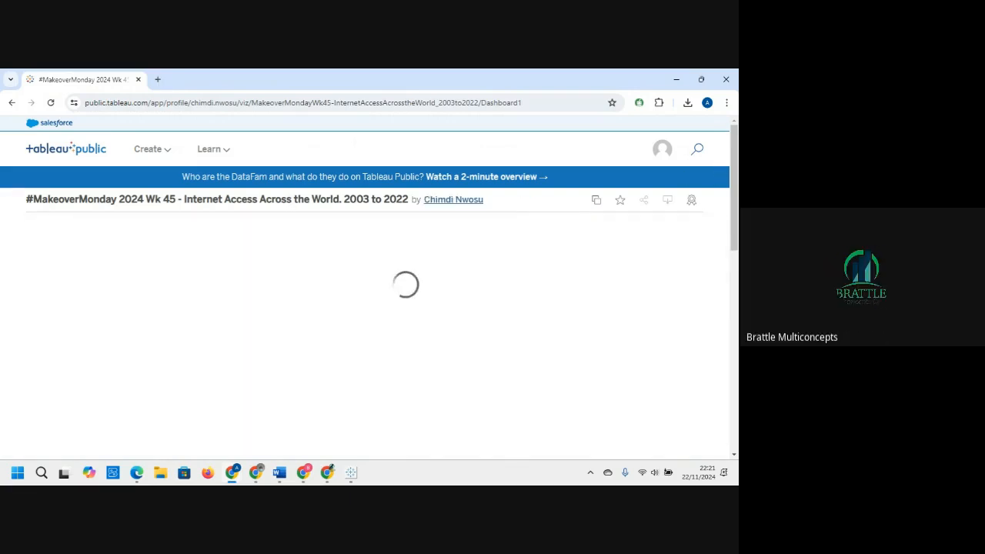
left_click_drag(733, 164, 733, 231)
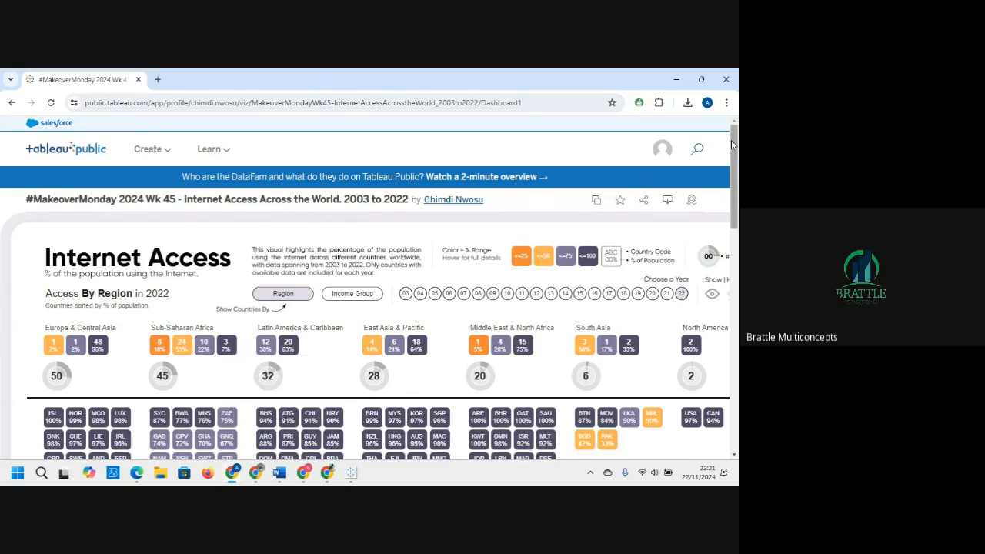
scroll(733, 145, "down", 6)
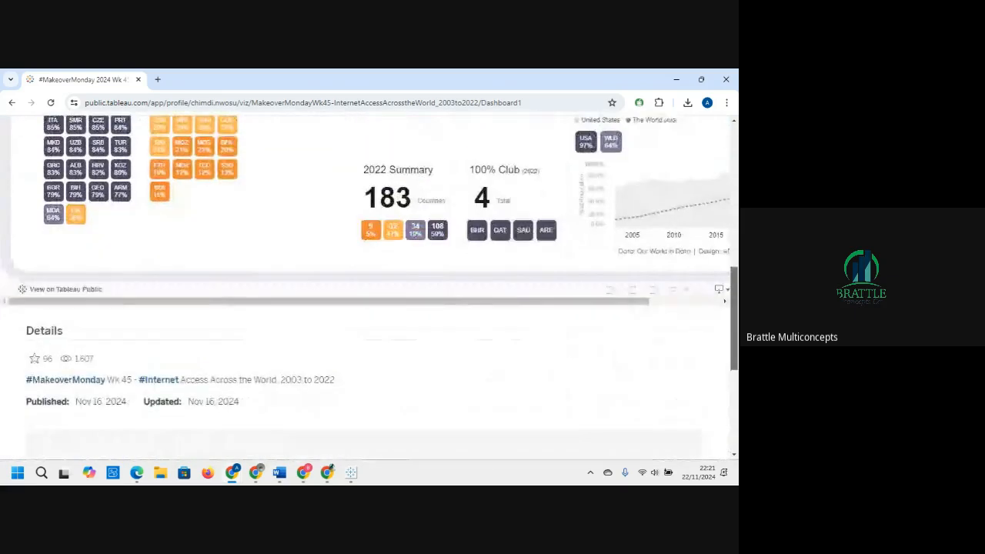
scroll(723, 290, "up", 5)
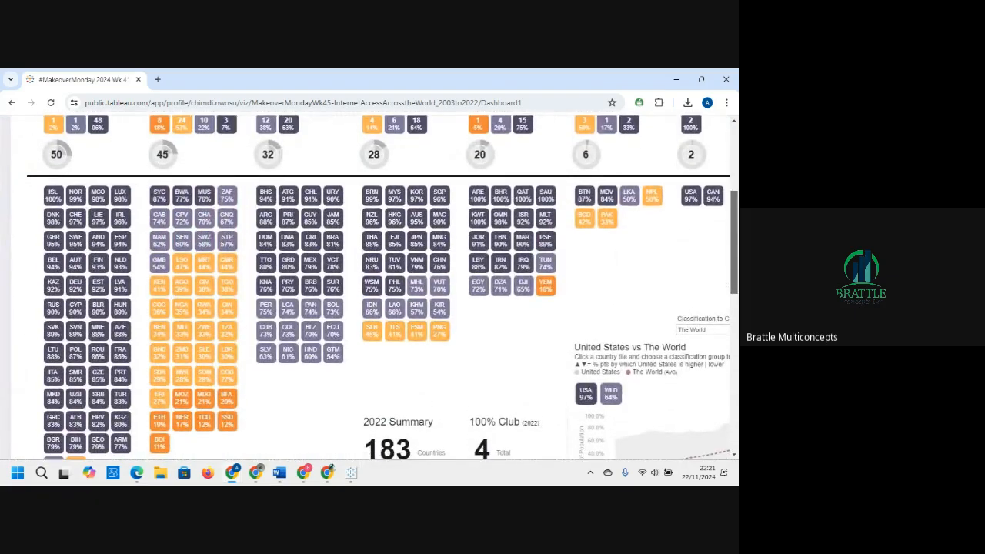
scroll(371, 261, "down", 1)
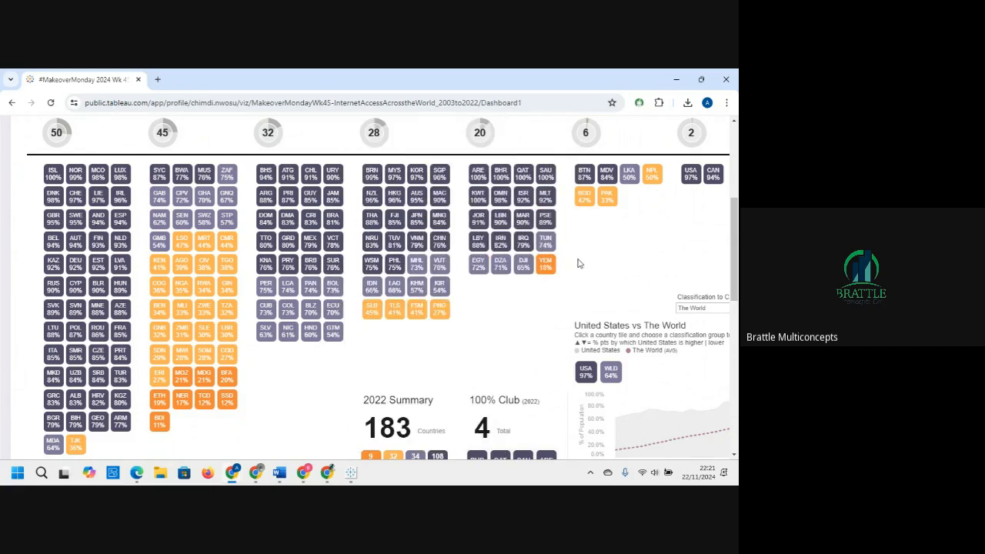
left_click_drag(734, 234, 736, 199)
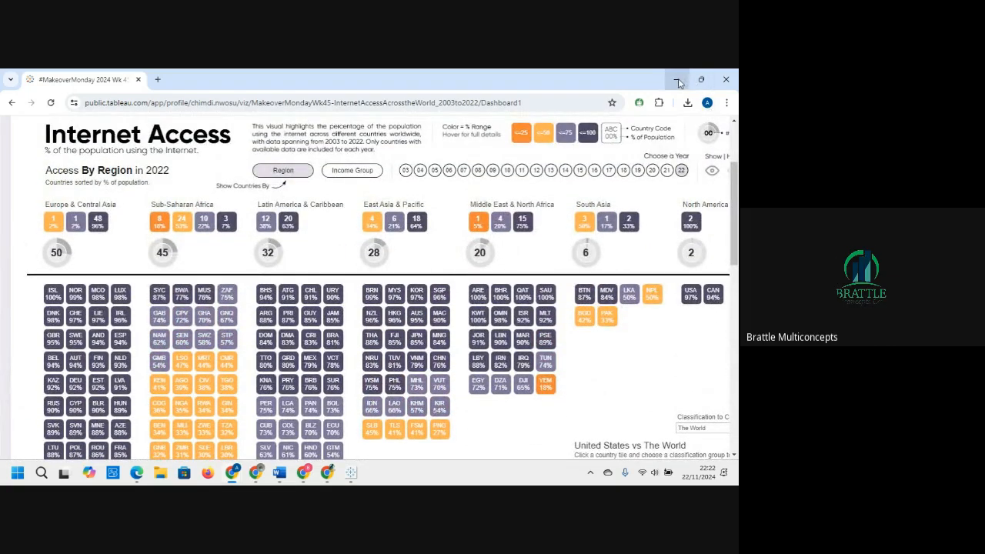
Step: Inspect the Container_1 sheet in the Another 10 hacks workbook, then return to the pizza sales workbook
mouse_move(373, 428)
mouse_move(350, 472)
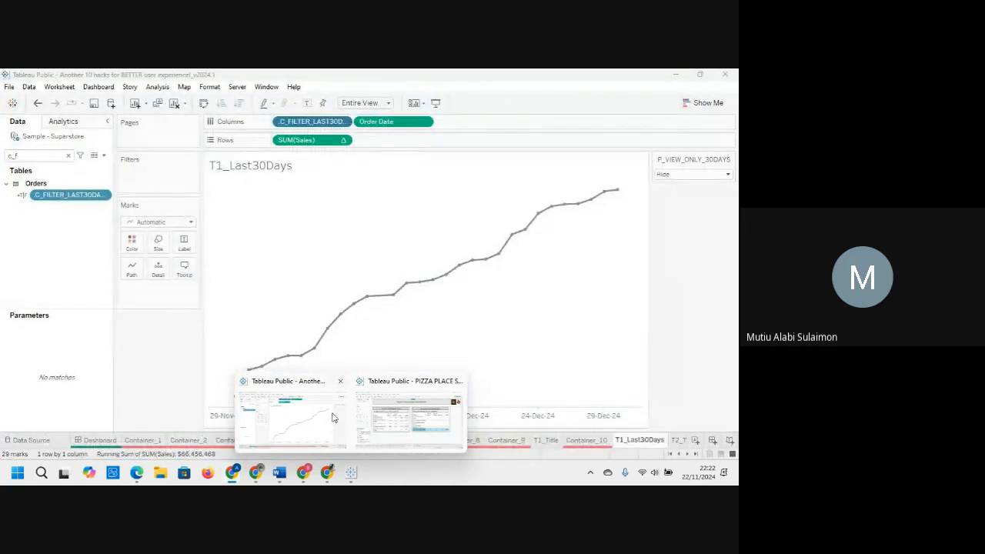
left_click(334, 416)
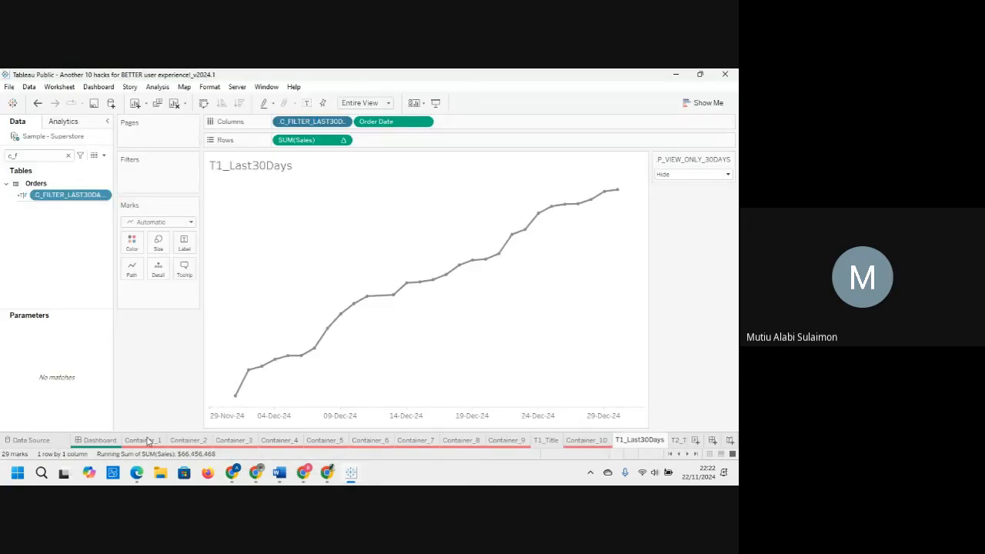
left_click(148, 440)
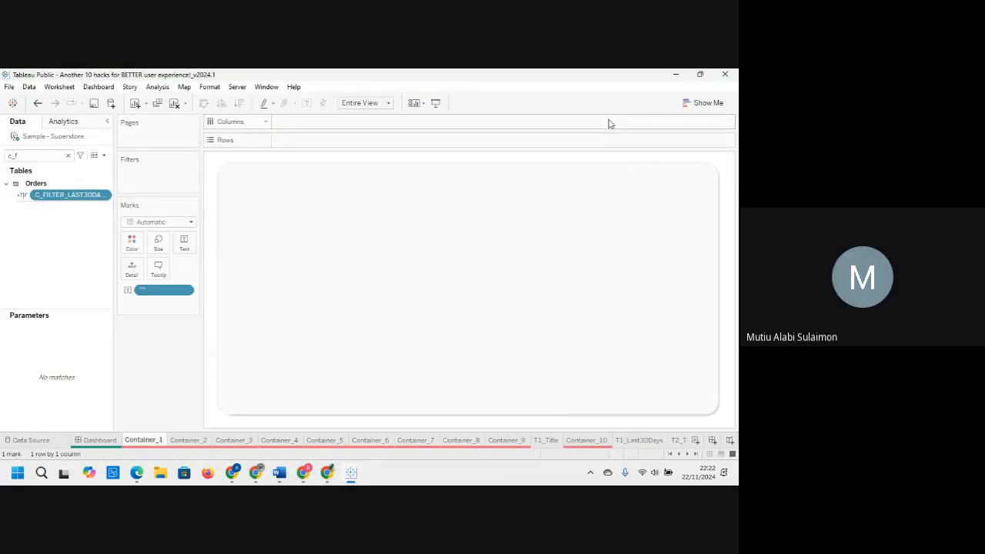
left_click(676, 78)
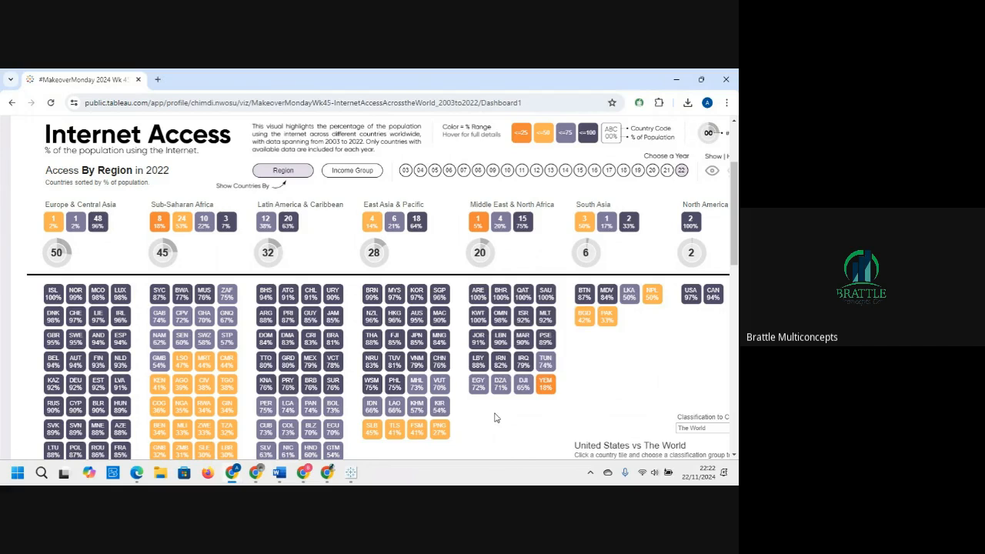
left_click(676, 80)
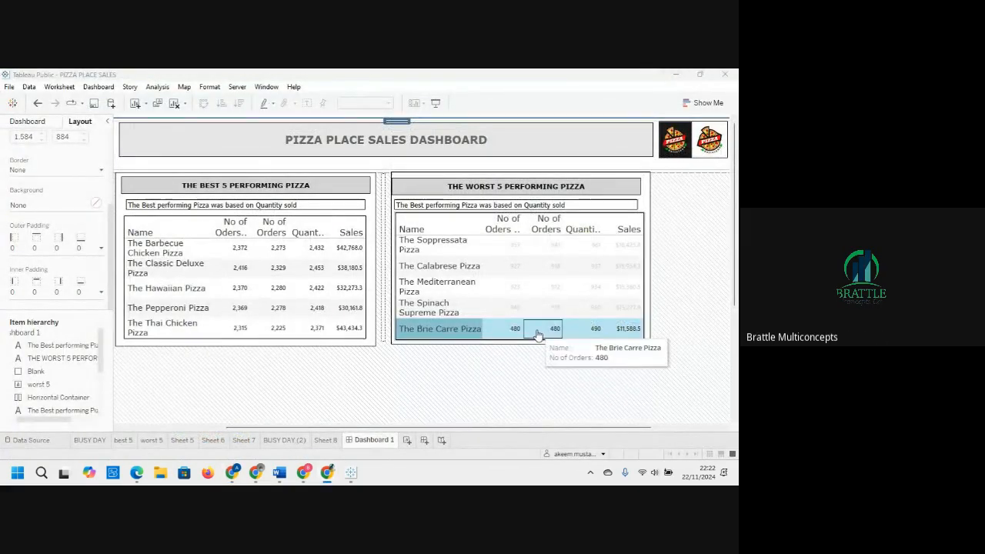
Step: Create a new blank dashboard
left_click(424, 440)
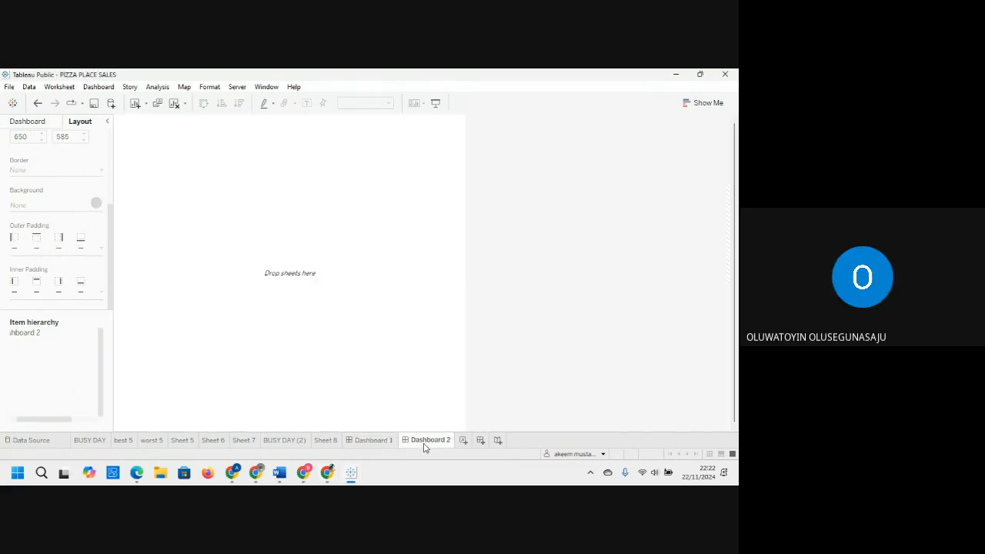
Step: Float the BUSY DAY chart onto the new dashboard at its left edge and place the best 5 table beside it
left_click(37, 125)
left_click_drag(48, 247, 196, 212)
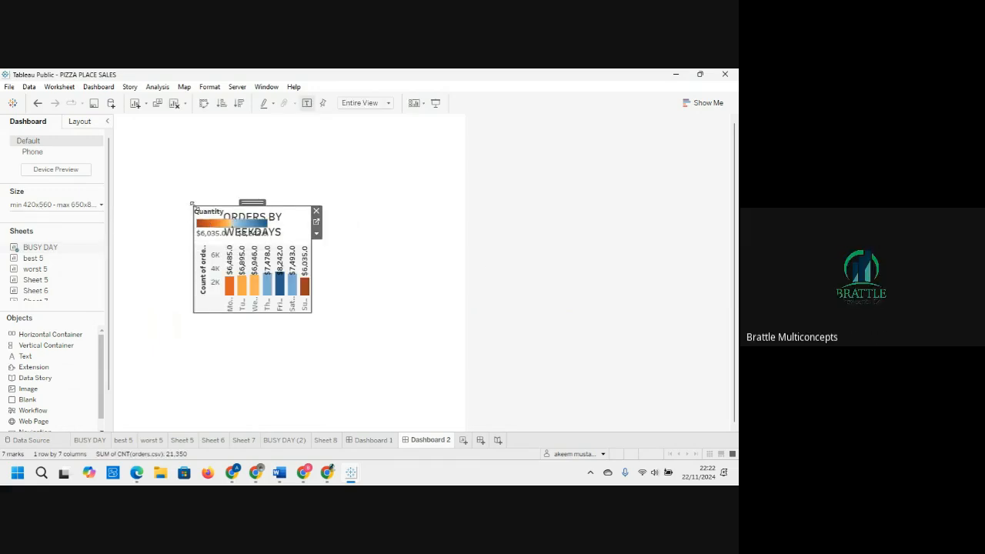
left_click_drag(192, 204, 108, 204)
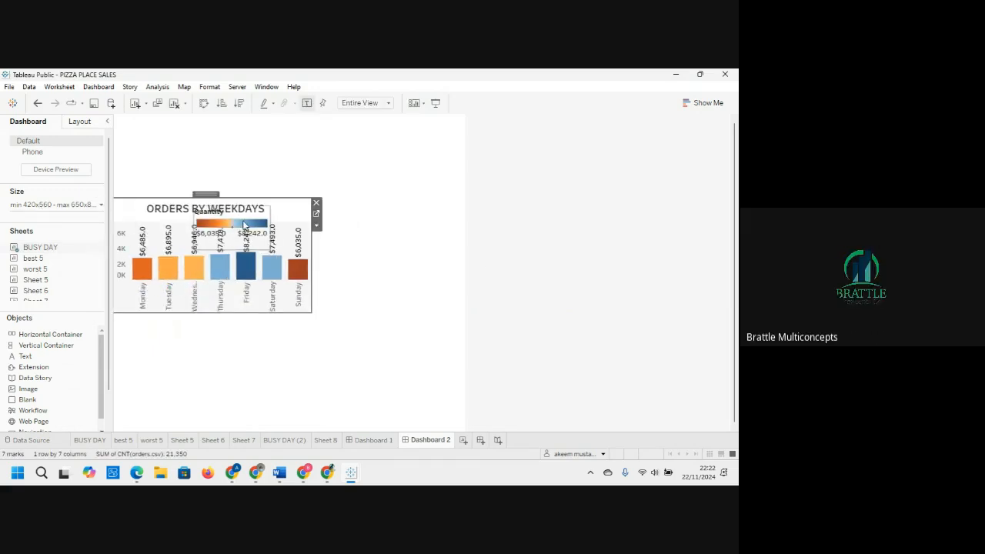
left_click_drag(33, 258, 315, 212)
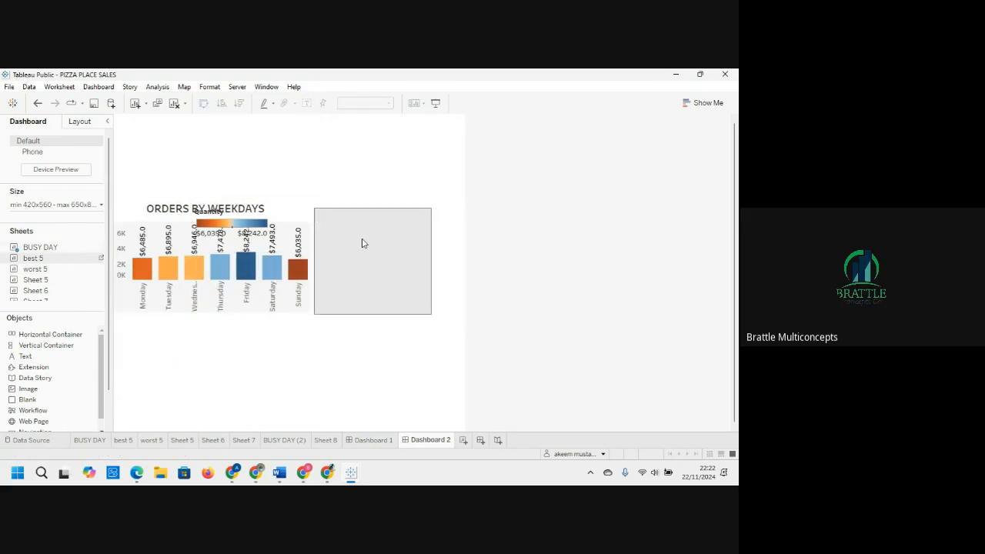
left_click_drag(363, 243, 363, 243)
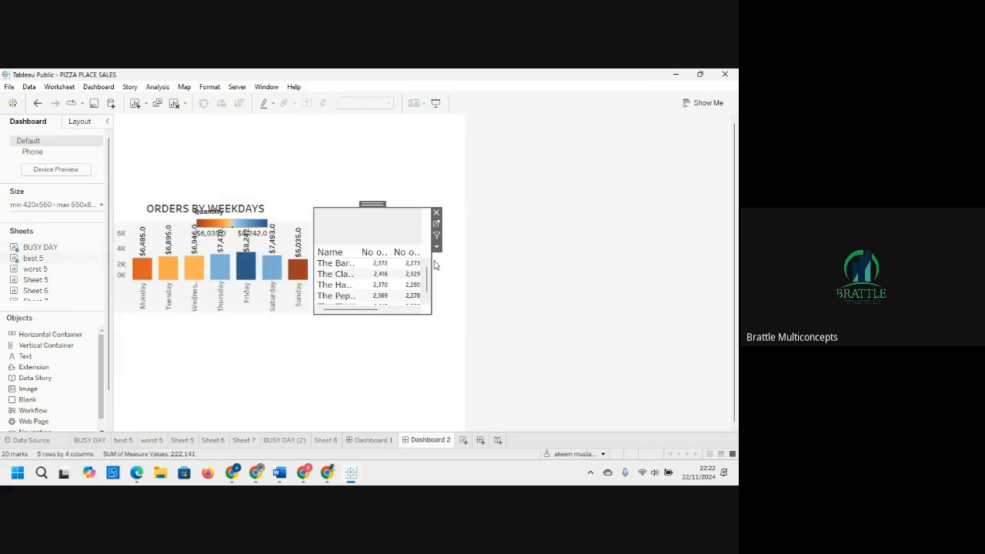
Step: Set the dashboard size to Automatic and widen the best 5 table to the dashboard's right edge
left_click(99, 205)
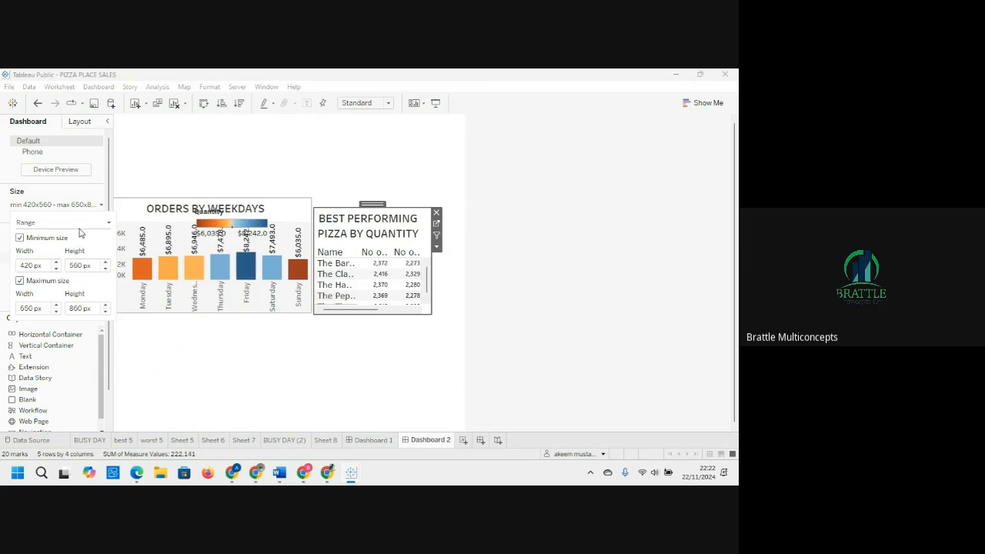
left_click(81, 224)
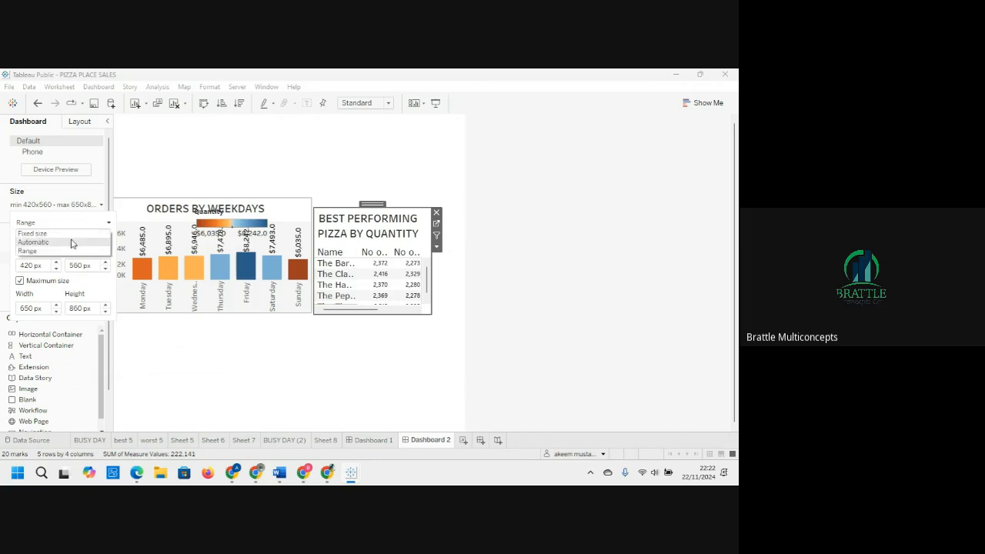
left_click(70, 242)
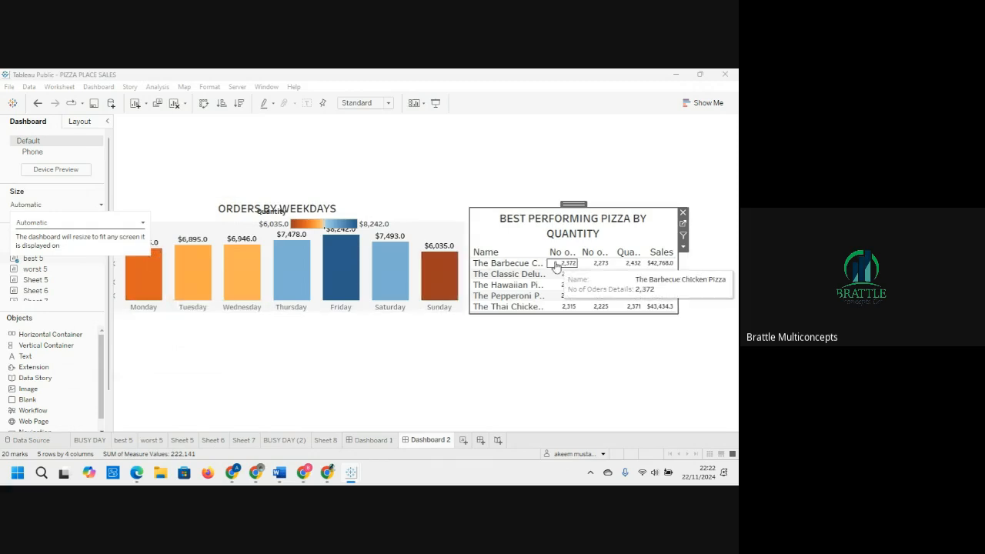
left_click_drag(677, 267, 736, 267)
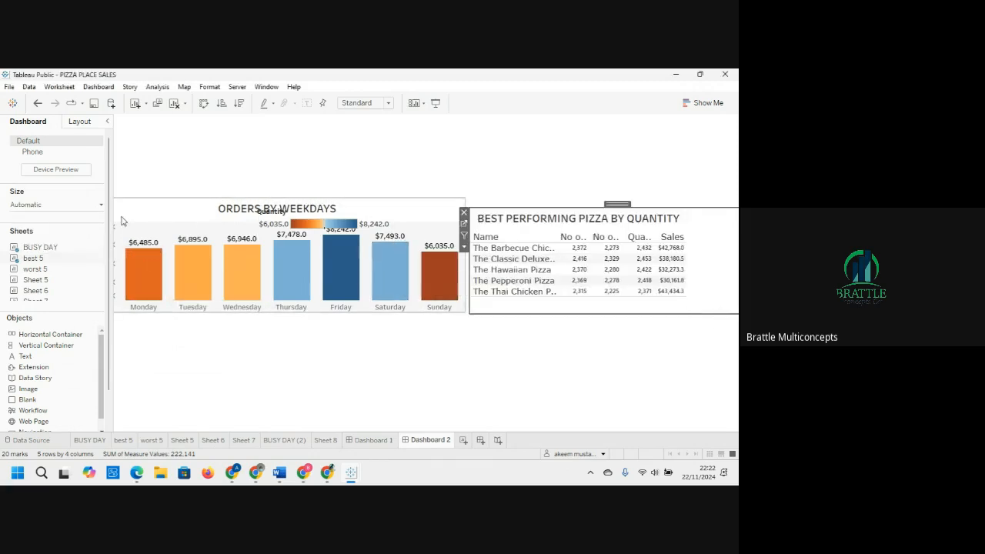
Step: Move the ORDERS BY WEEKDAYS chart down to the lower part of the dashboard
mouse_move(44, 269)
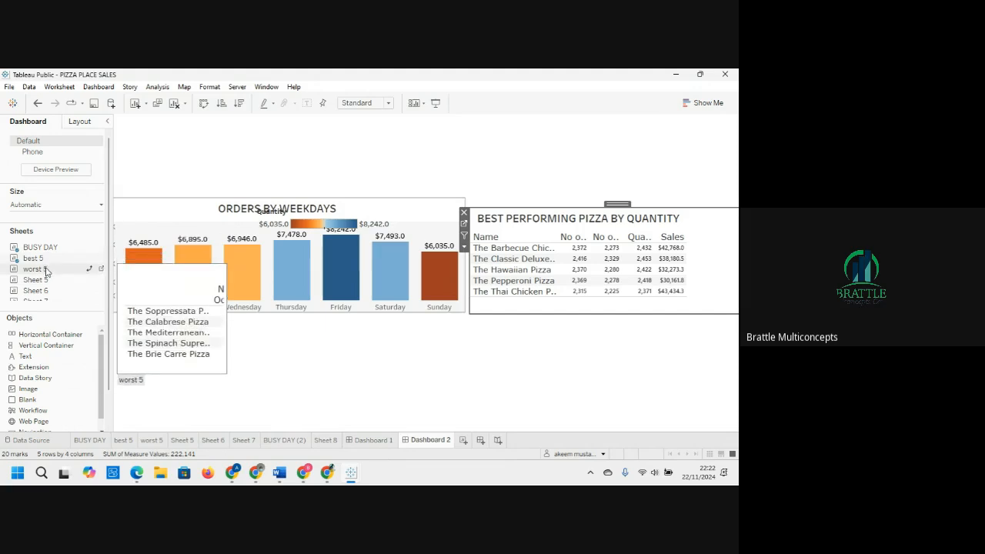
left_click(375, 208)
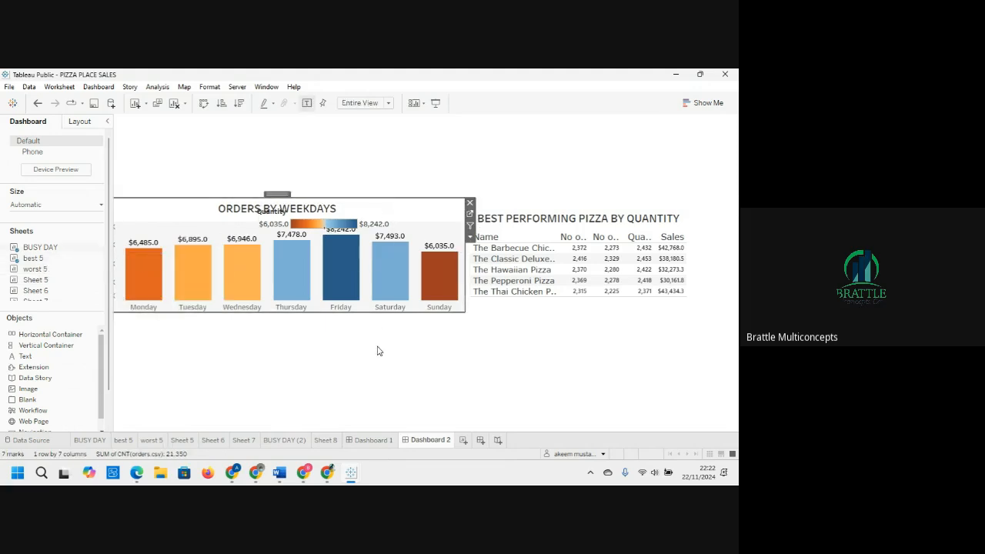
left_click_drag(282, 192, 281, 325)
Step: Remove the Quantity colour legend from the dashboard
left_click(291, 234)
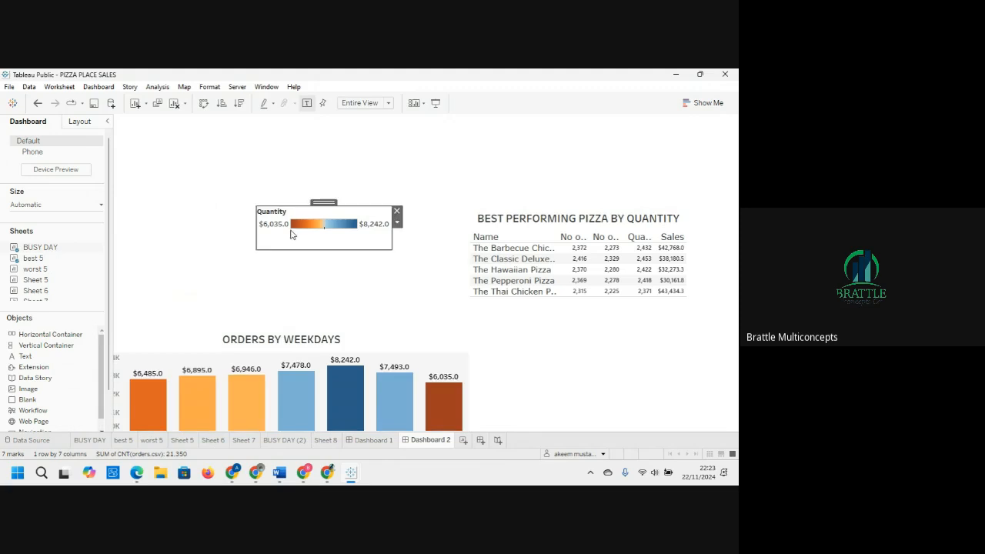
left_click(323, 203)
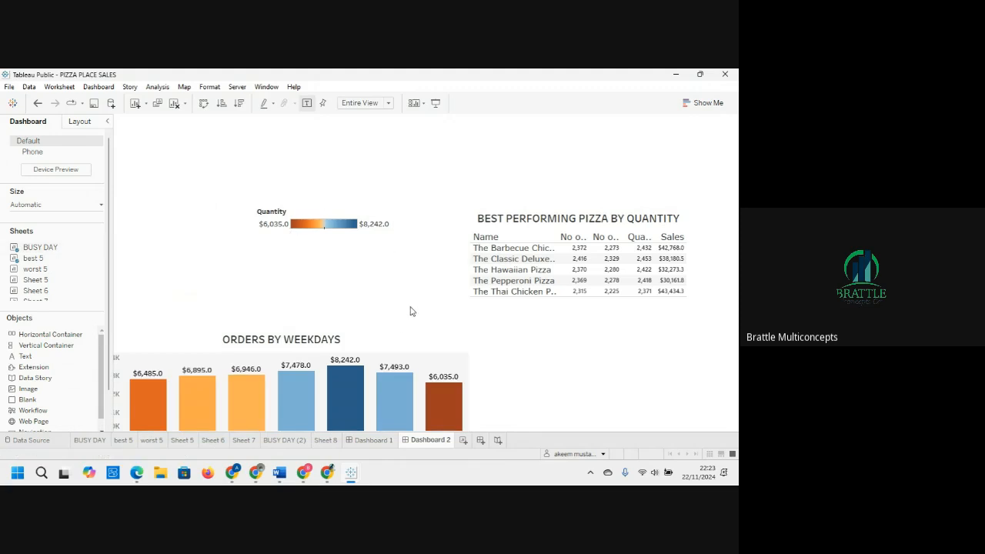
left_click(314, 214)
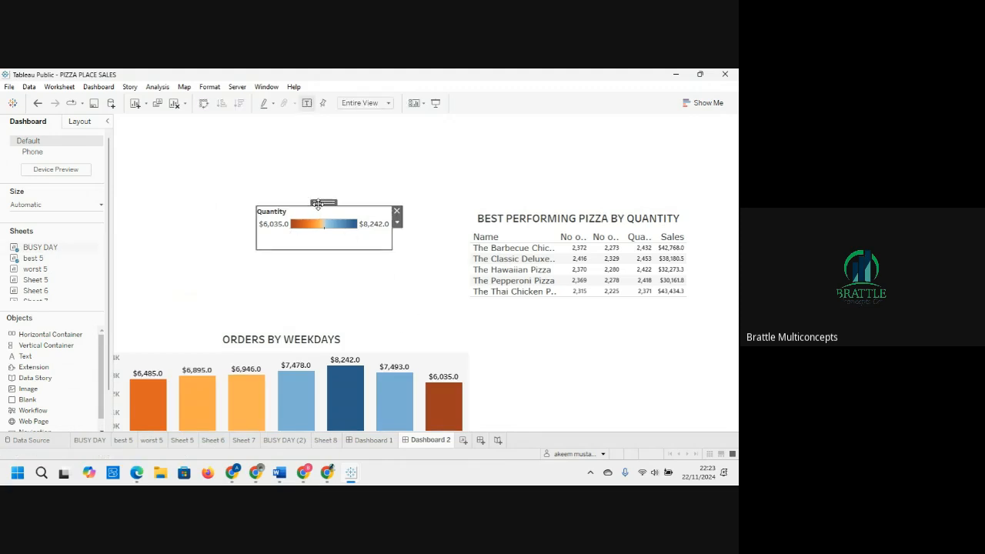
left_click_drag(318, 204, 322, 212)
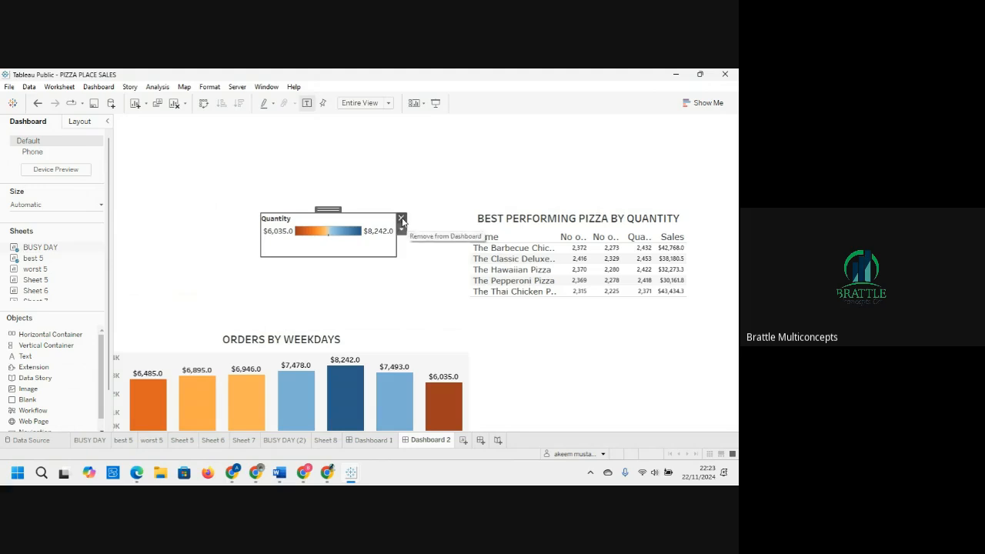
left_click(402, 220)
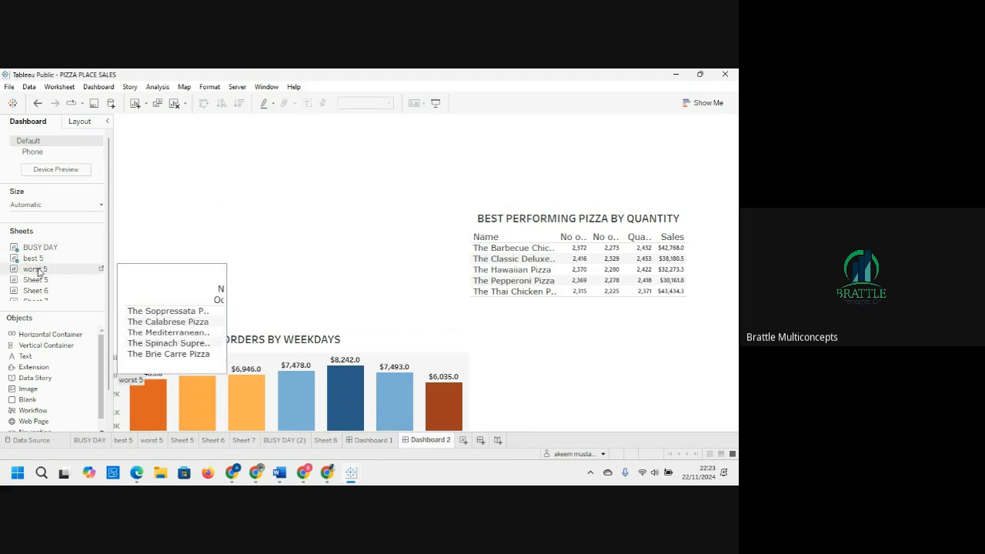
Step: Float the worst 5 table at the upper left and widen it toward the best 5 table
left_click_drag(39, 271, 254, 242)
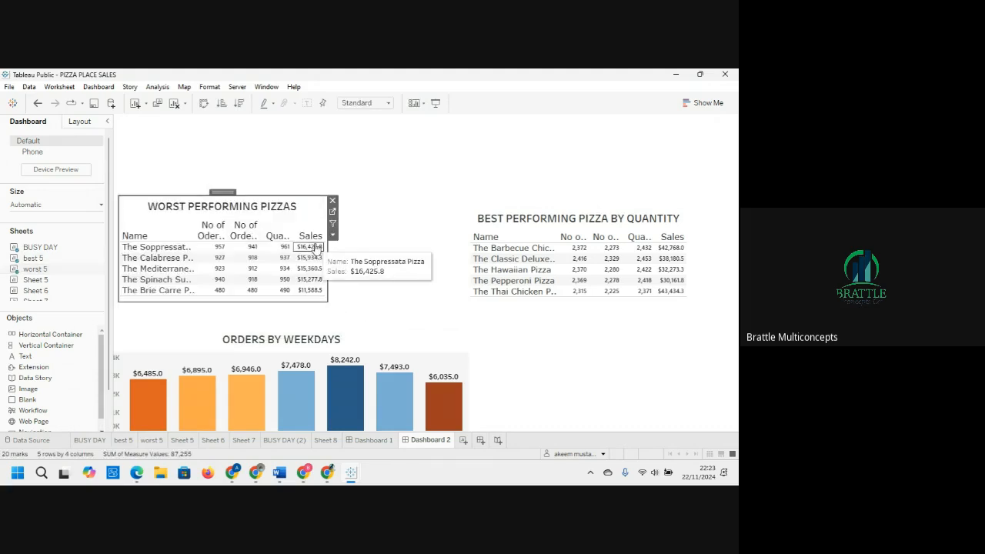
left_click_drag(328, 249, 446, 251)
Step: Move the best 5 table up to line it up with the worst 5 table
left_click(518, 214)
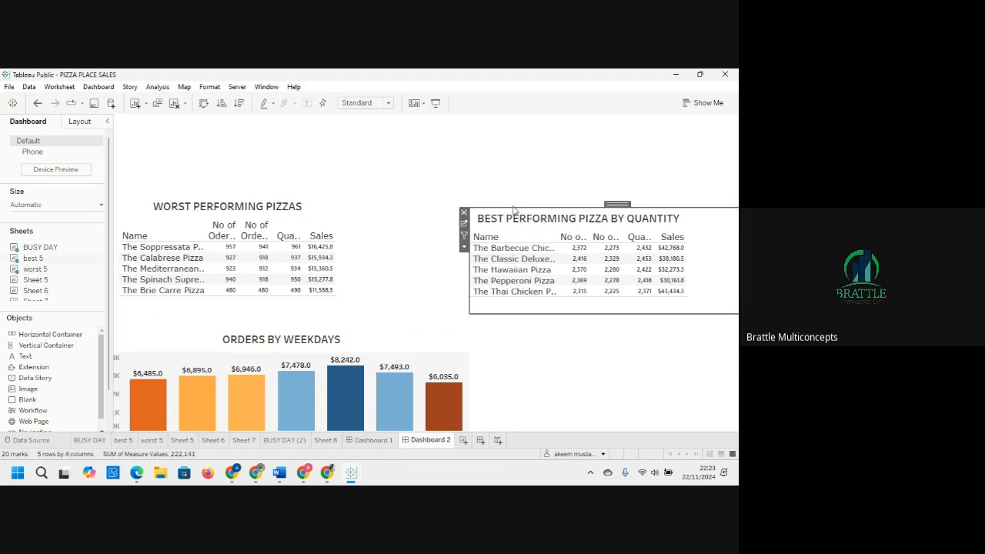
left_click_drag(620, 201, 605, 187)
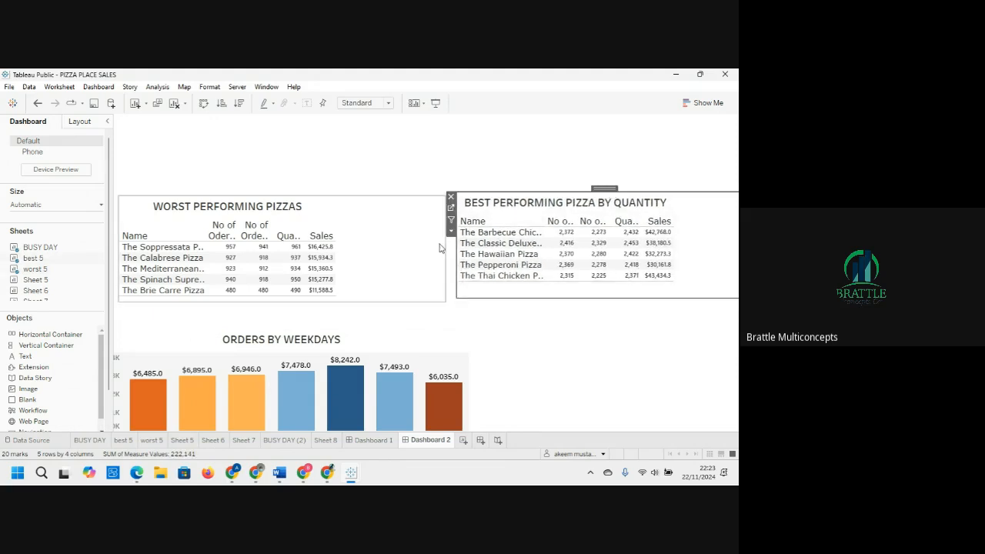
left_click(440, 247)
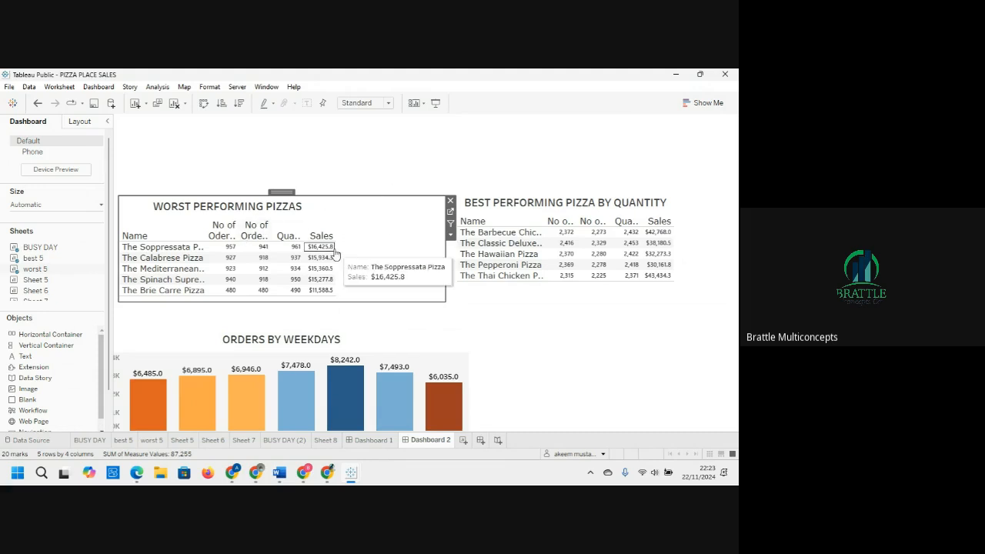
Step: Set the worst 5 table's fit to Fit Width
right_click(332, 254)
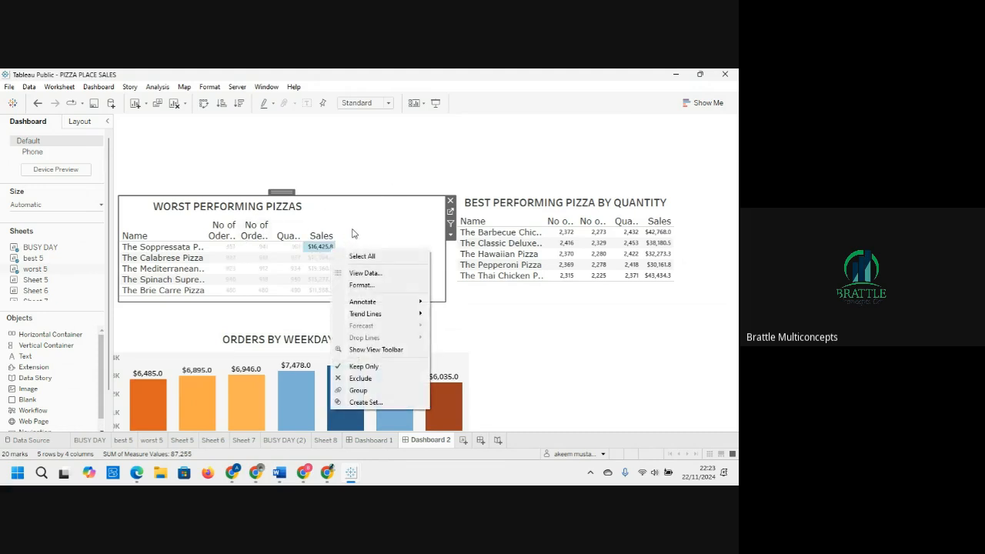
left_click(360, 227)
right_click(360, 227)
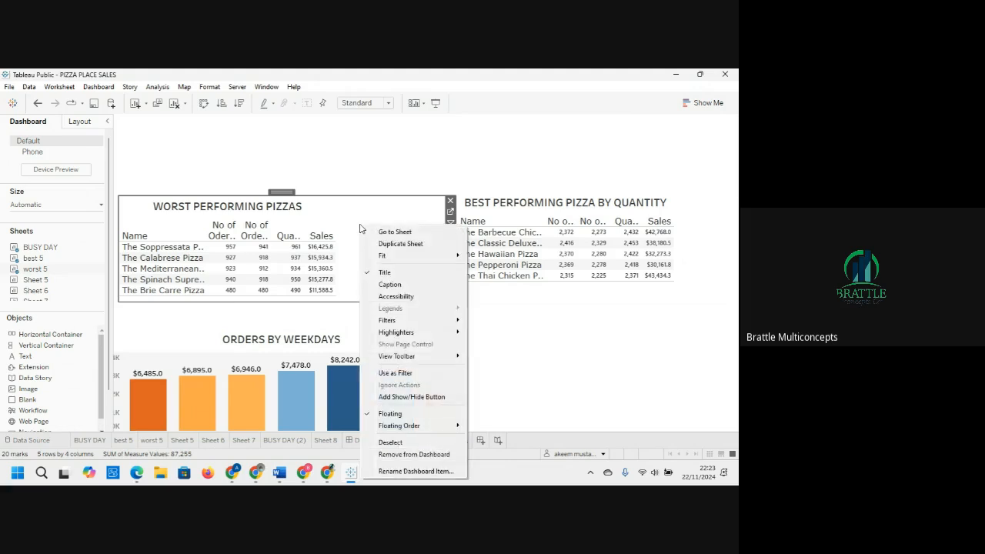
mouse_move(391, 259)
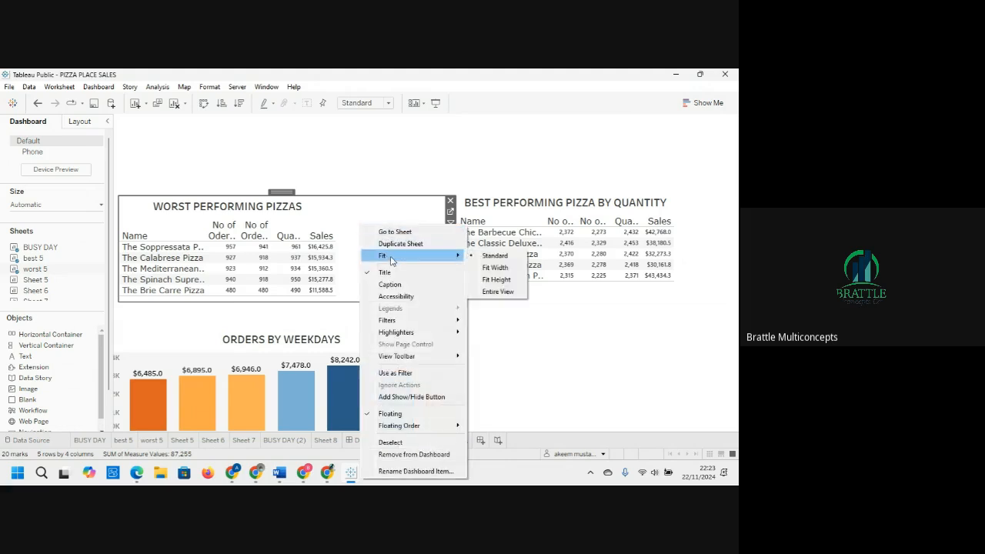
left_click(493, 268)
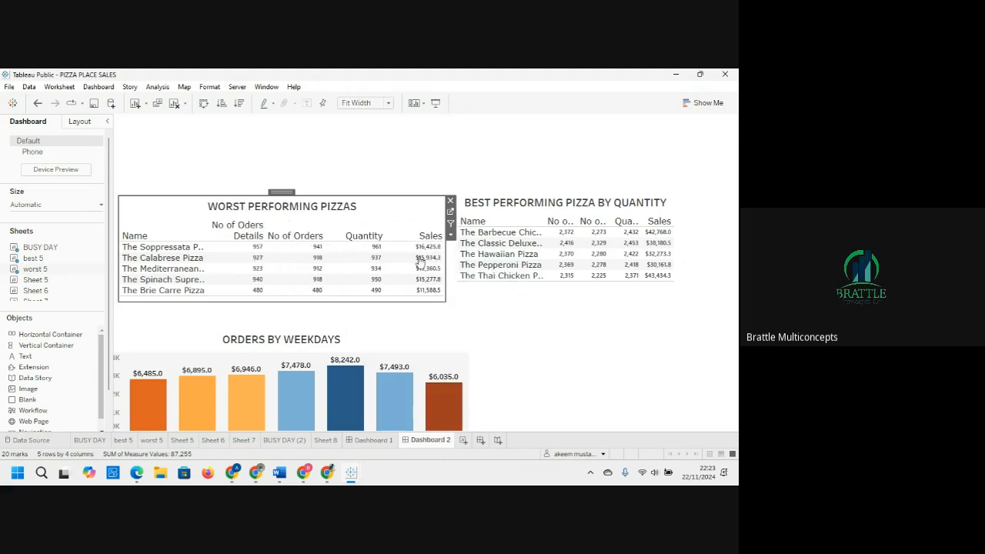
Step: Set the best 5 table's fit to Fit Width
right_click(701, 253)
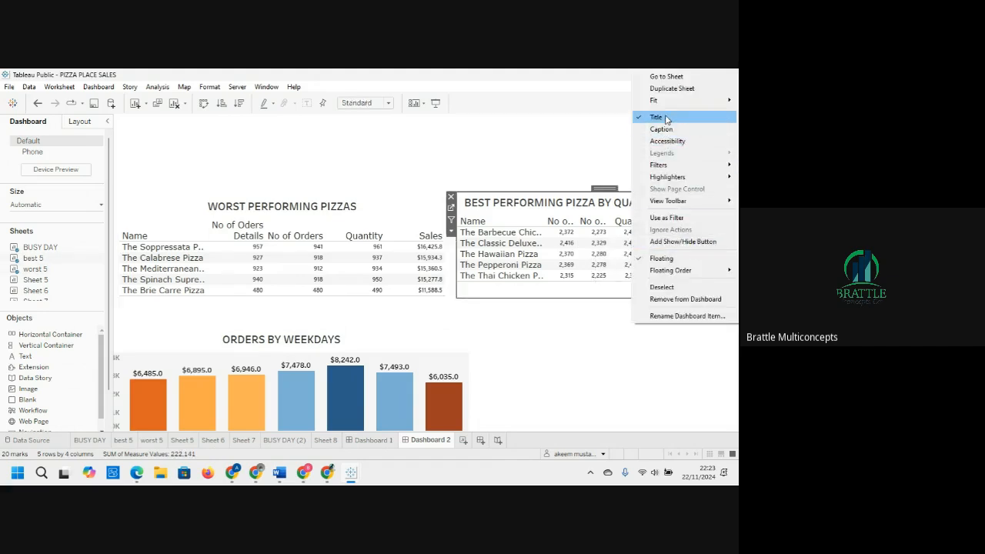
mouse_move(655, 100)
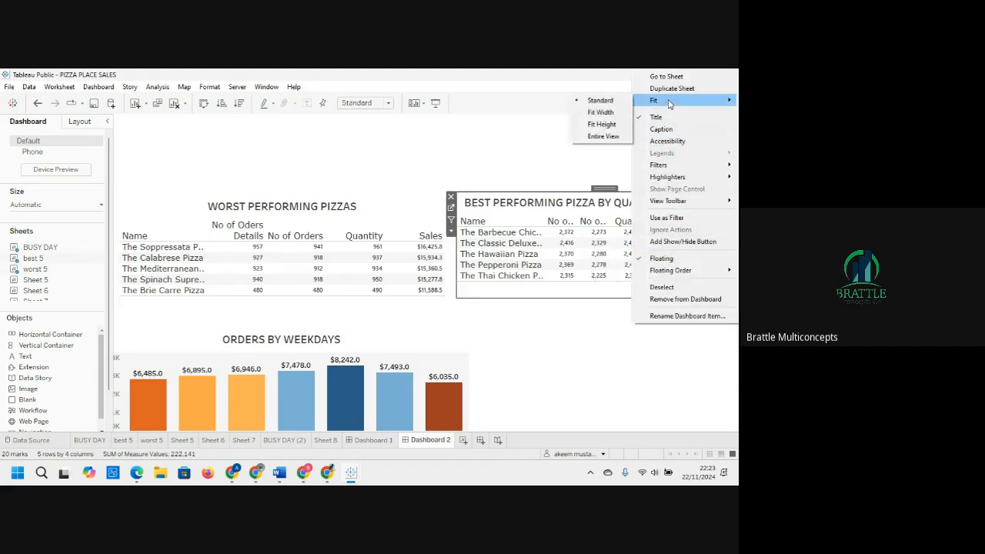
left_click(608, 113)
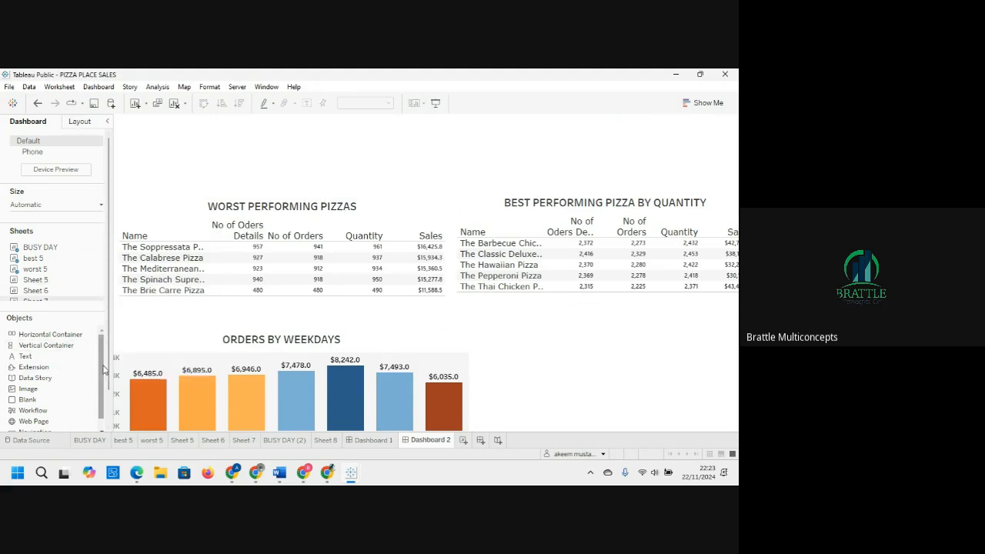
Step: Turn on the dashboard title
scroll(100, 368, "down", 1)
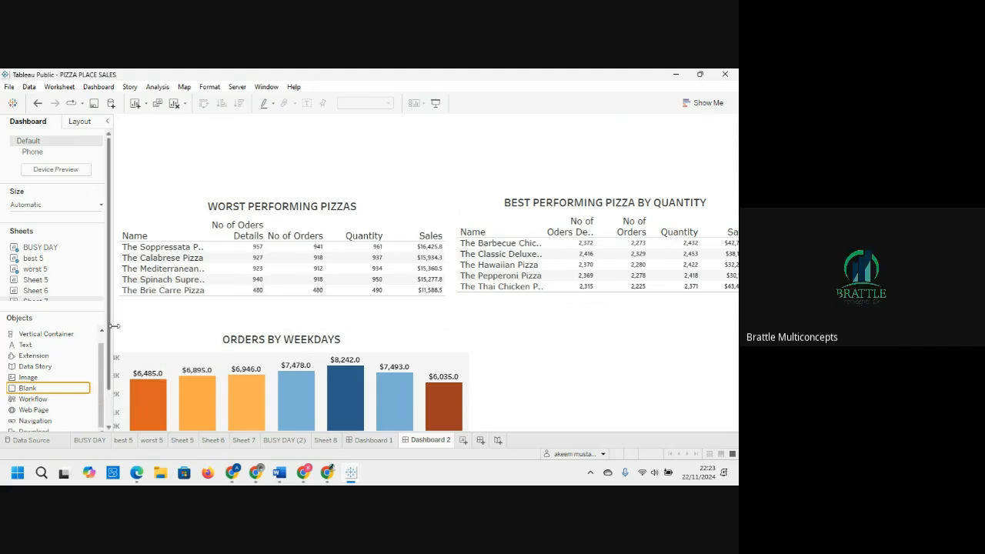
scroll(110, 329, "down", 1)
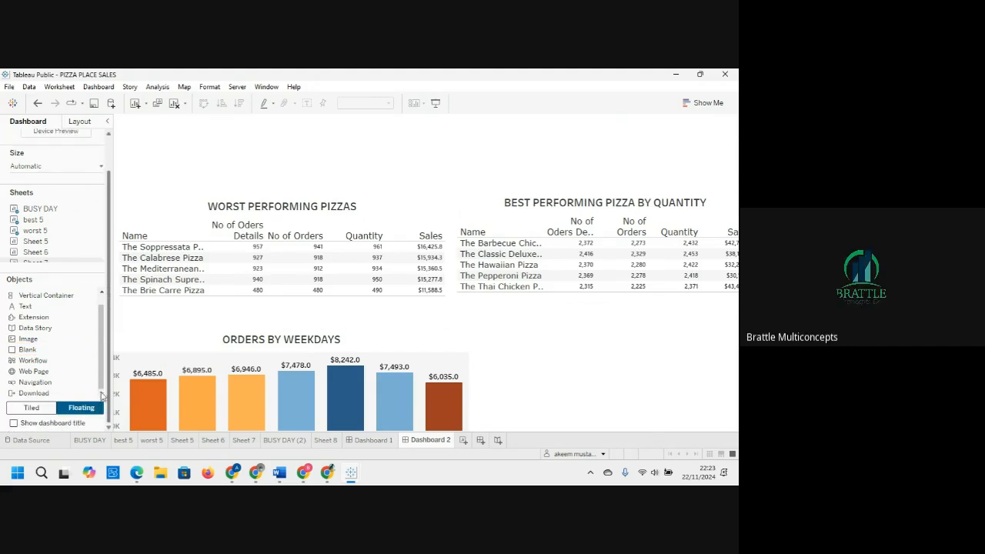
left_click(13, 423)
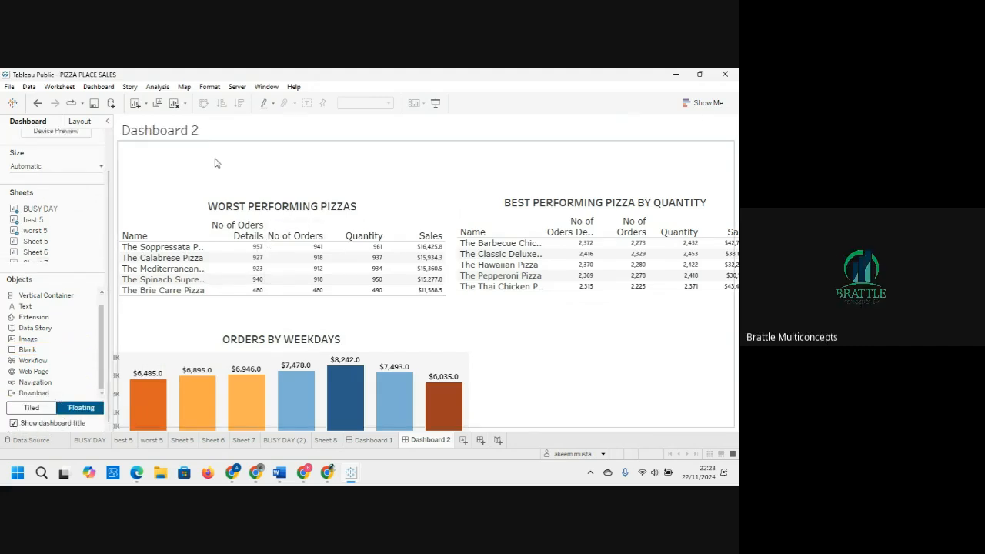
Step: Edit the dashboard title to read PIZZA SALES DASHBOARD and apply it
double_click(196, 134)
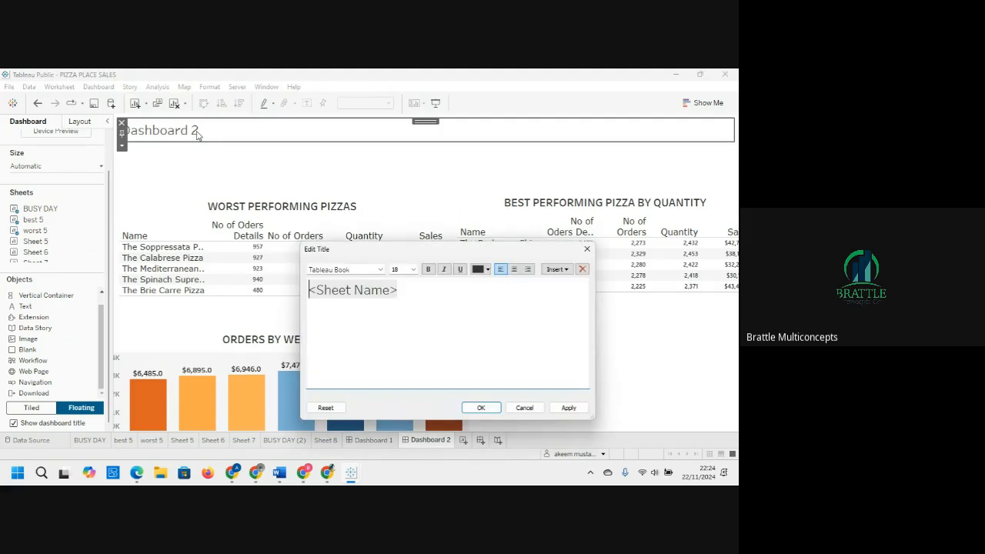
left_click_drag(426, 293, 271, 289)
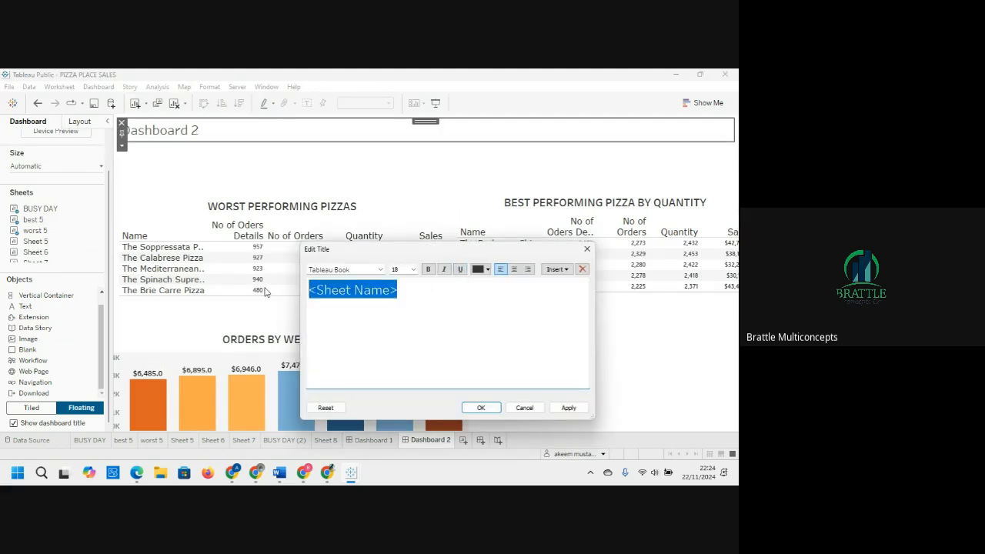
type("PIZZA SALES DASHBOARD")
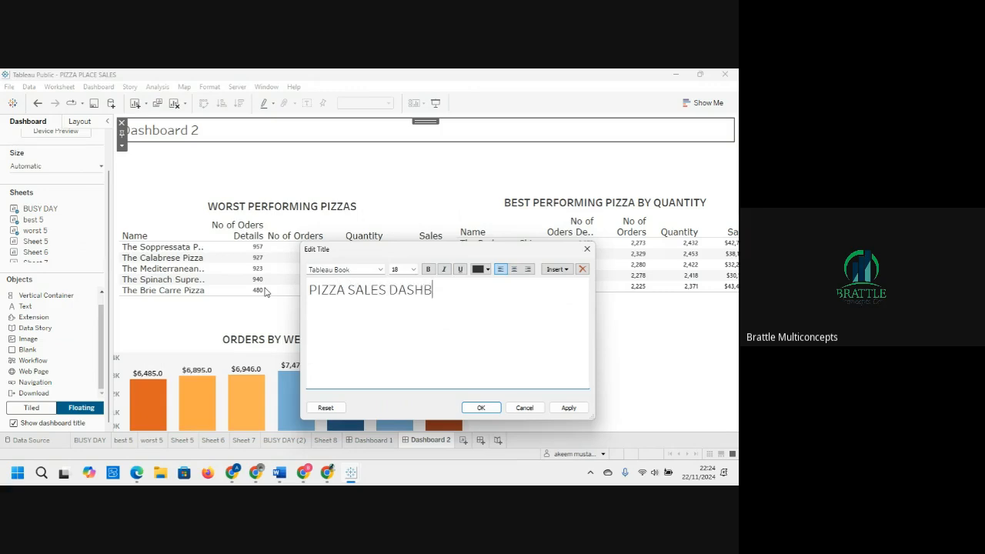
left_click(570, 408)
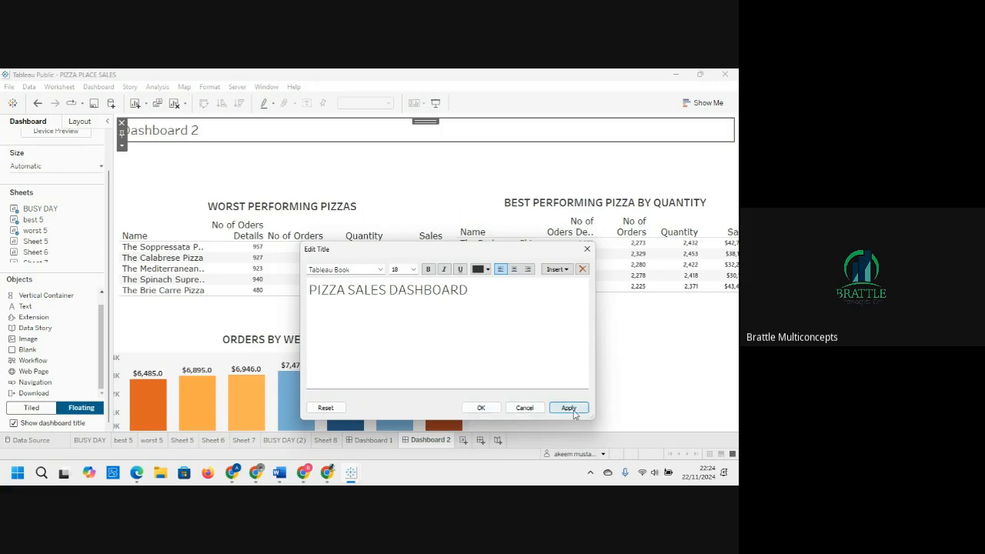
left_click(480, 408)
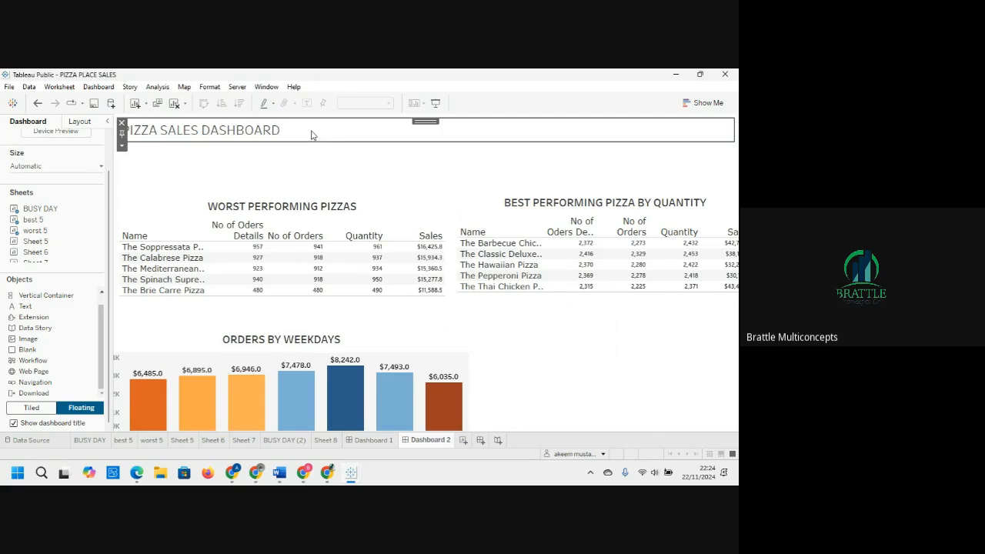
double_click(136, 129)
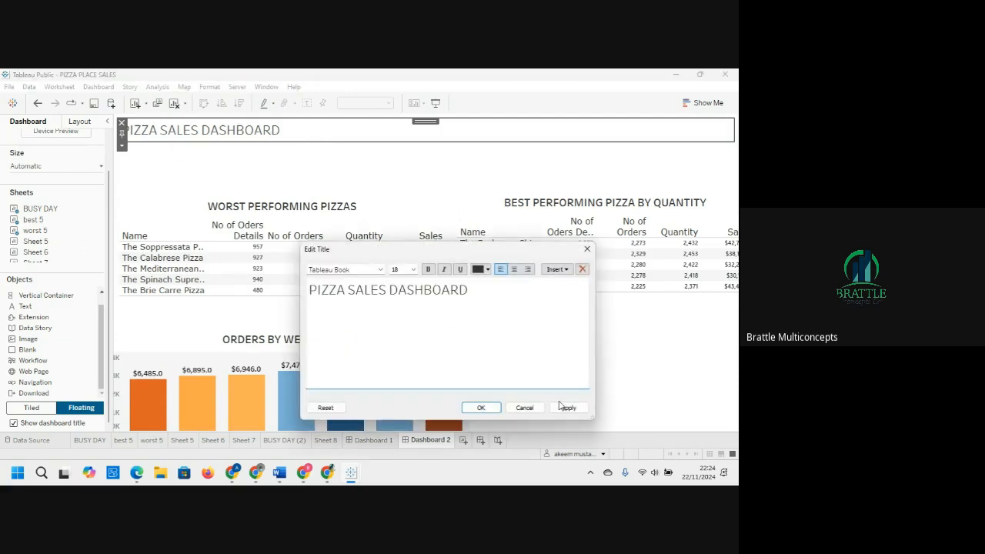
left_click(480, 407)
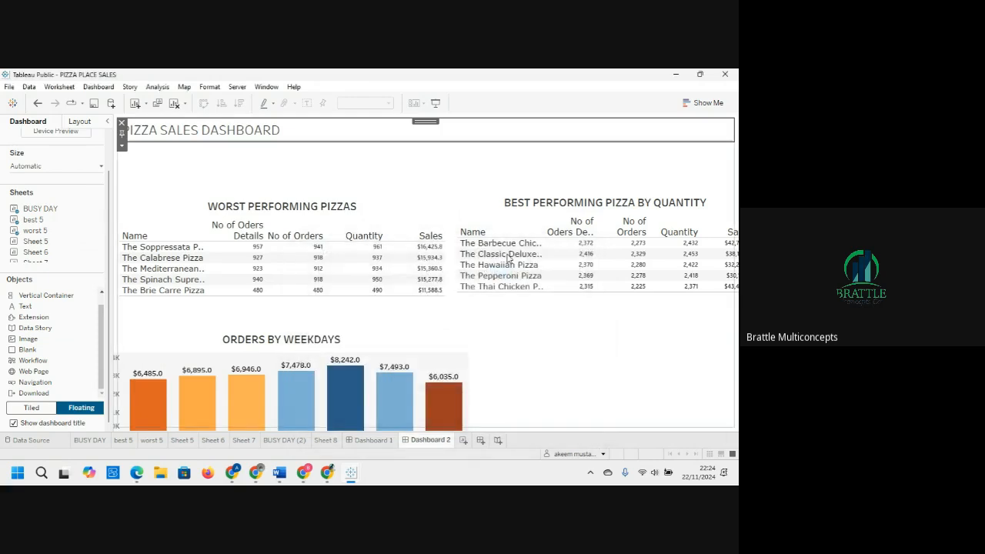
left_click(506, 173)
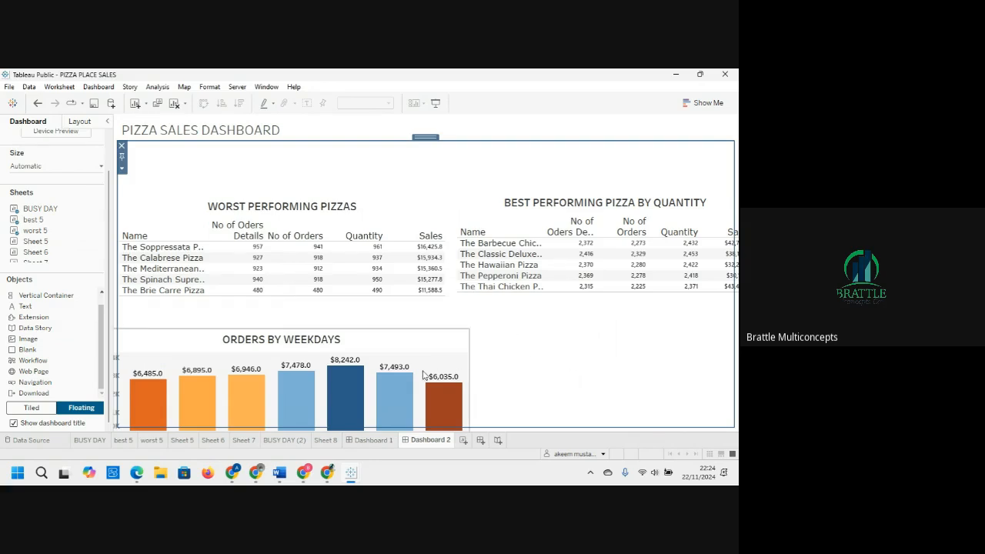
Step: Switch to the browser and go back to the Tableau Public Discover page
mouse_move(314, 475)
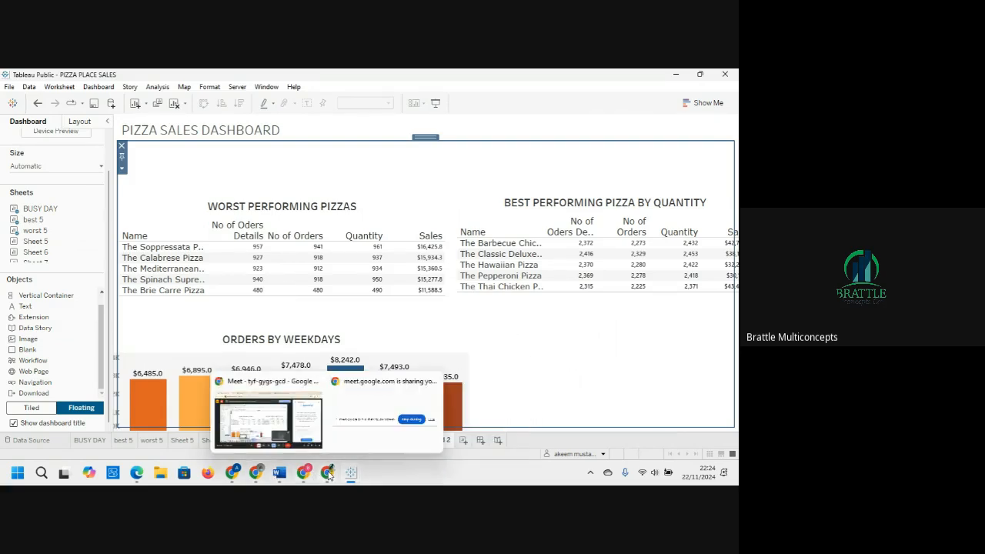
mouse_move(232, 476)
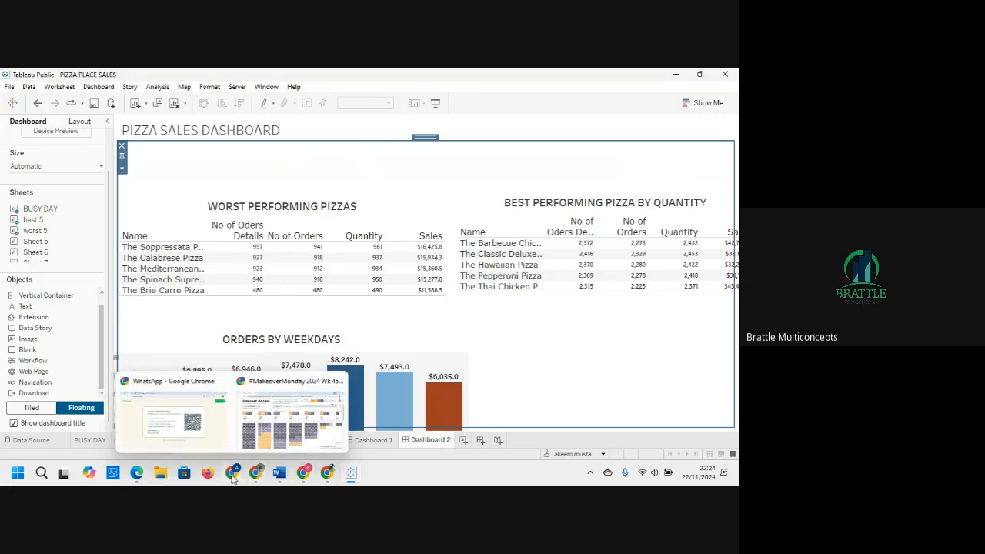
left_click(298, 387)
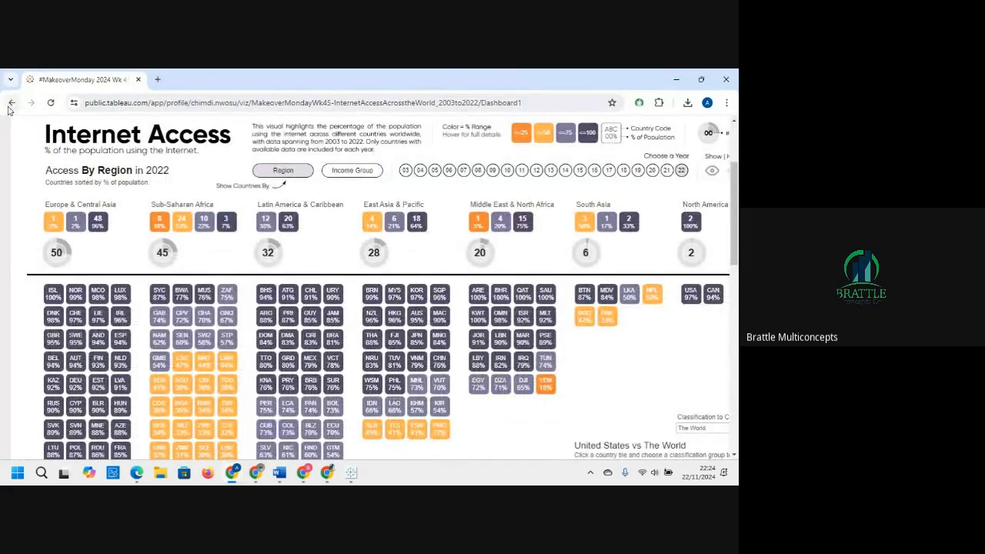
left_click(10, 105)
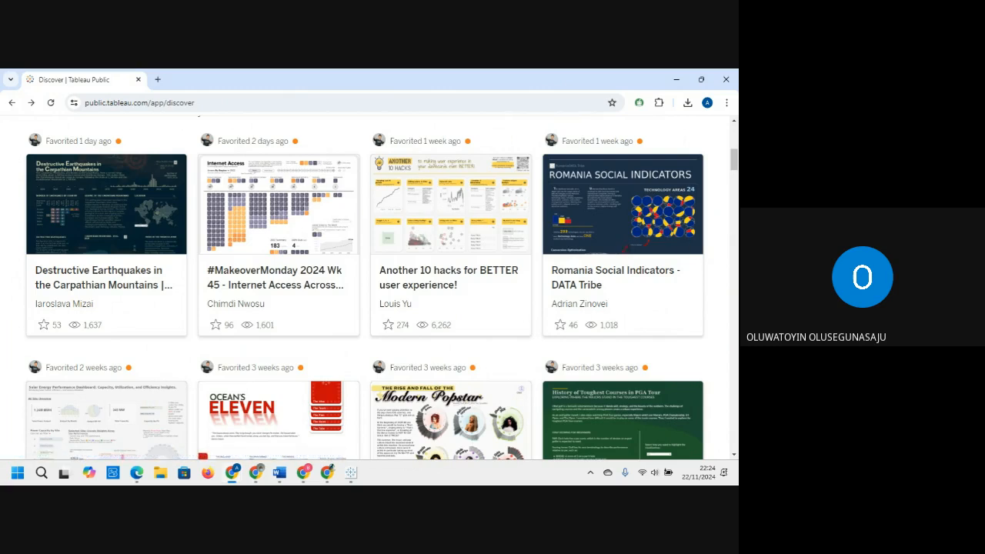
Step: Open the Solar Energy Performance Dashboard from the favourites and scroll through its layout for design ideas
scroll(733, 176, "down", 2)
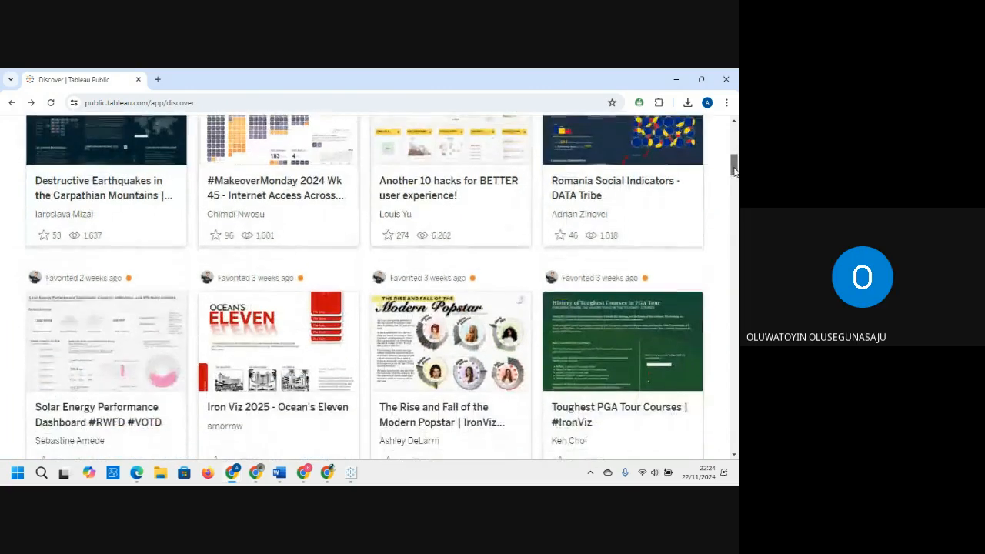
left_click_drag(736, 168, 735, 168)
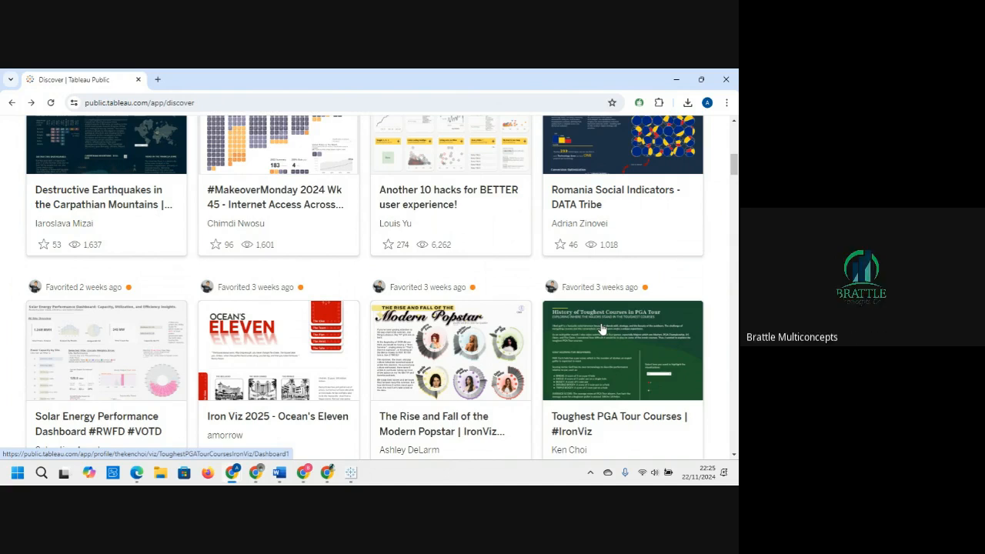
left_click(140, 359)
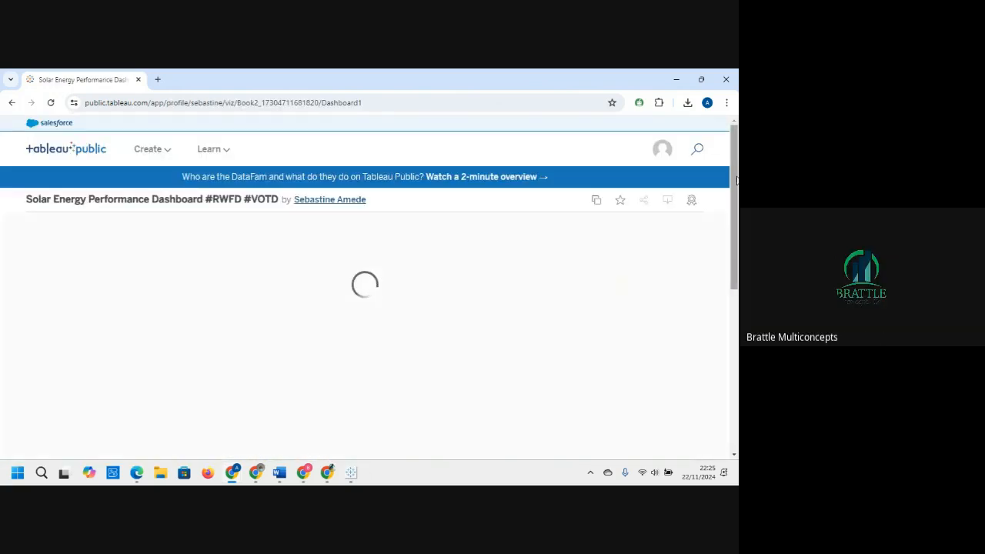
left_click_drag(736, 179, 736, 221)
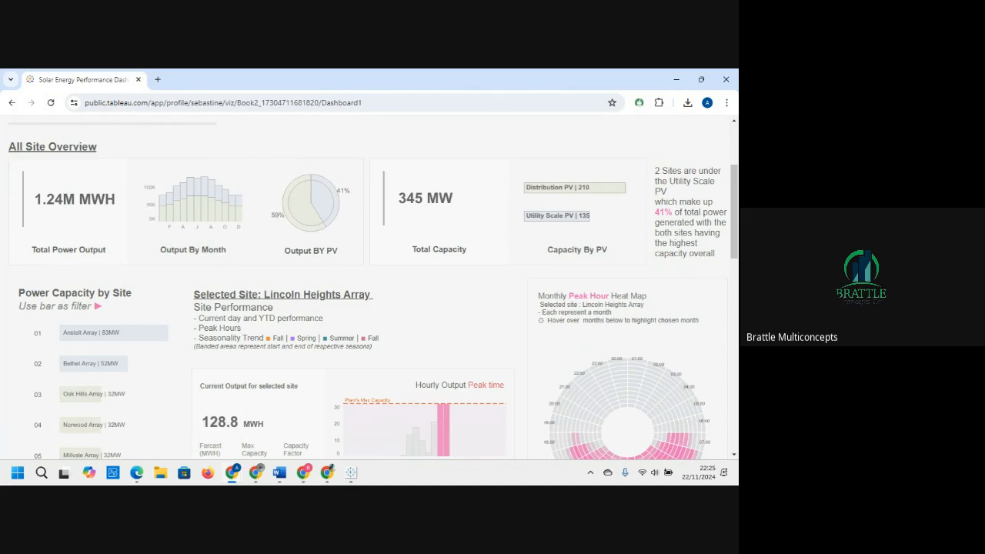
mouse_move(735, 206)
left_mouse_down()
mouse_move(735, 346)
mouse_move(735, 215)
left_mouse_up()
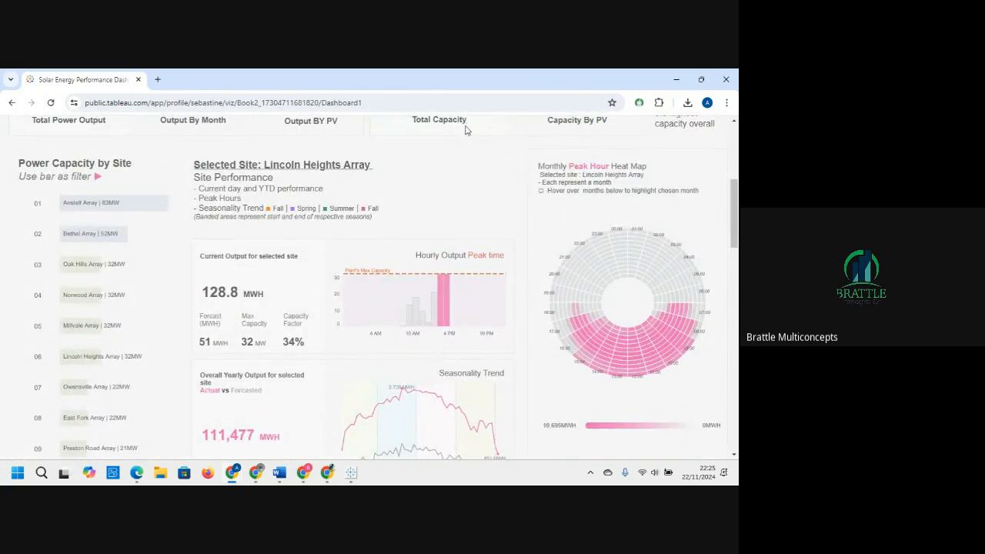
left_click_drag(732, 229, 733, 198)
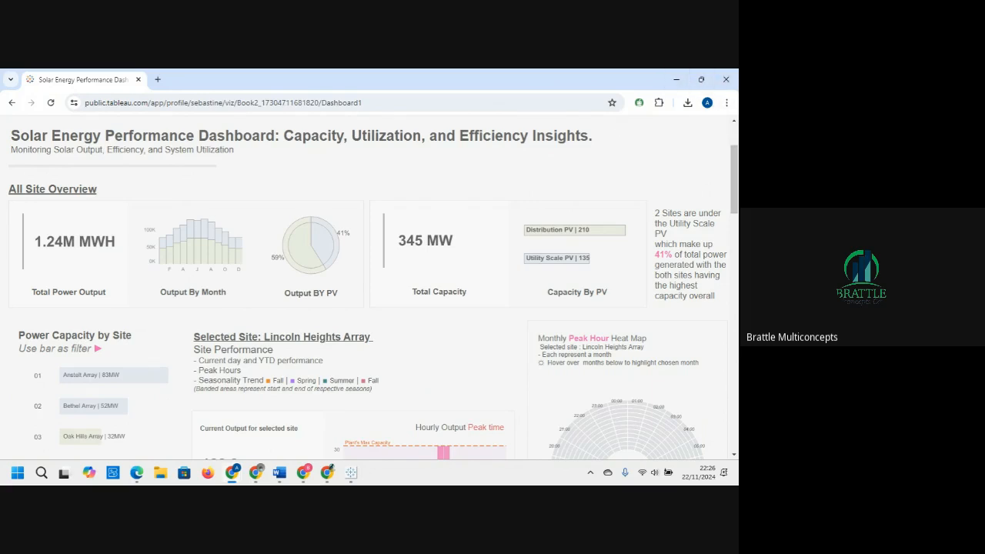
key("alt+Tab")
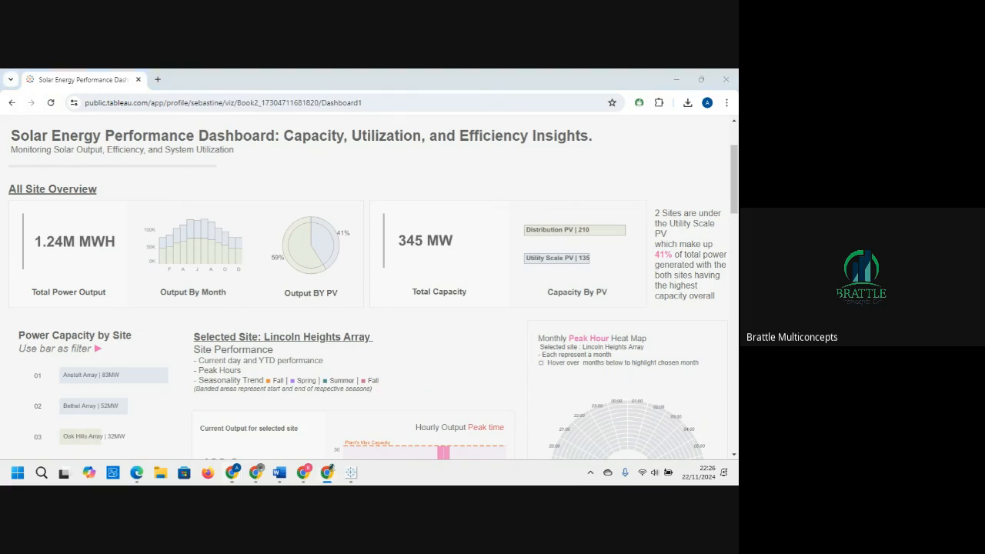